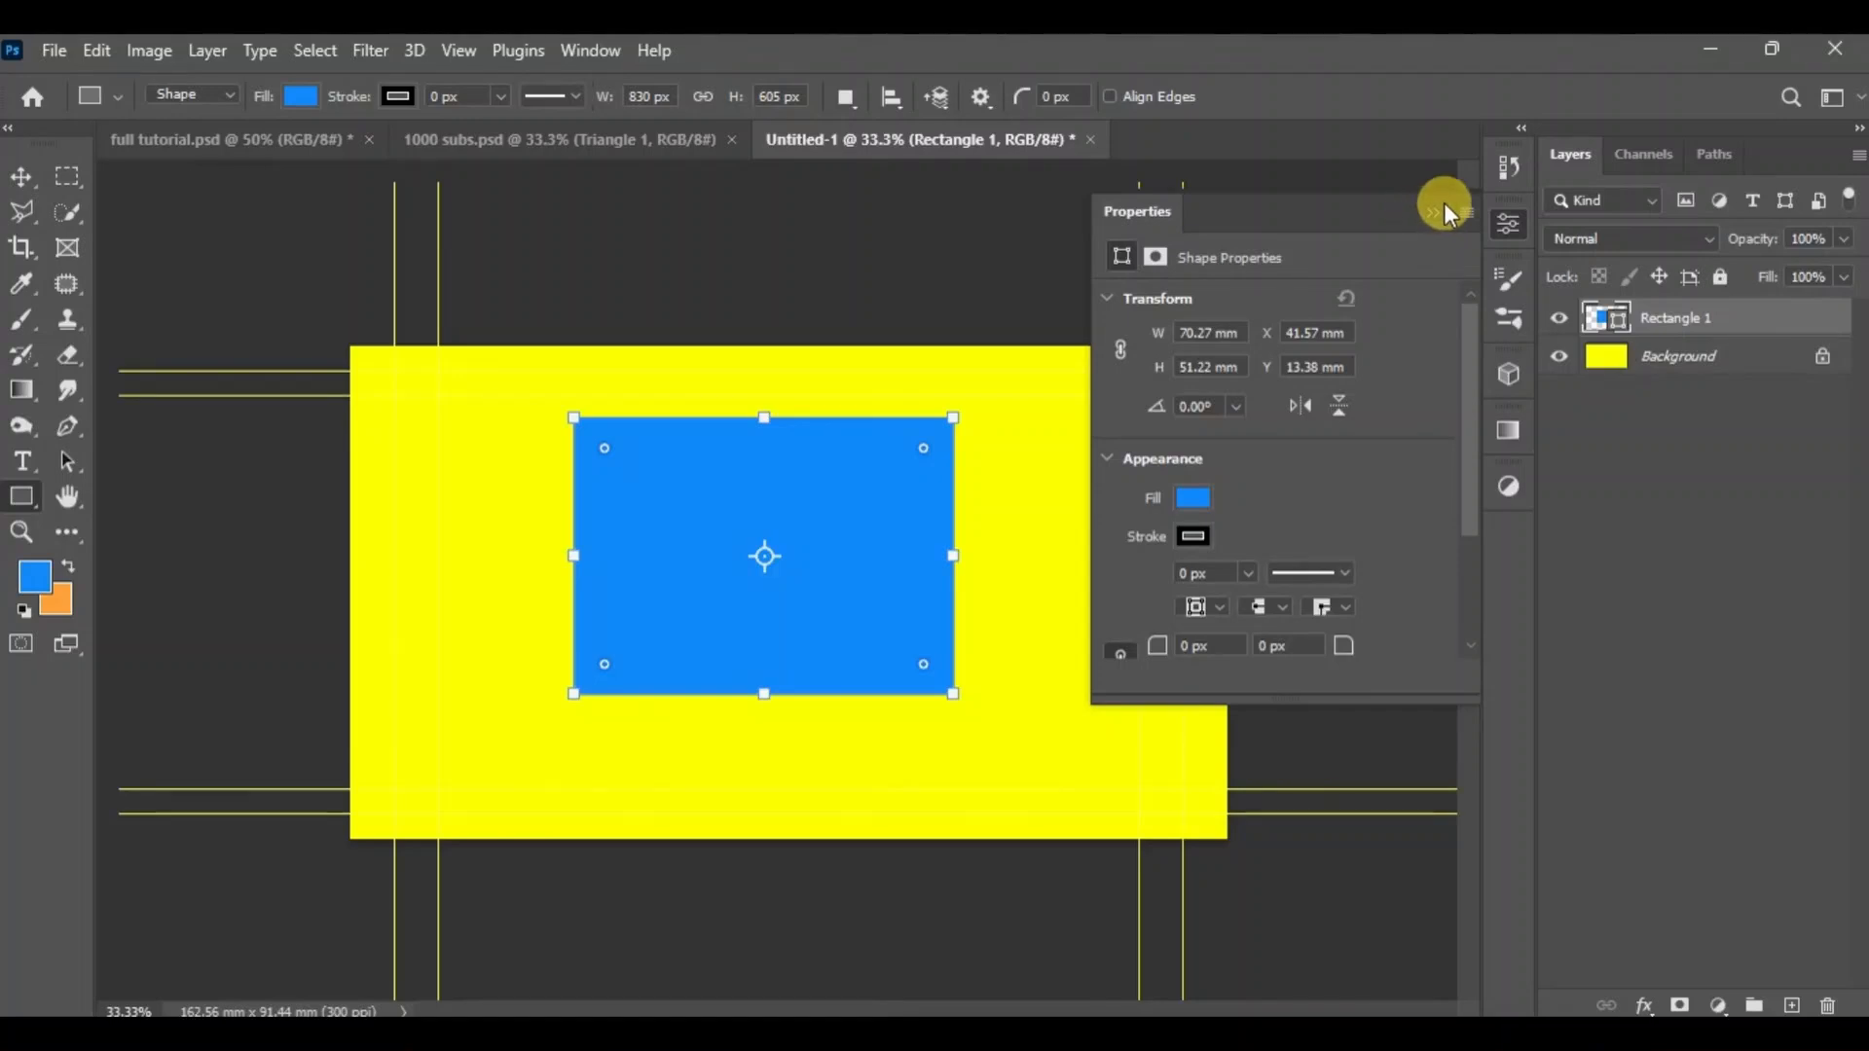
Rasterize the blue rectangle's shape layer, erase the rectangle with the Eraser tool, and undo the erasure.
click(1438, 210)
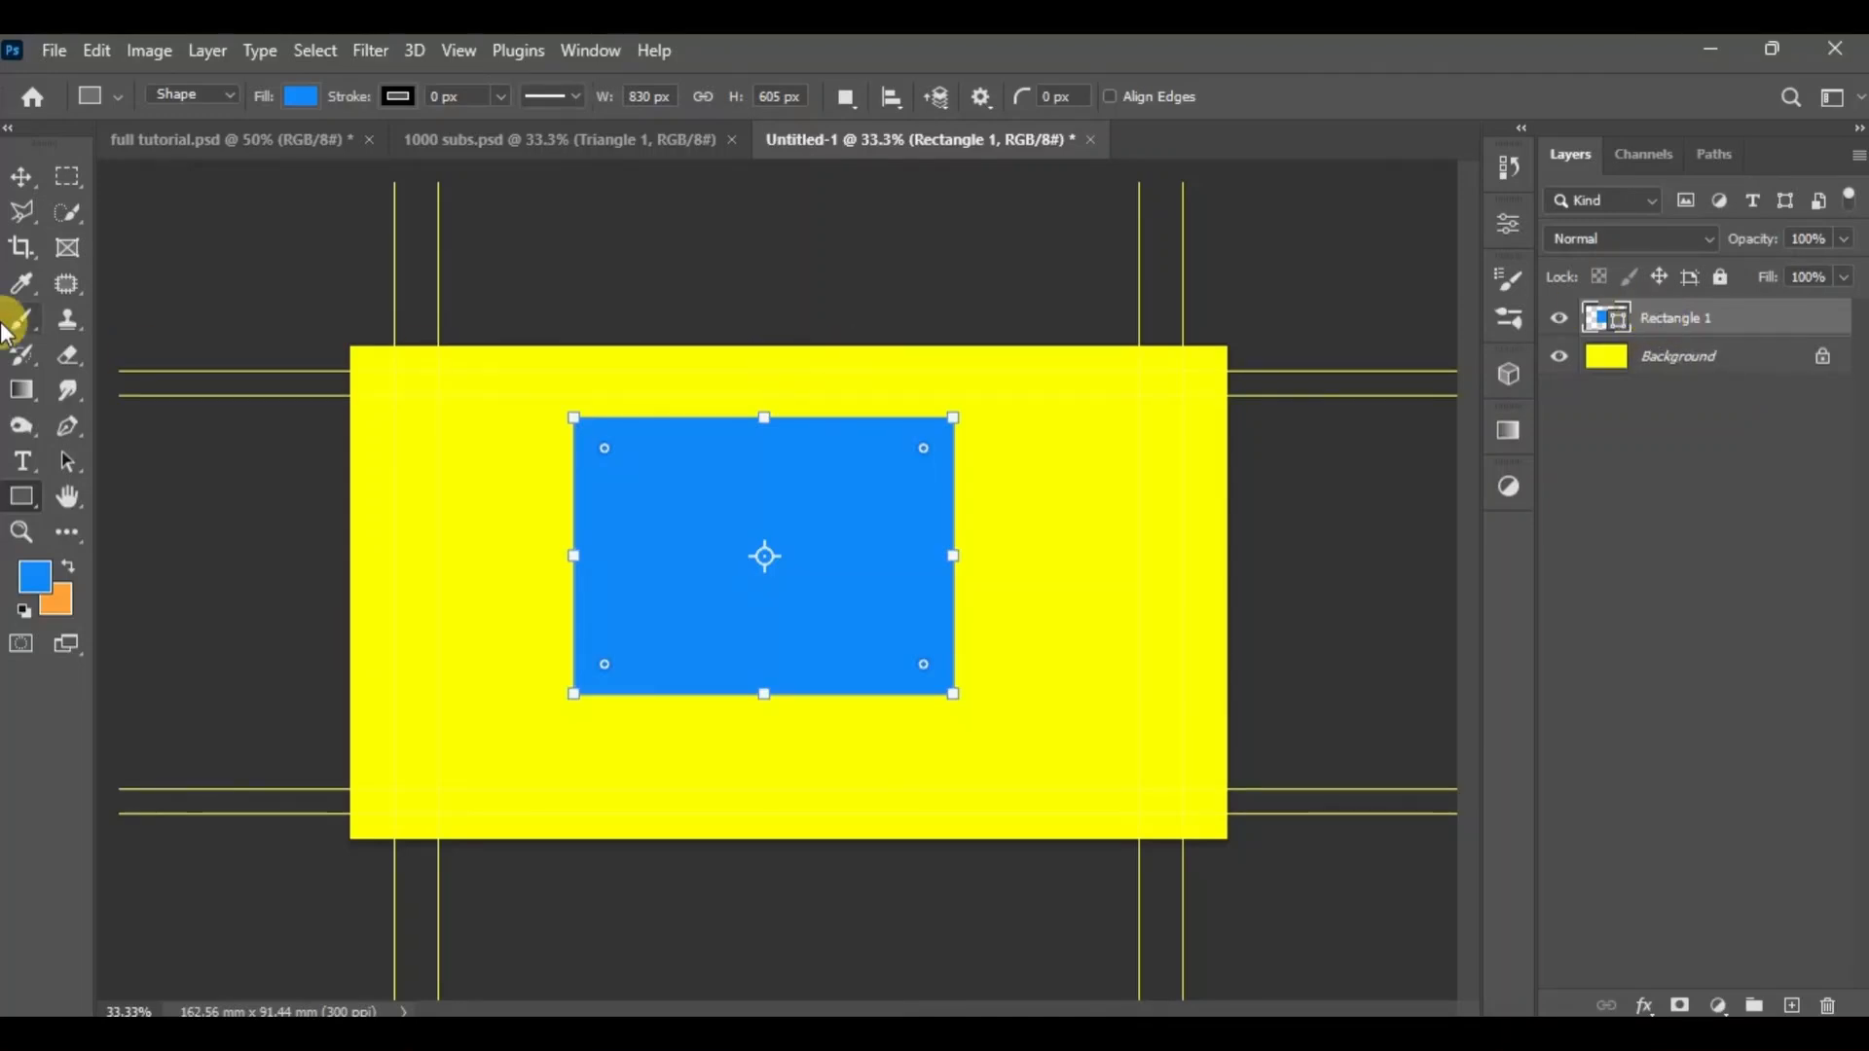
click(68, 354)
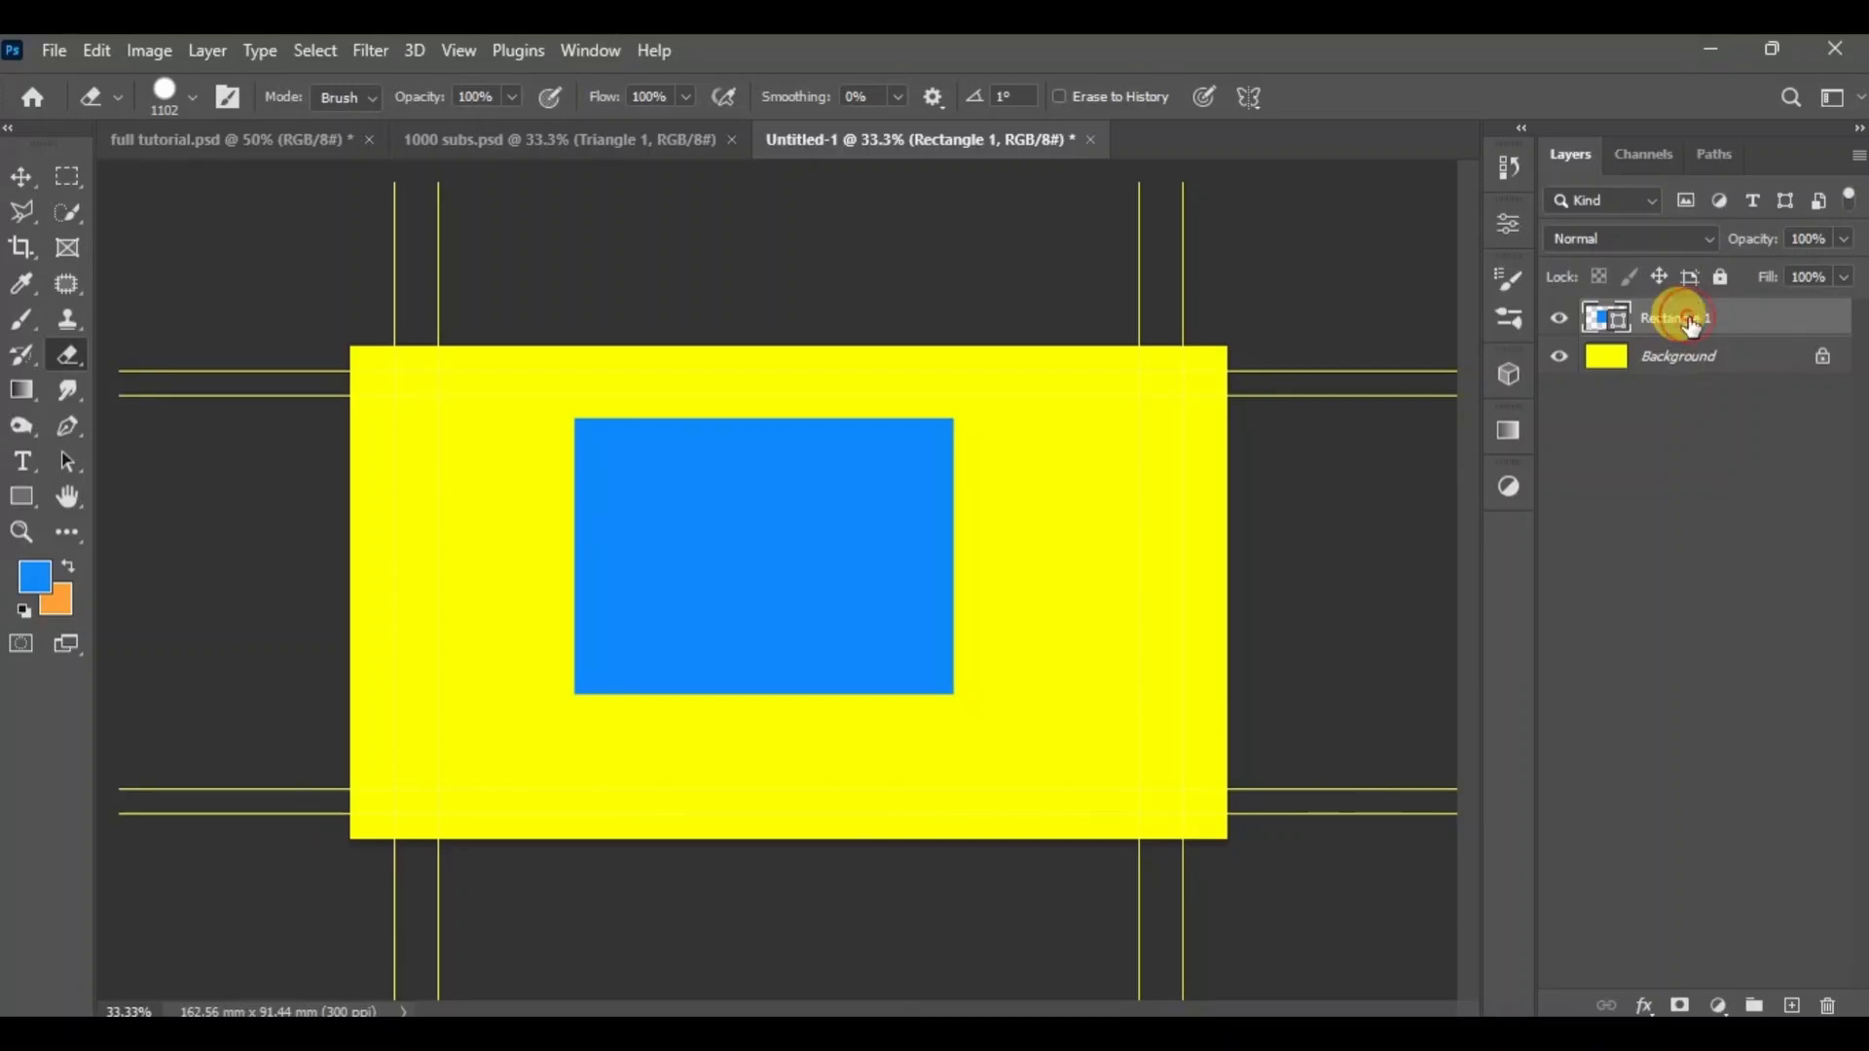
click(914, 504)
click(822, 428)
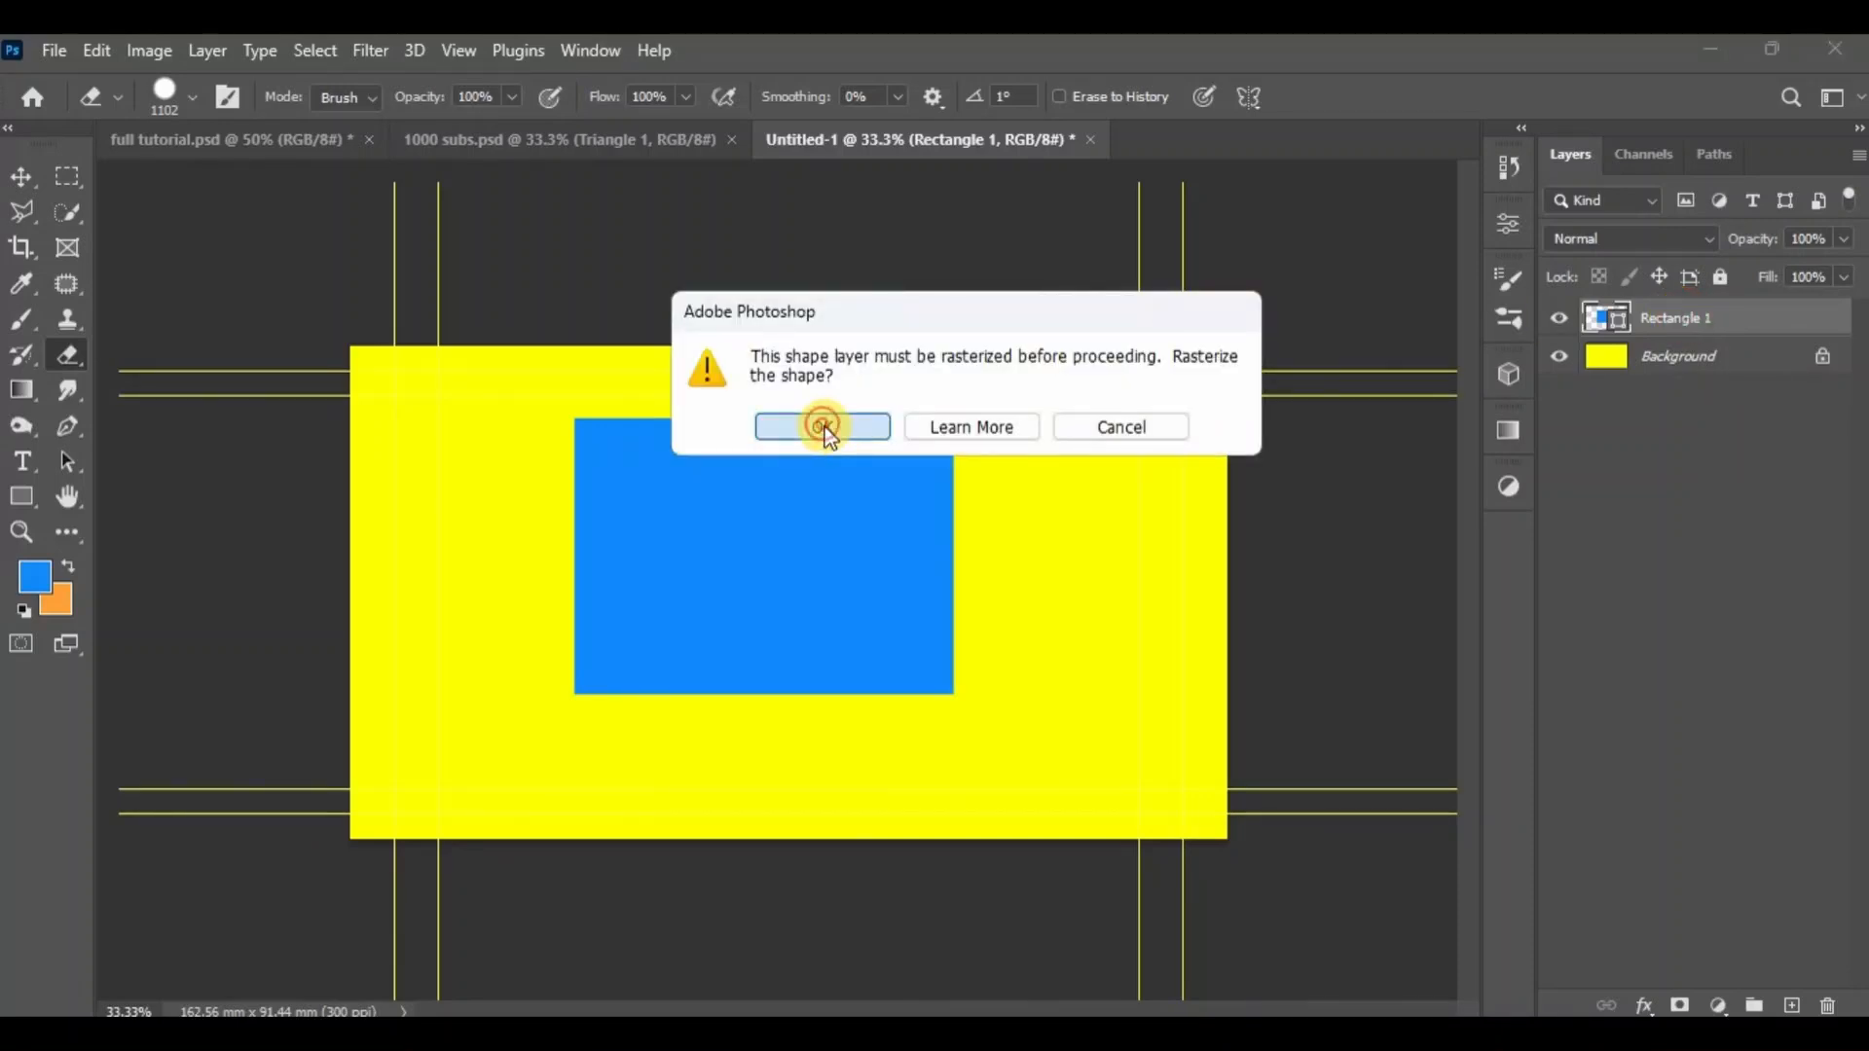
drag(518, 672, 618, 625)
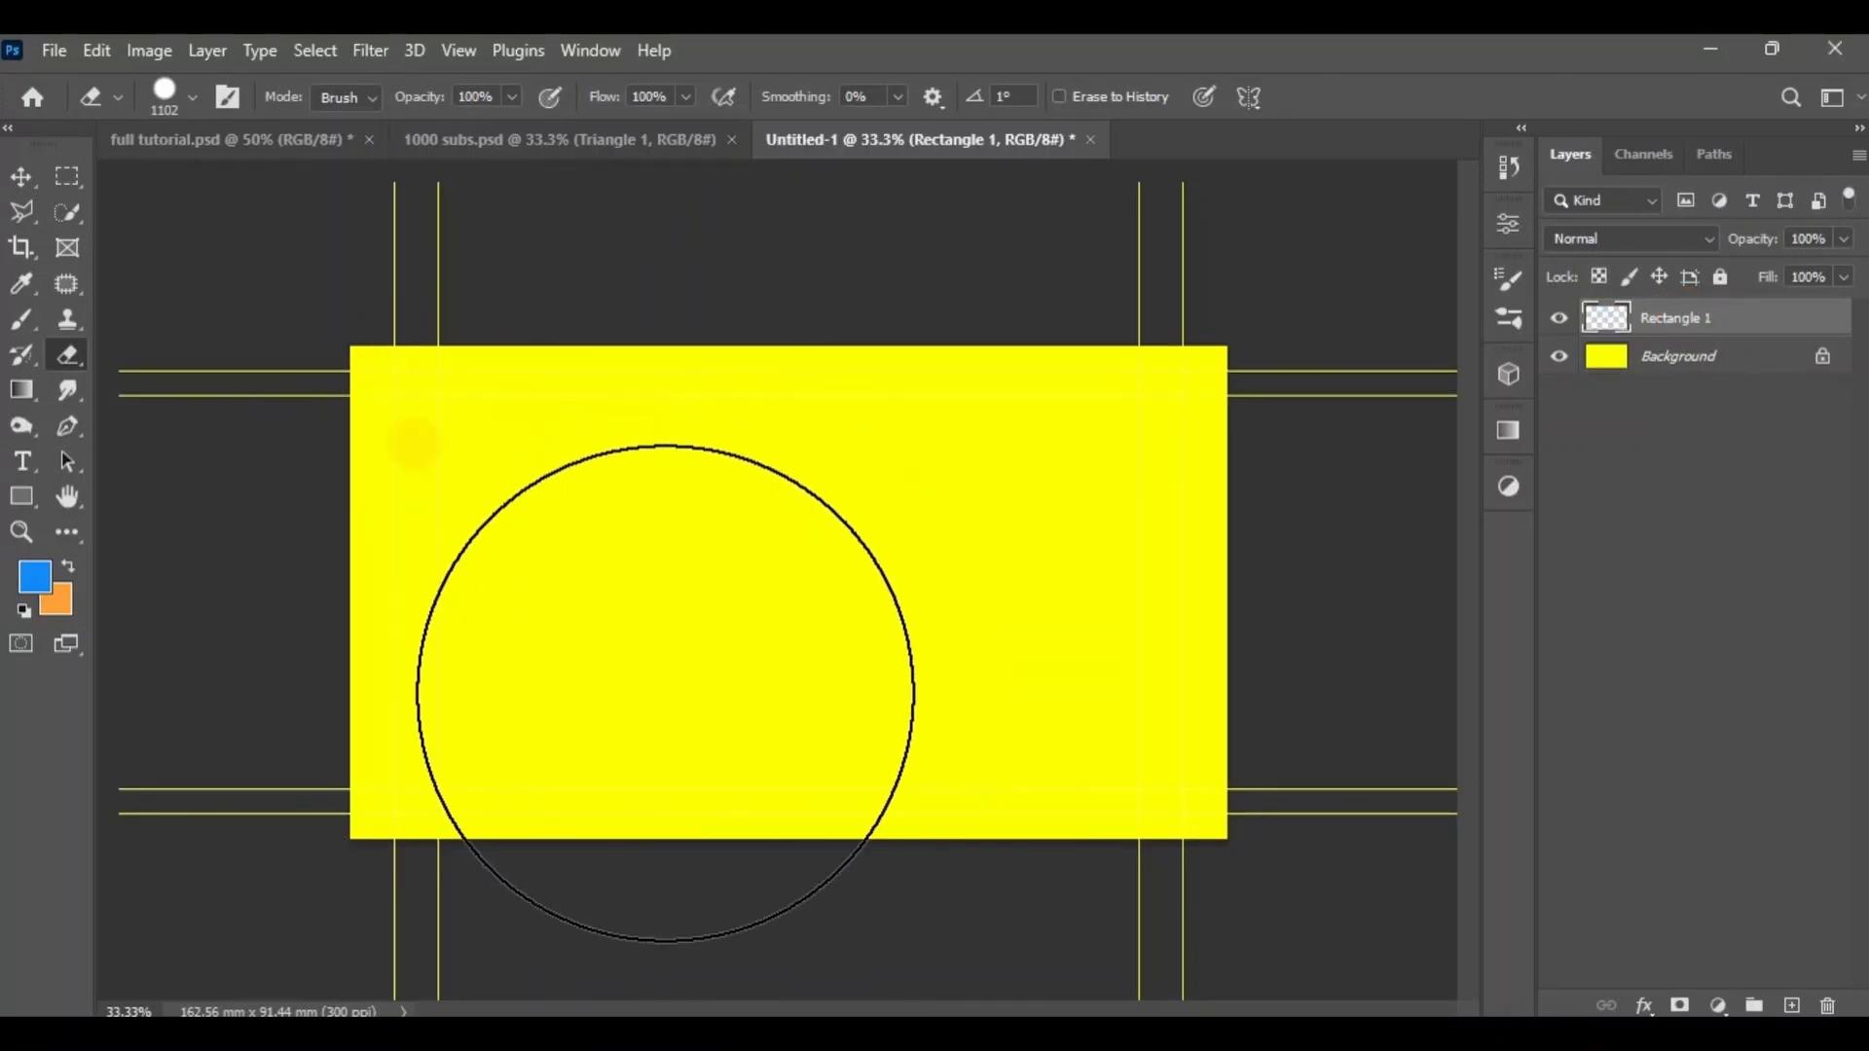
key(ctrl+z)
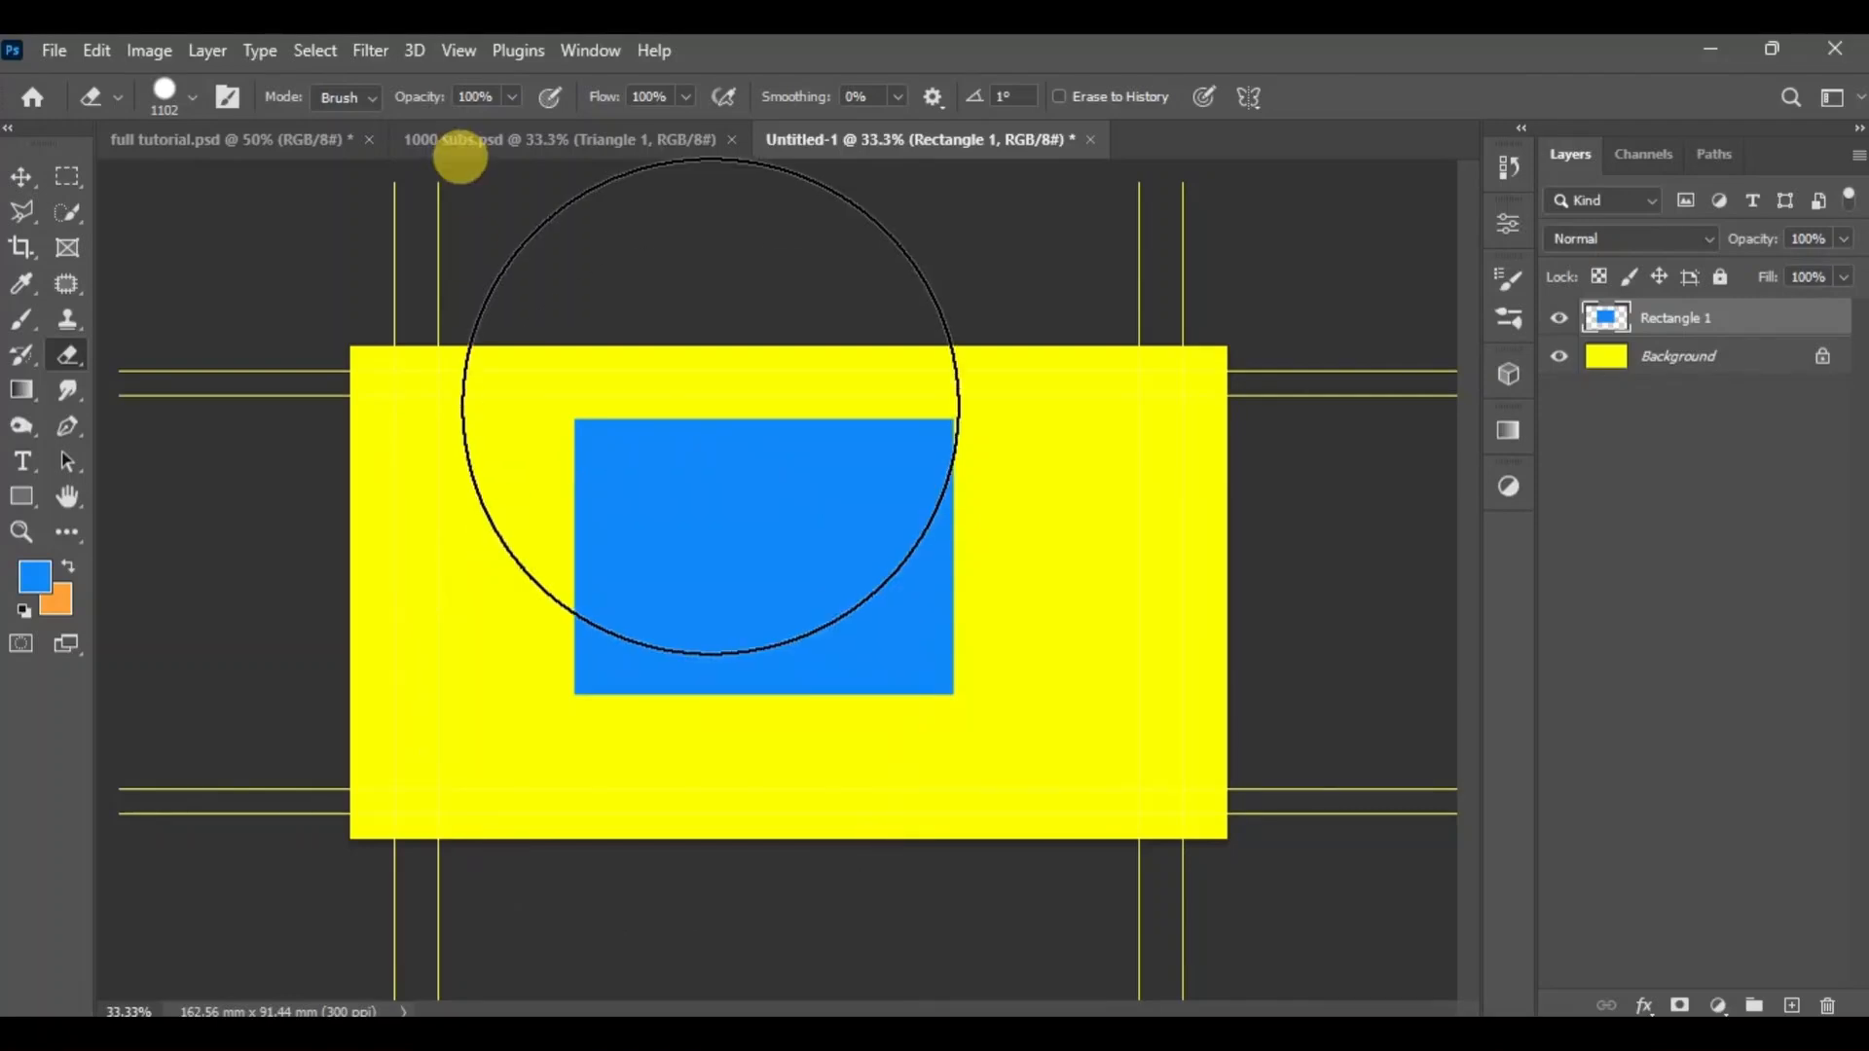
Delete the blue rectangle layer so that only the yellow Background layer is left.
key(v)
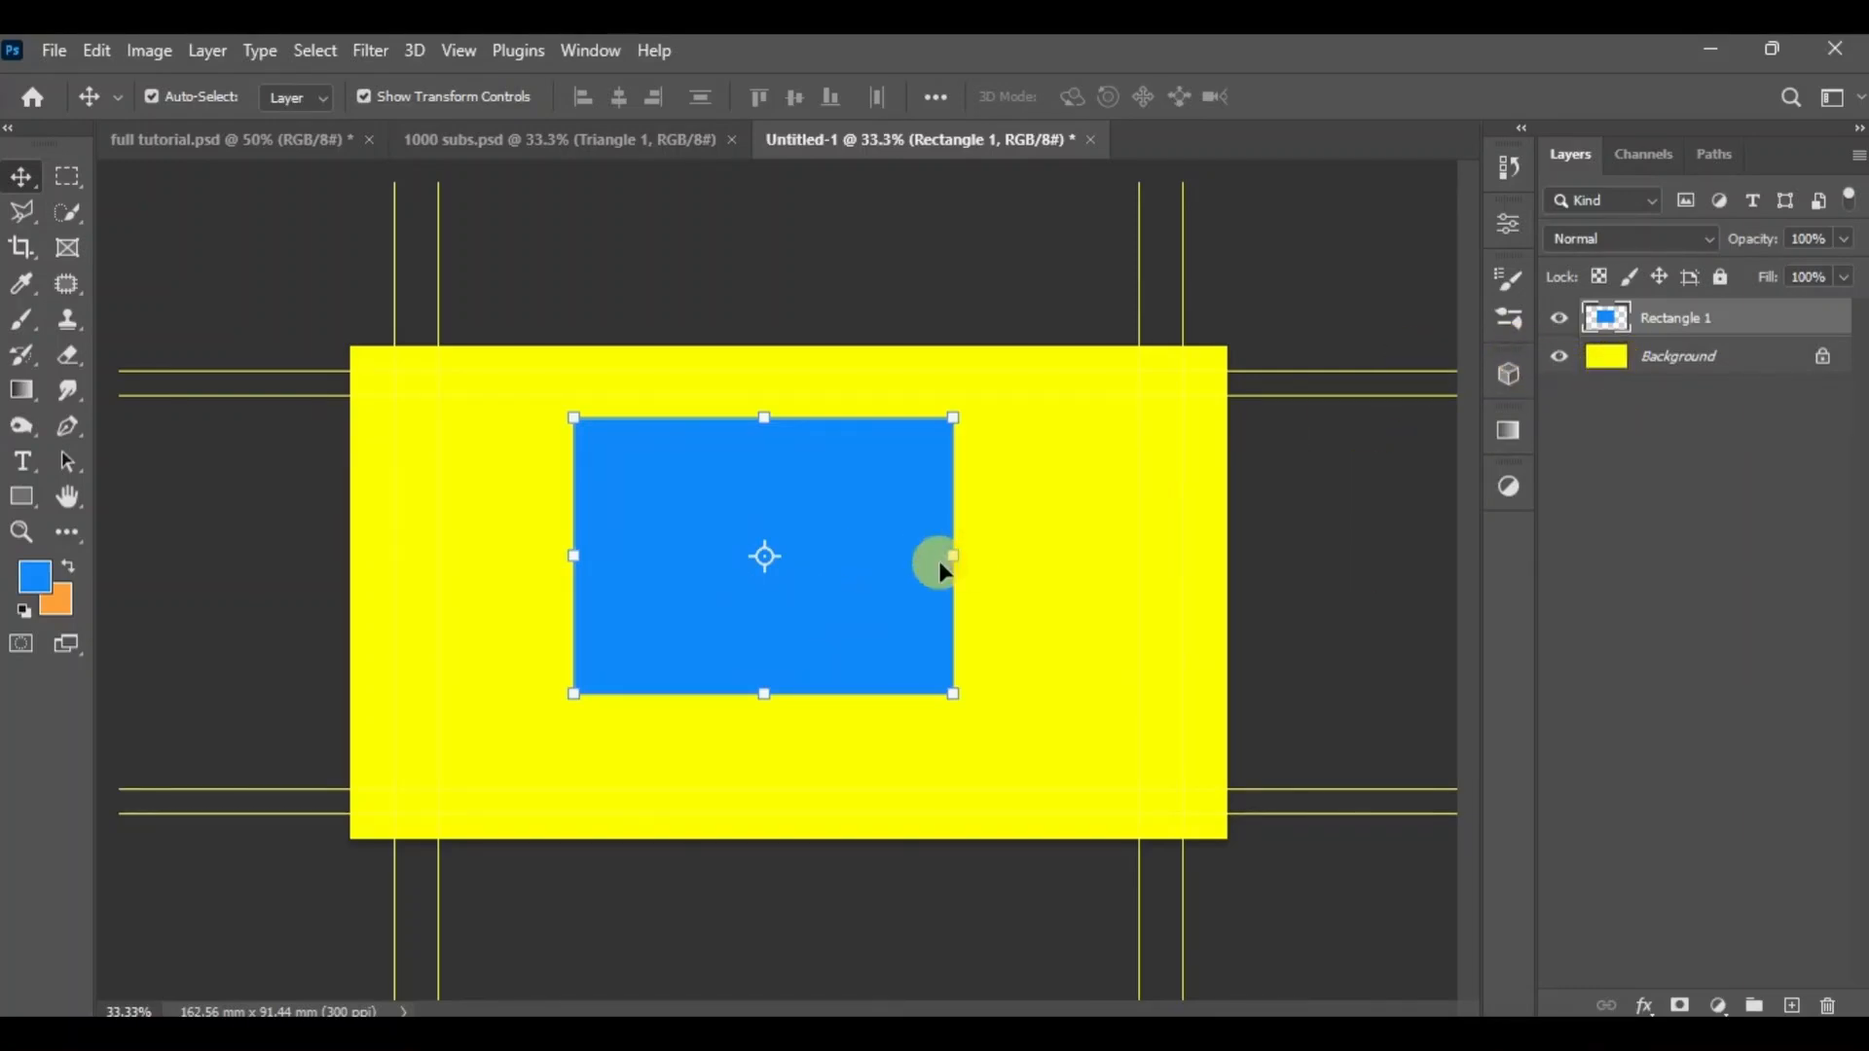
click(1564, 405)
click(681, 593)
key(Delete)
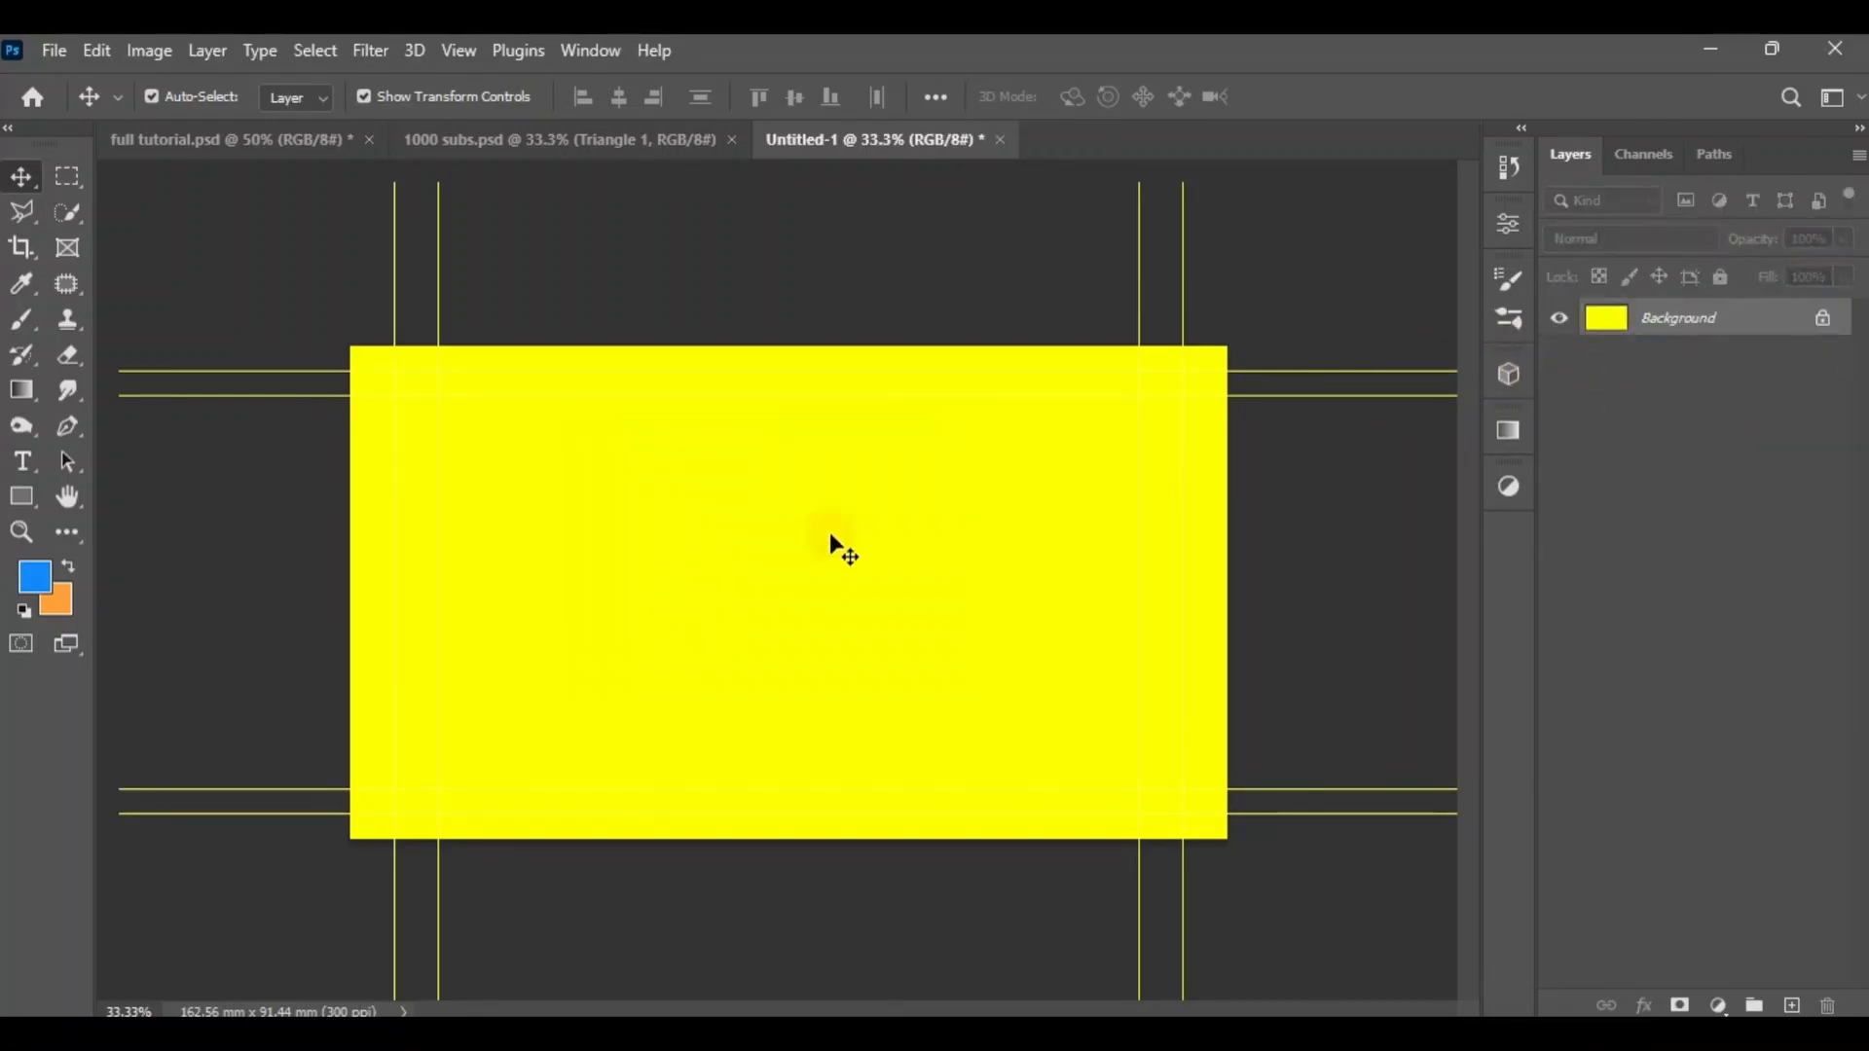
Brush broad soft blue strokes across the yellow Background layer and erase over their left part with the Eraser tool.
click(12, 323)
mouse_move(588, 609)
mouse_down()
mouse_move(648, 586)
mouse_move(889, 601)
mouse_move(872, 502)
mouse_move(1019, 615)
mouse_move(1151, 521)
mouse_up()
mouse_move(663, 558)
mouse_down()
mouse_move(789, 587)
mouse_move(1225, 387)
mouse_move(813, 596)
mouse_move(718, 550)
mouse_move(1051, 482)
mouse_up()
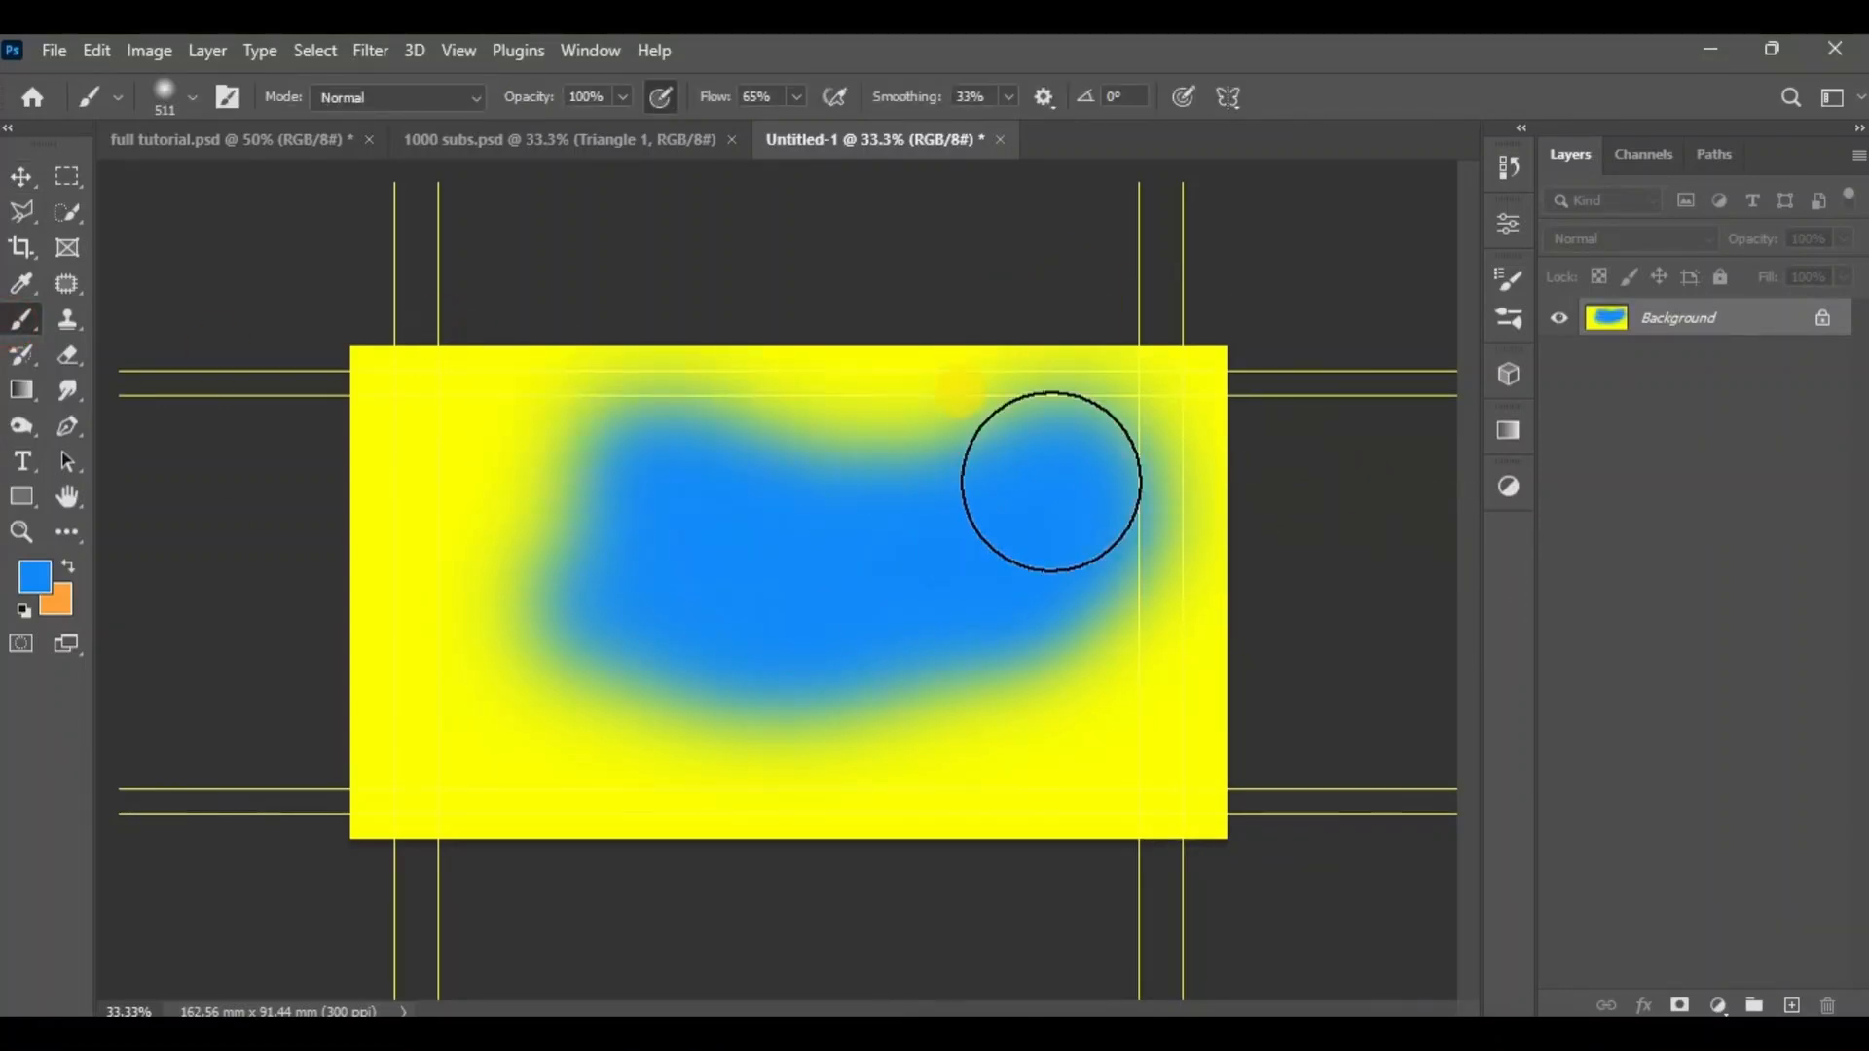
click(67, 354)
mouse_move(590, 508)
mouse_down()
mouse_move(742, 359)
mouse_move(602, 549)
mouse_move(665, 505)
mouse_up()
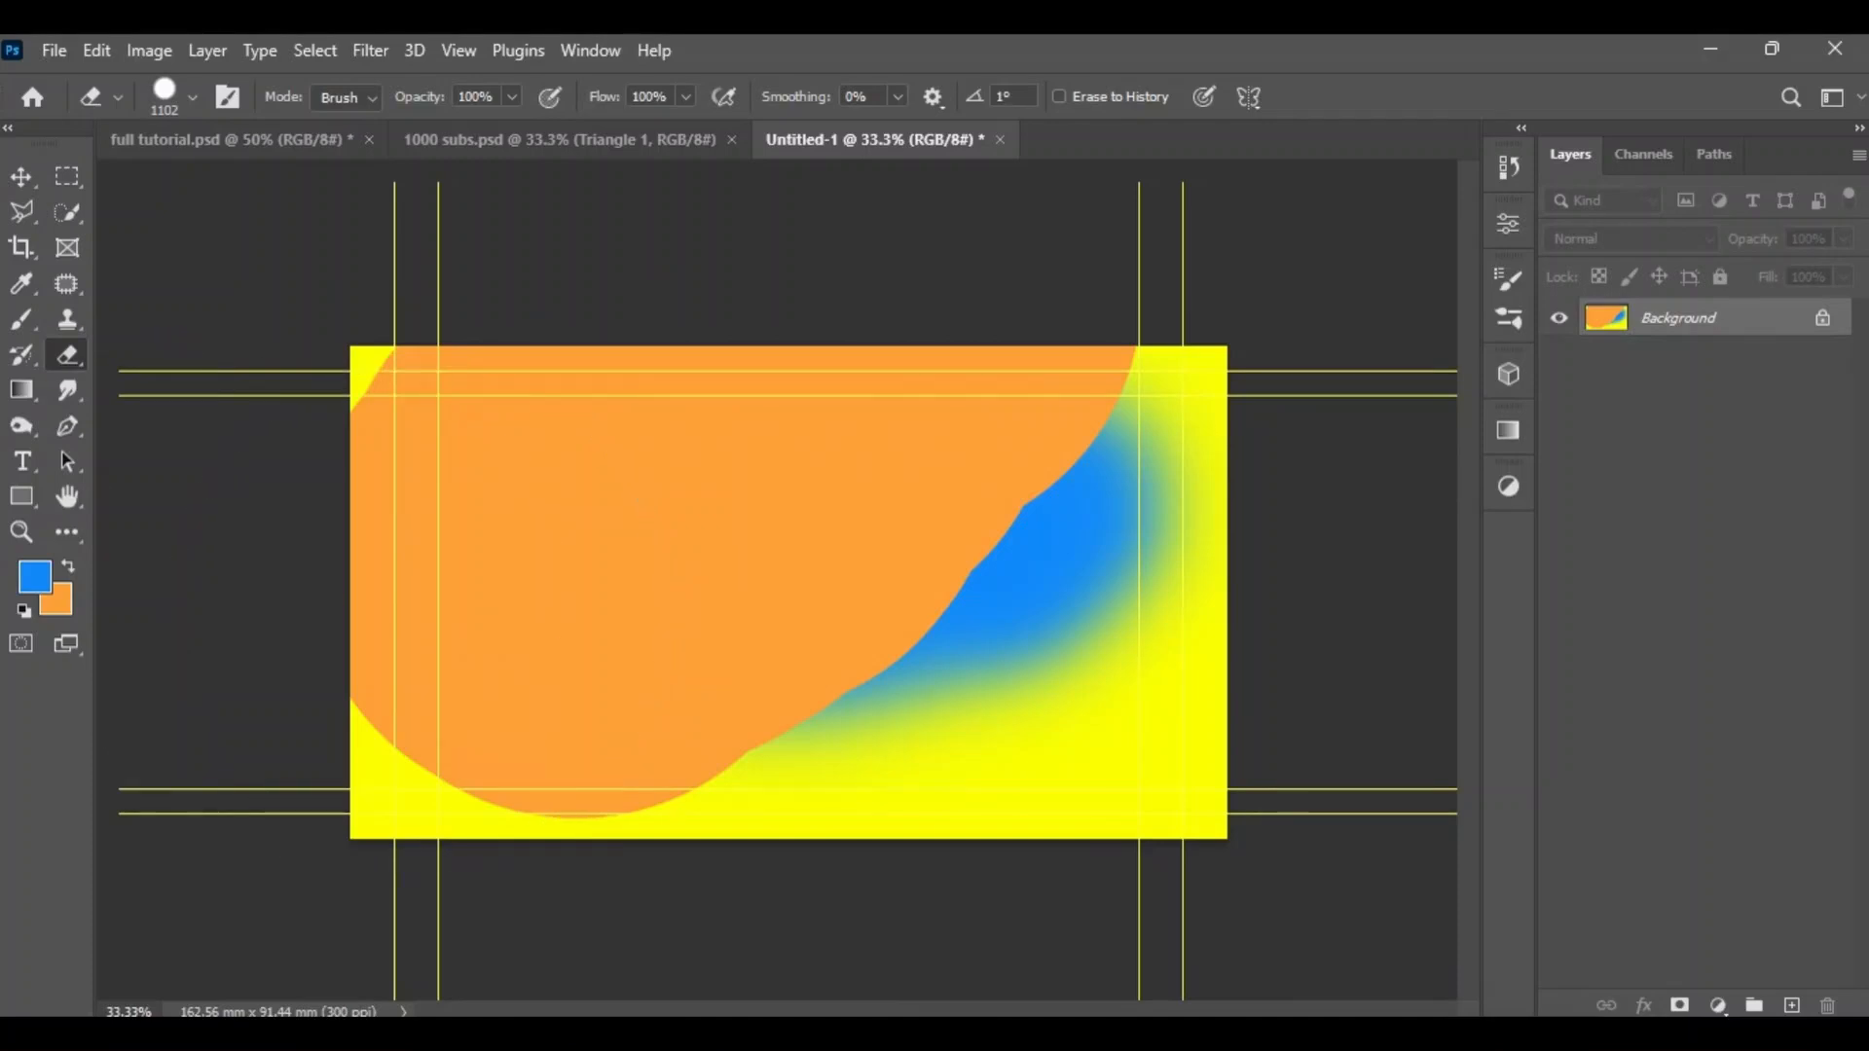
Set the background color to ANPA 749-1 AdPro and erase over the painted area of the Background layer again.
click(65, 606)
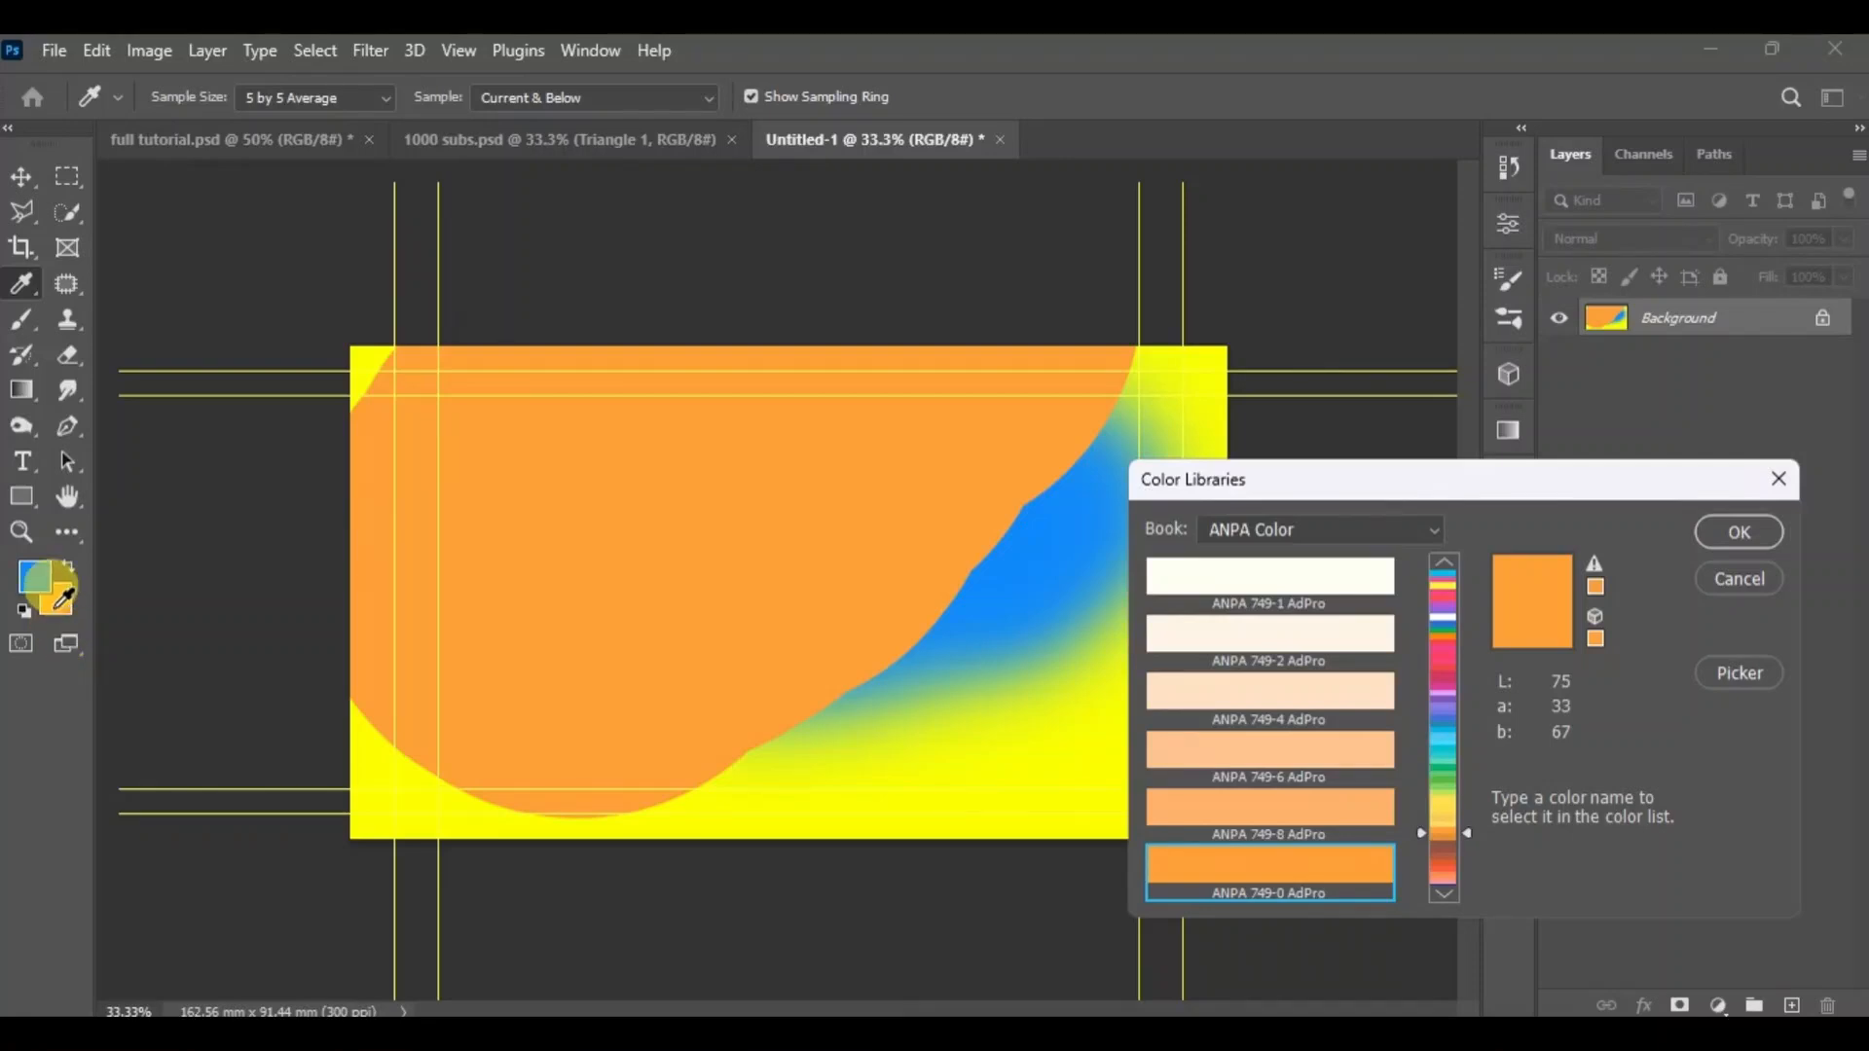
click(1207, 543)
click(1179, 570)
click(1179, 576)
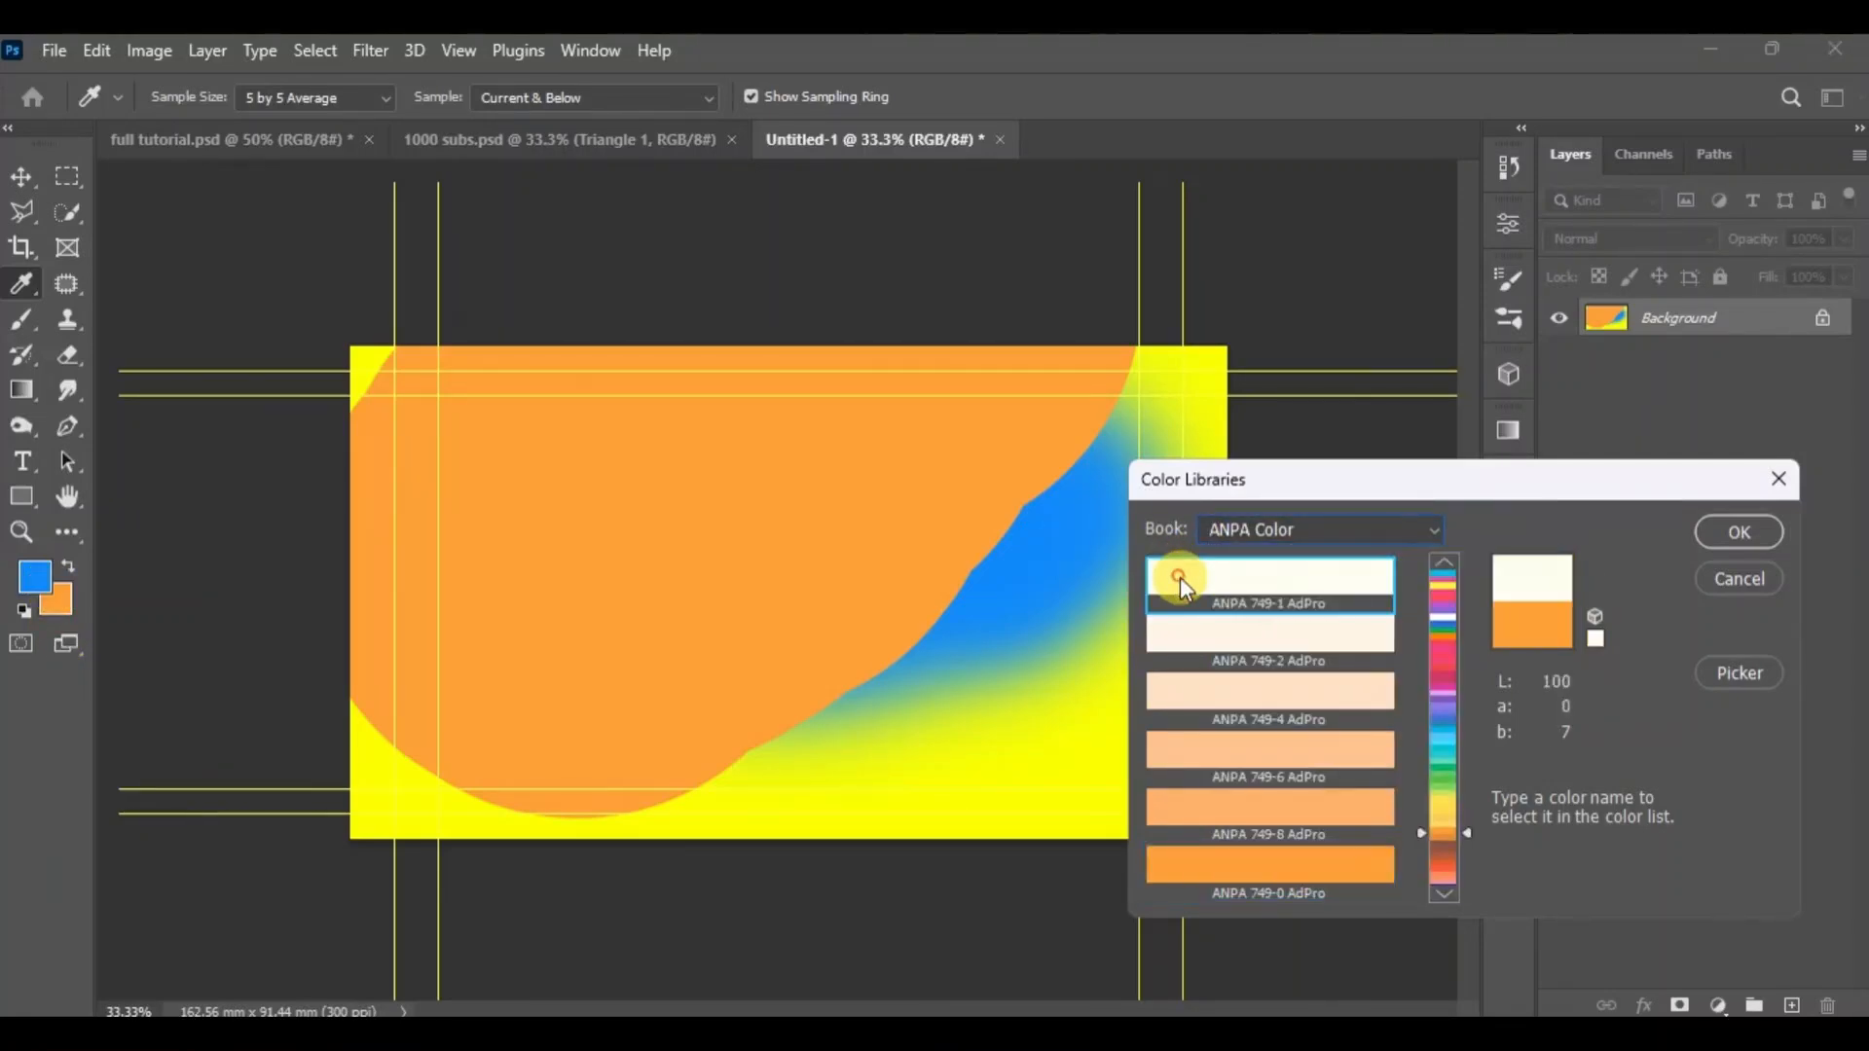
click(1742, 534)
key(e)
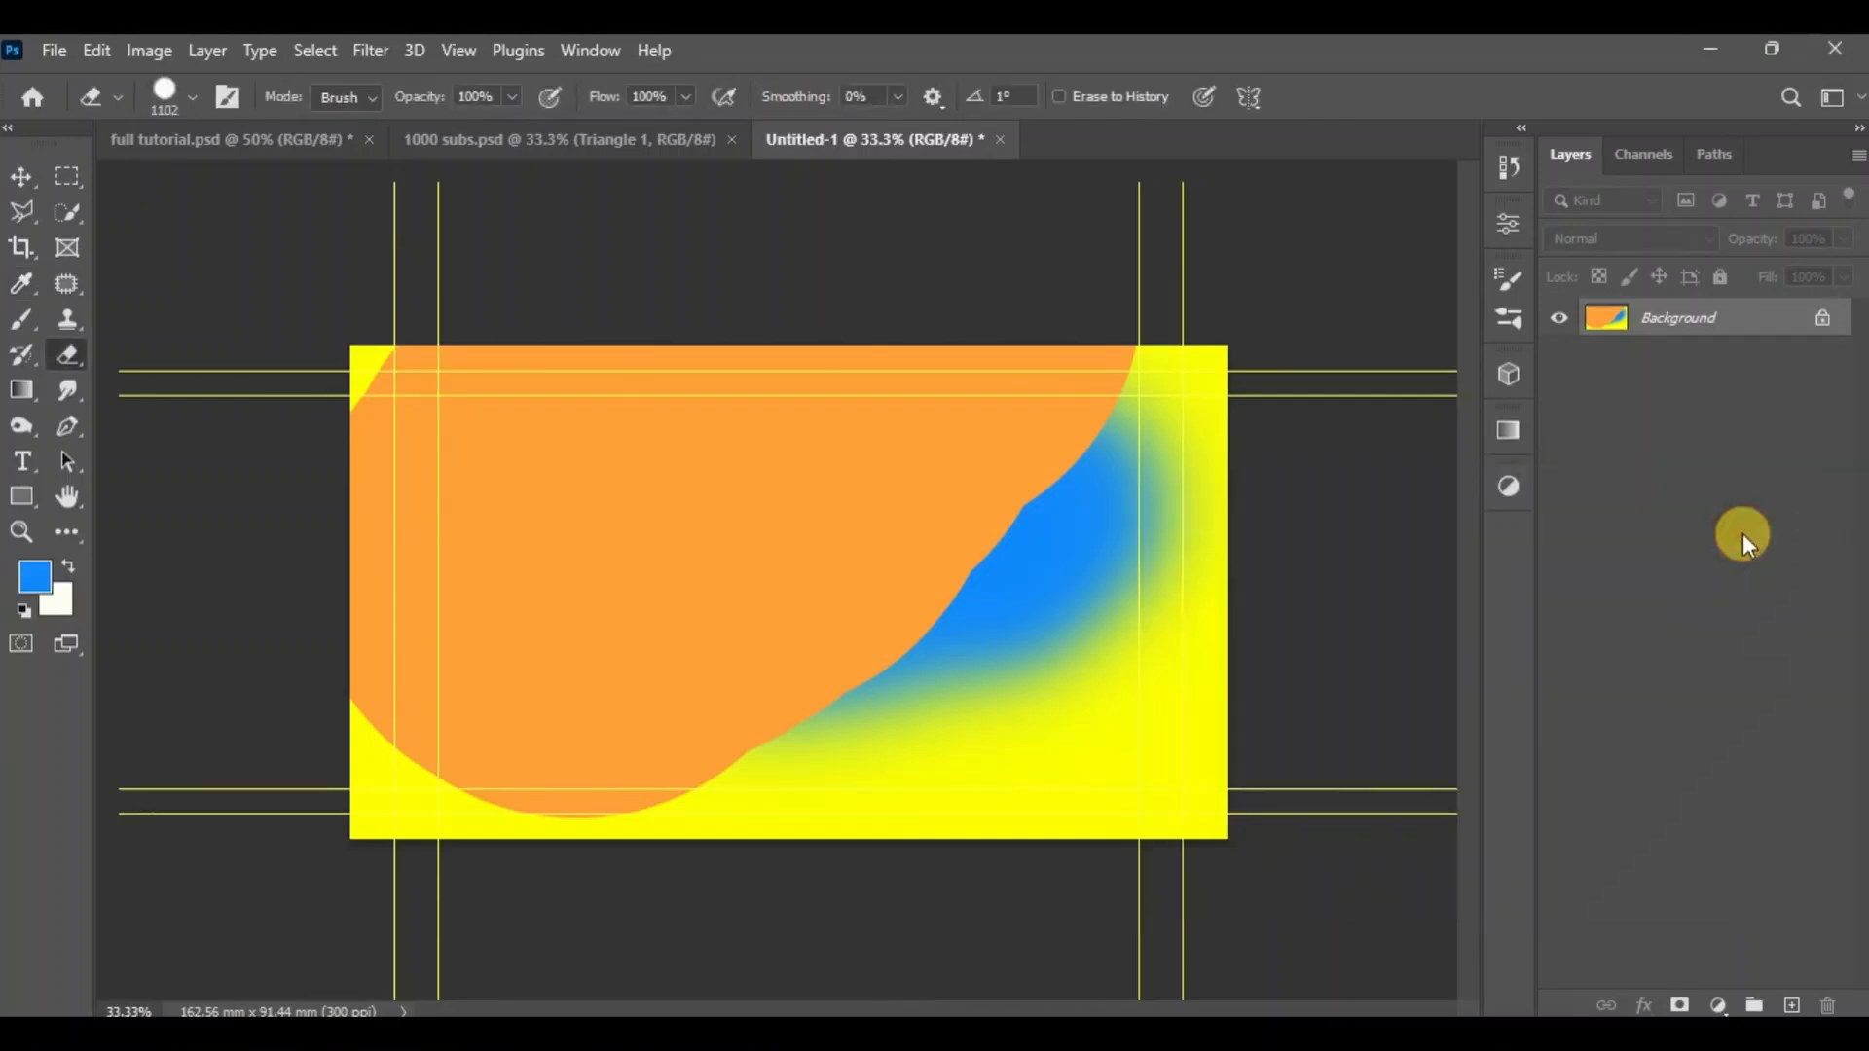
click(527, 619)
mouse_move(527, 619)
mouse_down()
mouse_move(699, 526)
mouse_move(368, 633)
mouse_move(489, 501)
mouse_move(757, 565)
mouse_move(774, 511)
mouse_move(641, 543)
mouse_up()
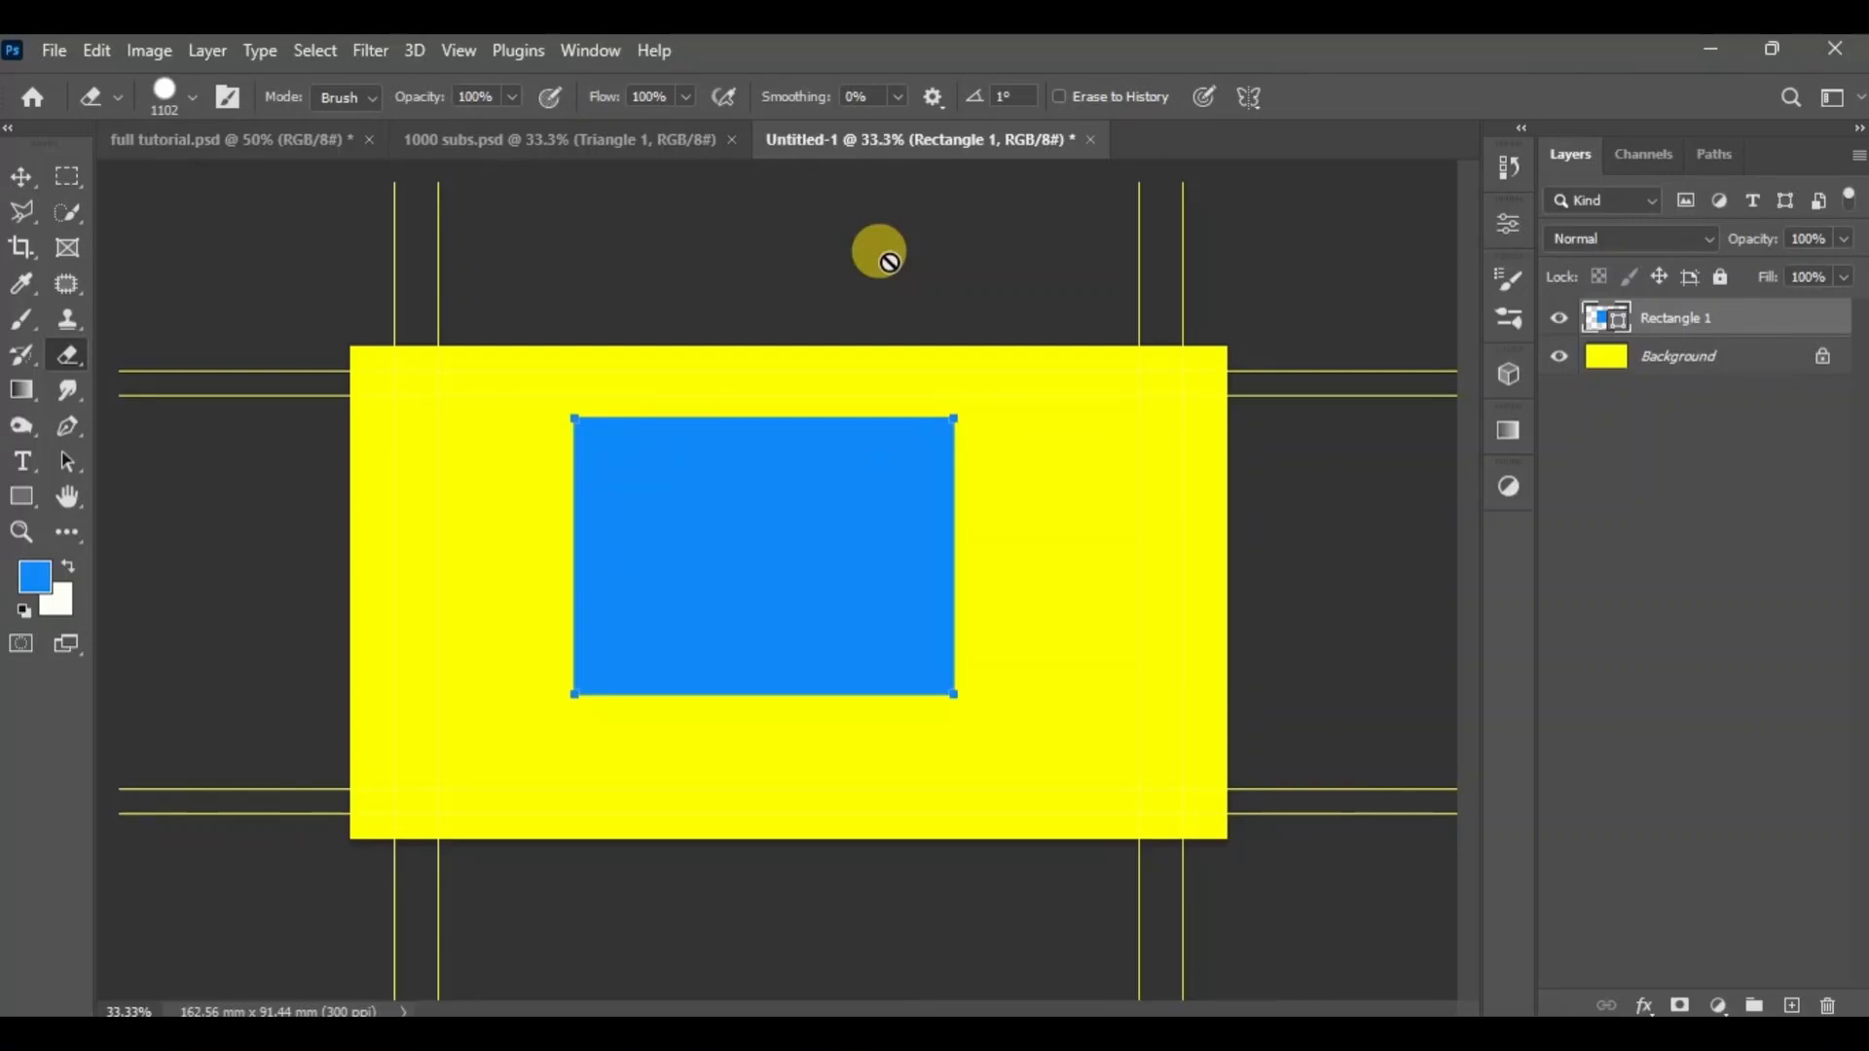
Select the blue rectangle on the yellow canvas and delete its layer.
key(v)
click(1012, 613)
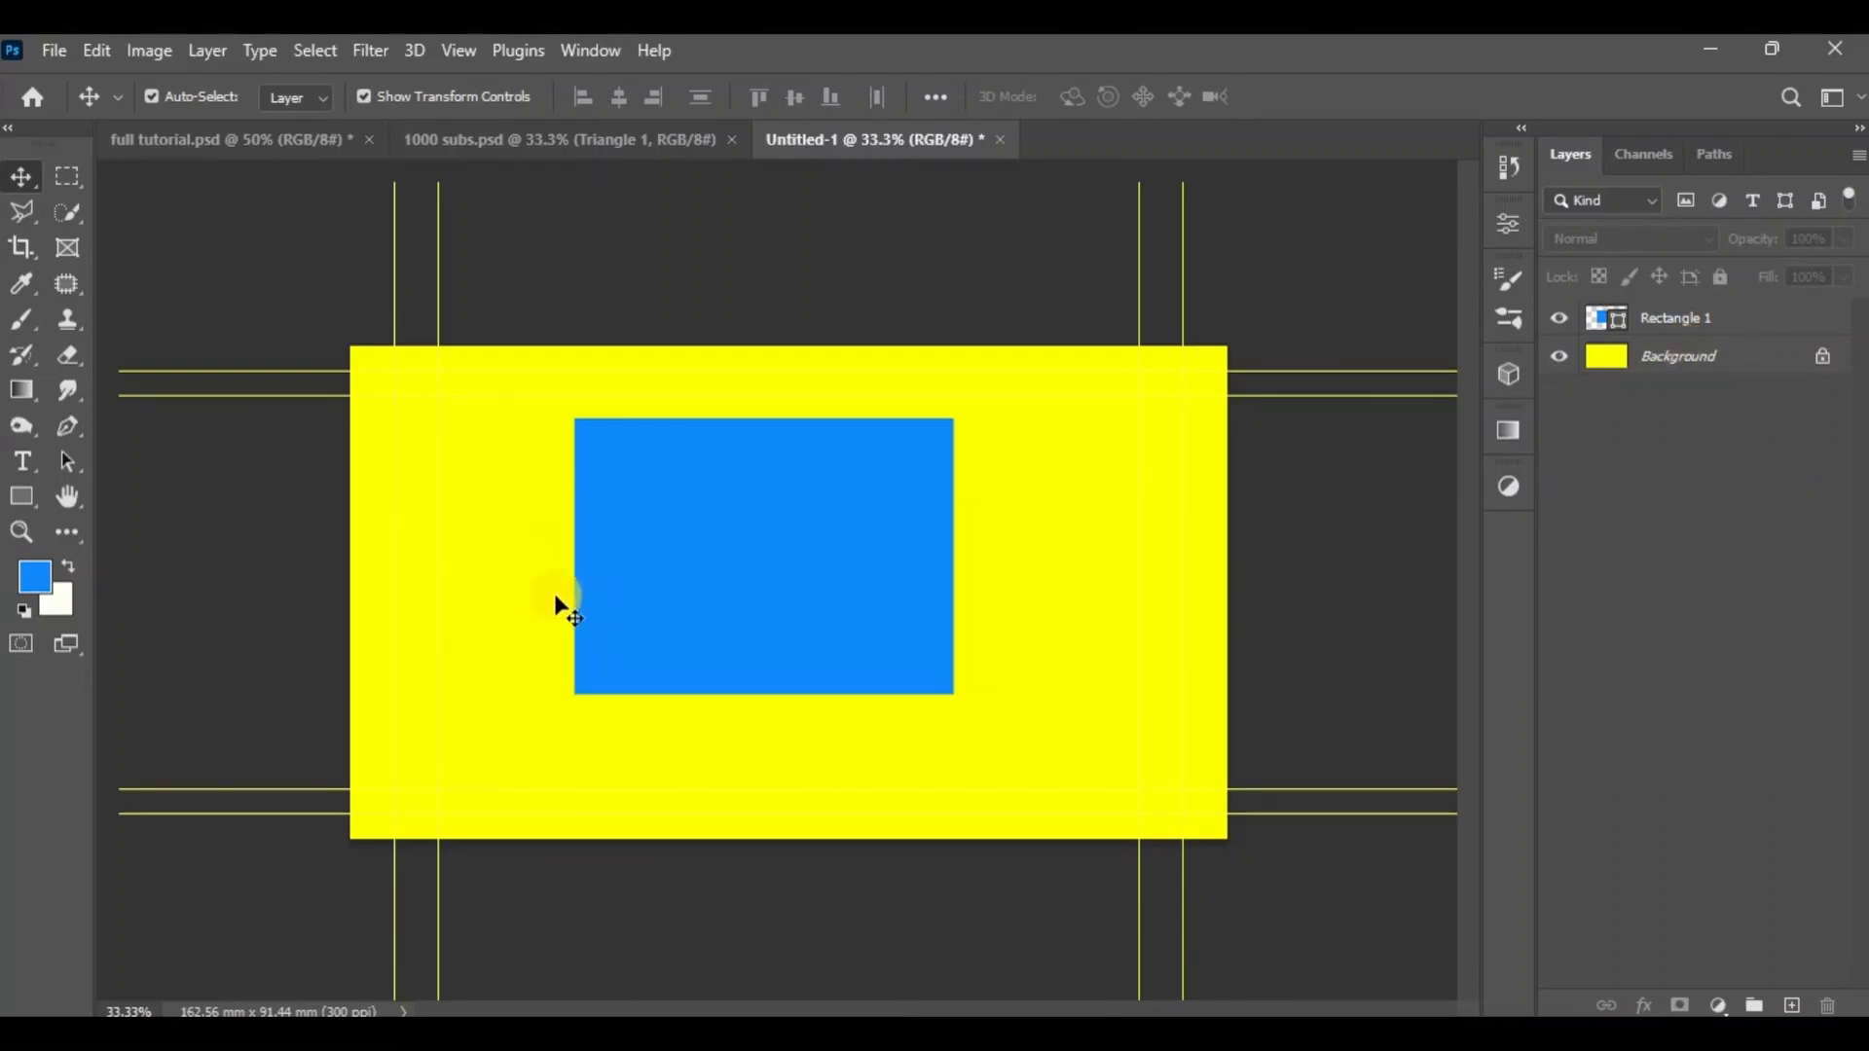
mouse_move(614, 481)
mouse_down()
mouse_move(646, 493)
mouse_move(396, 626)
mouse_move(451, 575)
mouse_move(488, 484)
mouse_move(379, 589)
mouse_move(351, 555)
mouse_move(619, 516)
mouse_move(414, 482)
mouse_move(697, 429)
mouse_move(634, 466)
mouse_up()
key(Delete)
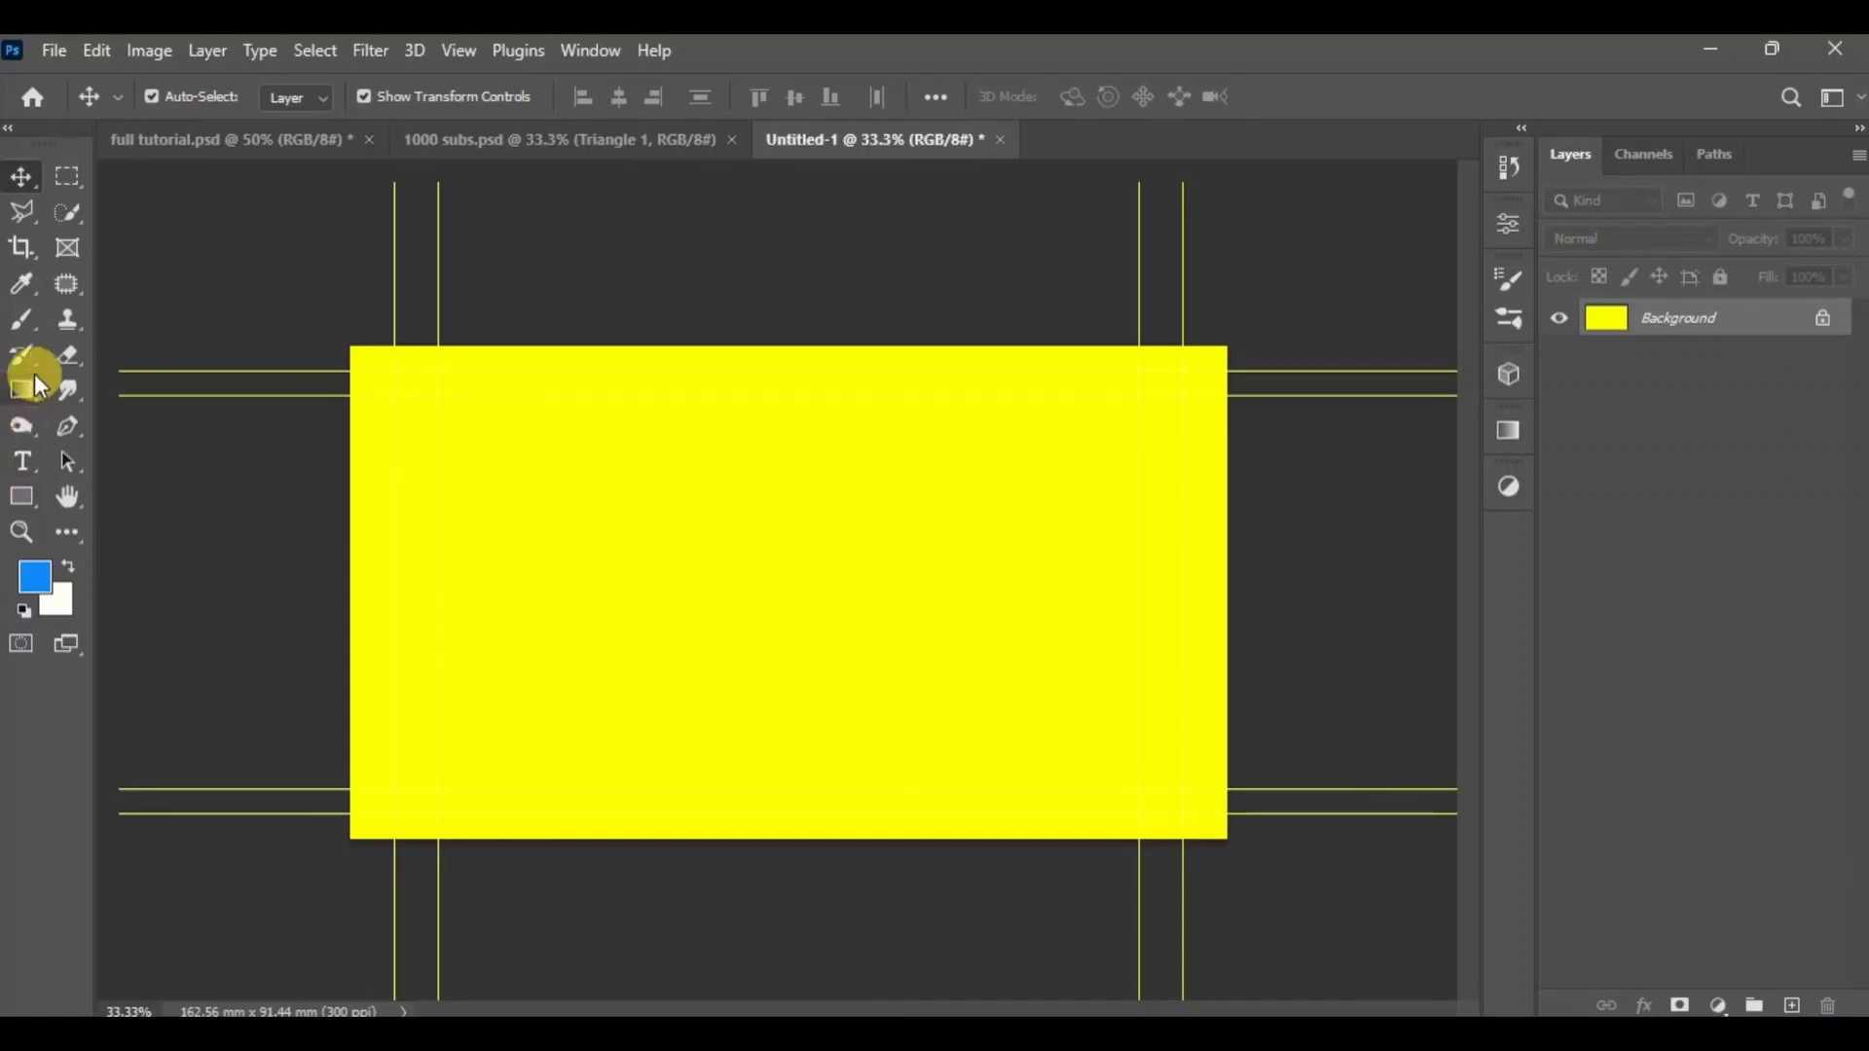
Paint a large soft blue blob on the left half of the Background layer and erase it with the Eraser tool.
click(19, 323)
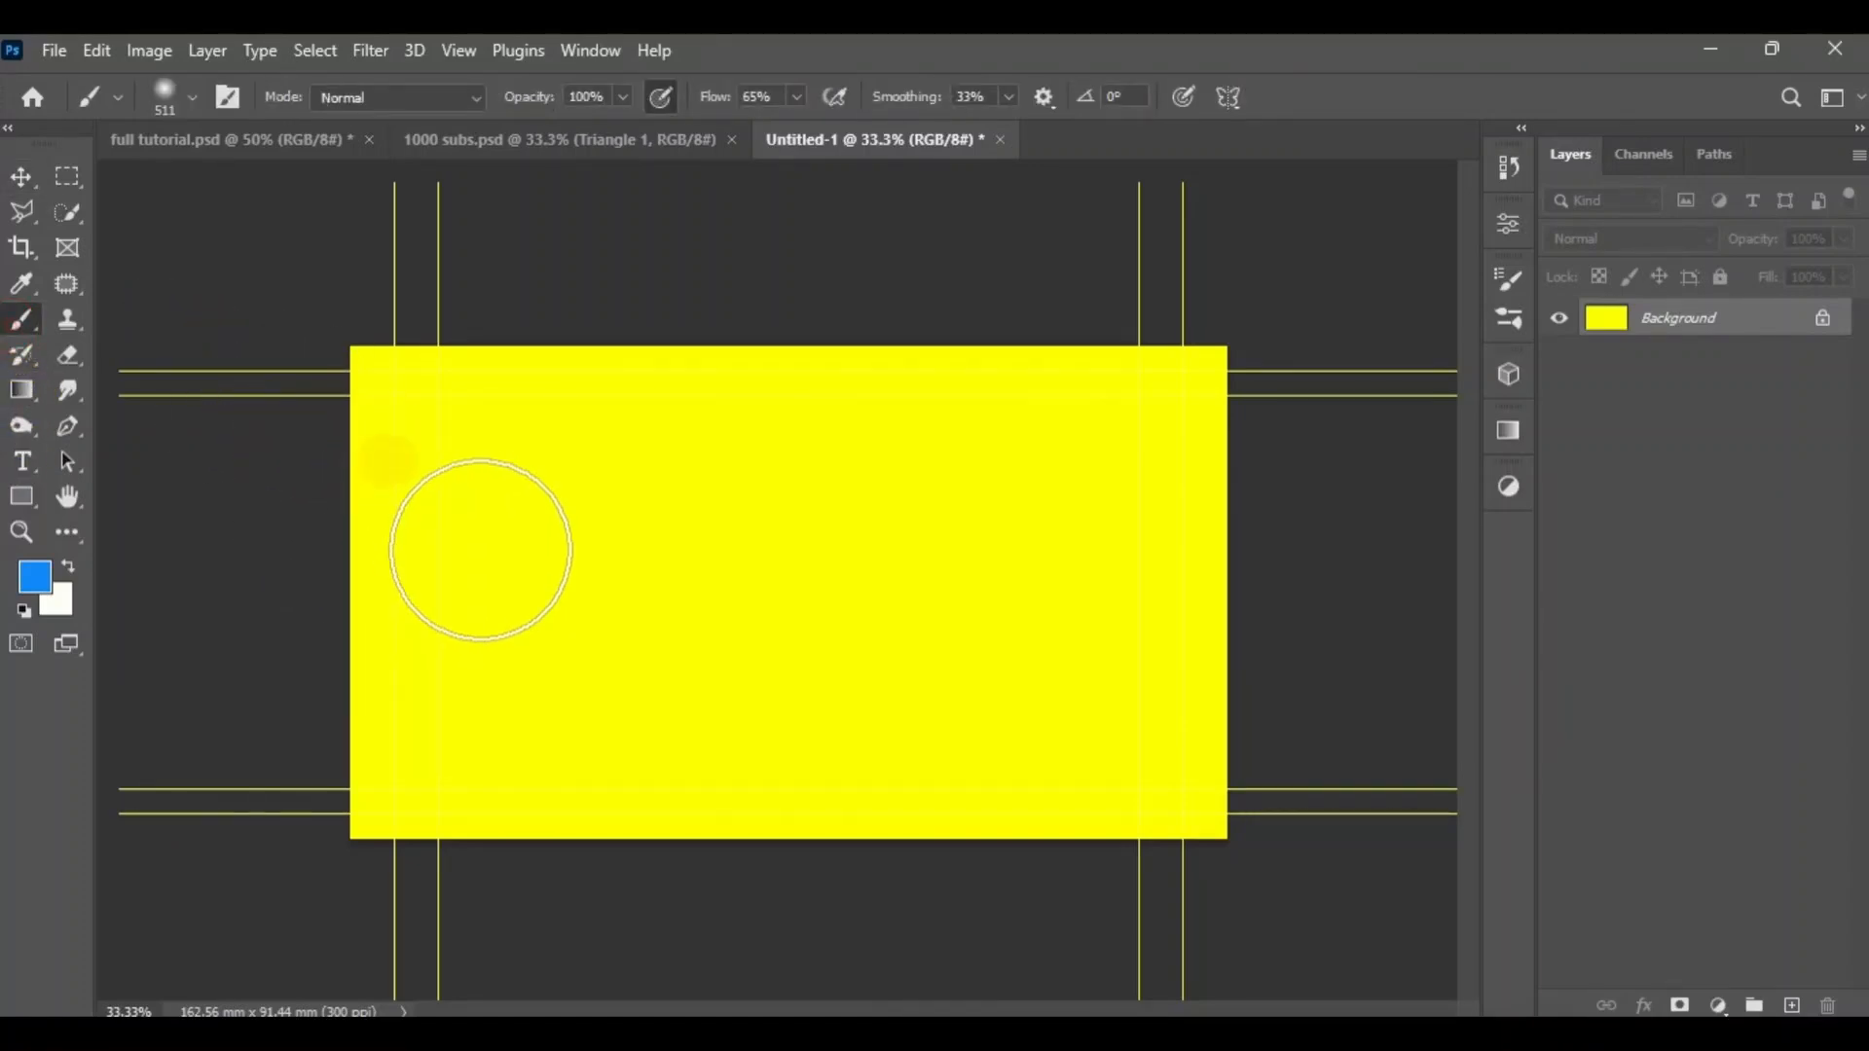
drag(471, 547, 477, 595)
mouse_move(813, 611)
mouse_down()
mouse_move(460, 537)
mouse_move(793, 415)
mouse_move(556, 693)
mouse_move(617, 613)
mouse_up()
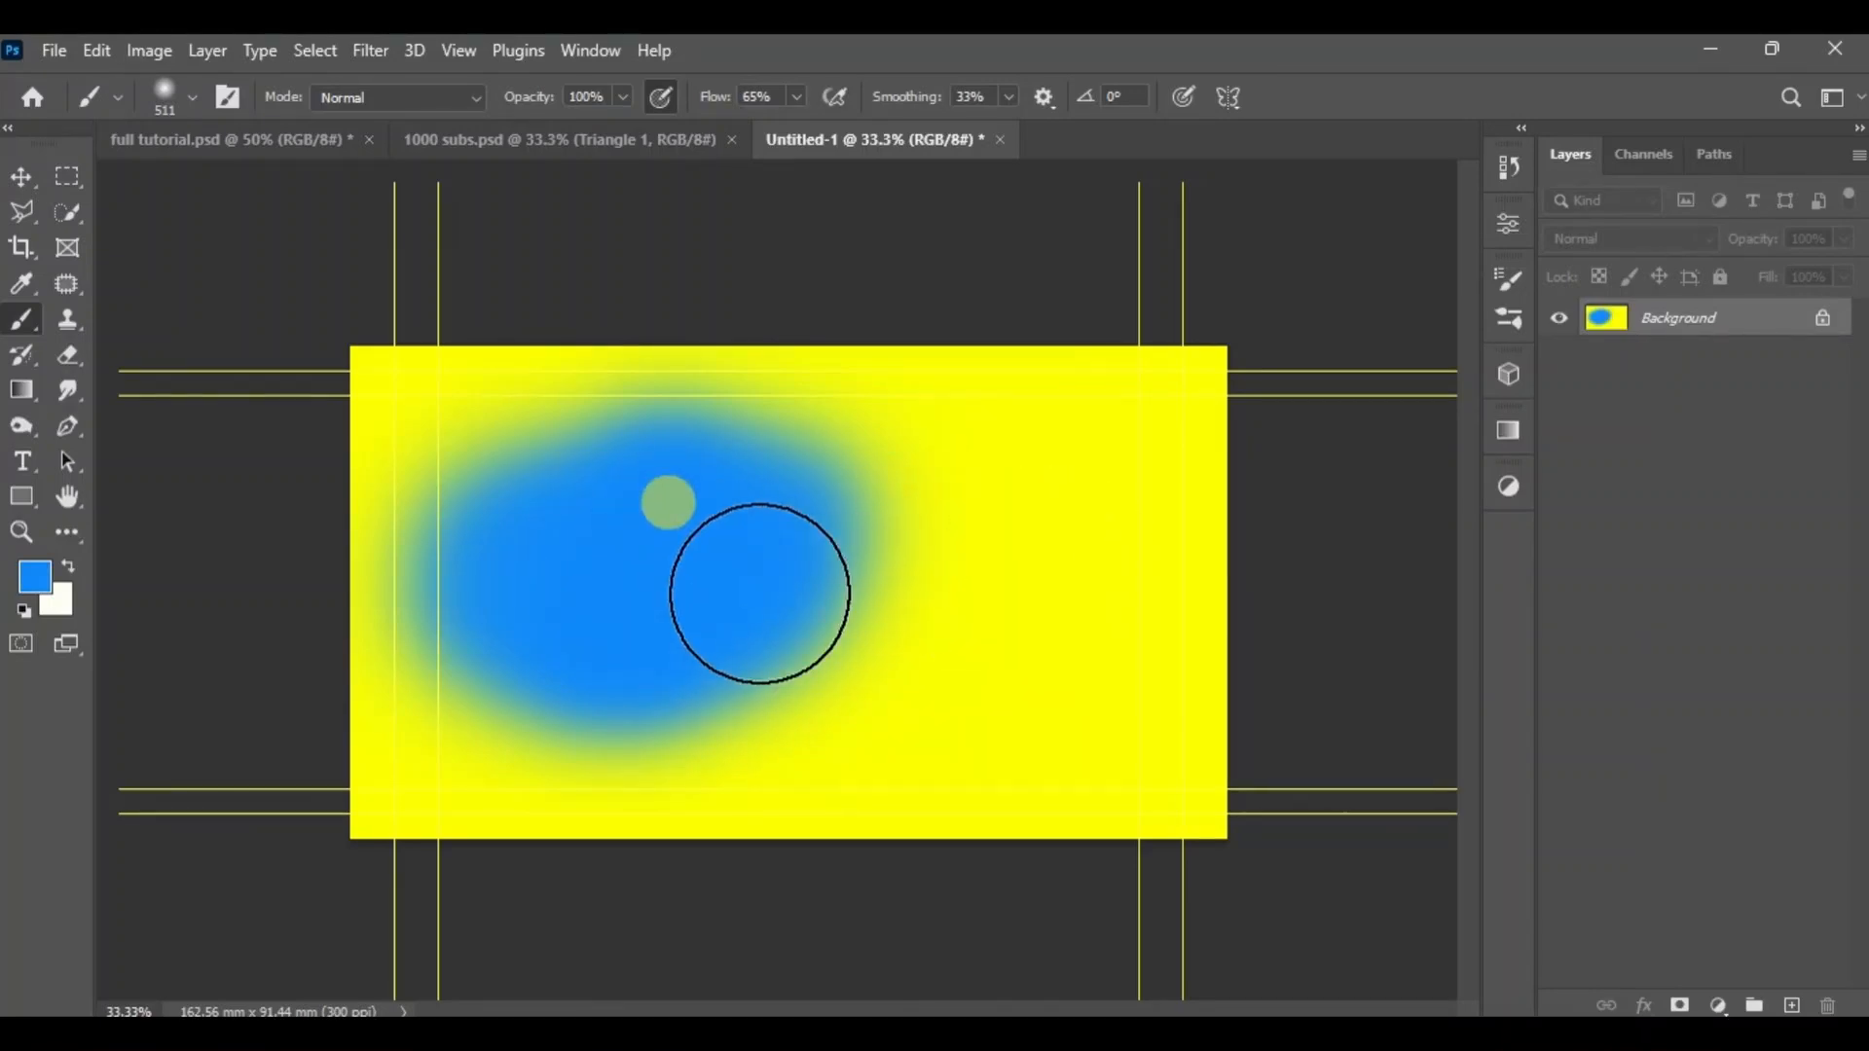
click(64, 356)
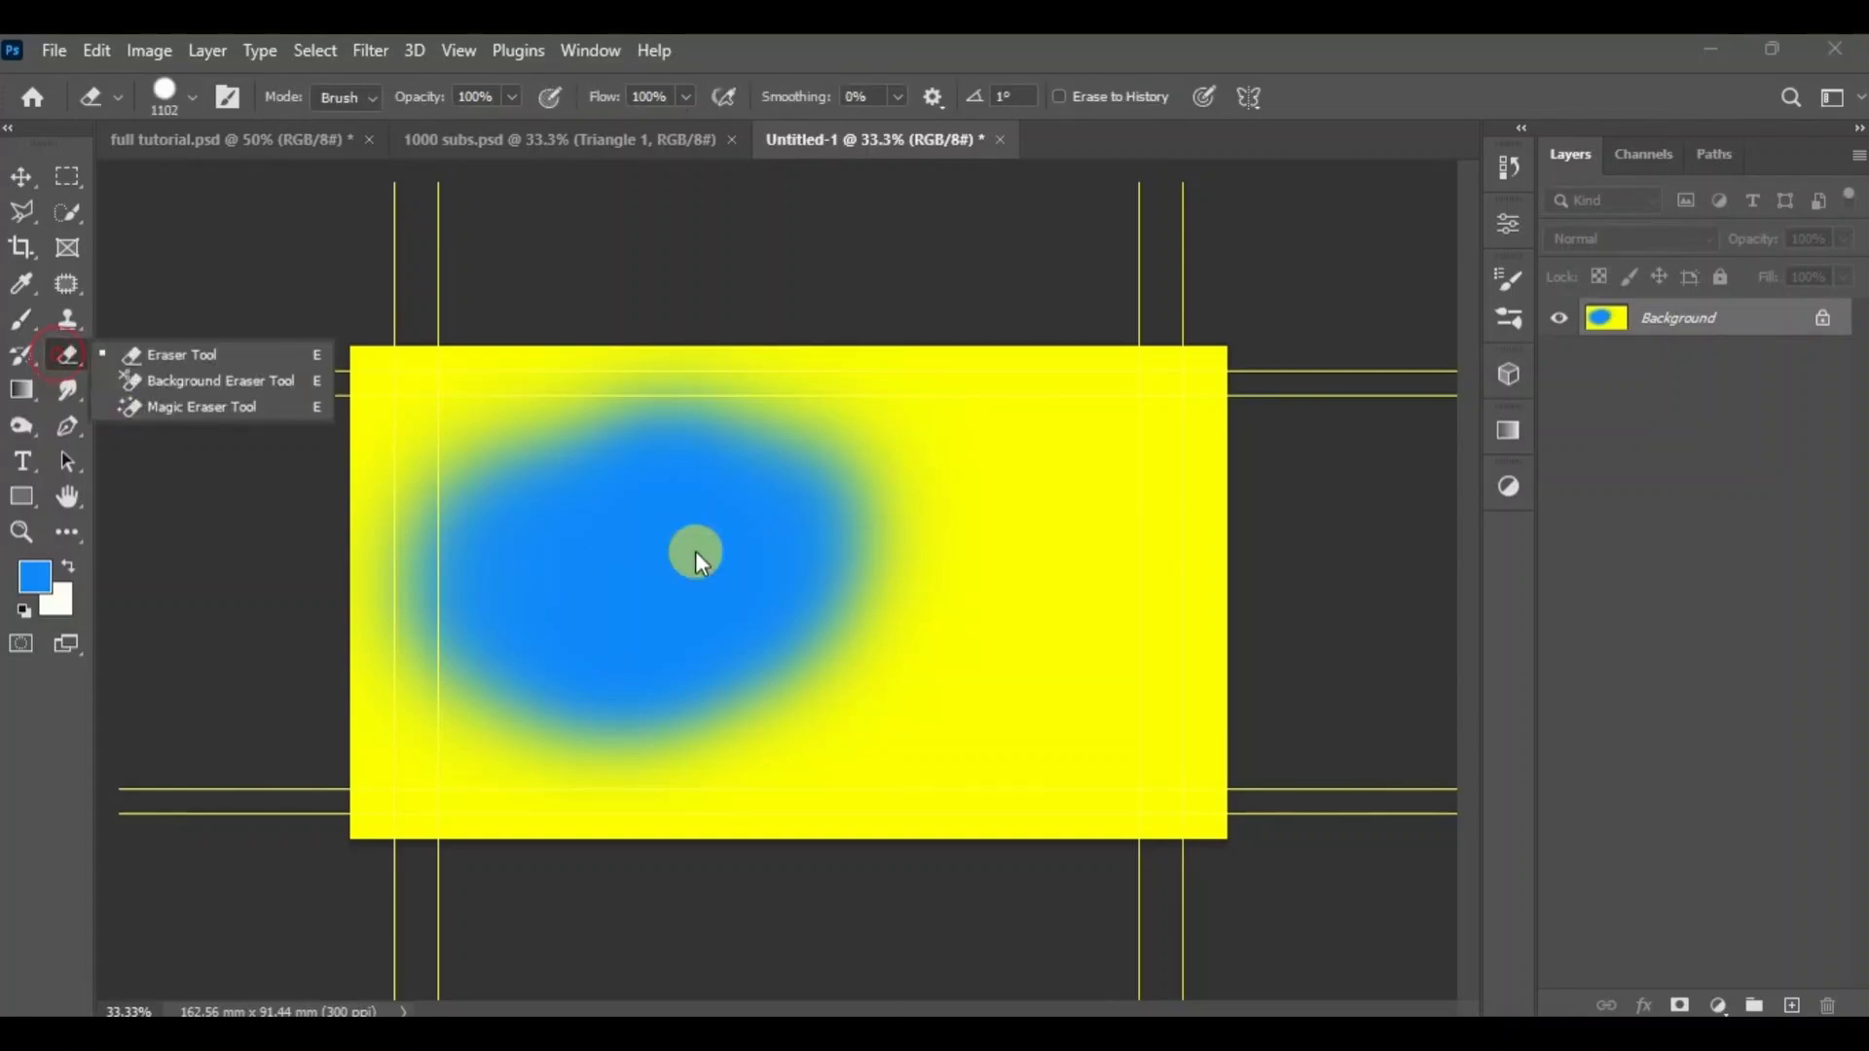
mouse_move(560, 708)
mouse_down()
mouse_move(444, 671)
mouse_move(417, 712)
mouse_move(540, 624)
mouse_up()
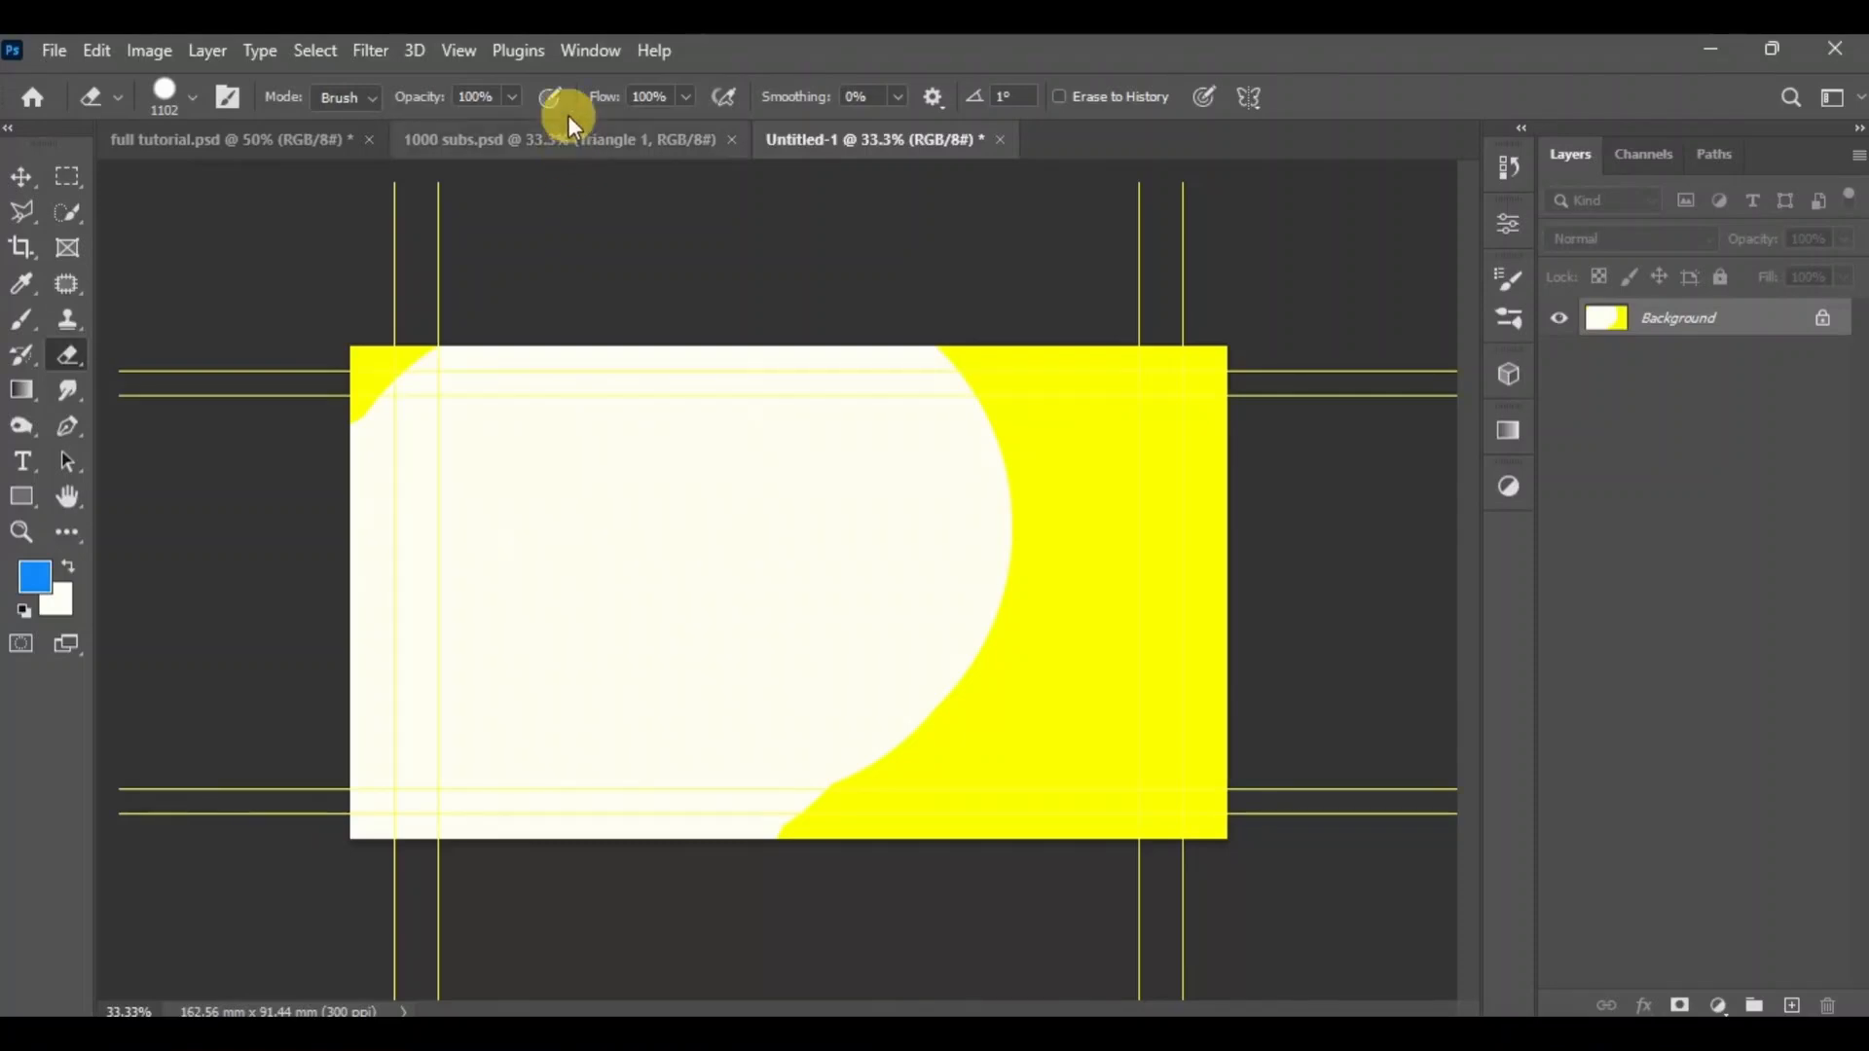
Look over the layer stack of 1000 subs.psd, return to Untitled-1, and restore the deleted blue rectangle layer.
click(562, 142)
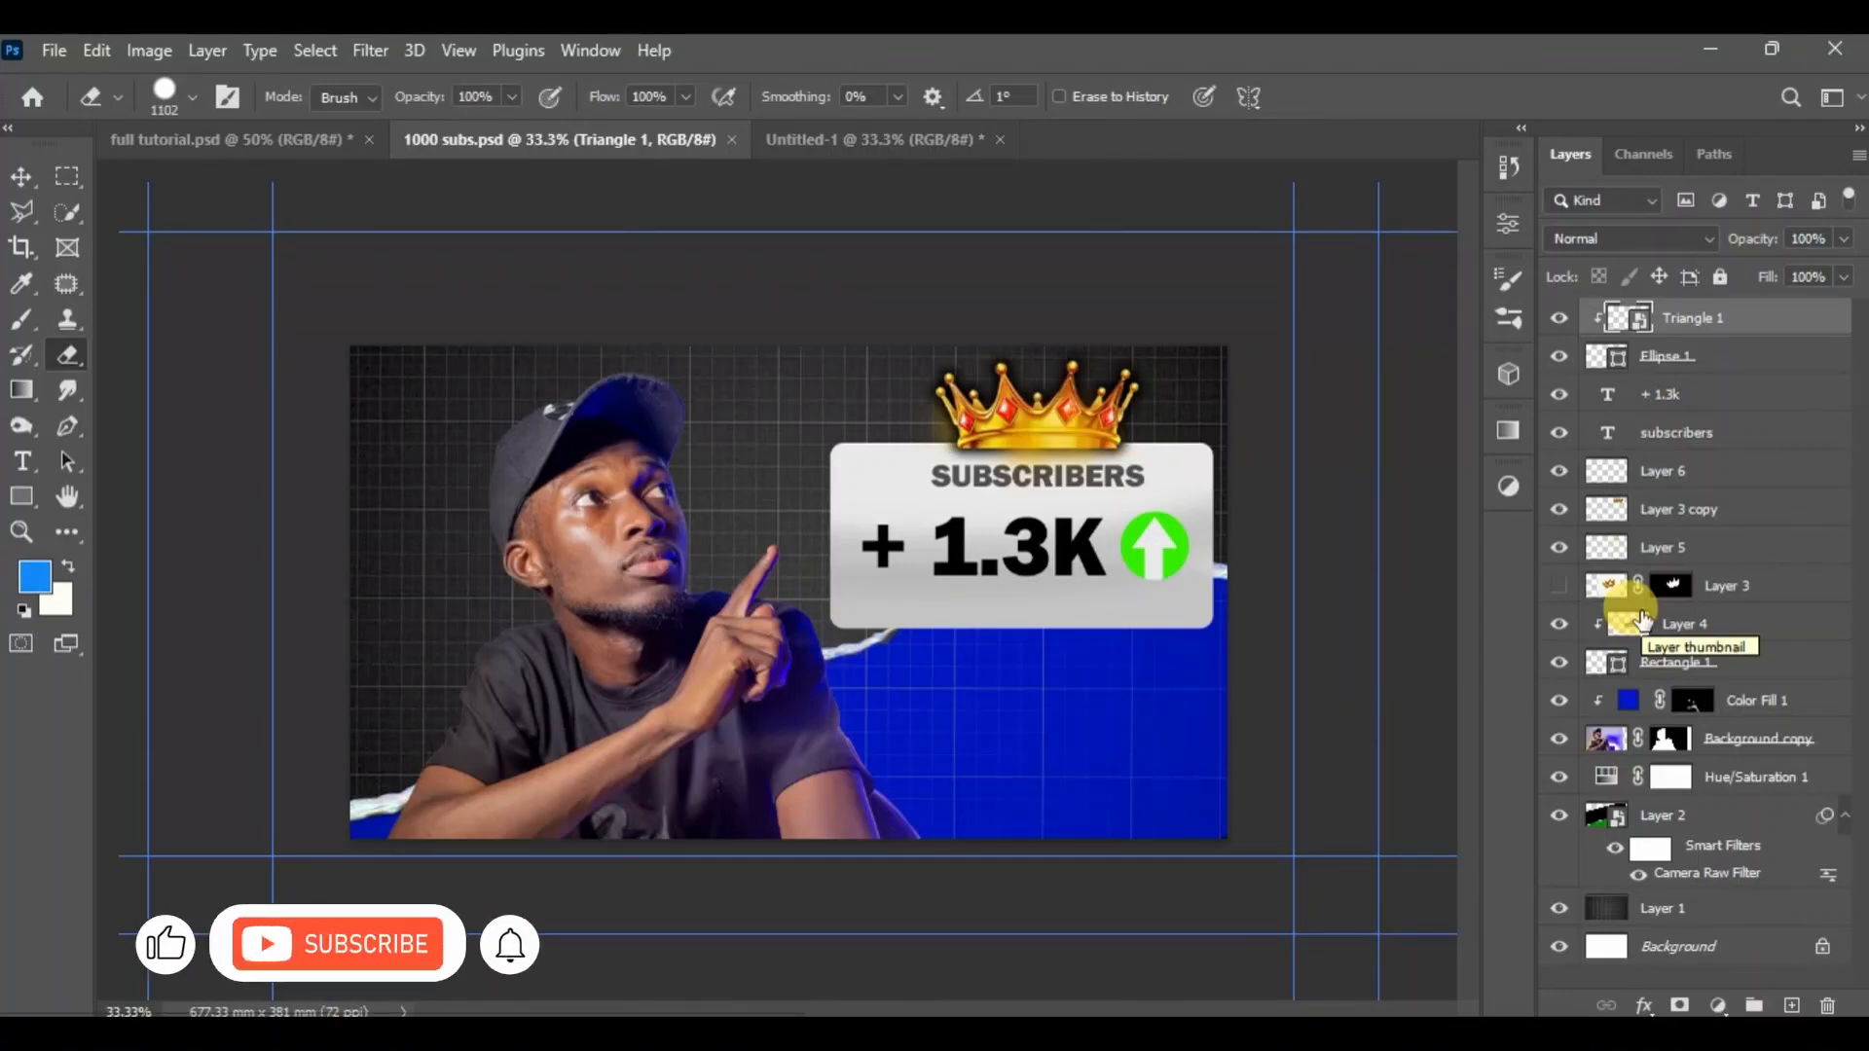
click(917, 148)
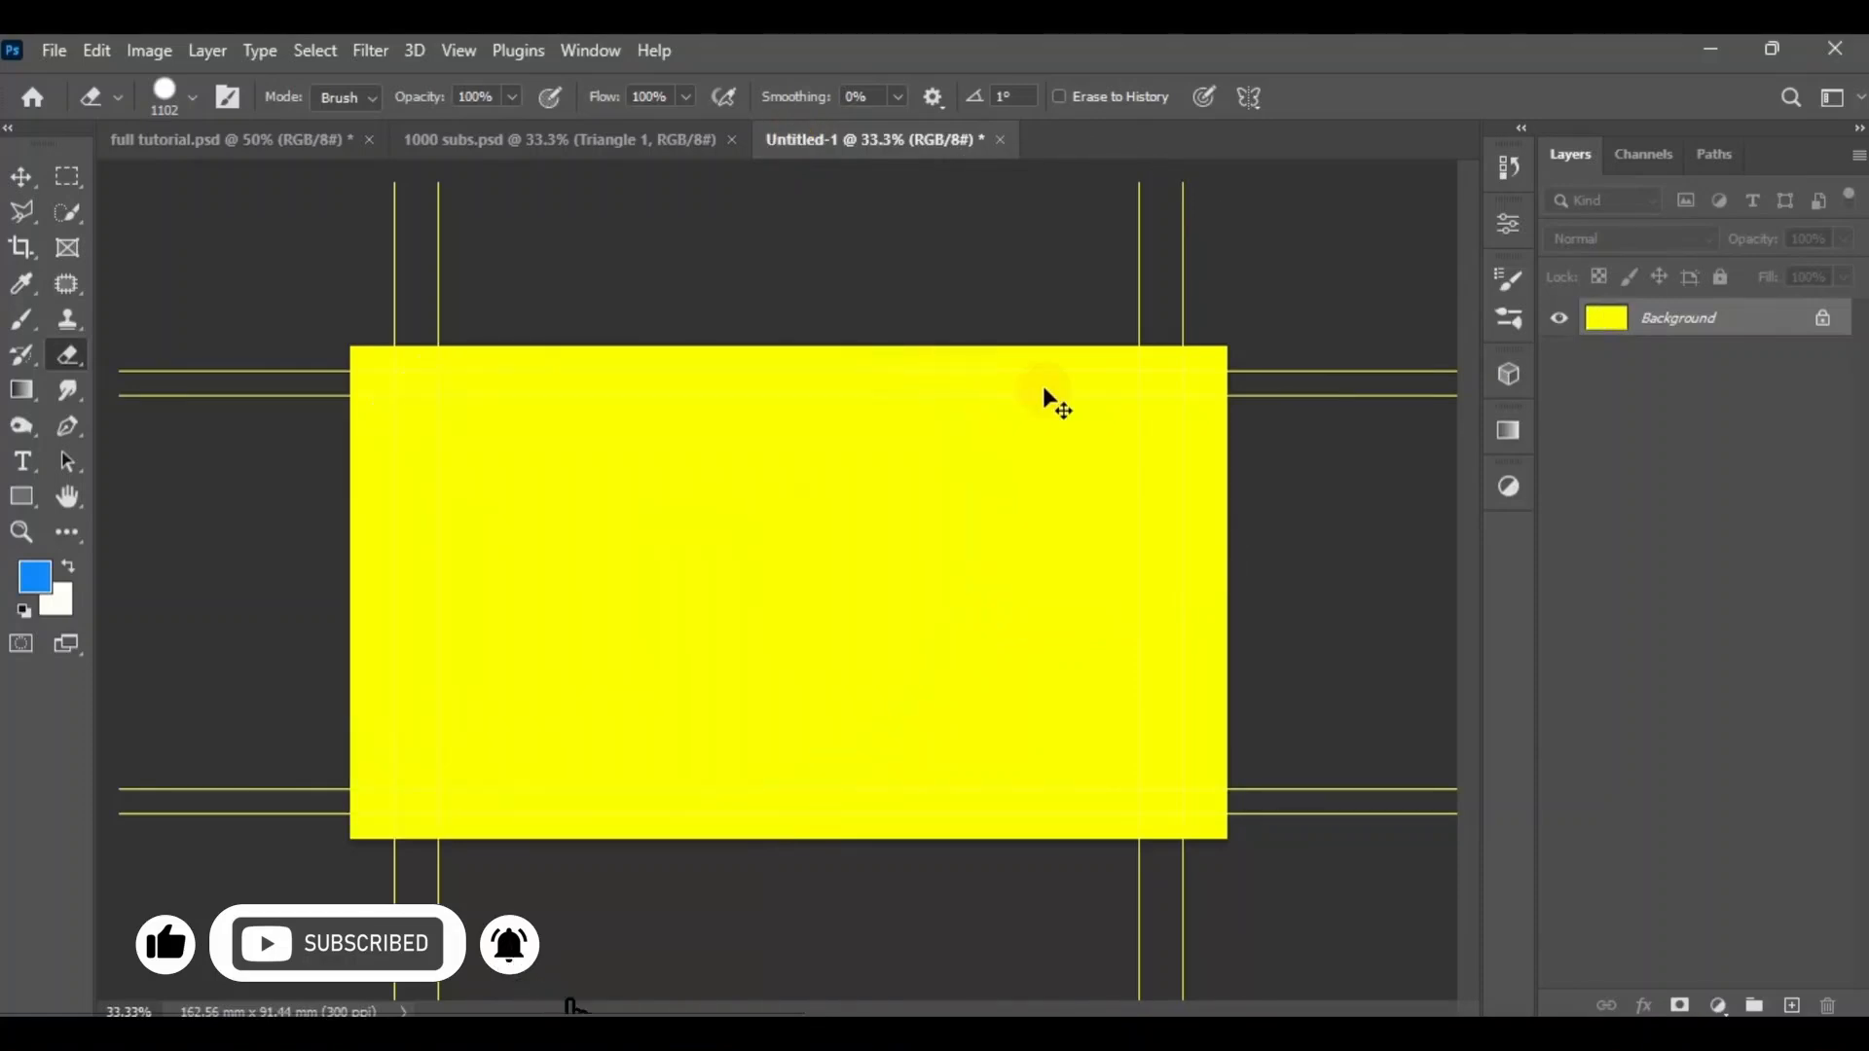
key(ctrl+v)
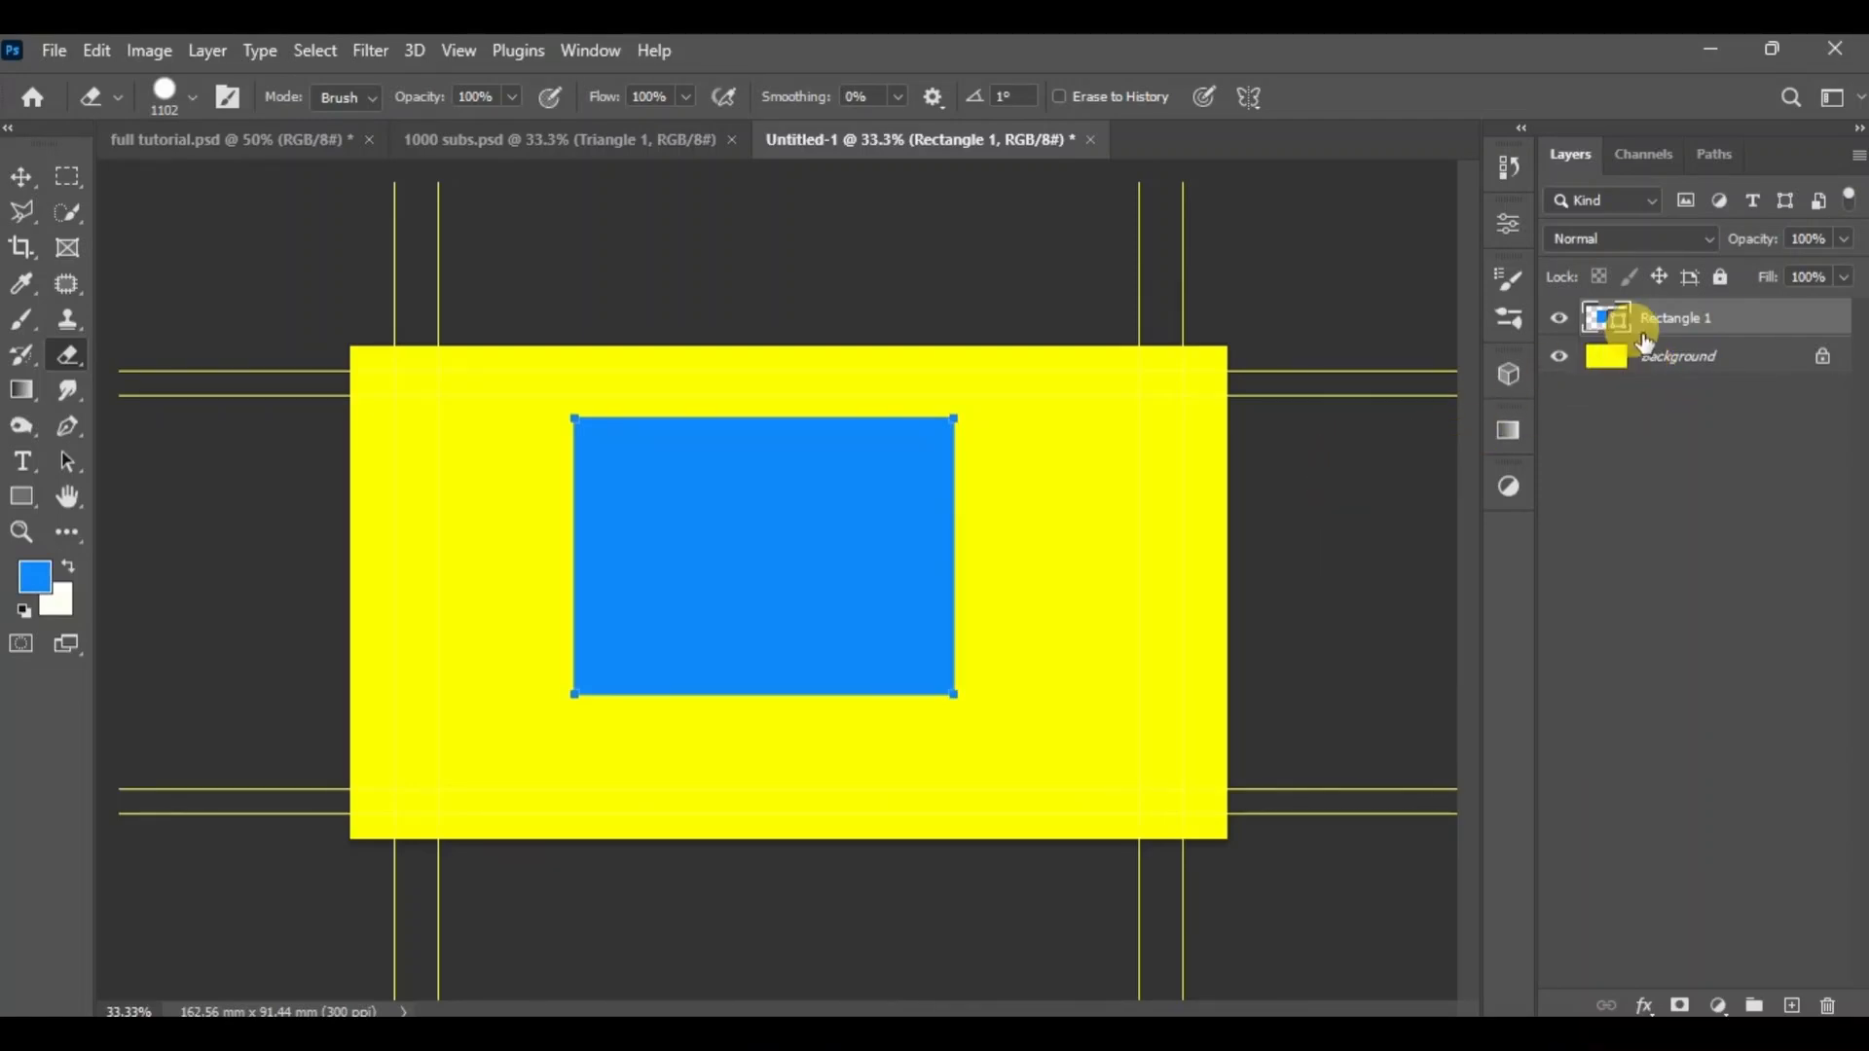
Hide and show the Rectangle 1 layer, and do the same with the Background copy layer in 1000 subs.psd.
click(1550, 321)
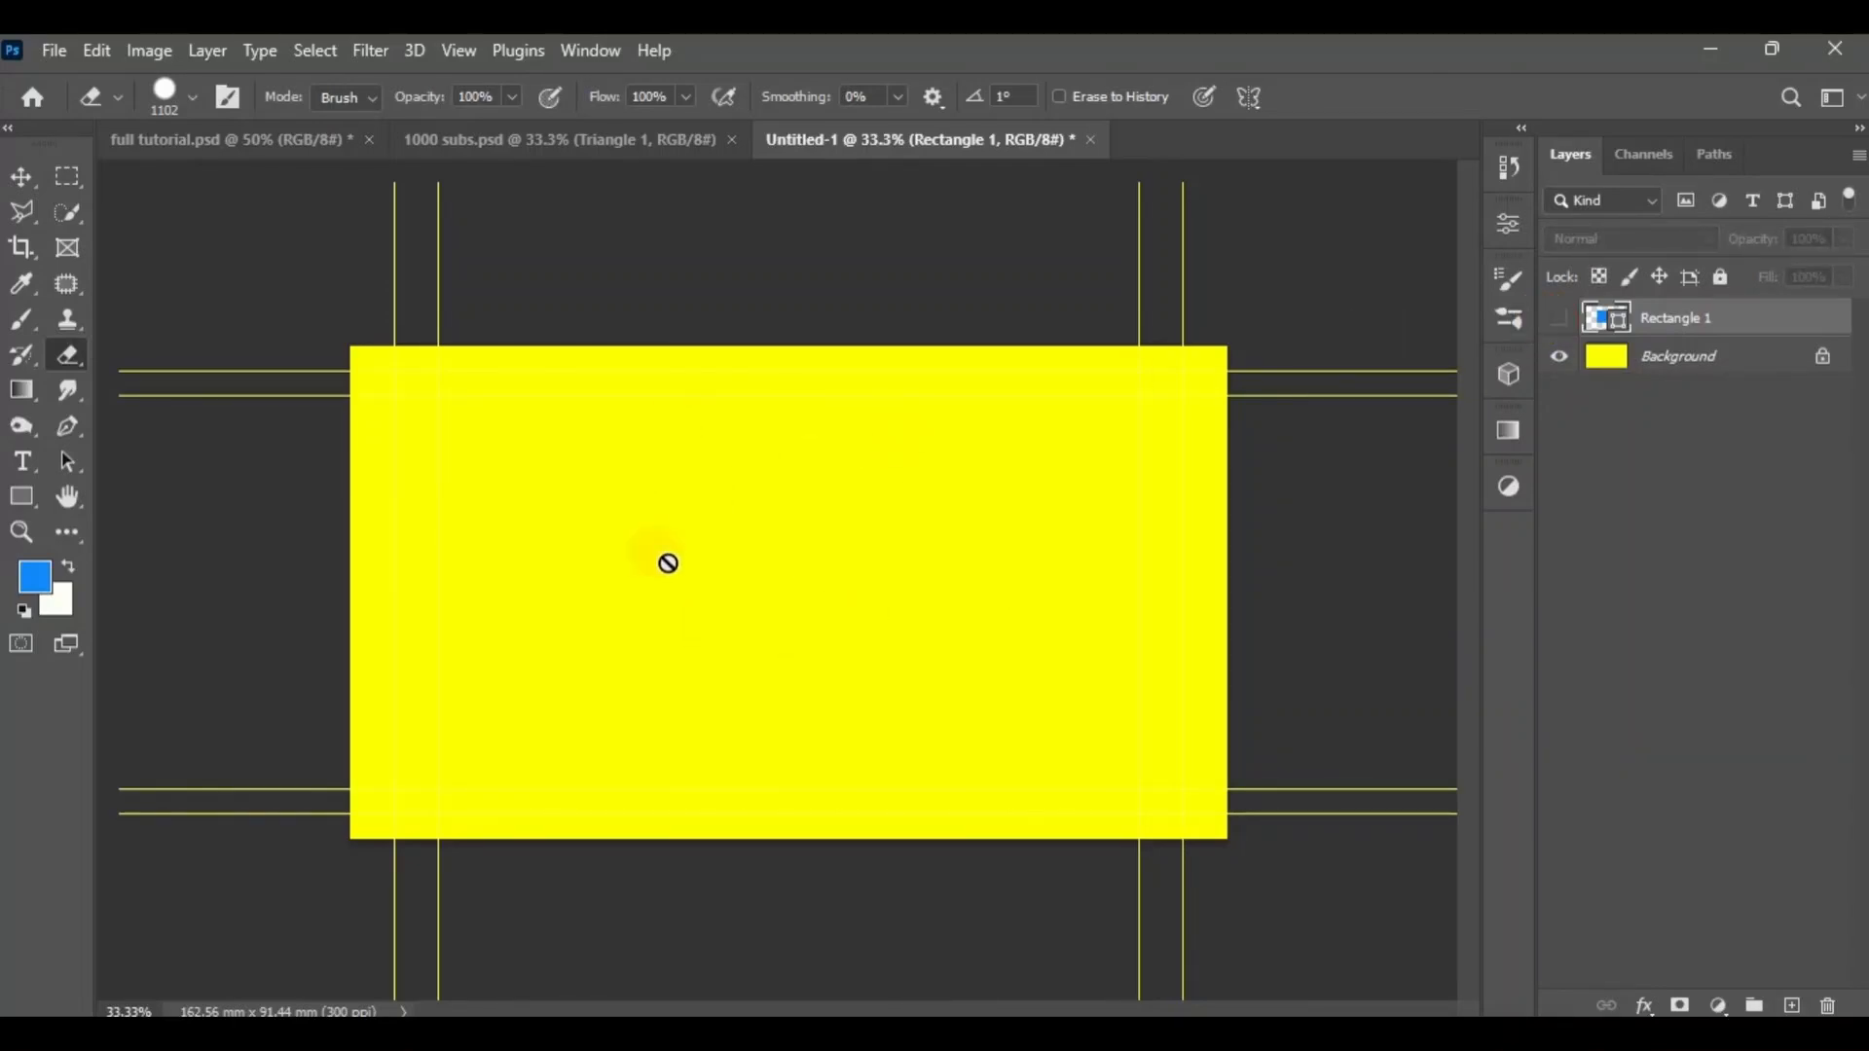
click(1558, 319)
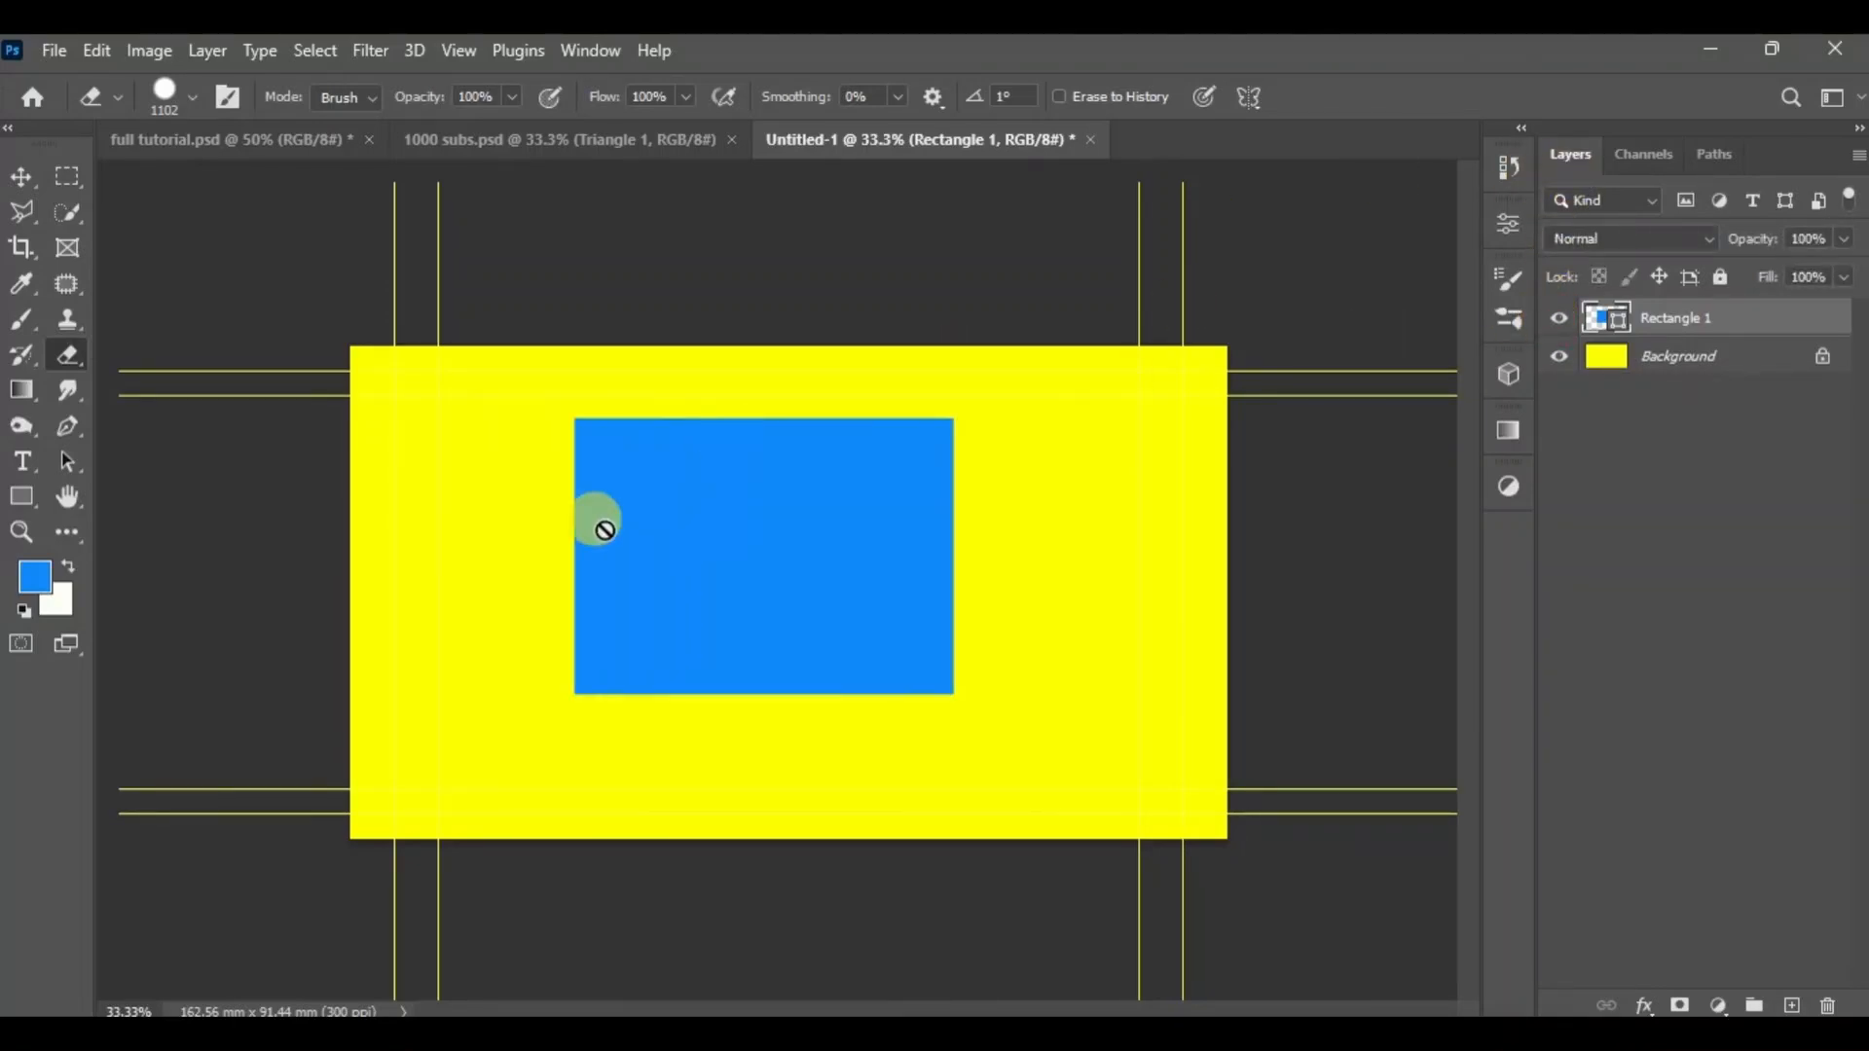
click(652, 140)
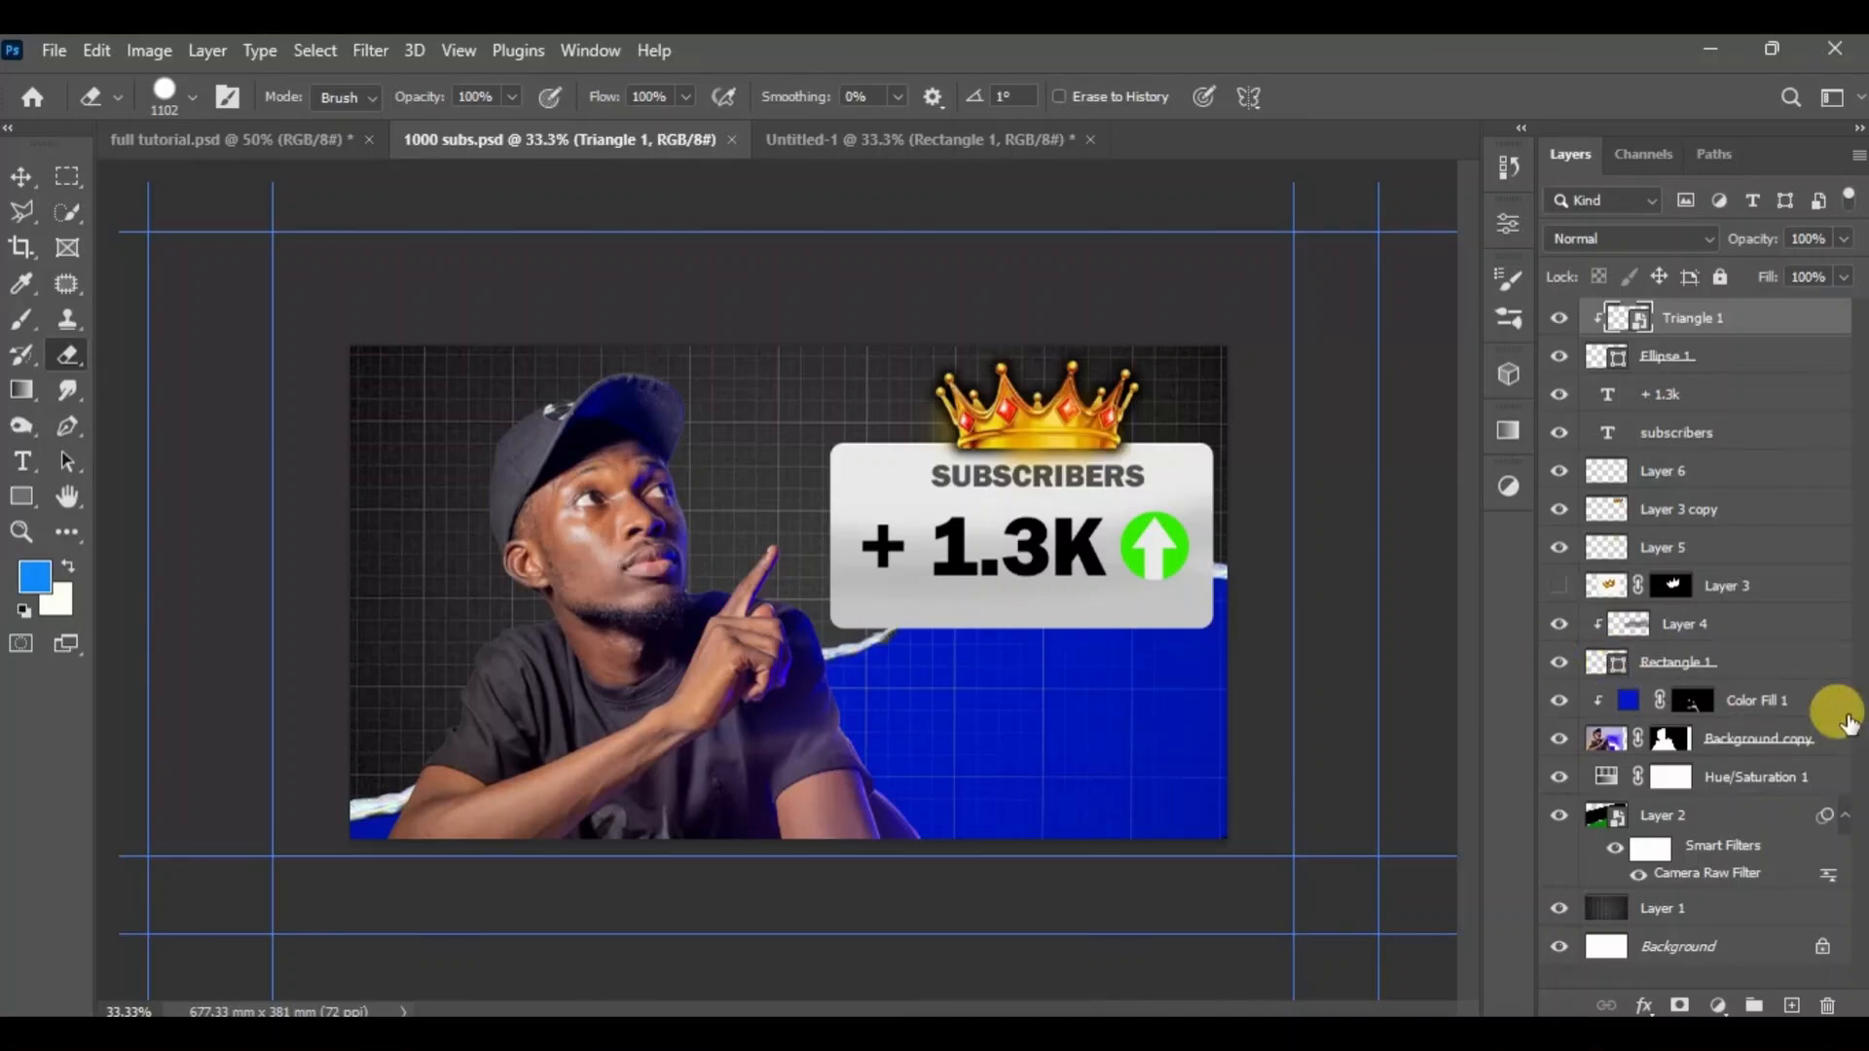
click(1776, 734)
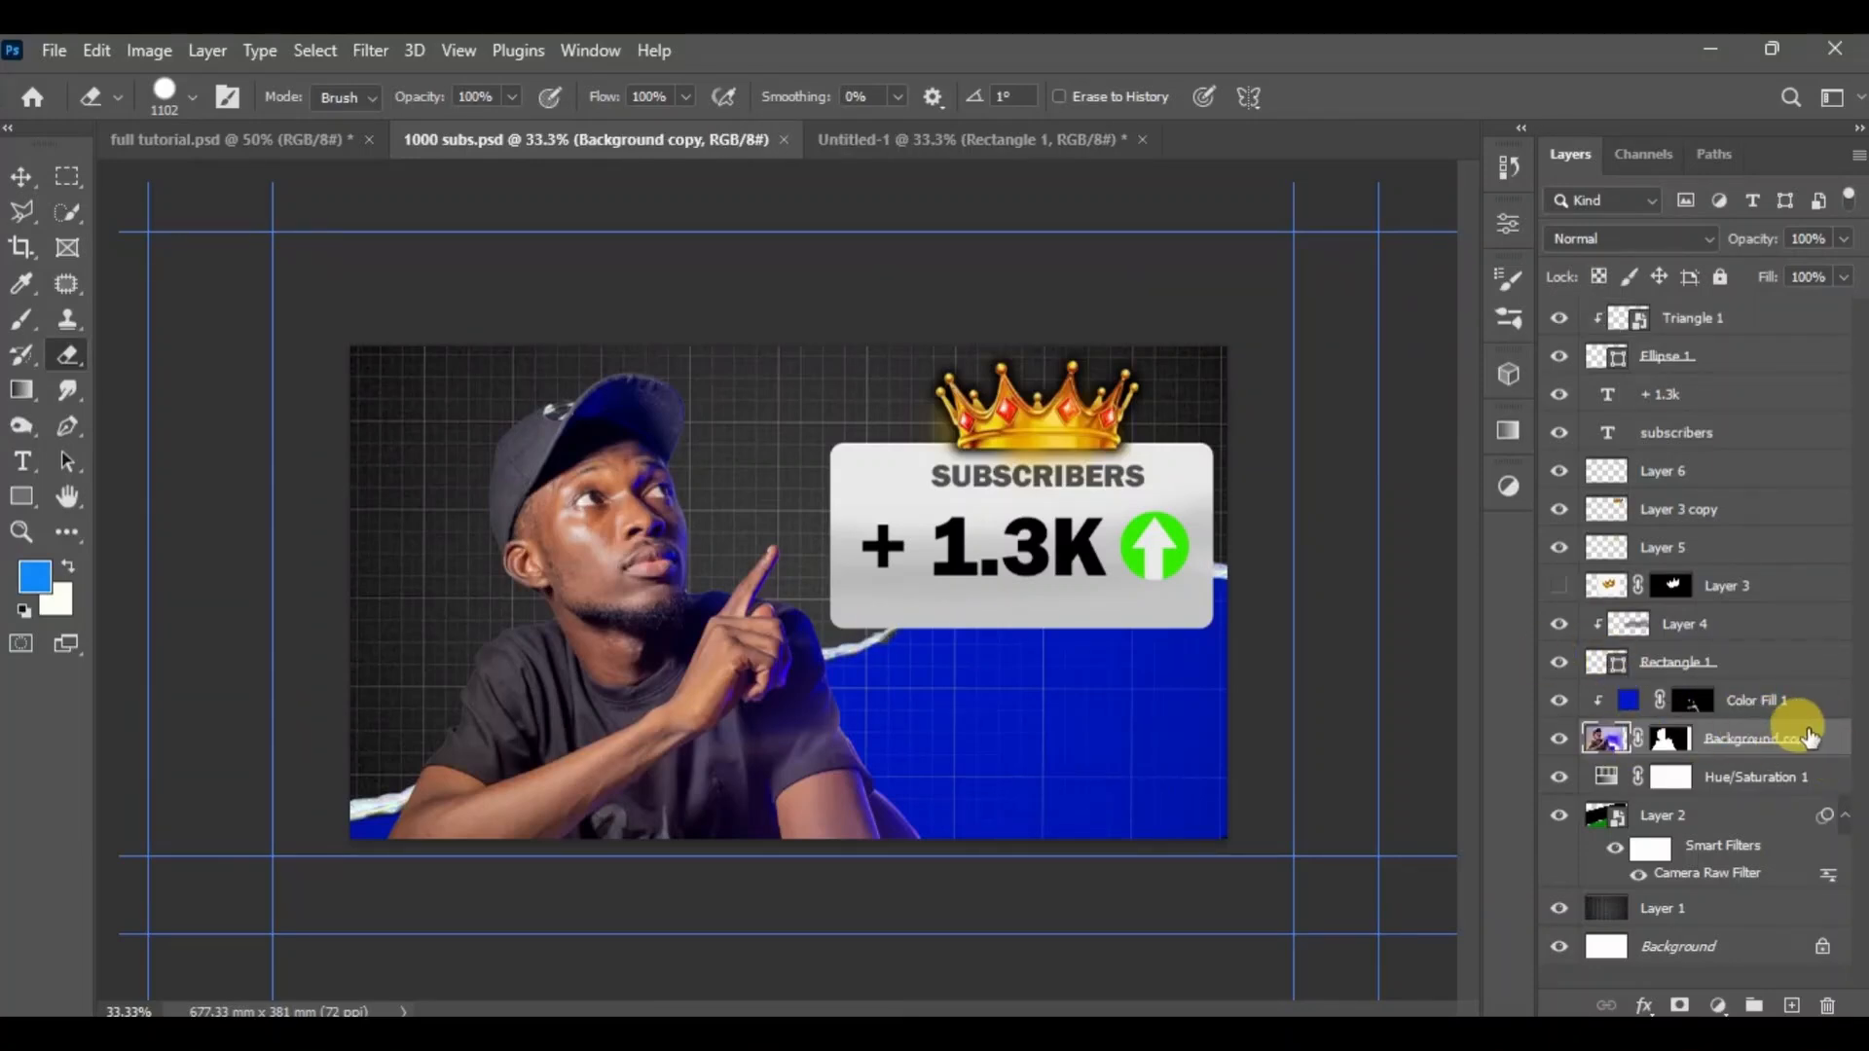
click(1558, 741)
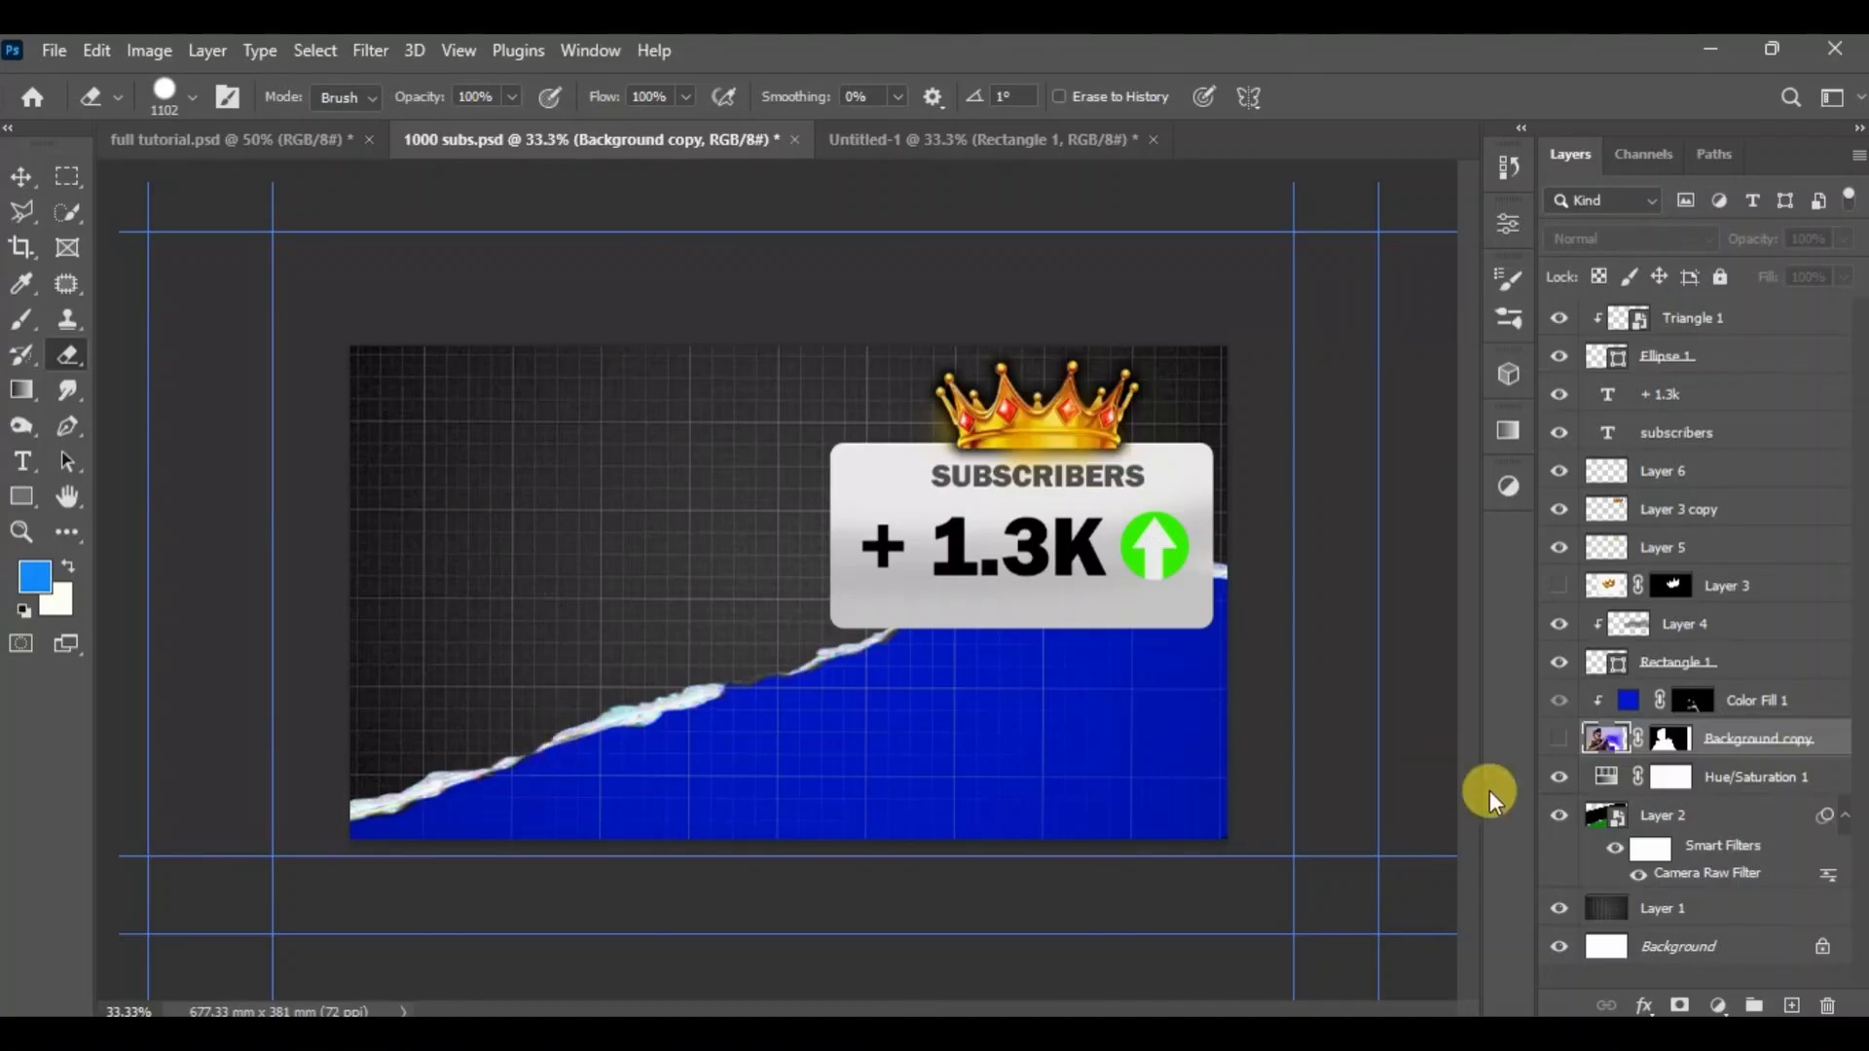
click(1560, 739)
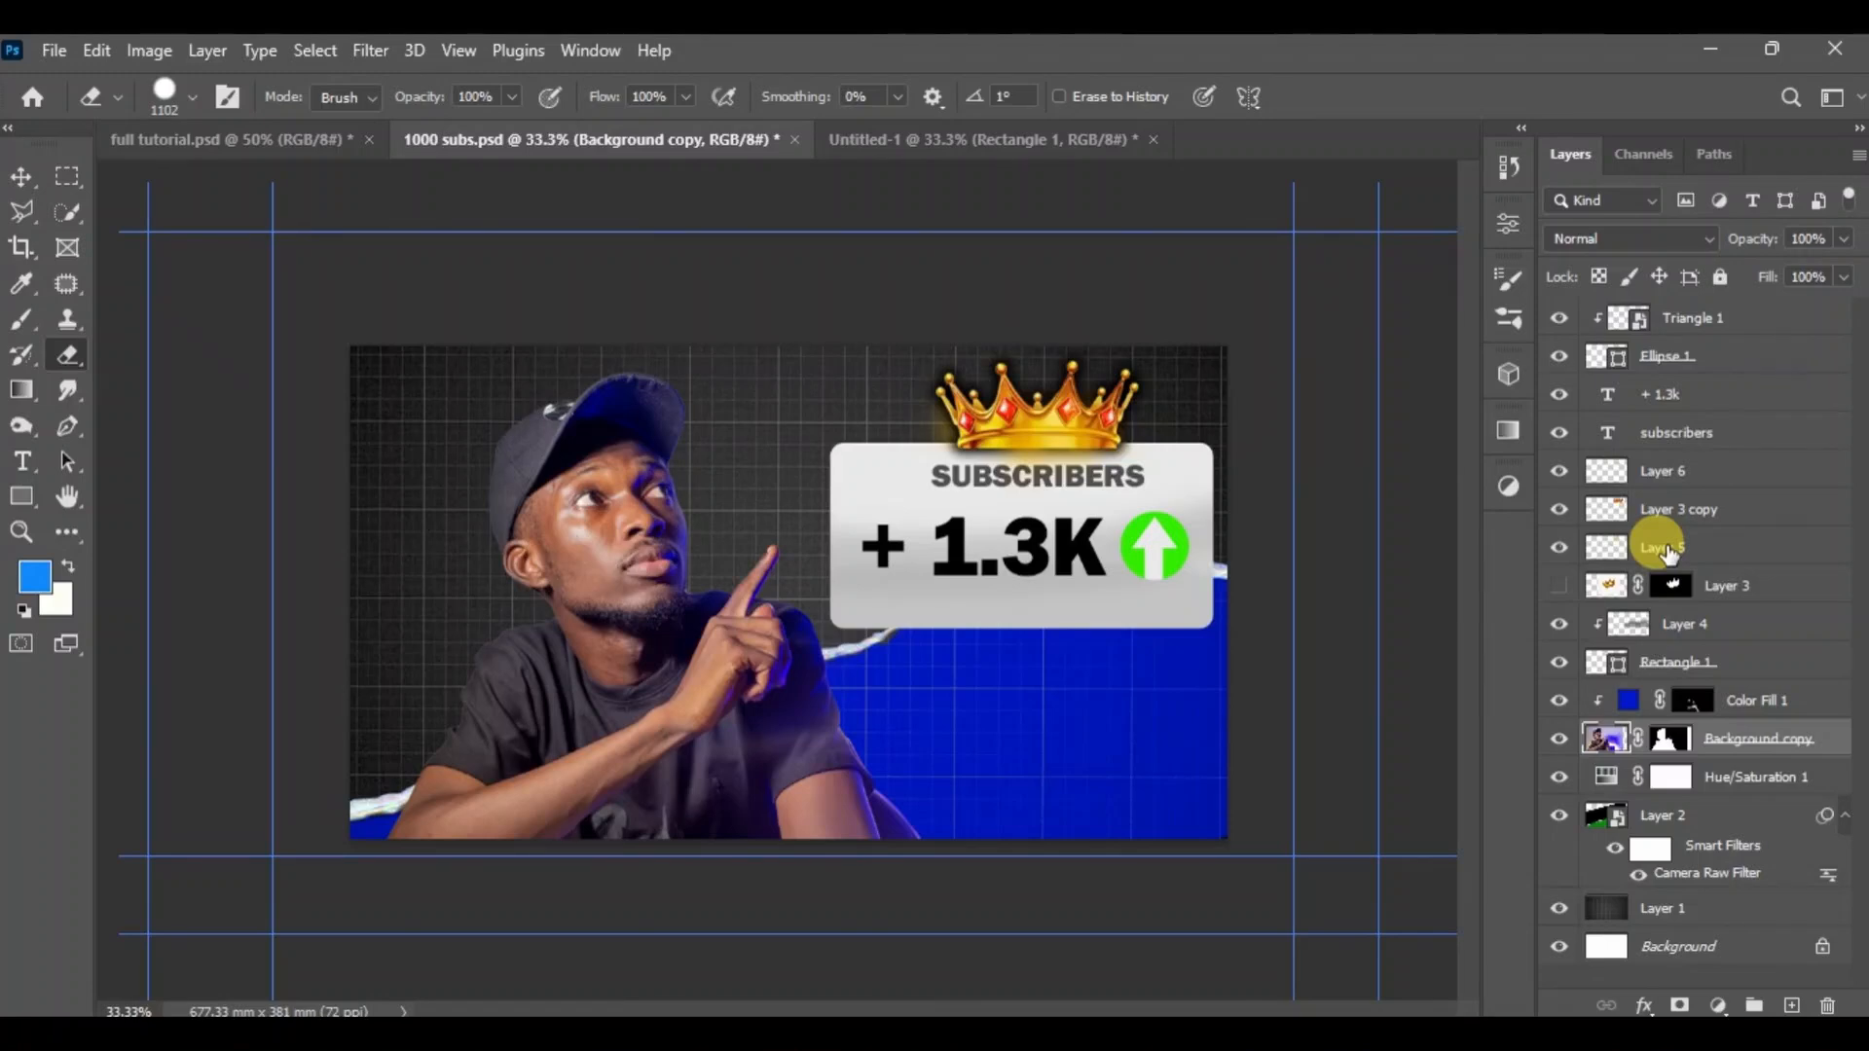
Merge all visible layers of 1000 subs.psd, hide the merged Background layer, and undo the merge.
key(shift+ctrl+e)
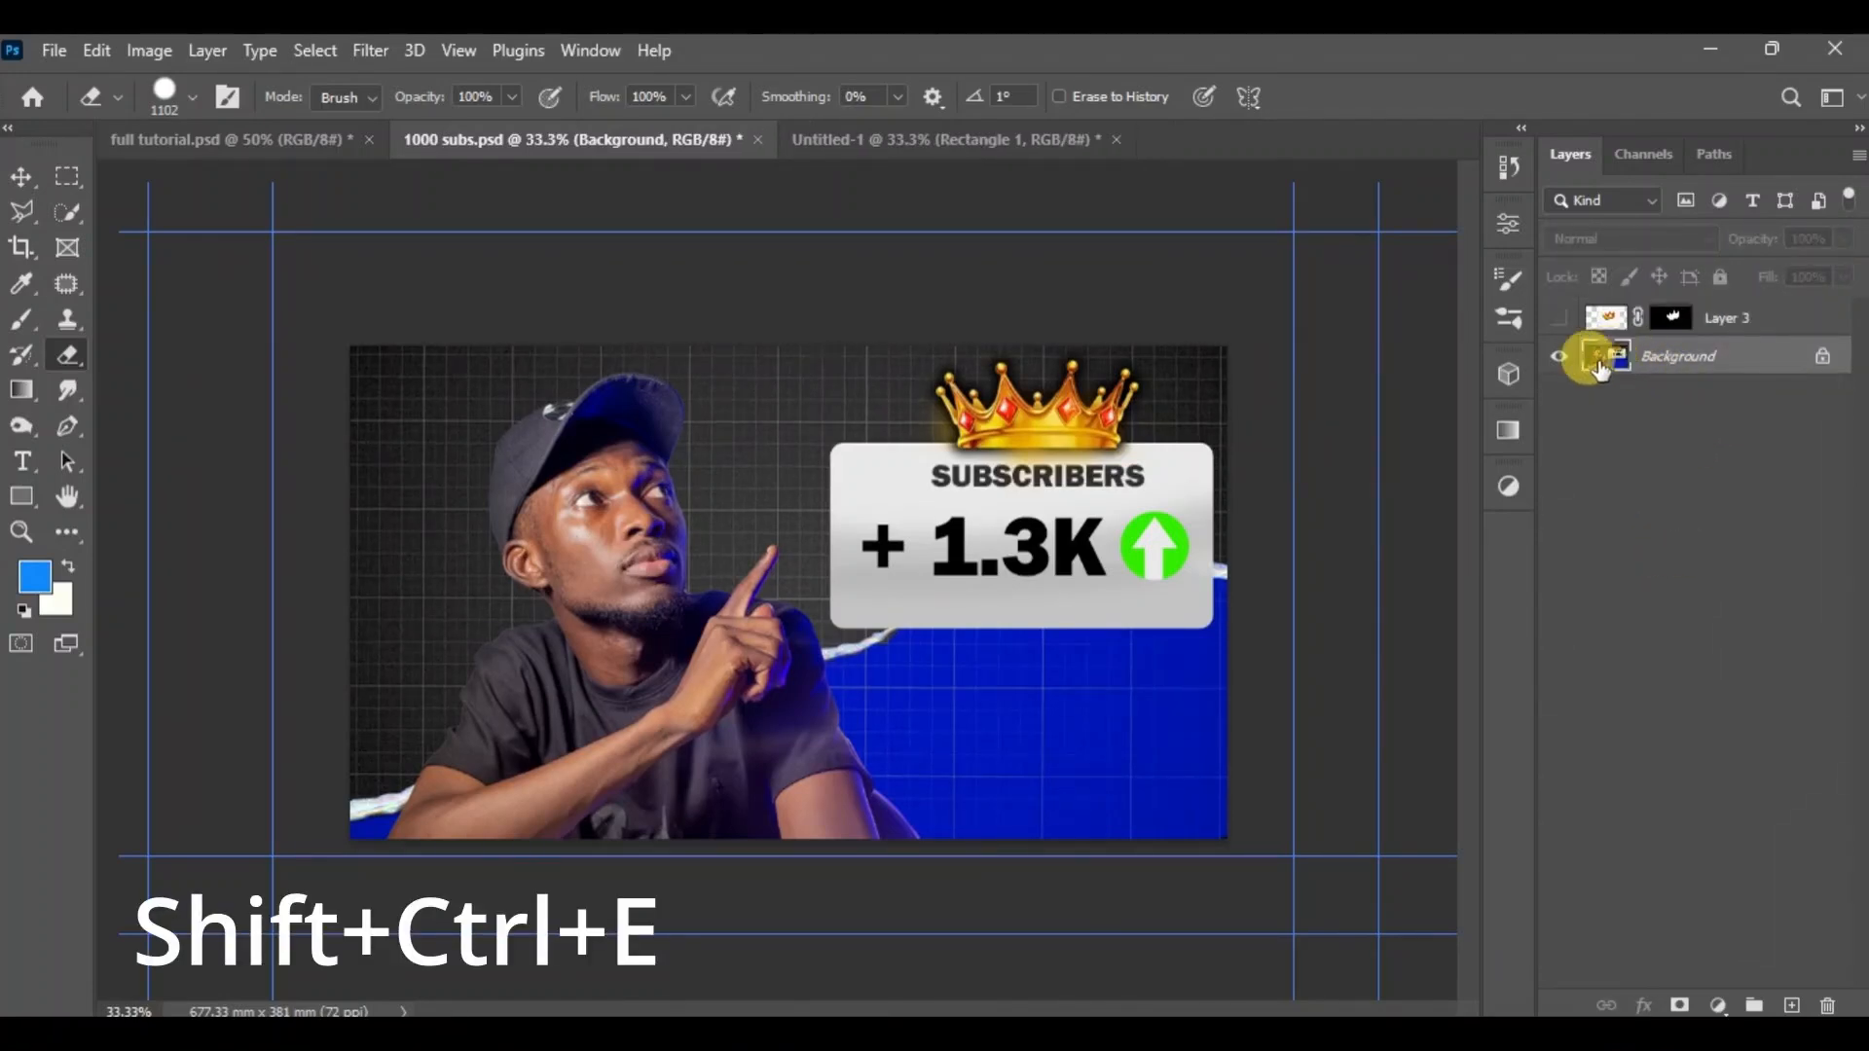
click(1558, 356)
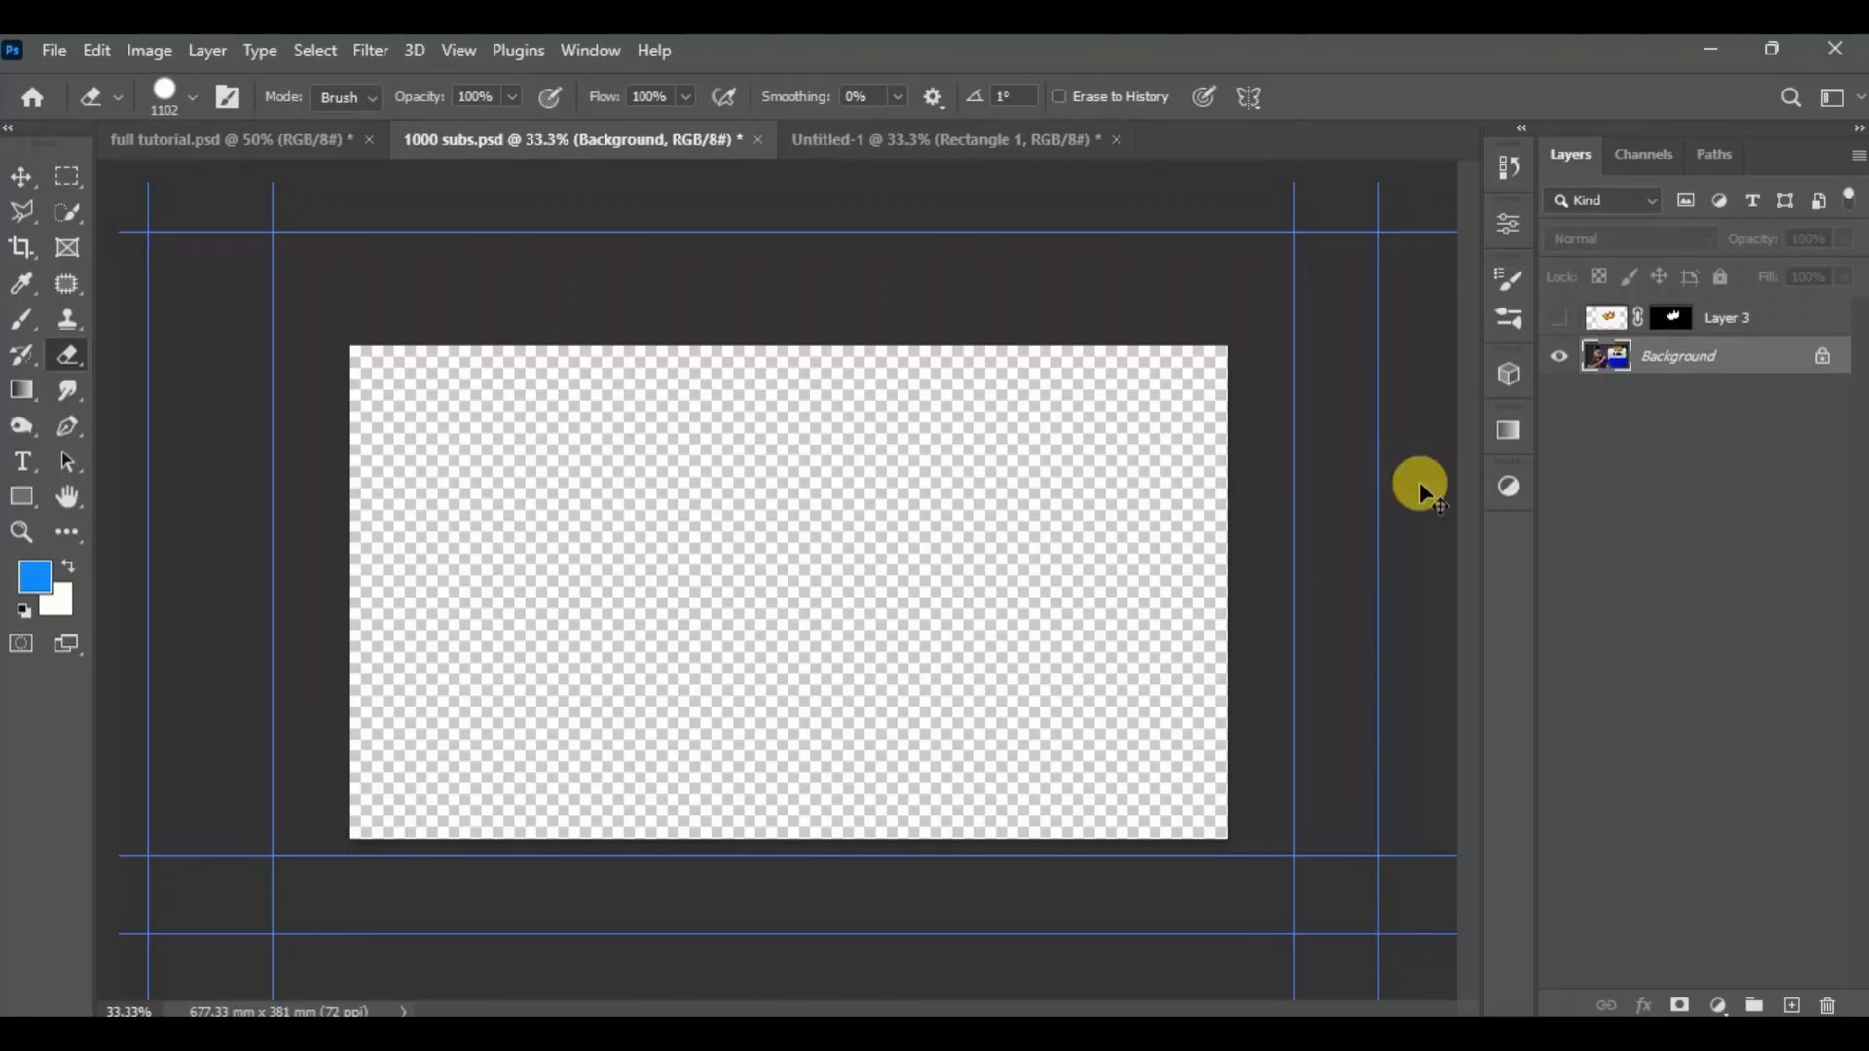
key(ctrl+z)
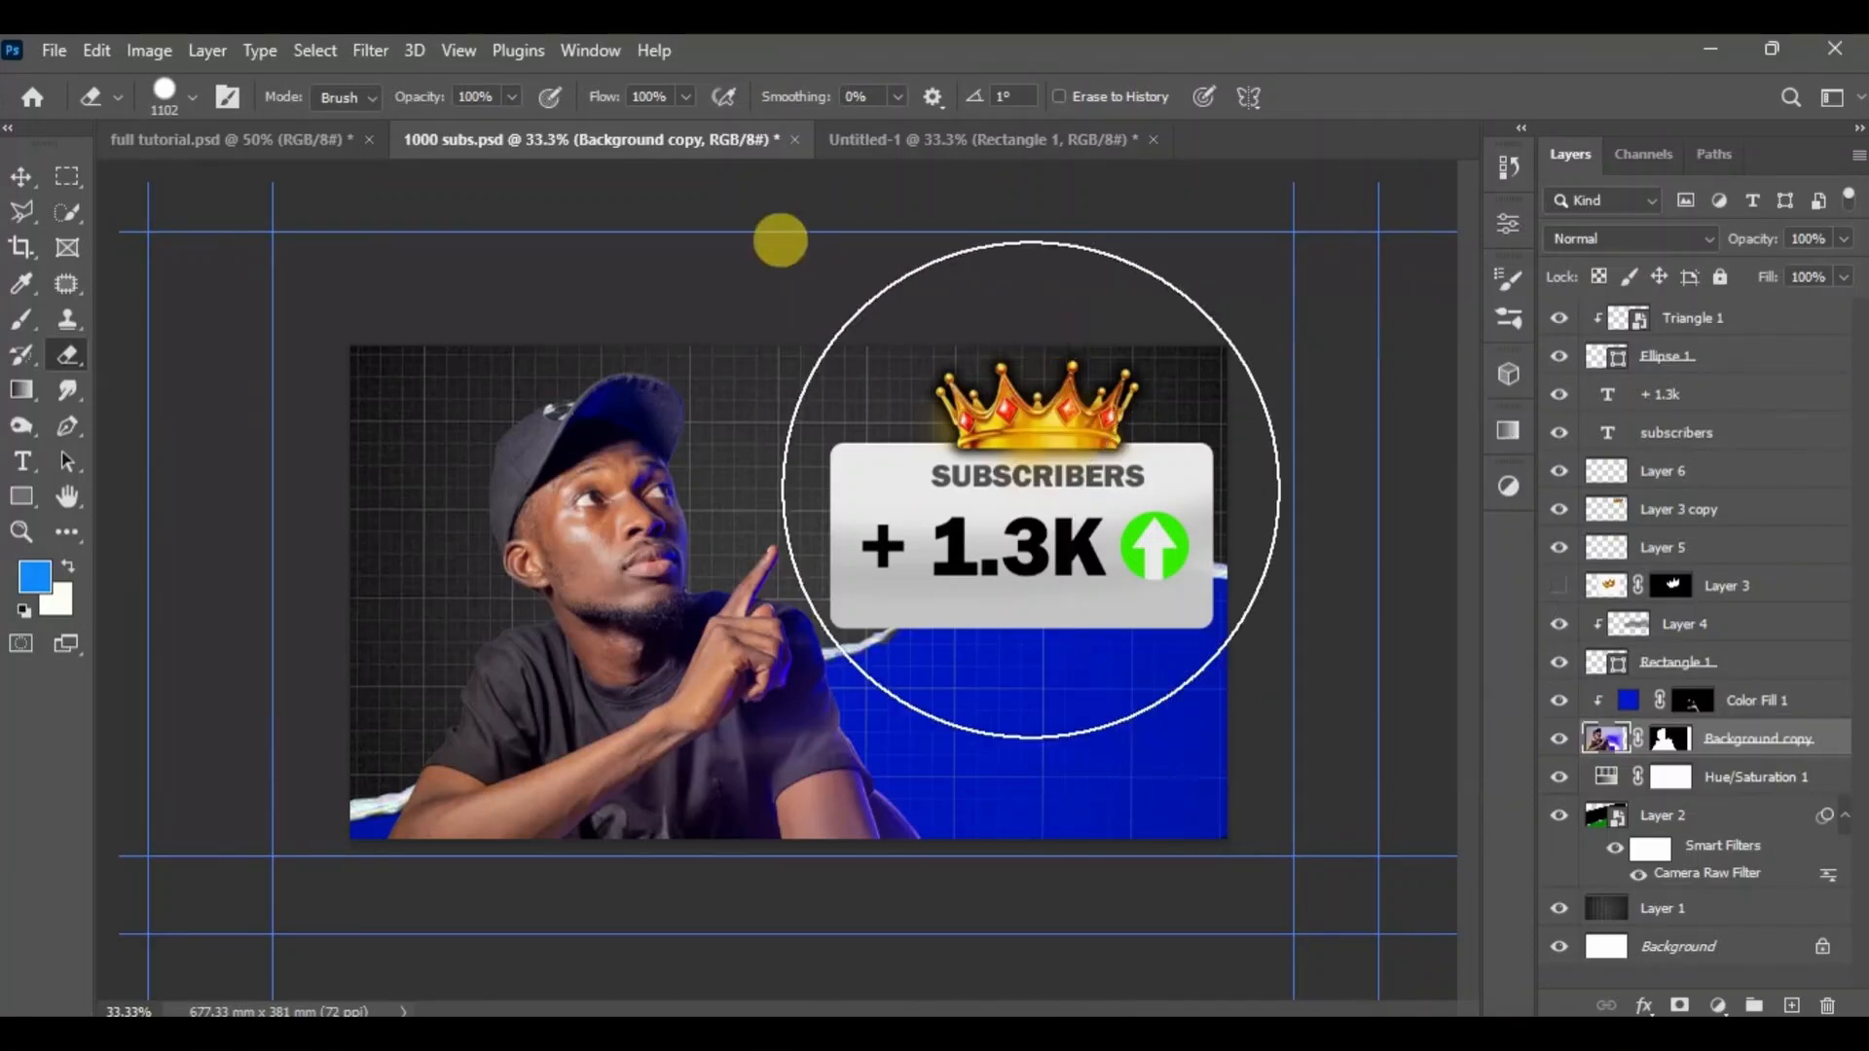
Switch to full tutorial.psd and add a text layer reading PHOTOSHOP across the upper part of the canvas.
click(232, 144)
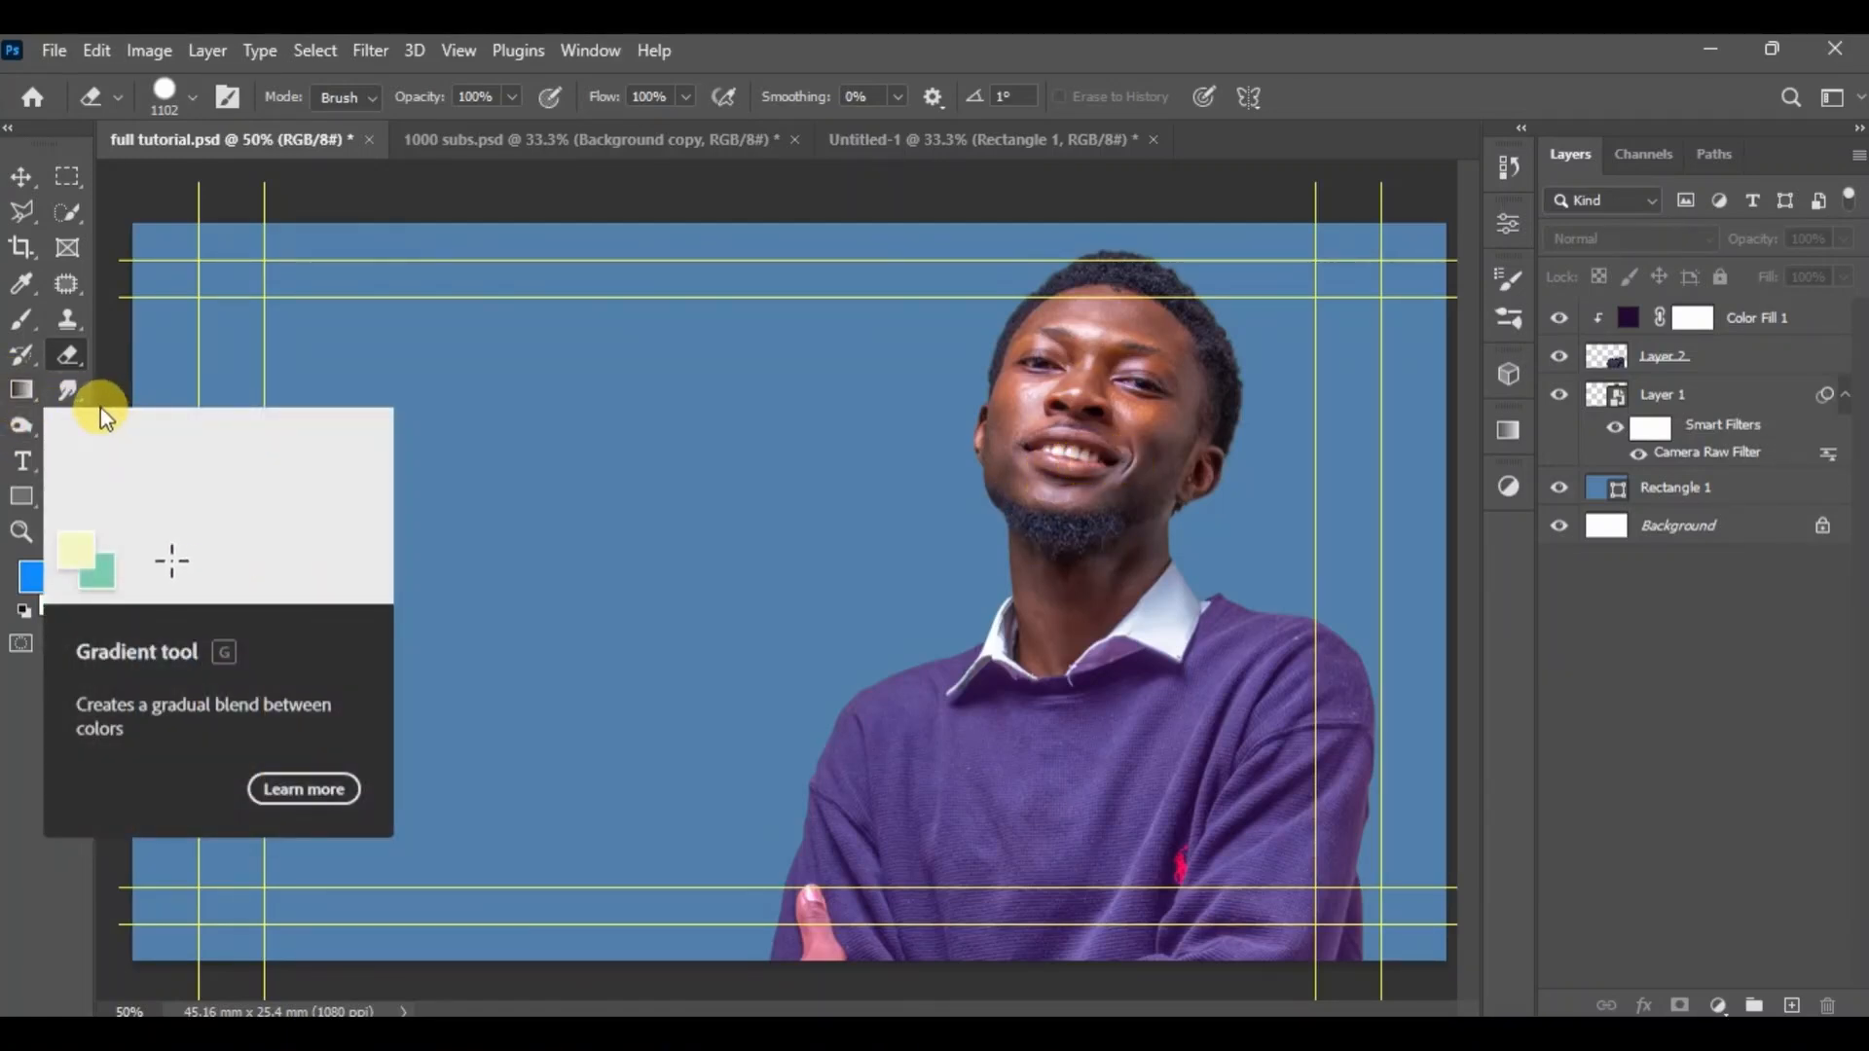
click(22, 462)
click(383, 355)
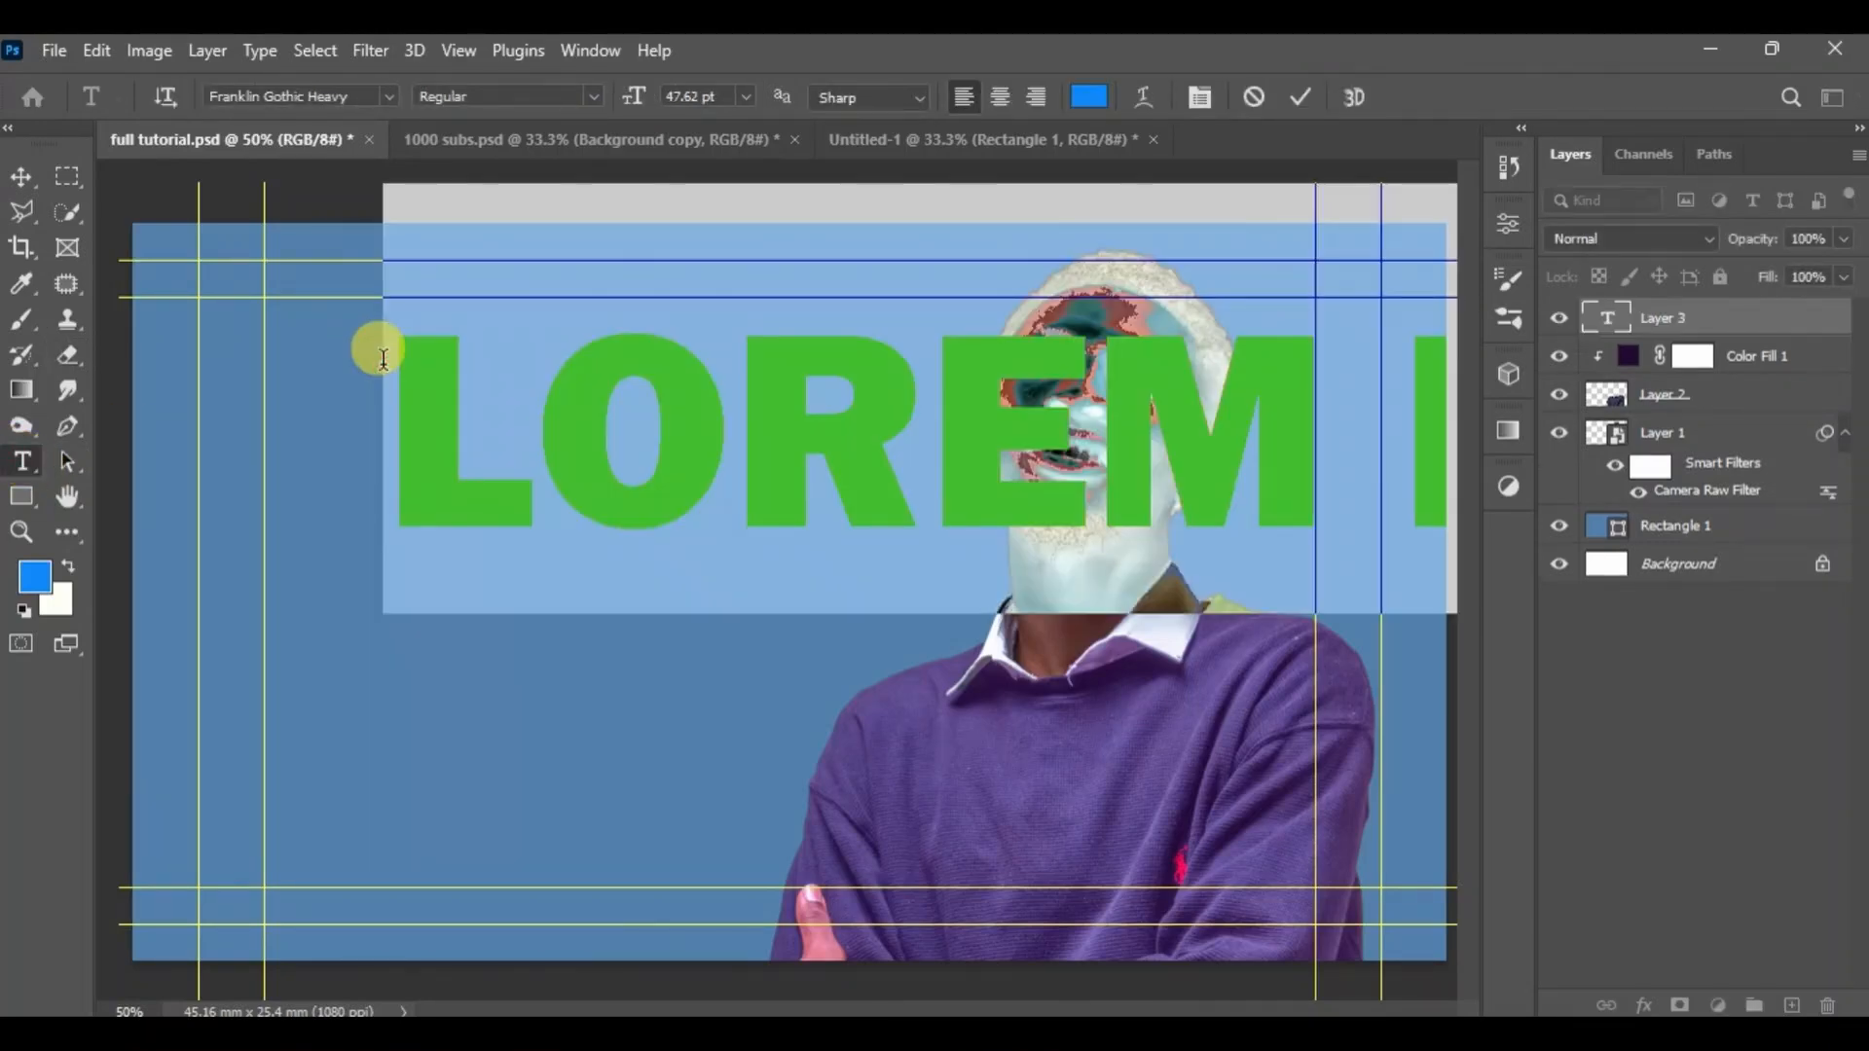
key(BackSpace)
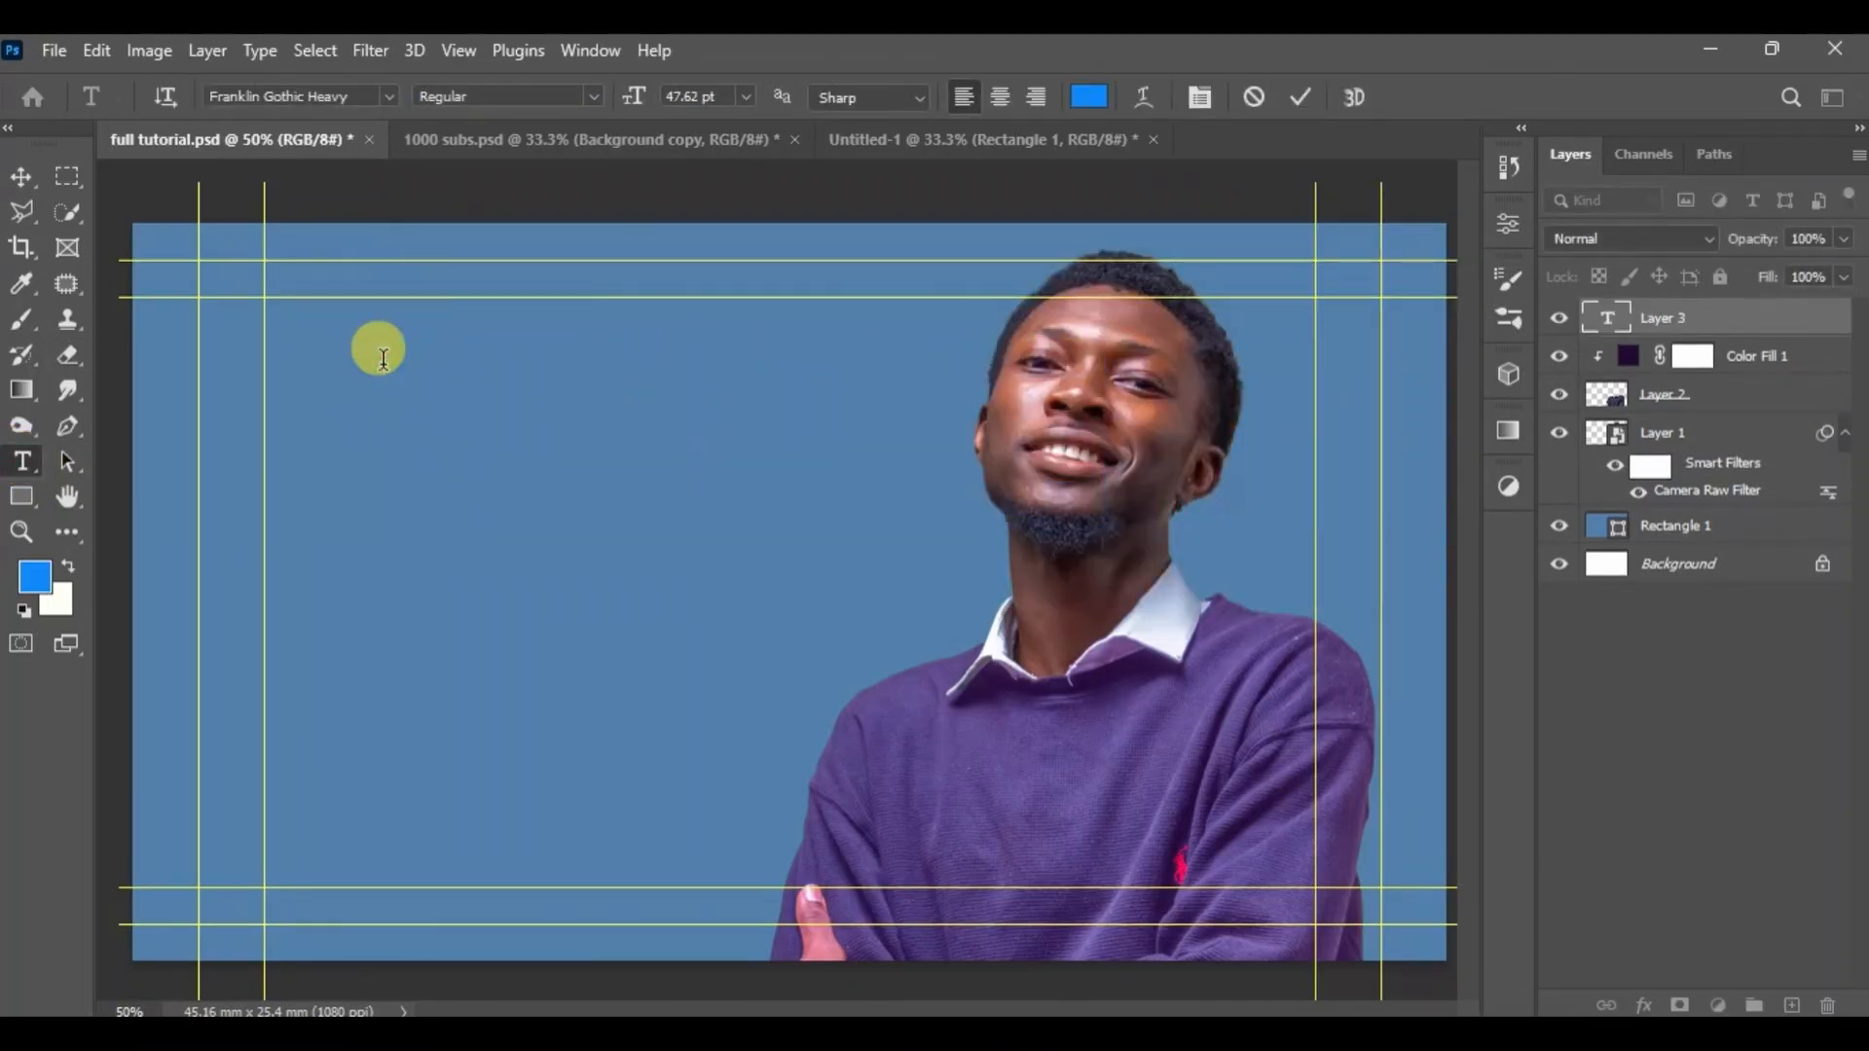
text(PHOTOS)
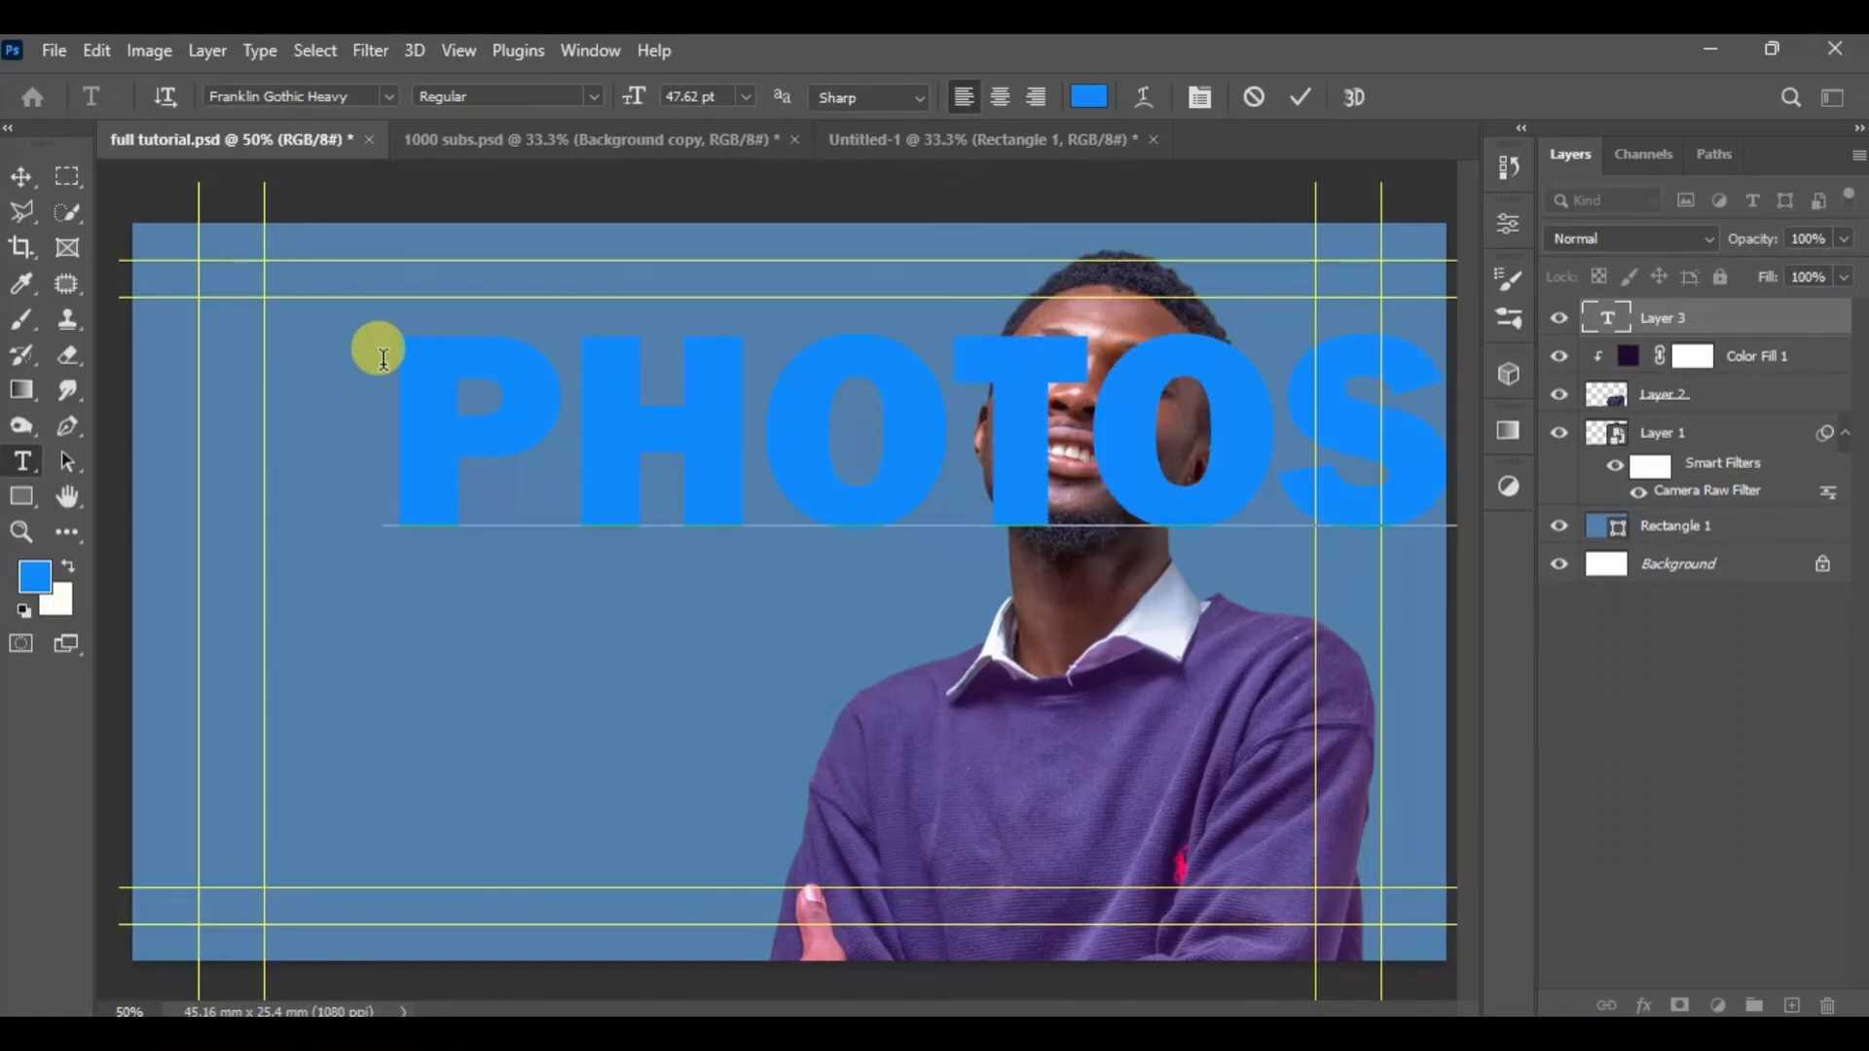
key(ctrl+Return)
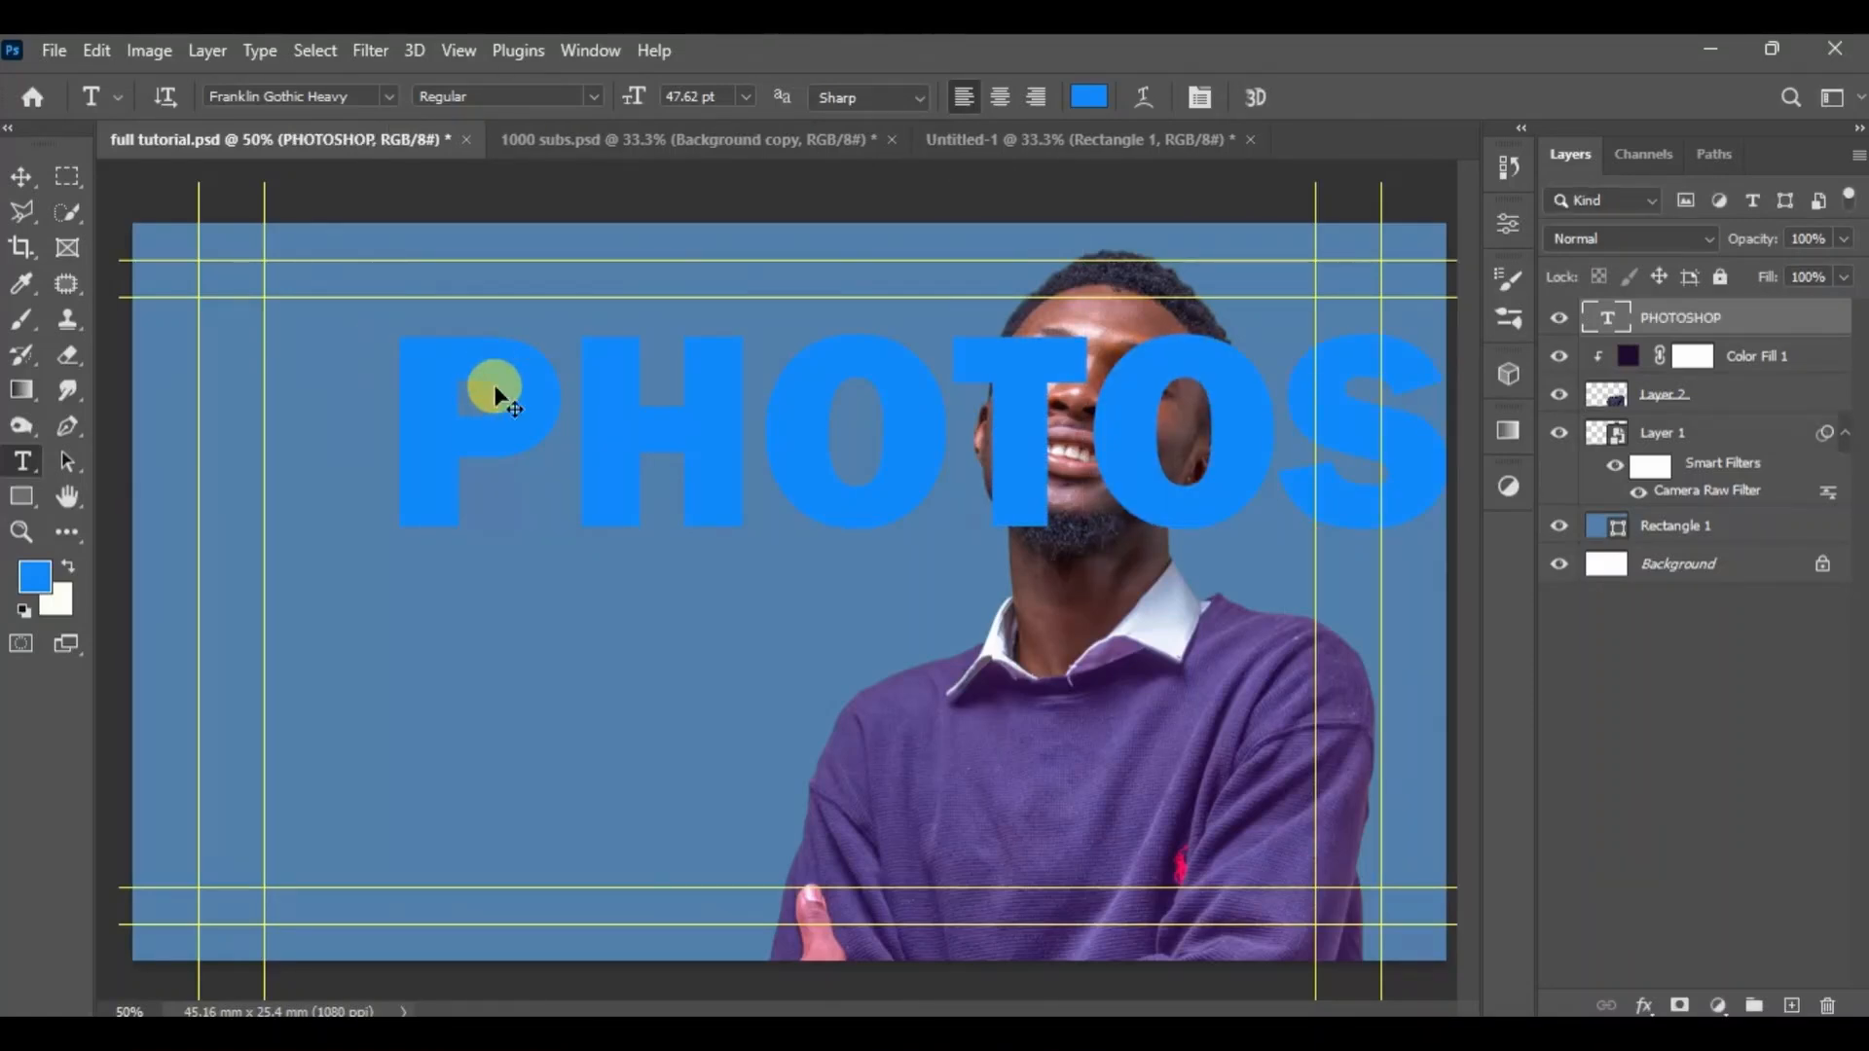
Scale the PHOTOSHOP text down to about 47.5% and align it with the inner guides in the canvas's upper-left corner.
key(ctrl+t)
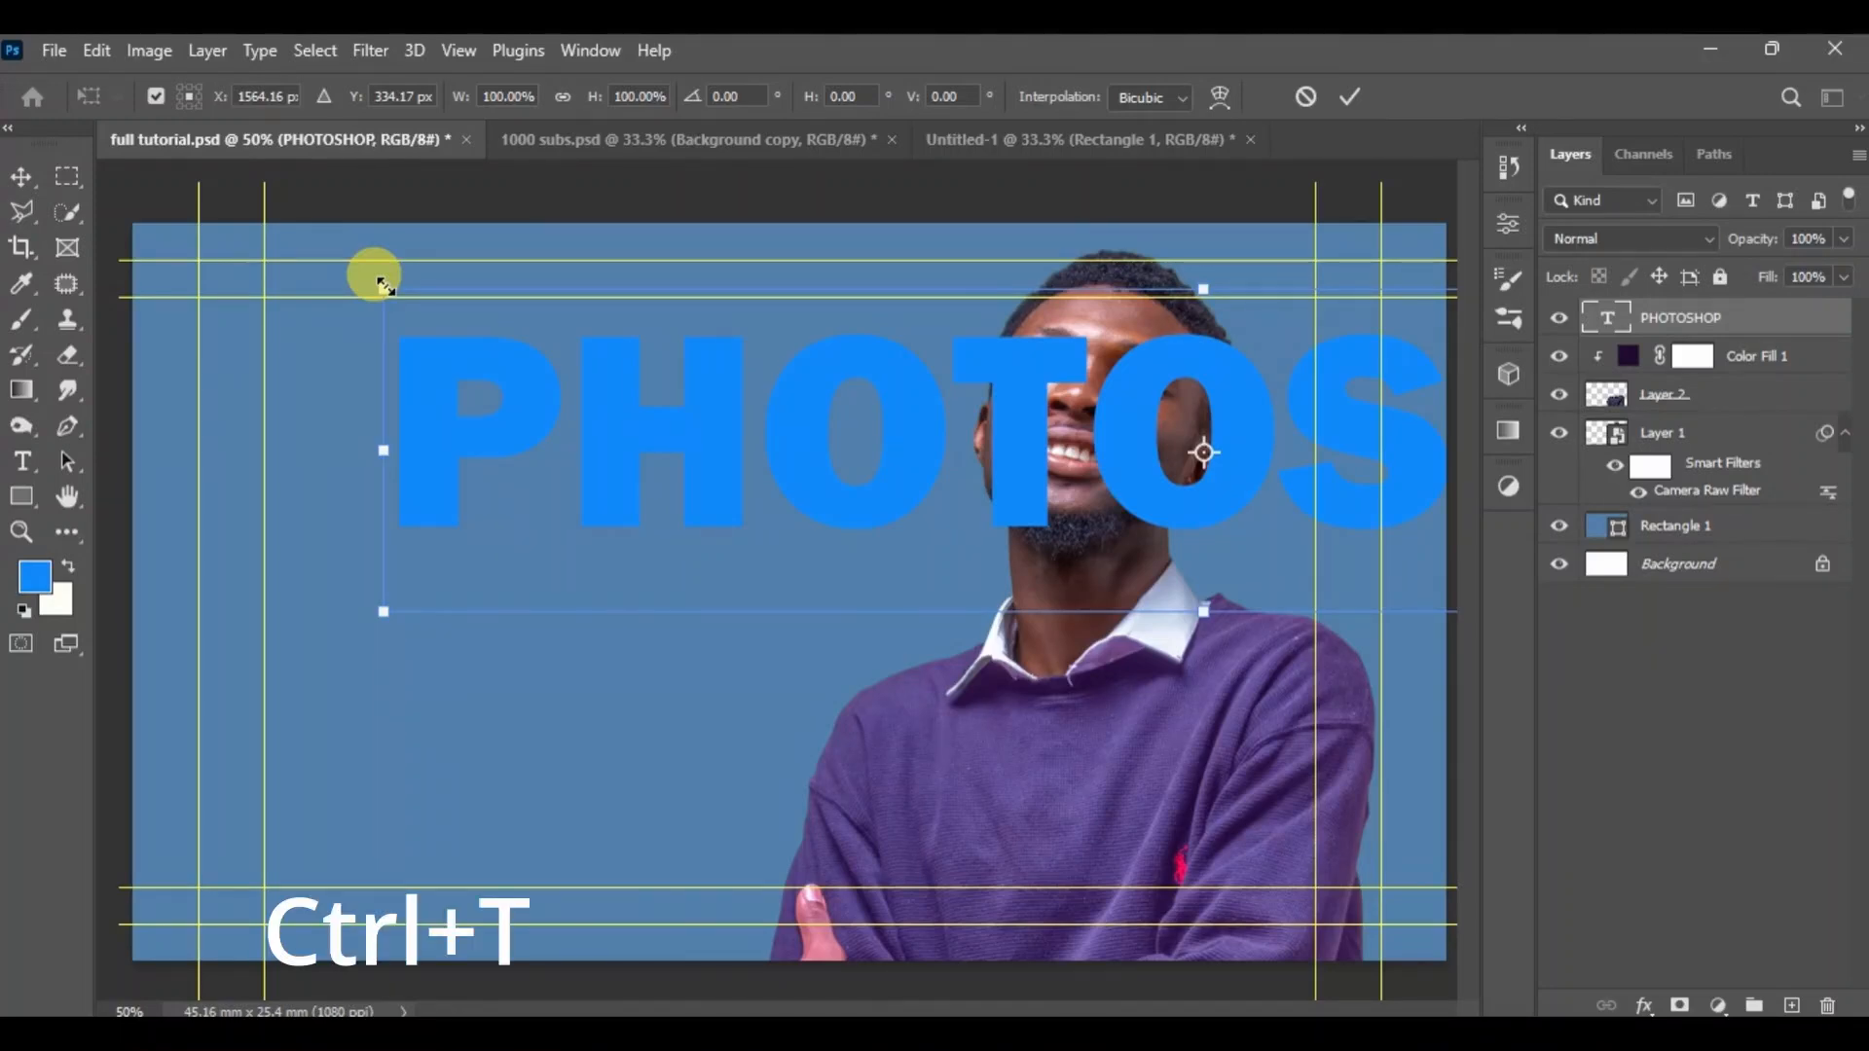
drag(383, 285, 825, 475)
drag(986, 483, 439, 462)
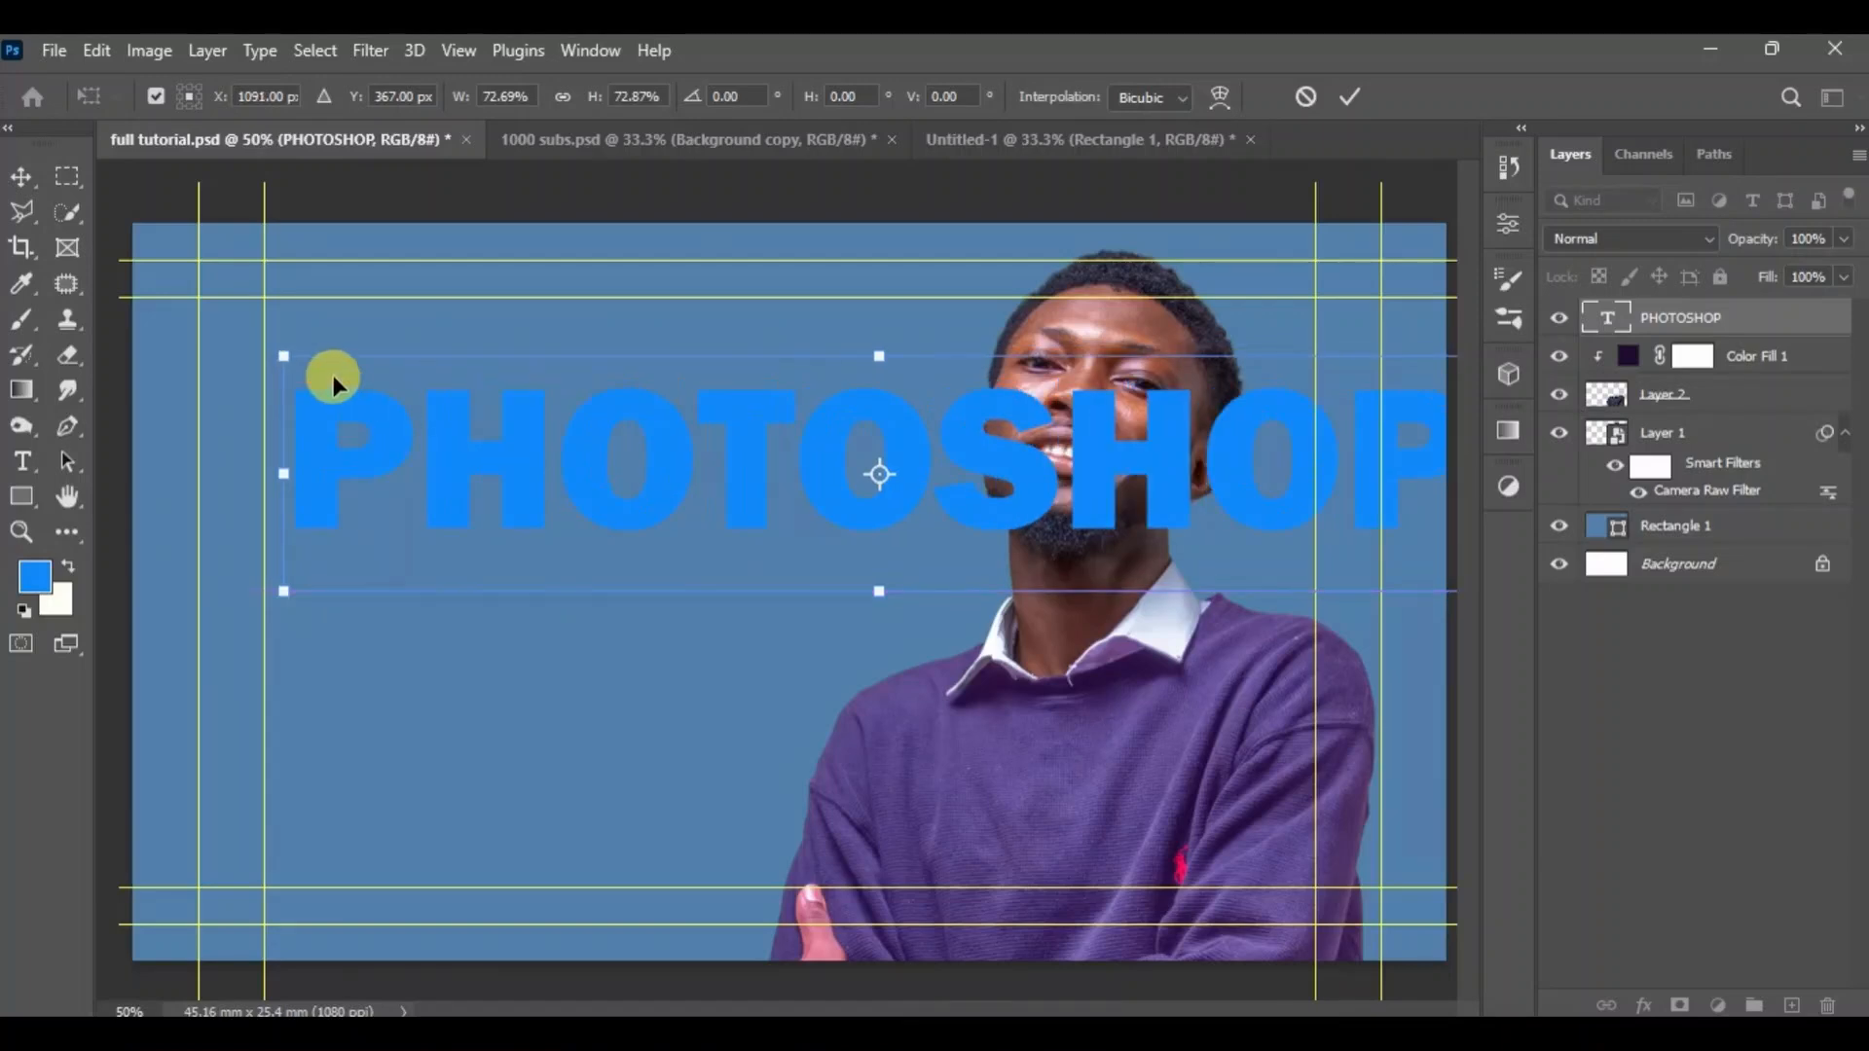
drag(279, 356, 671, 567)
drag(845, 526, 415, 398)
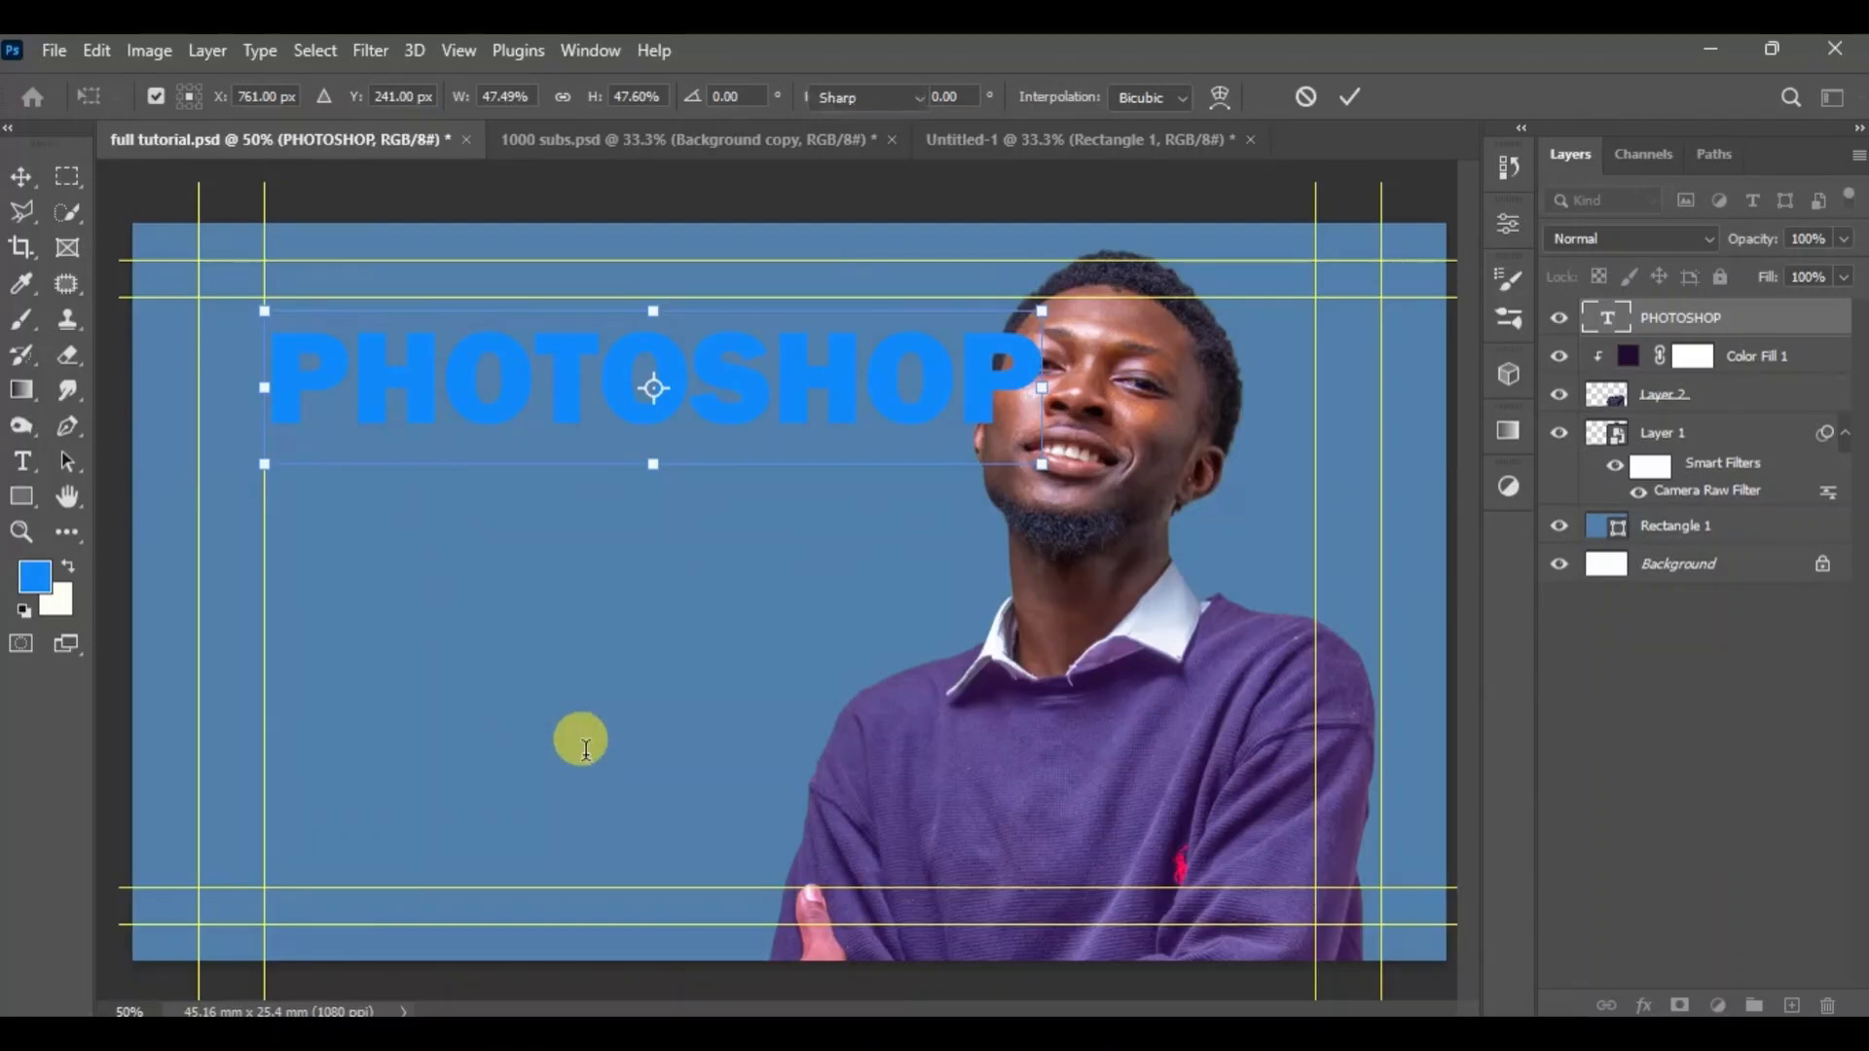
key(Return)
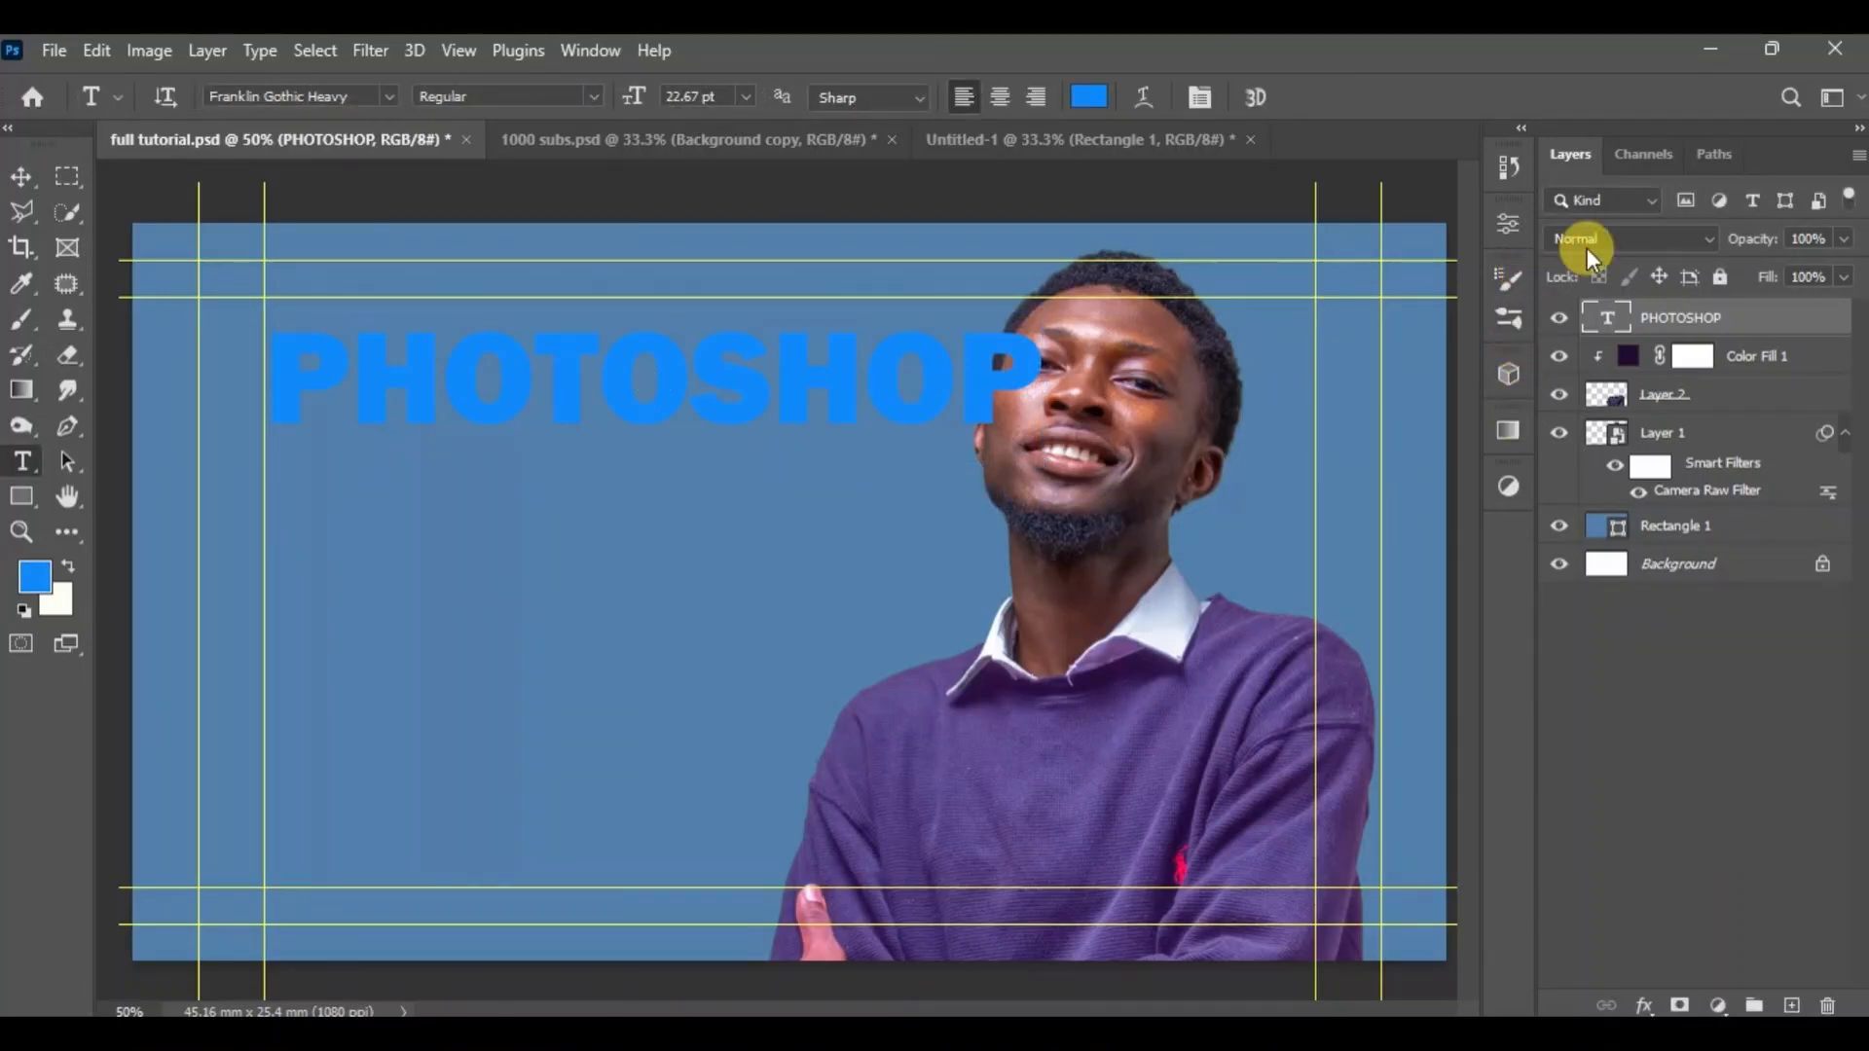
Change the PHOTOSHOP text color to yellow, f4fc0f.
click(1508, 230)
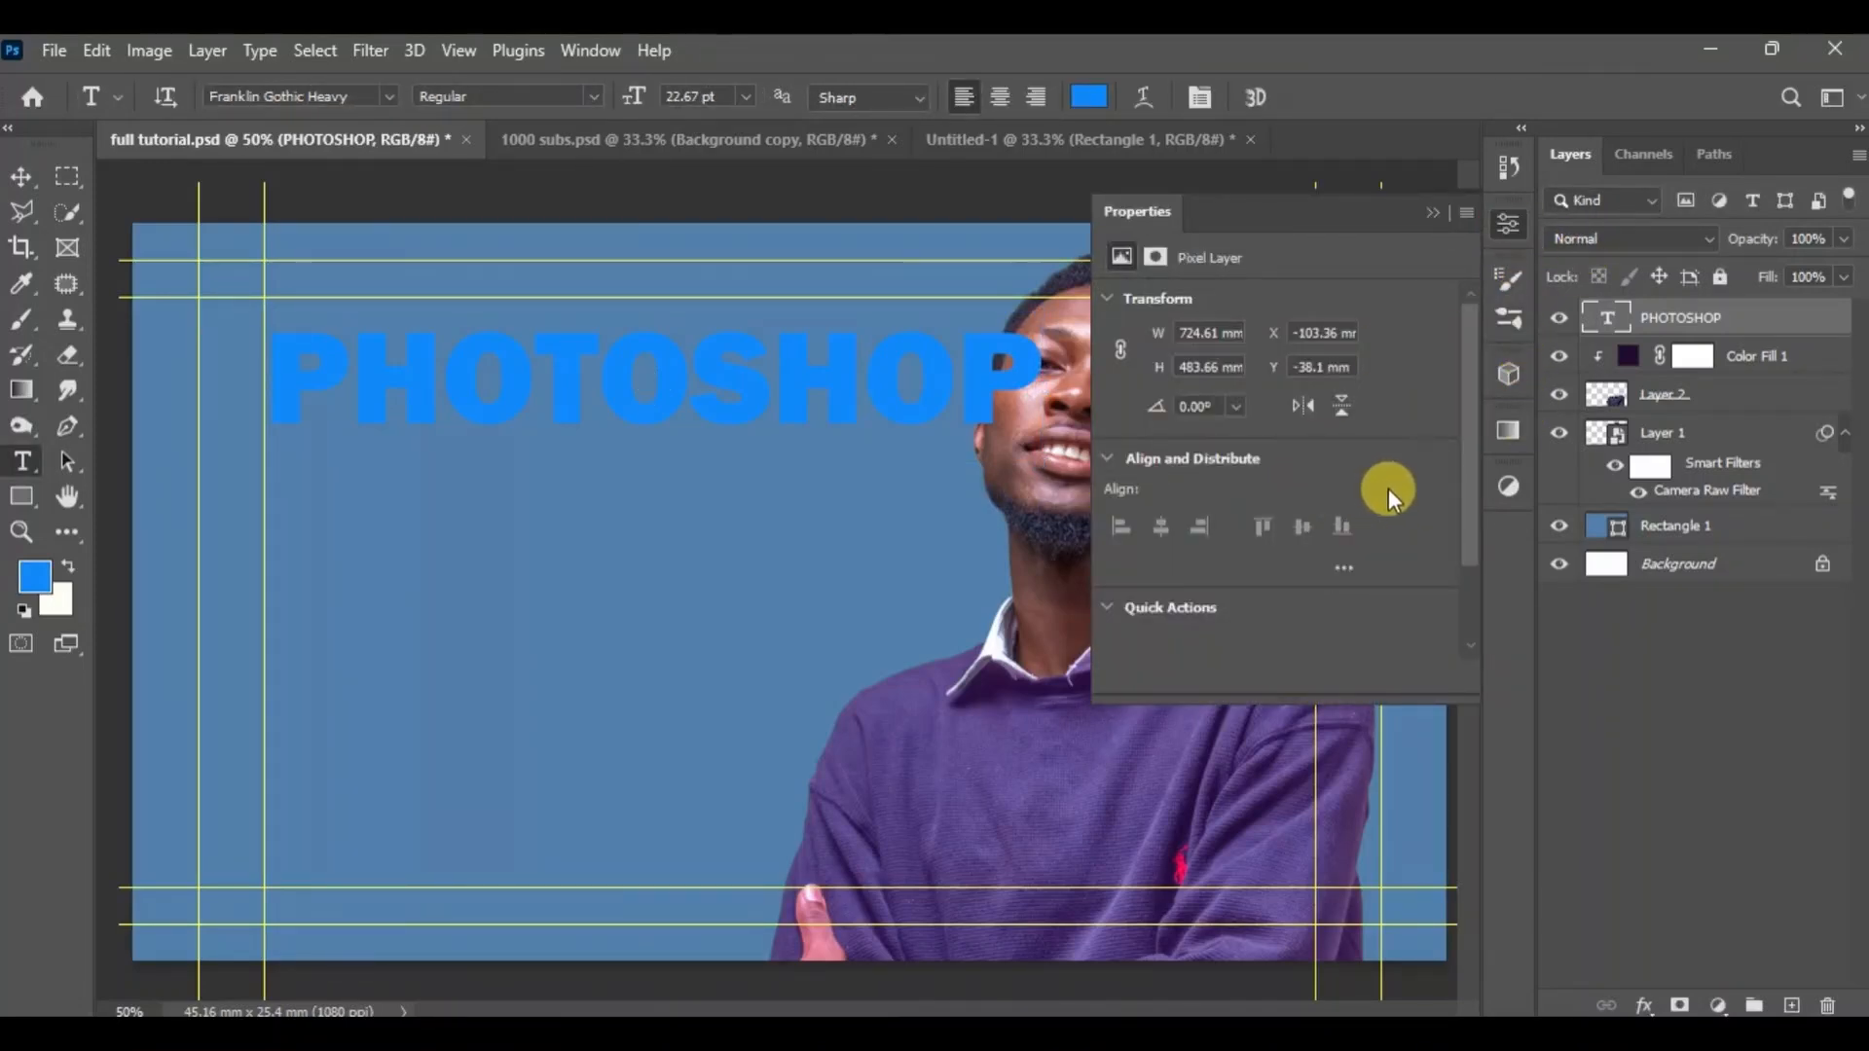
click(1335, 507)
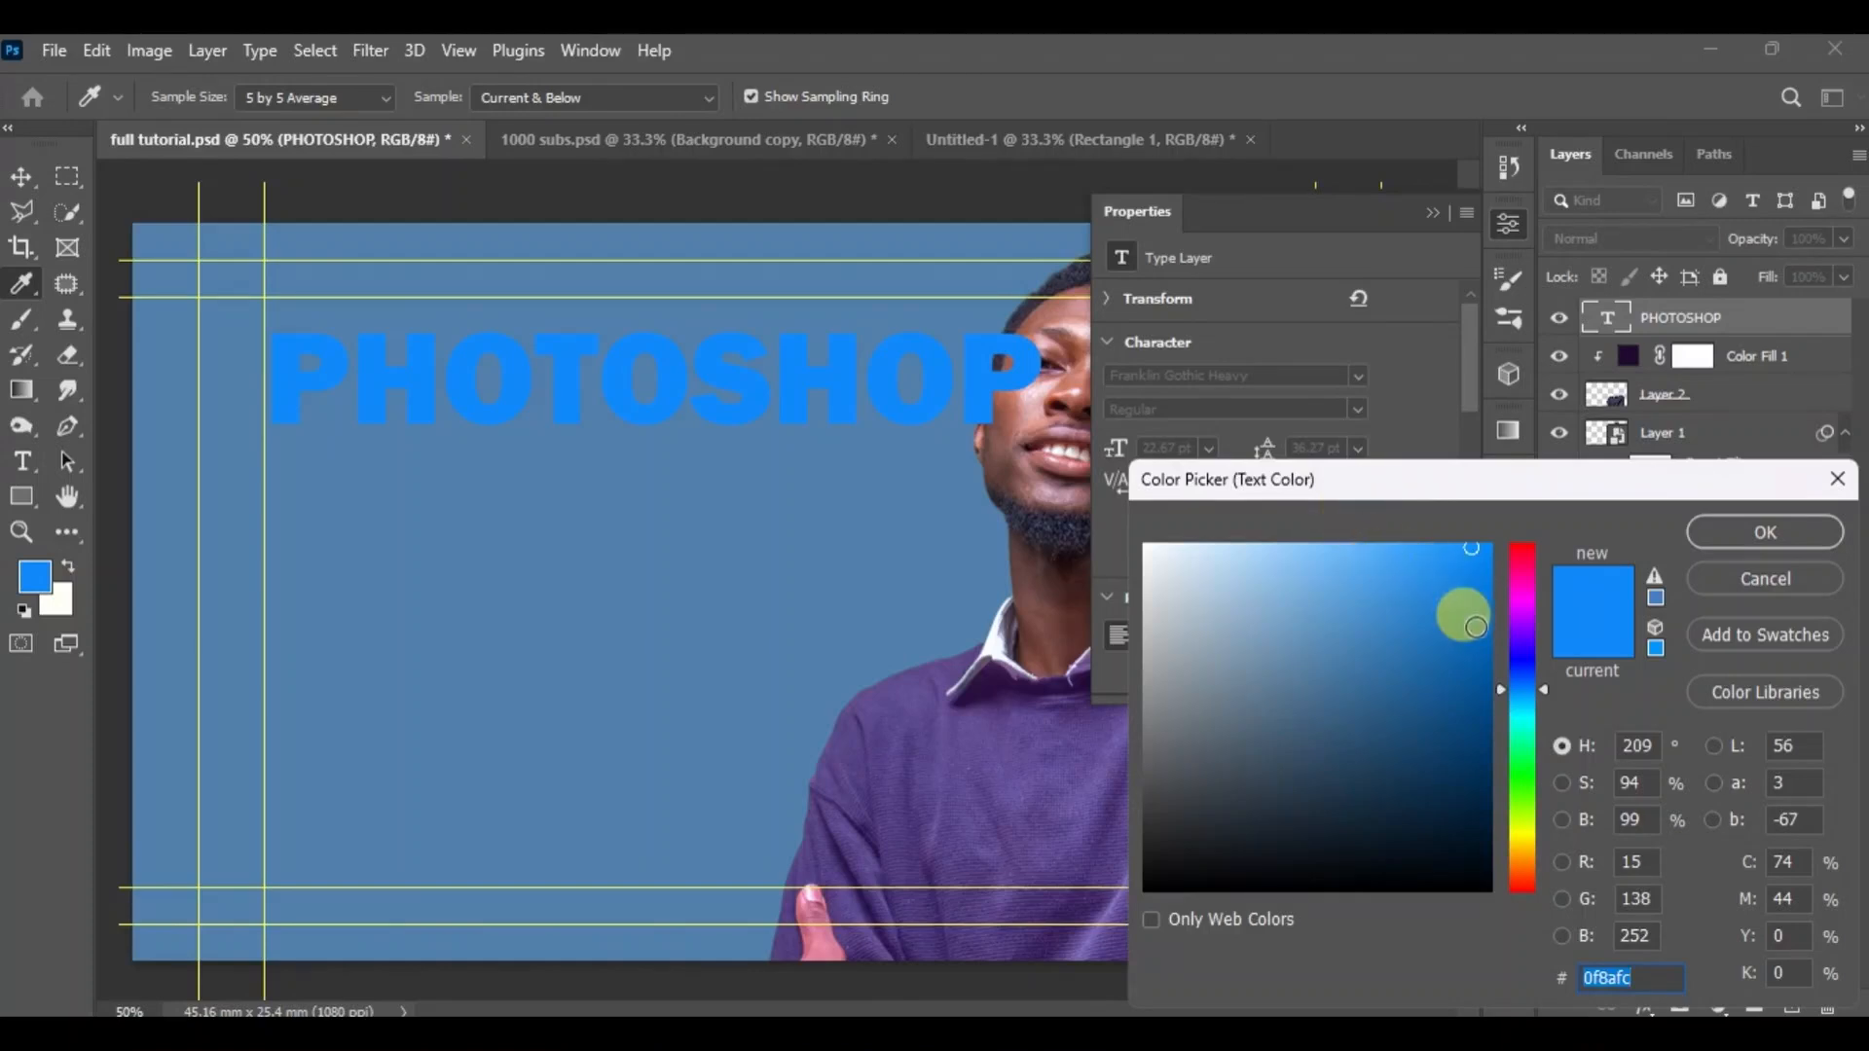
click(1520, 811)
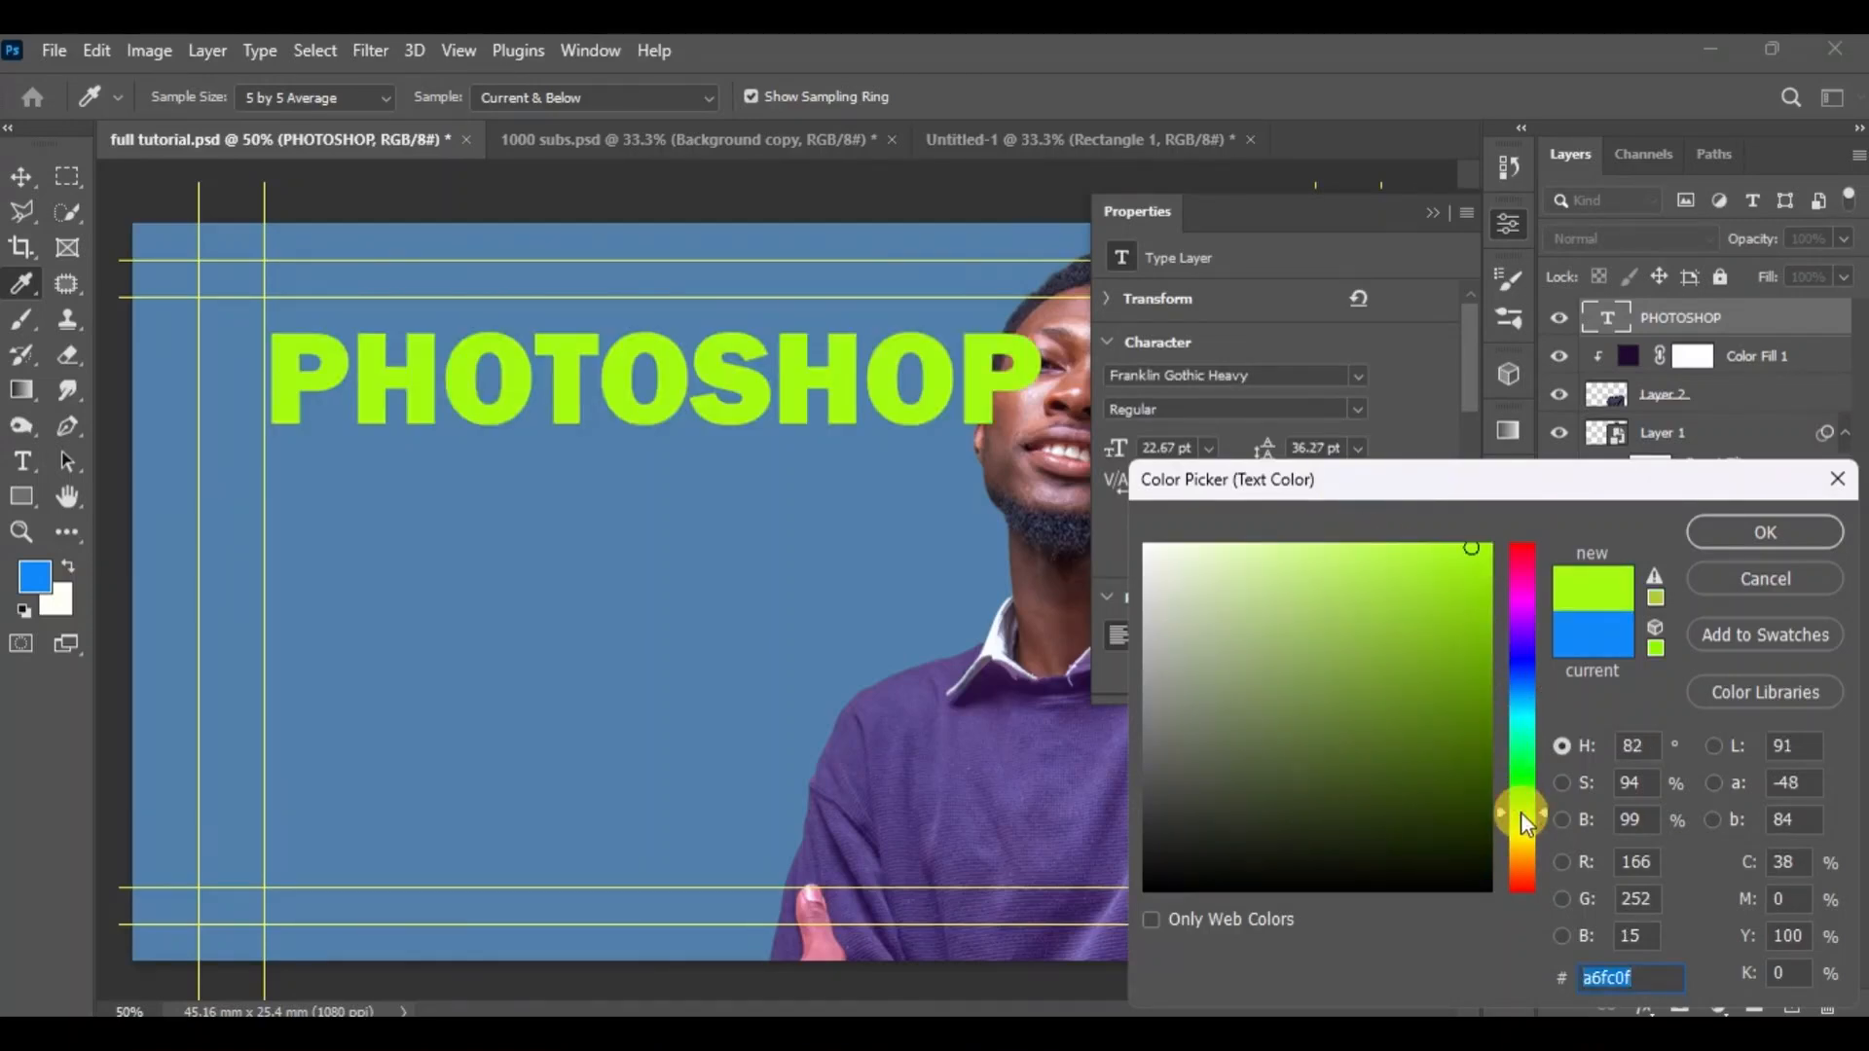
click(1520, 832)
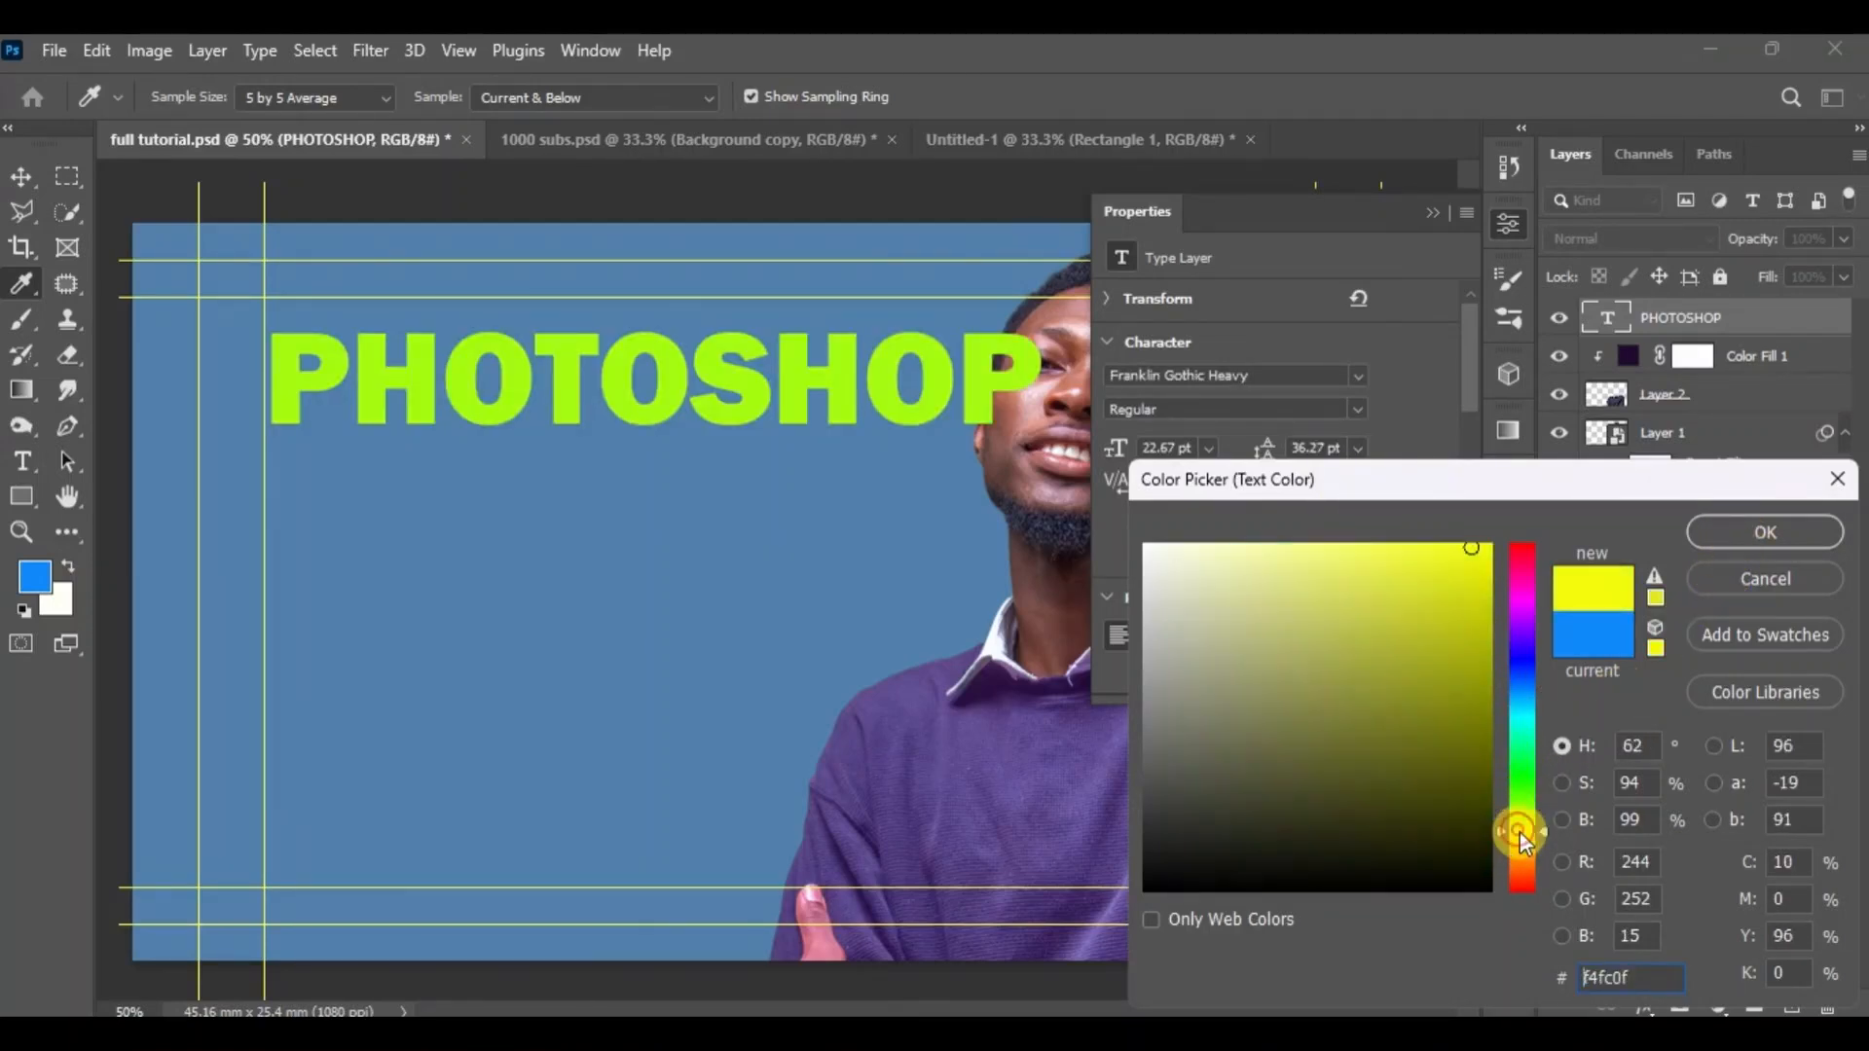
click(1703, 533)
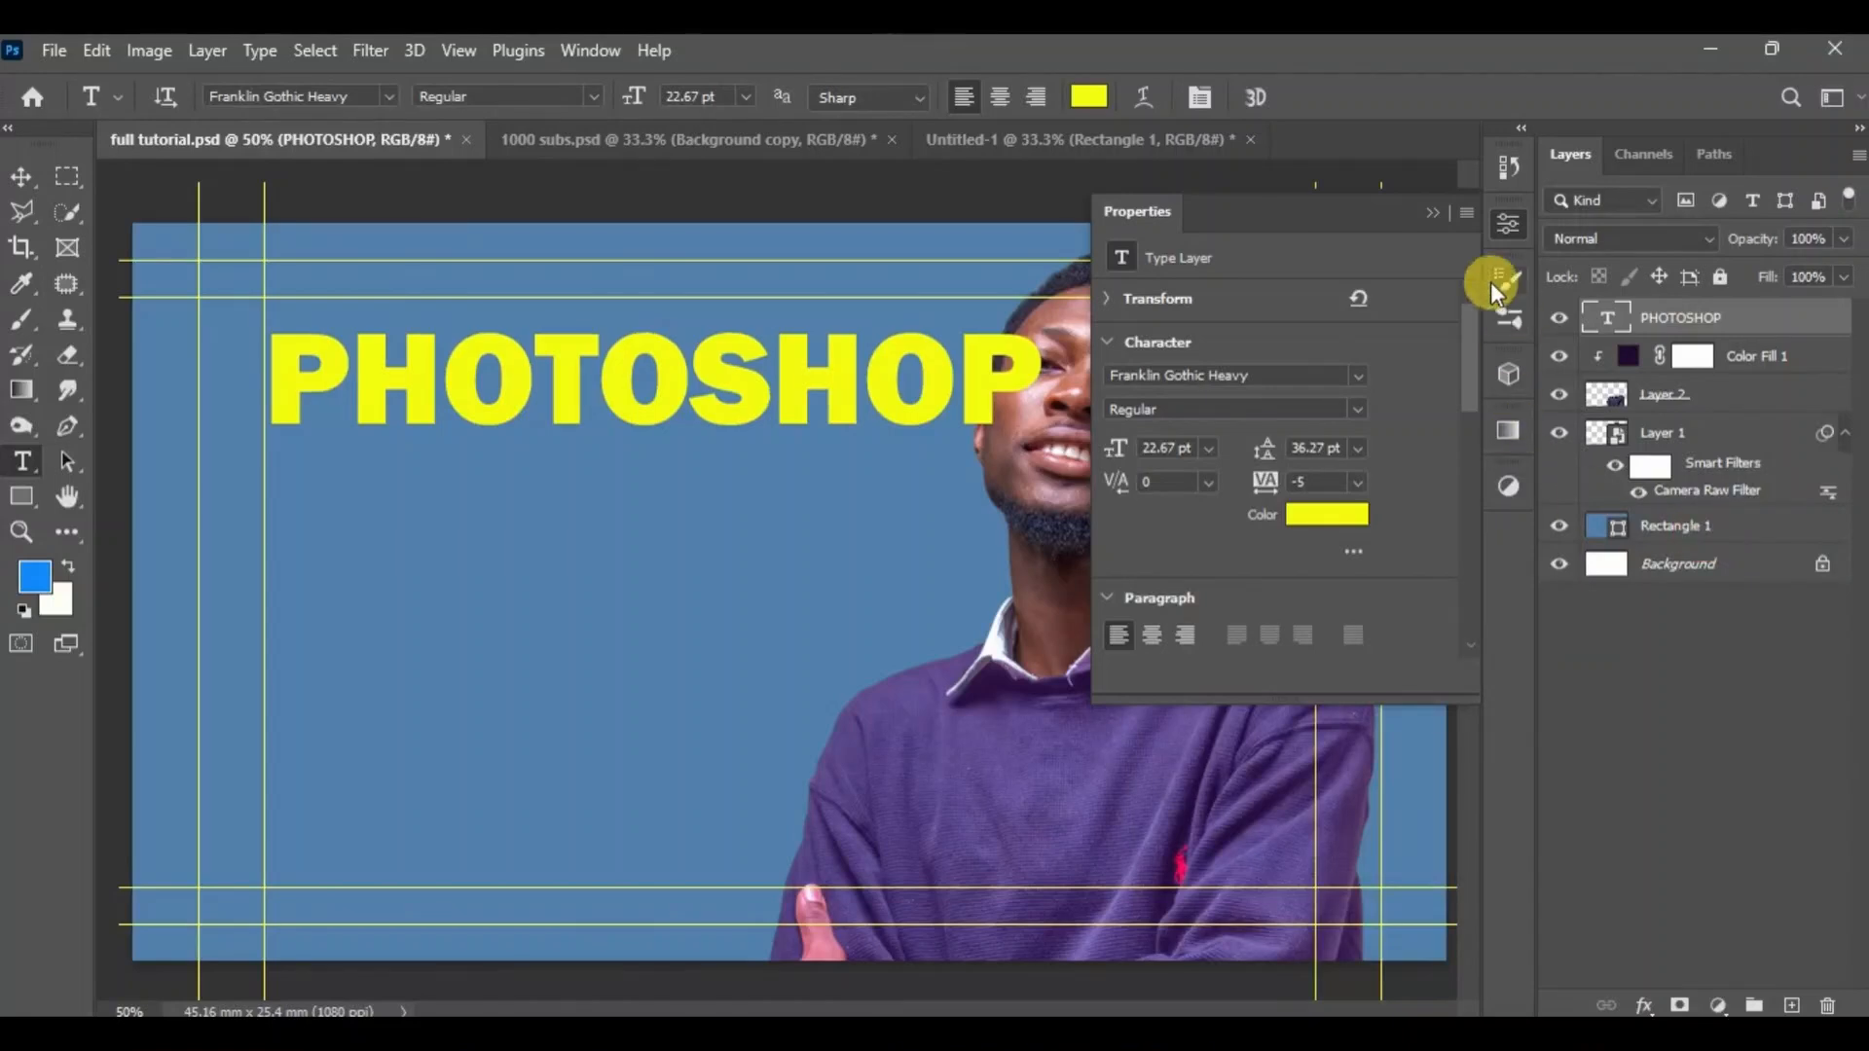
click(1435, 213)
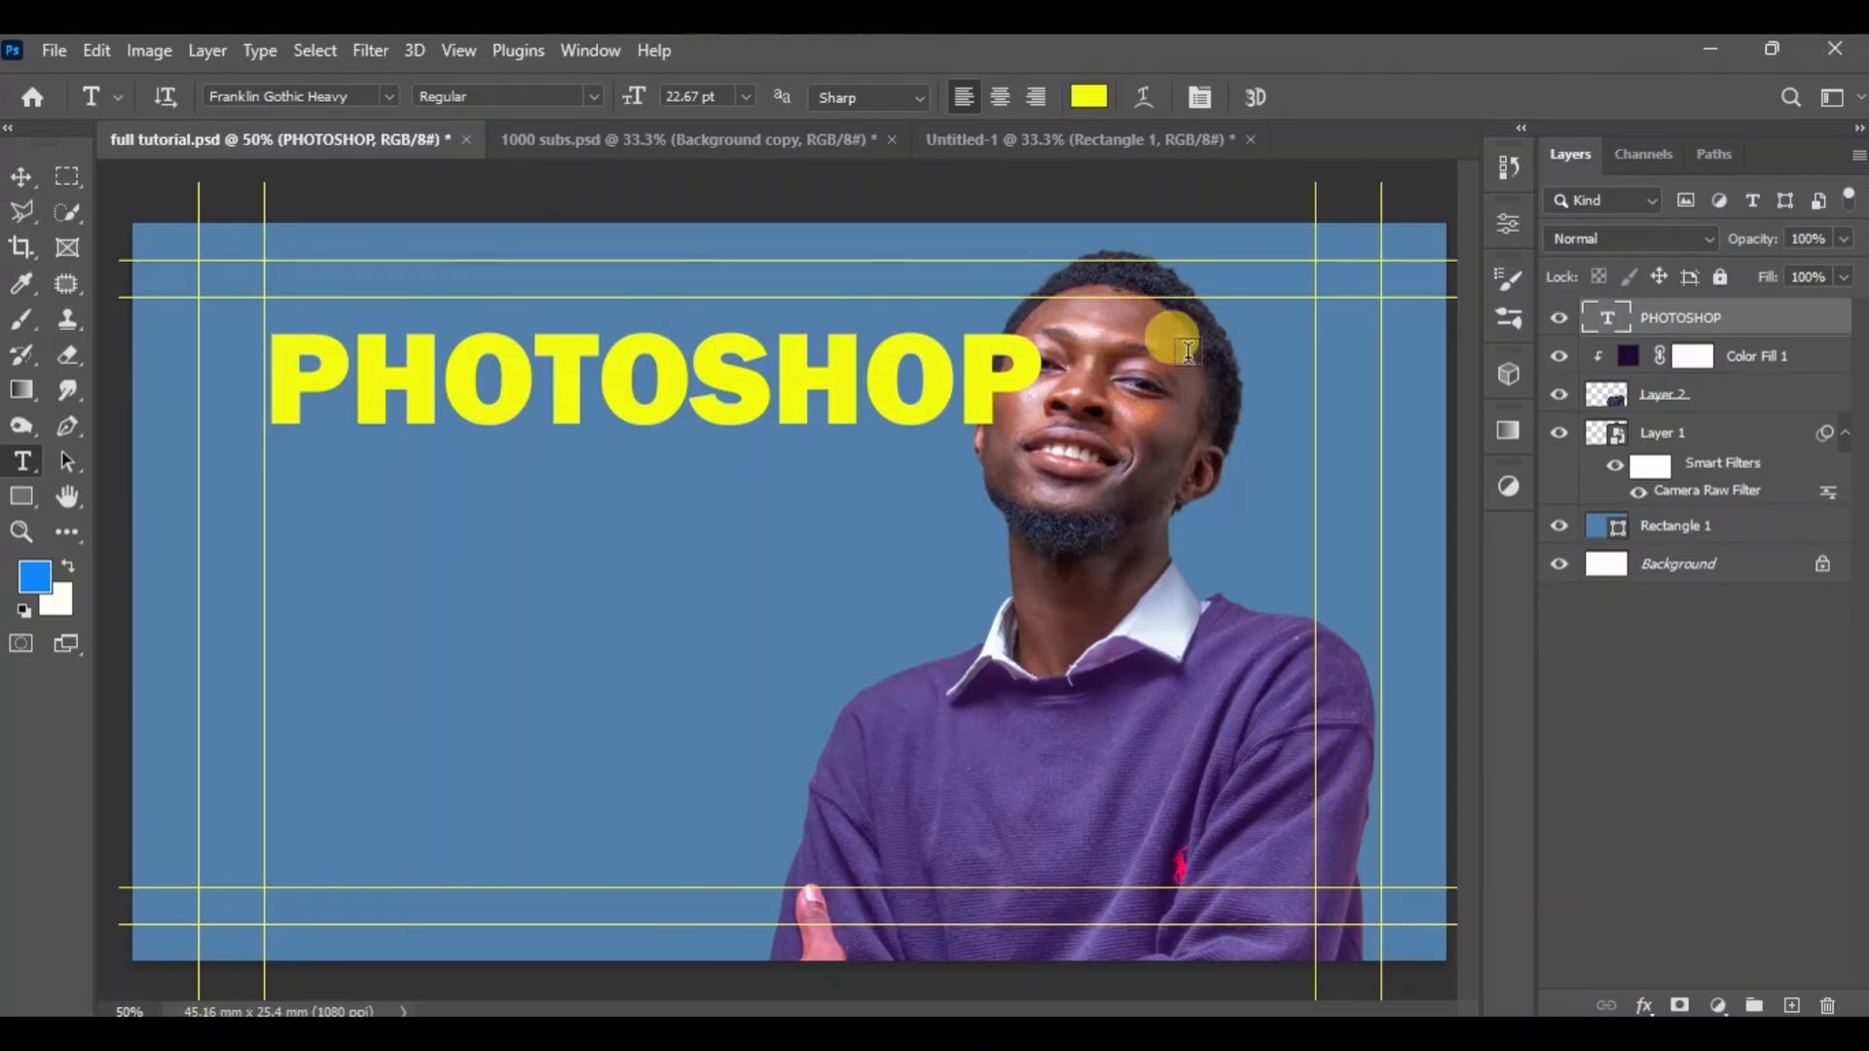
Move the PHOTOSHOP layer beneath Layer 1, bring it back to the top of the stack, and move it beneath Layer 1 again.
drag(1730, 321, 1698, 511)
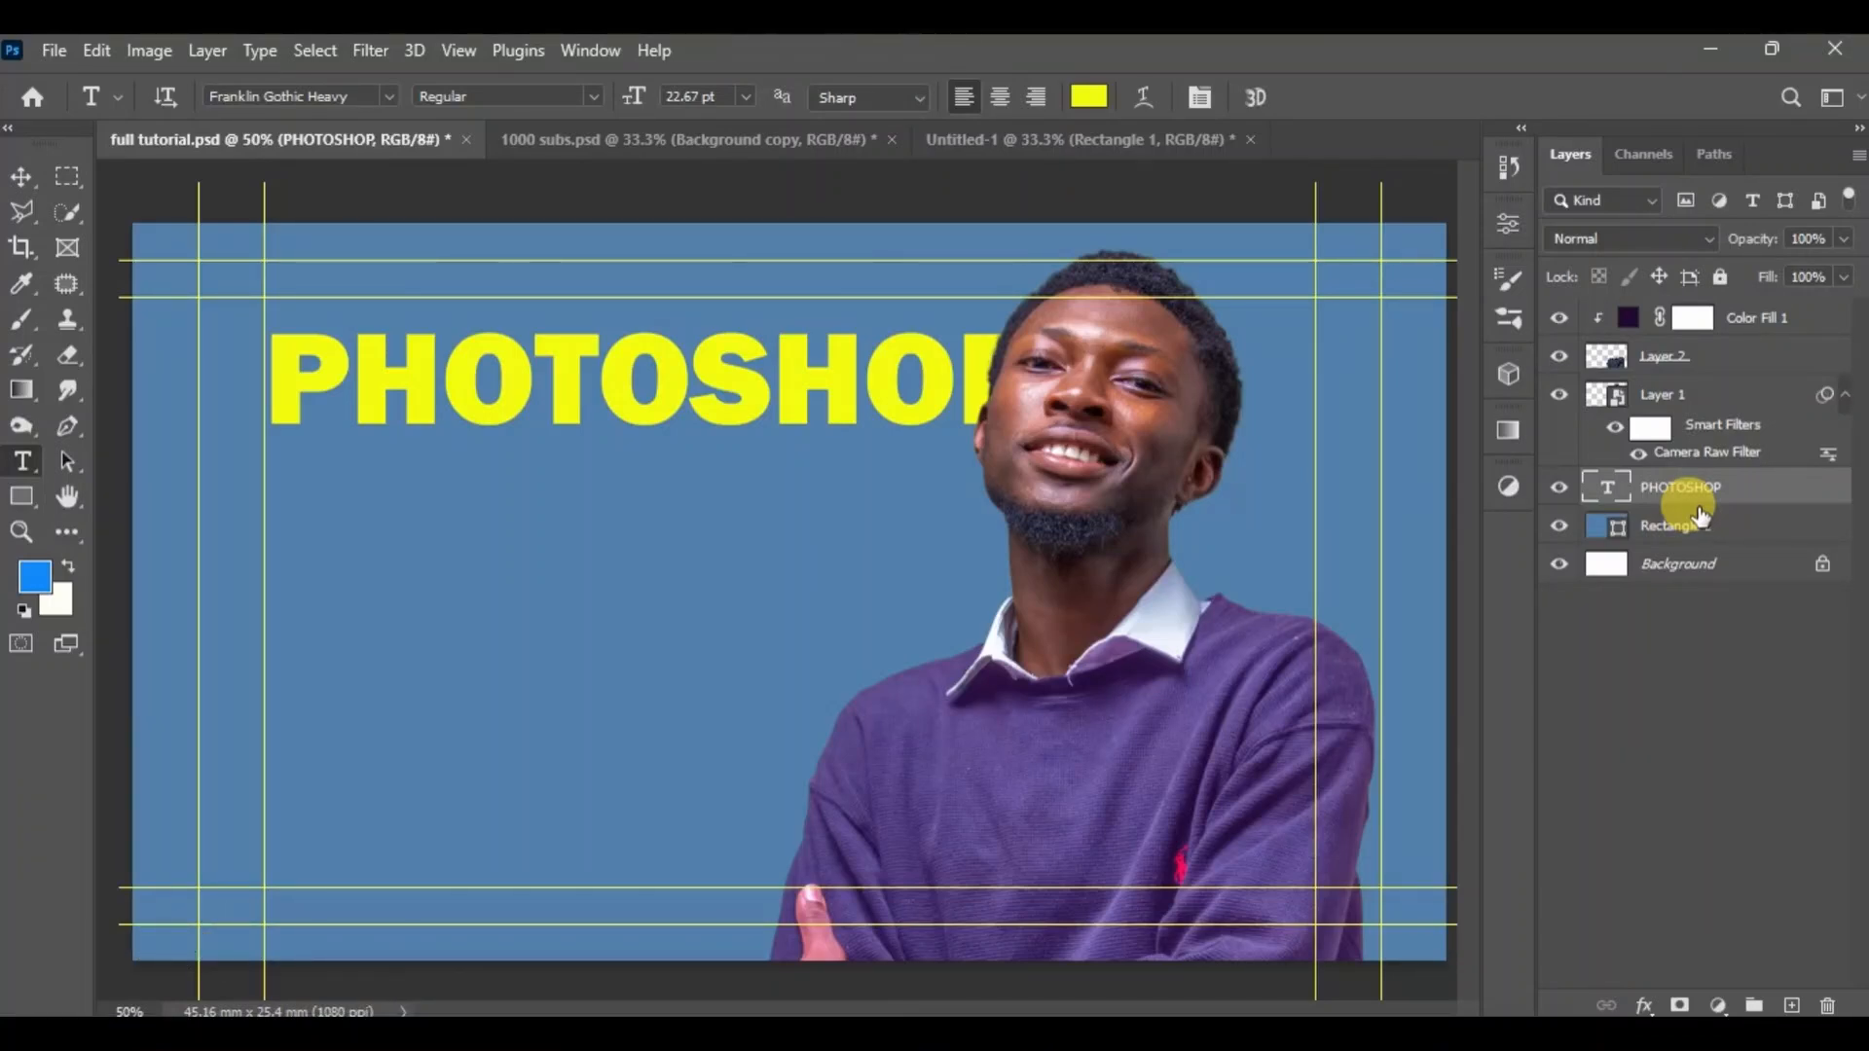
key(ctrl+shift+bracketright)
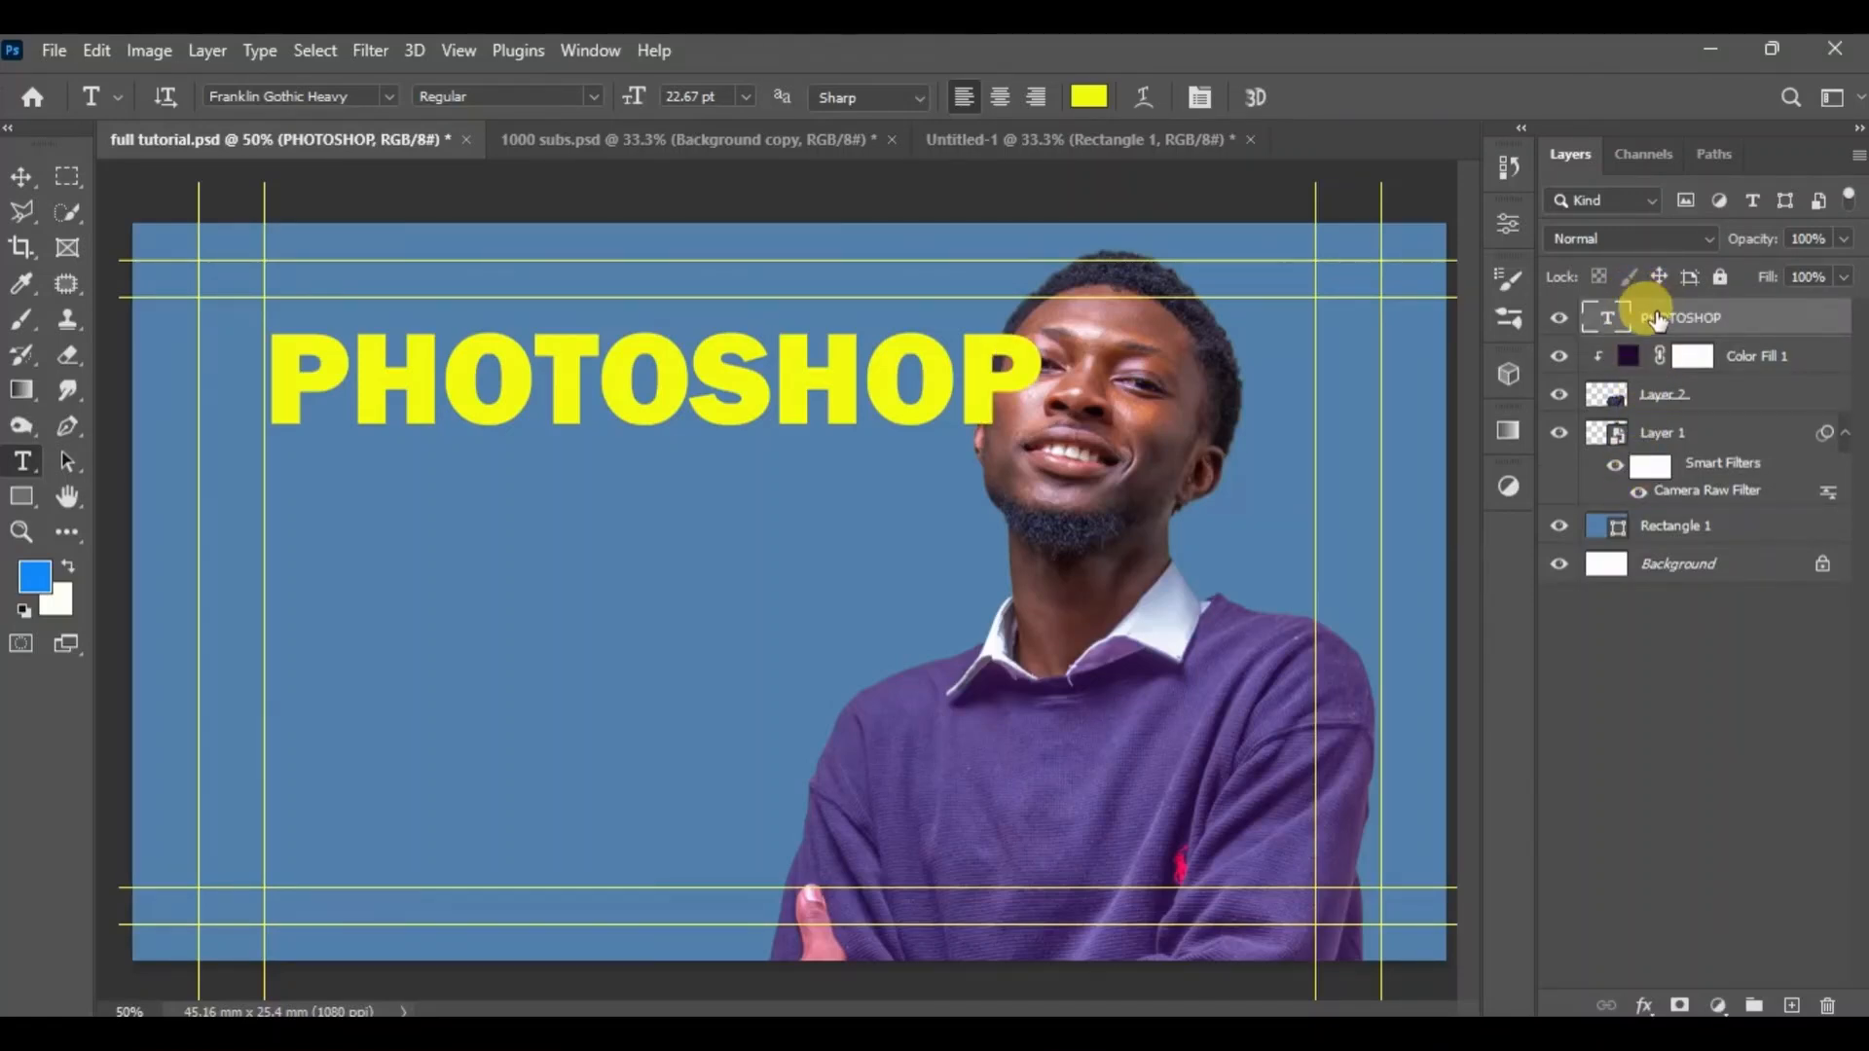
drag(1654, 321, 1622, 492)
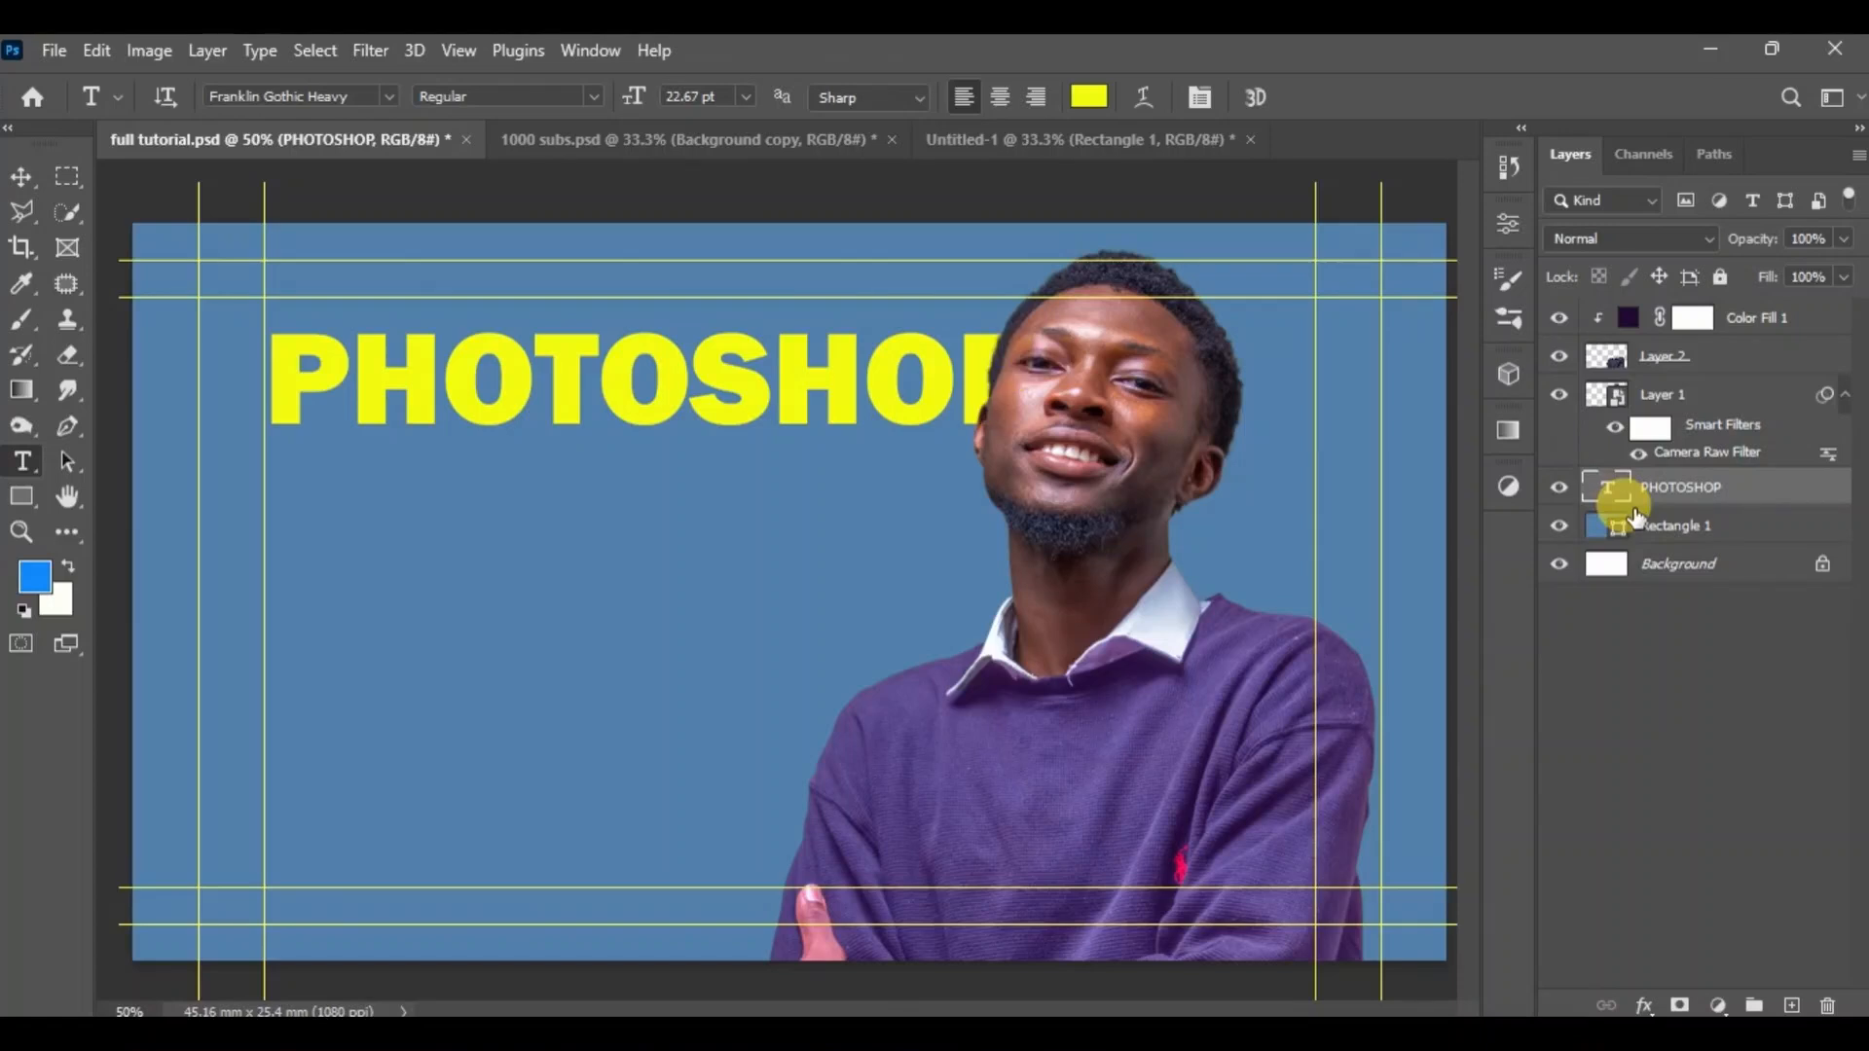
Hide and show the PHOTOSHOP, Layer 1 and Layer 2 layers to see what each one contains.
click(1558, 488)
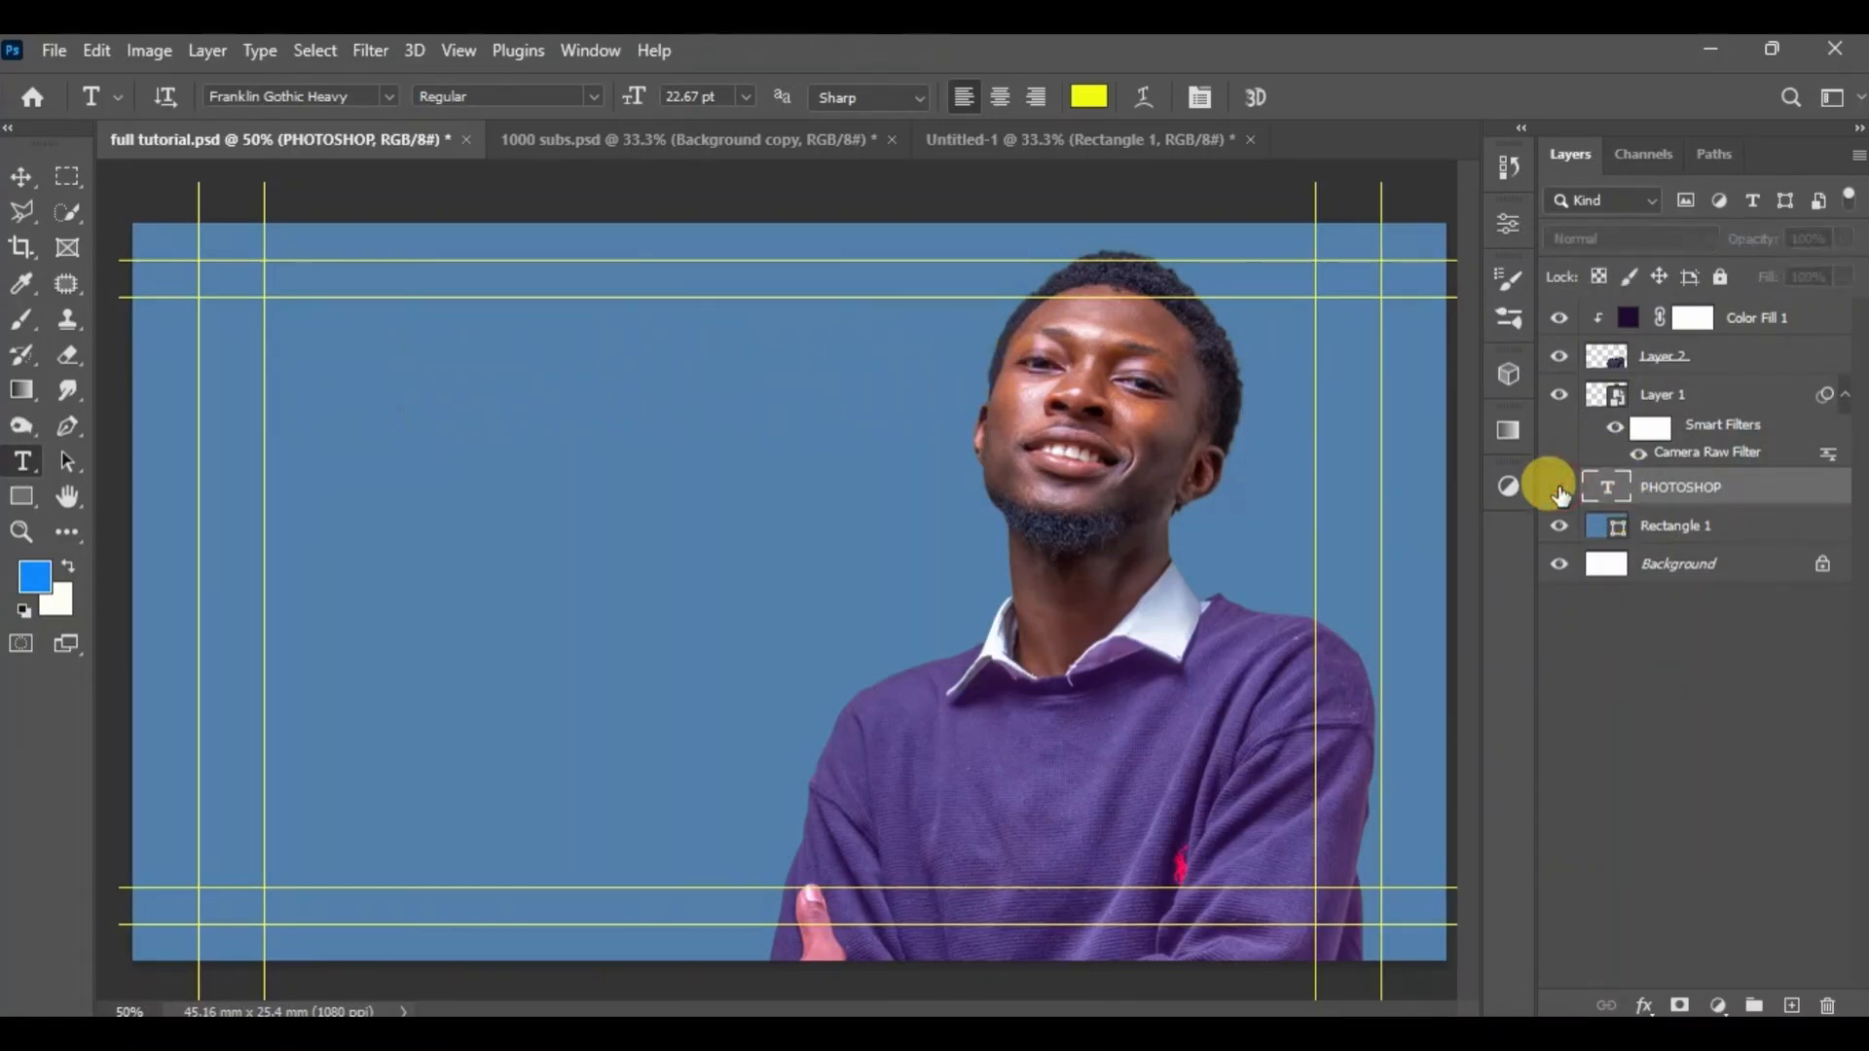
click(1558, 392)
click(1558, 356)
click(1558, 356)
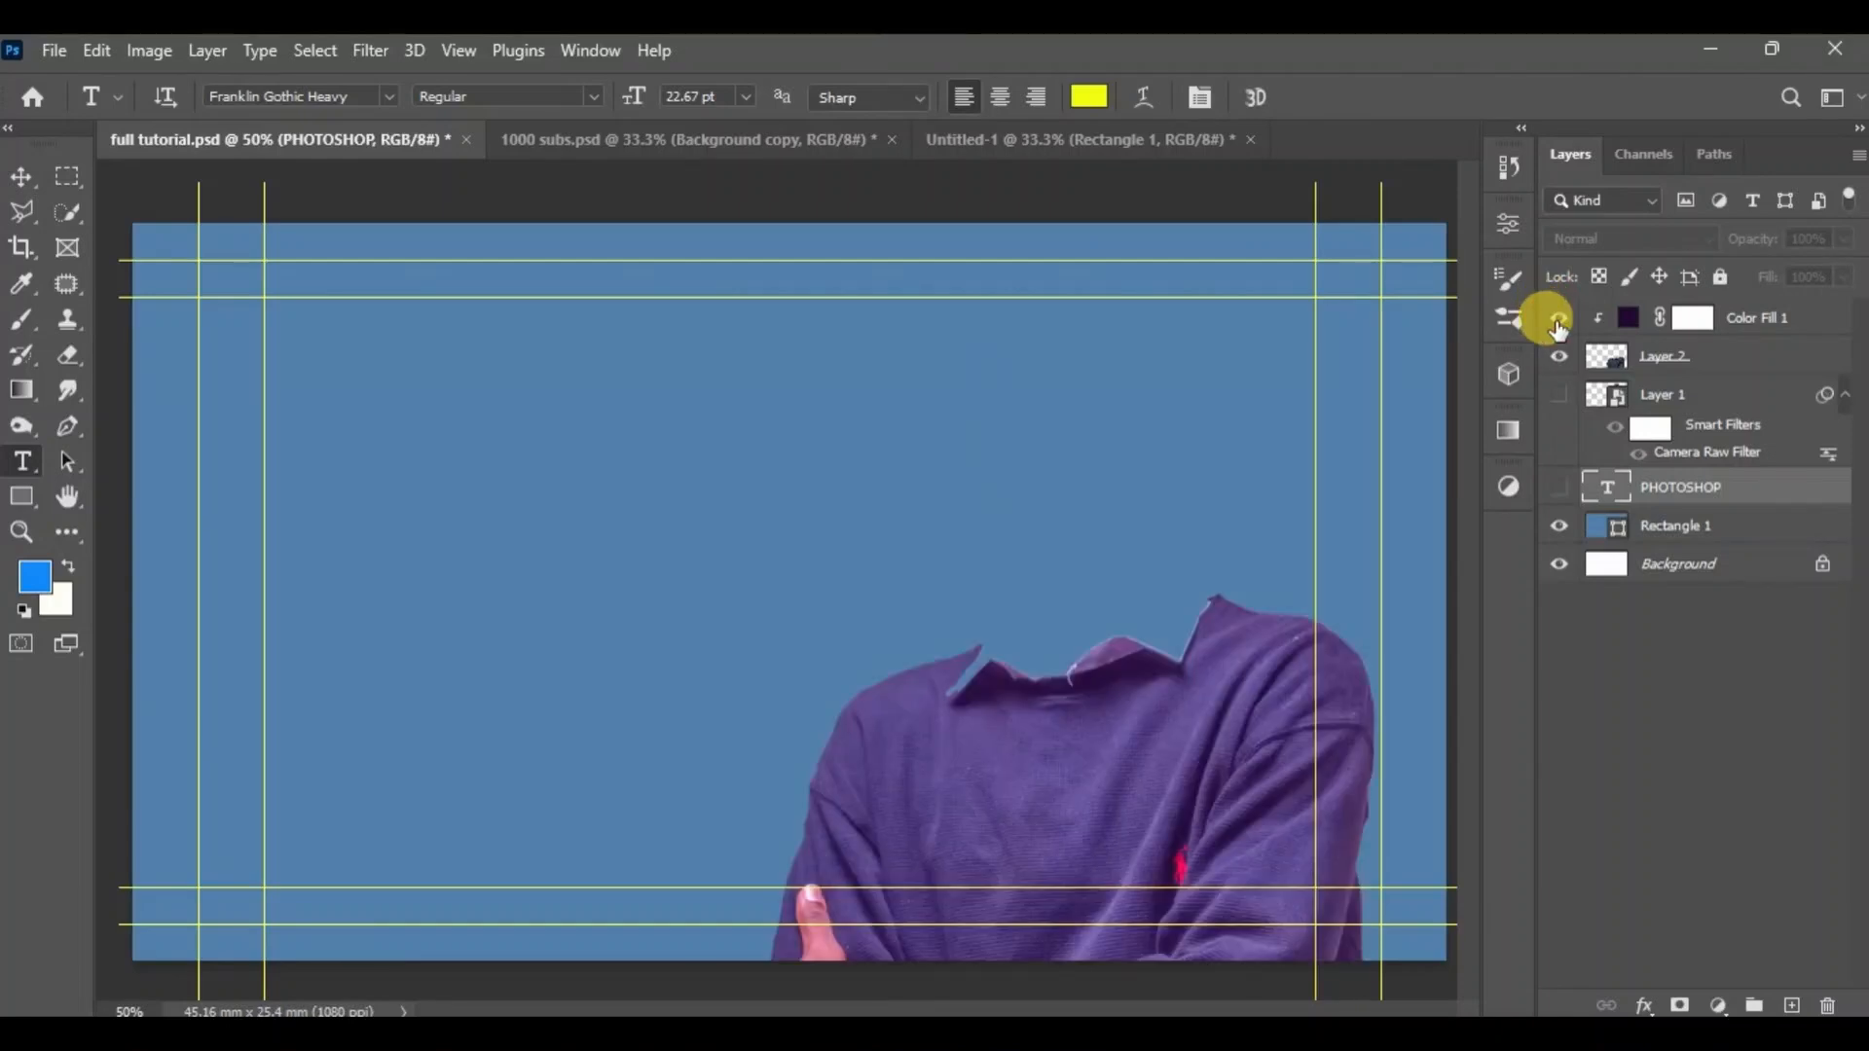
click(1558, 394)
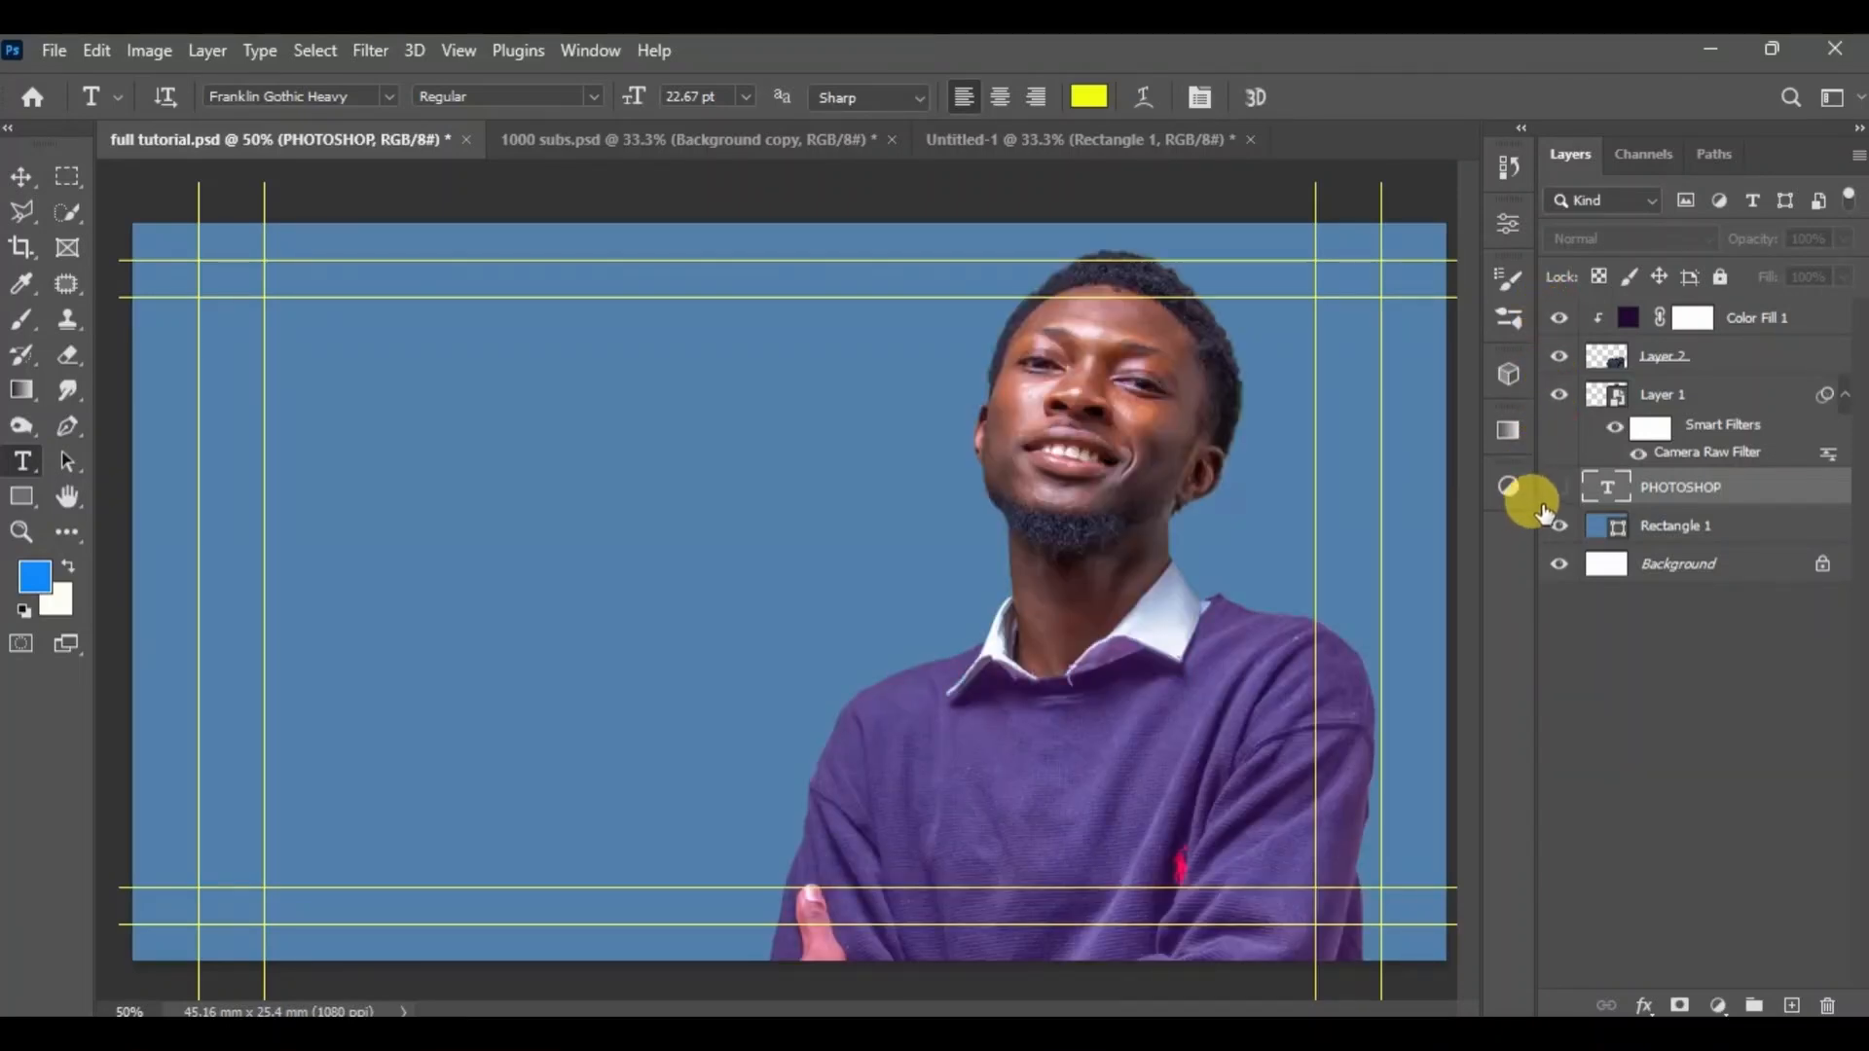
click(1558, 487)
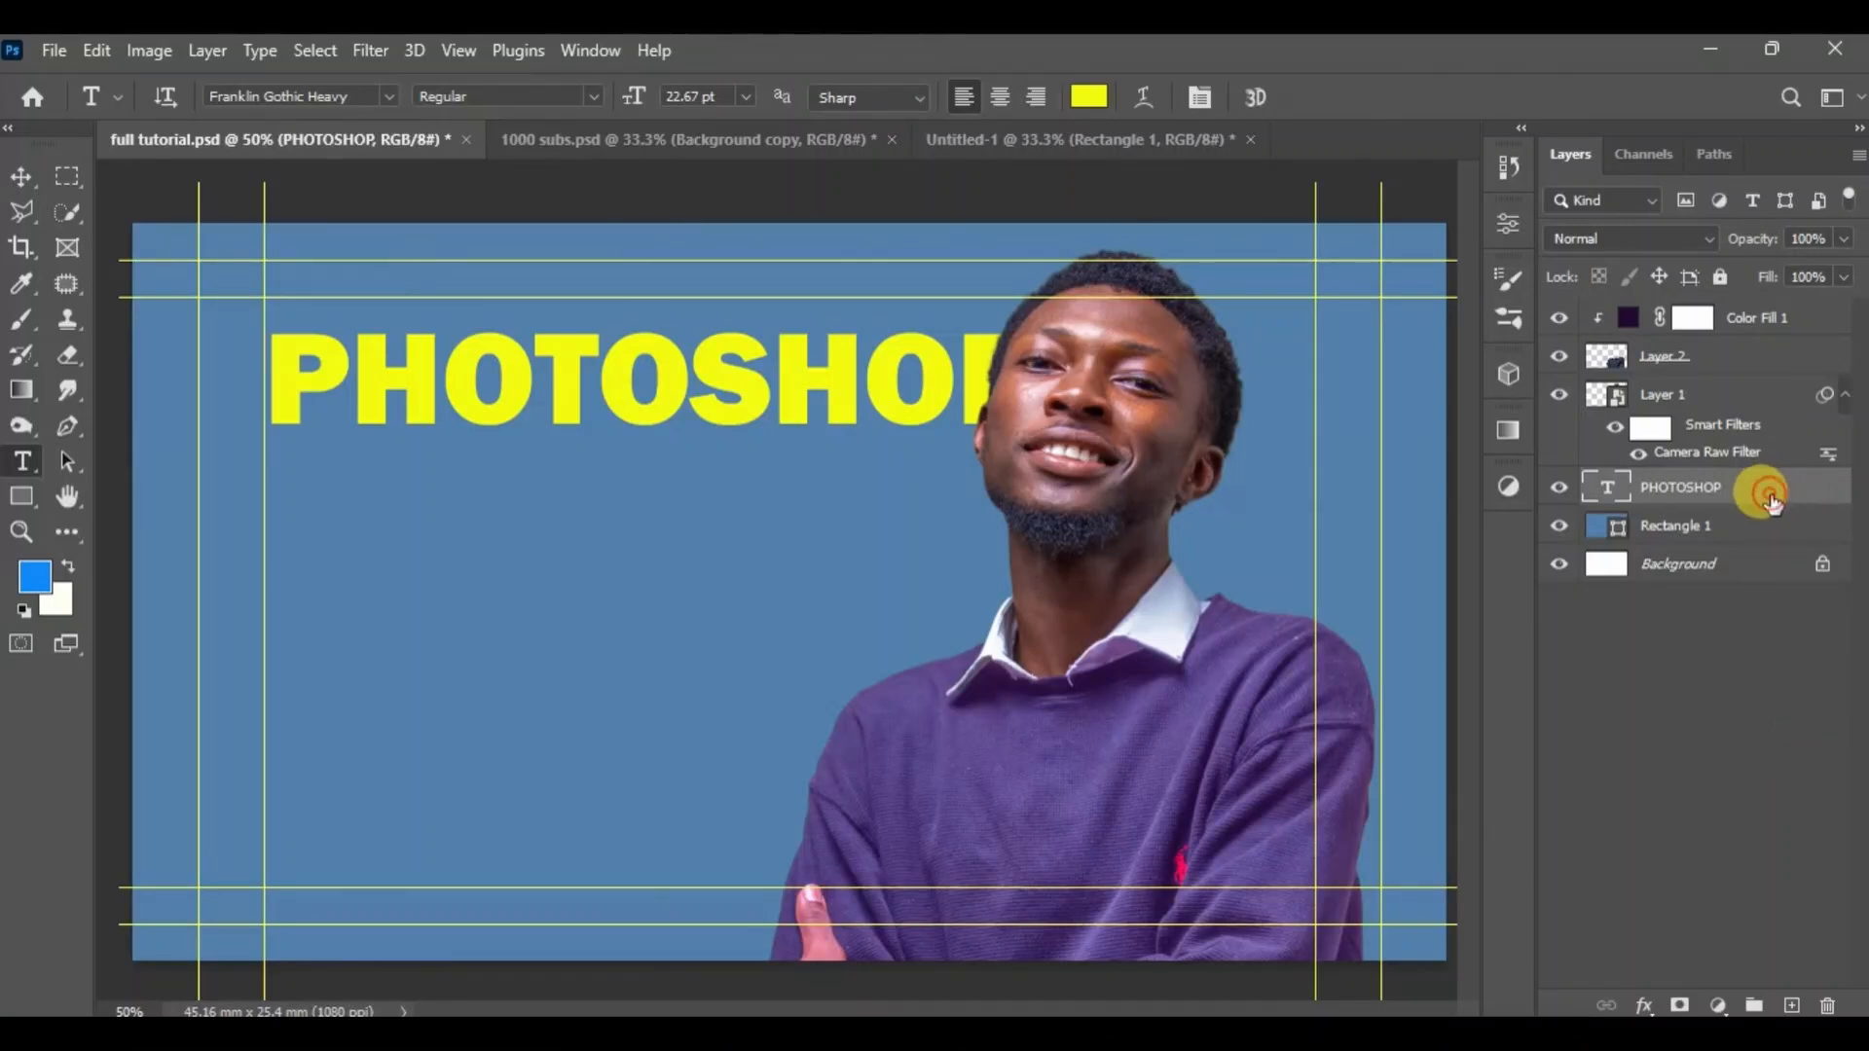
Delete the PHOTOSHOP layer and undo it, then delete it again with confirmation and undo that too.
drag(1756, 491, 1827, 1010)
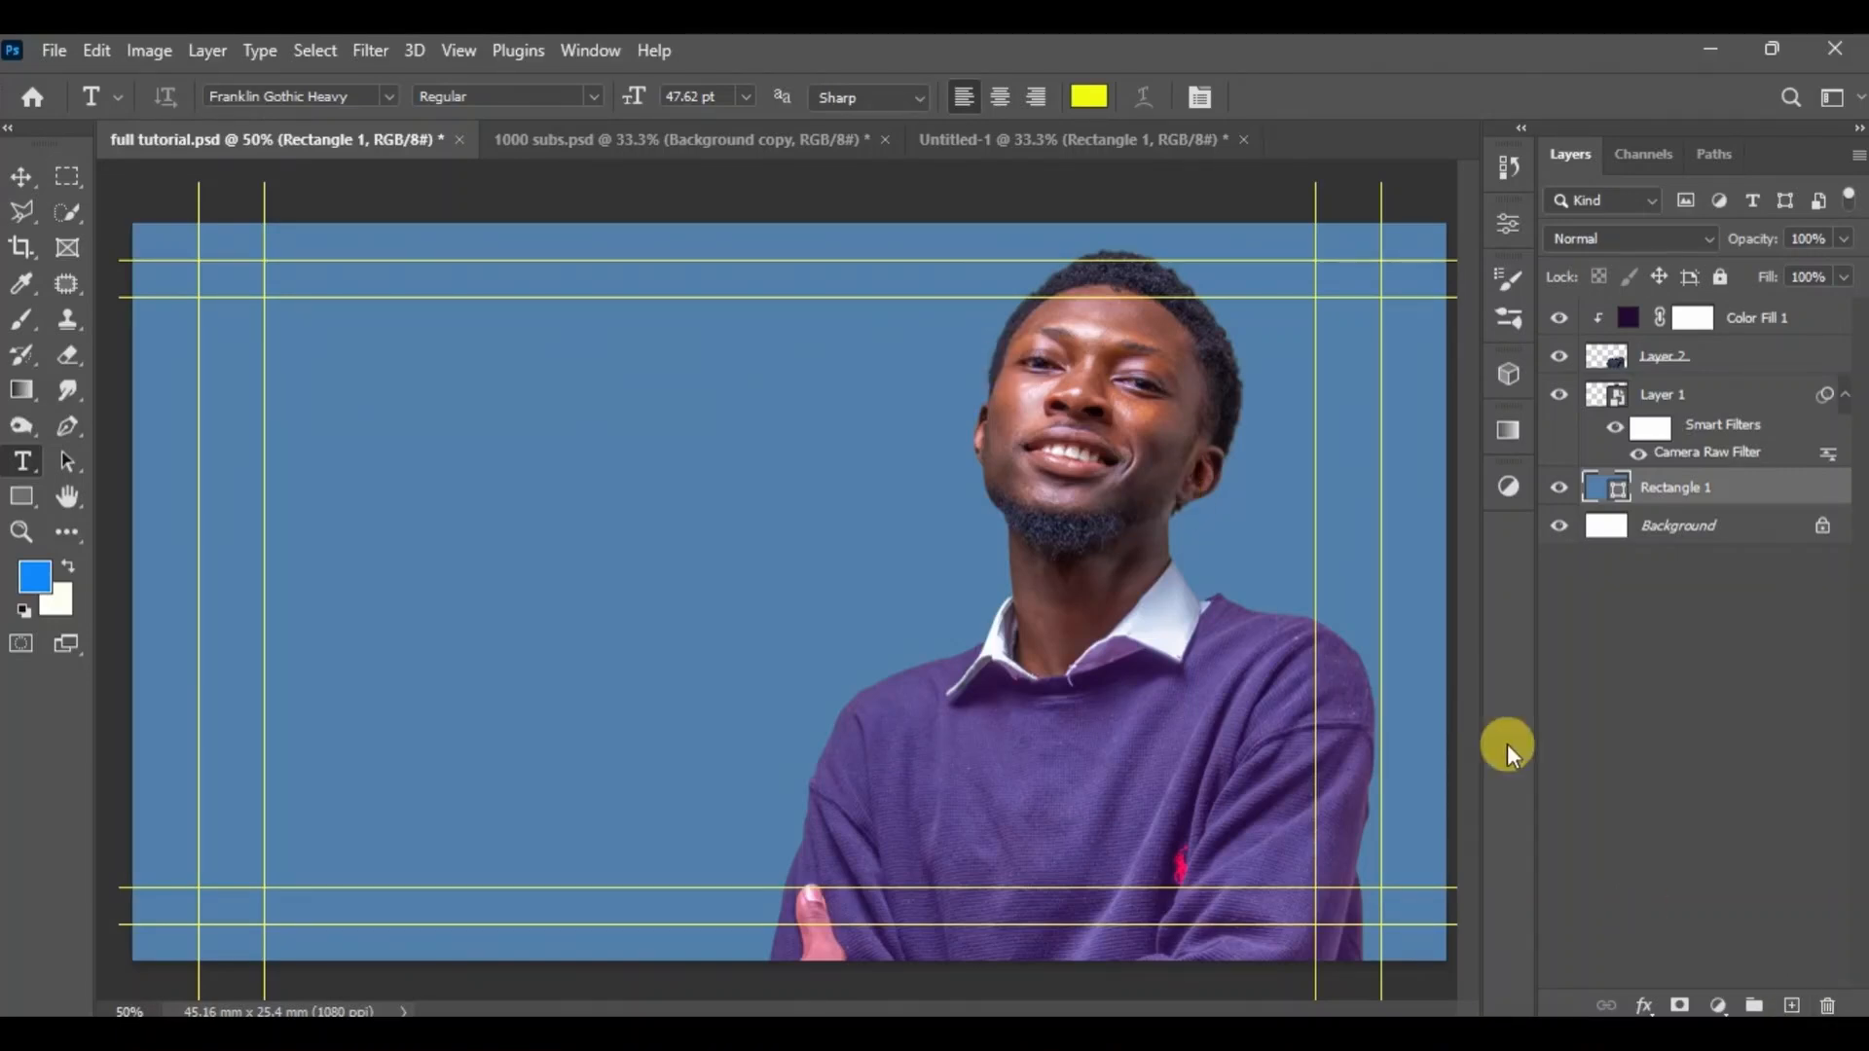
key(ctrl+z)
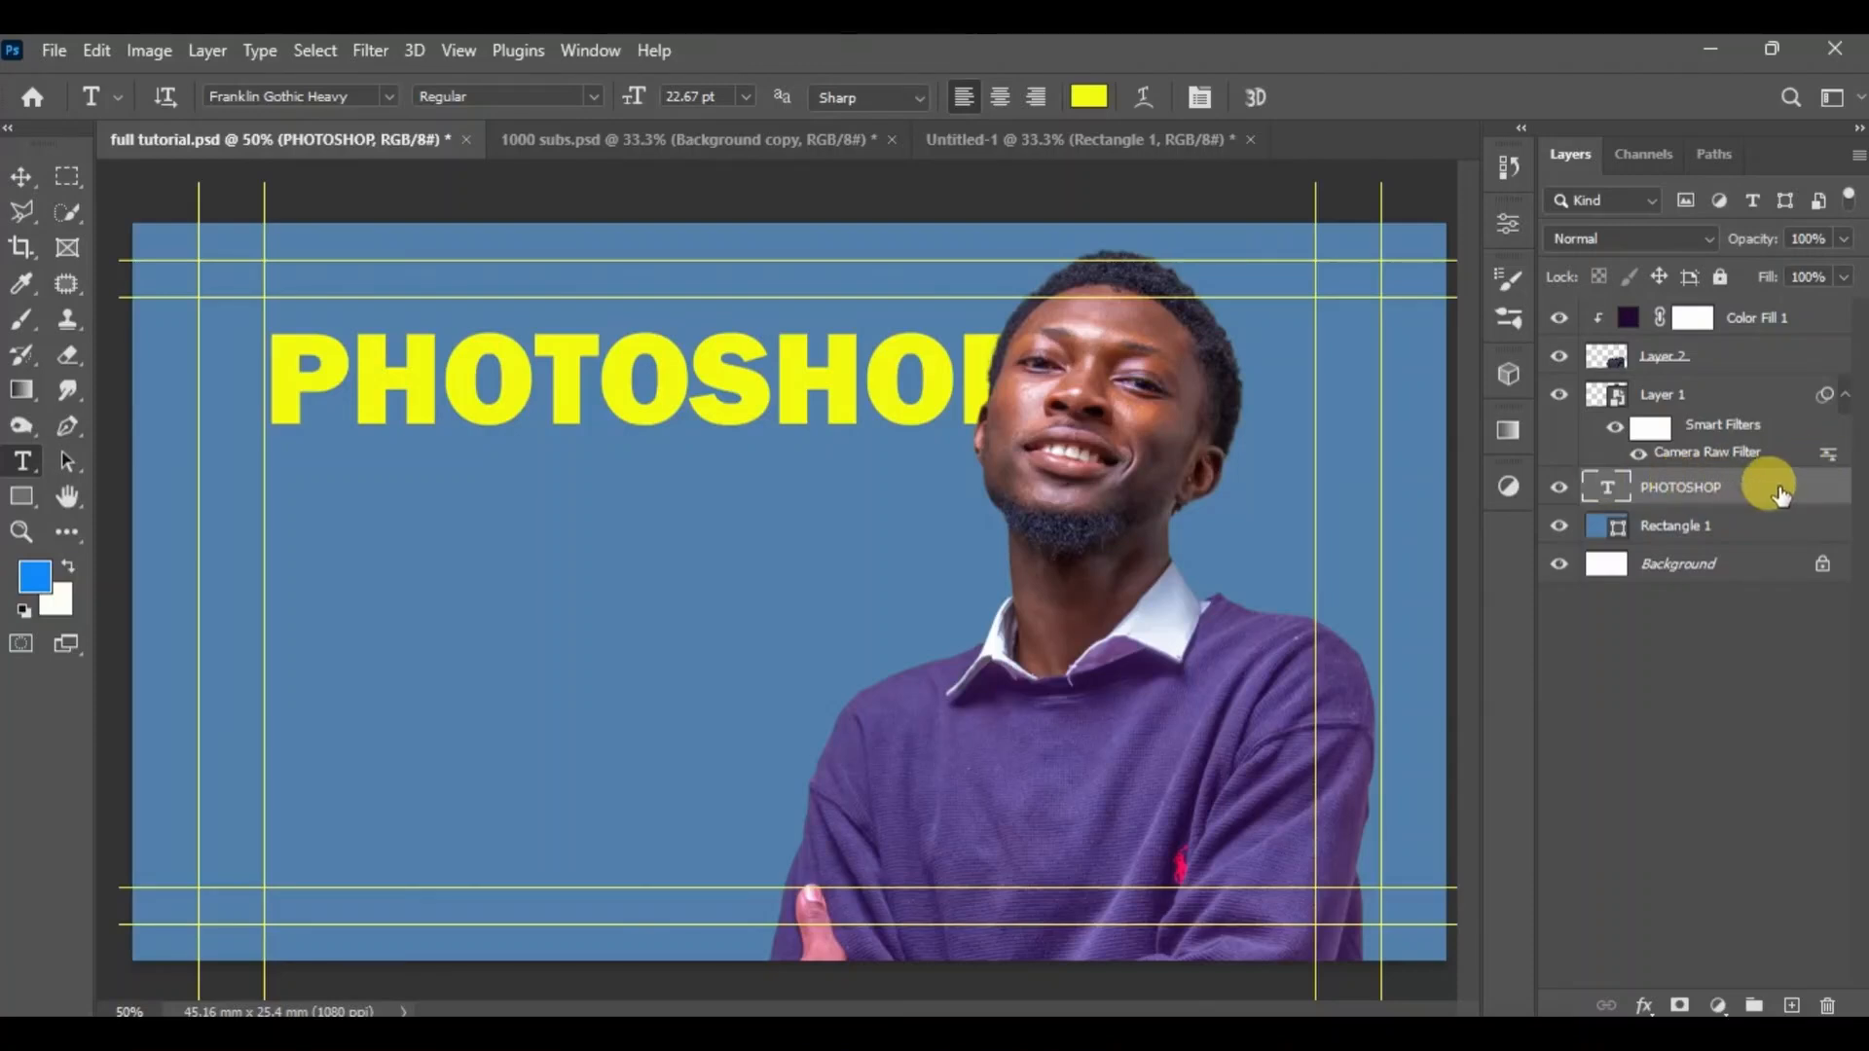
click(1823, 1005)
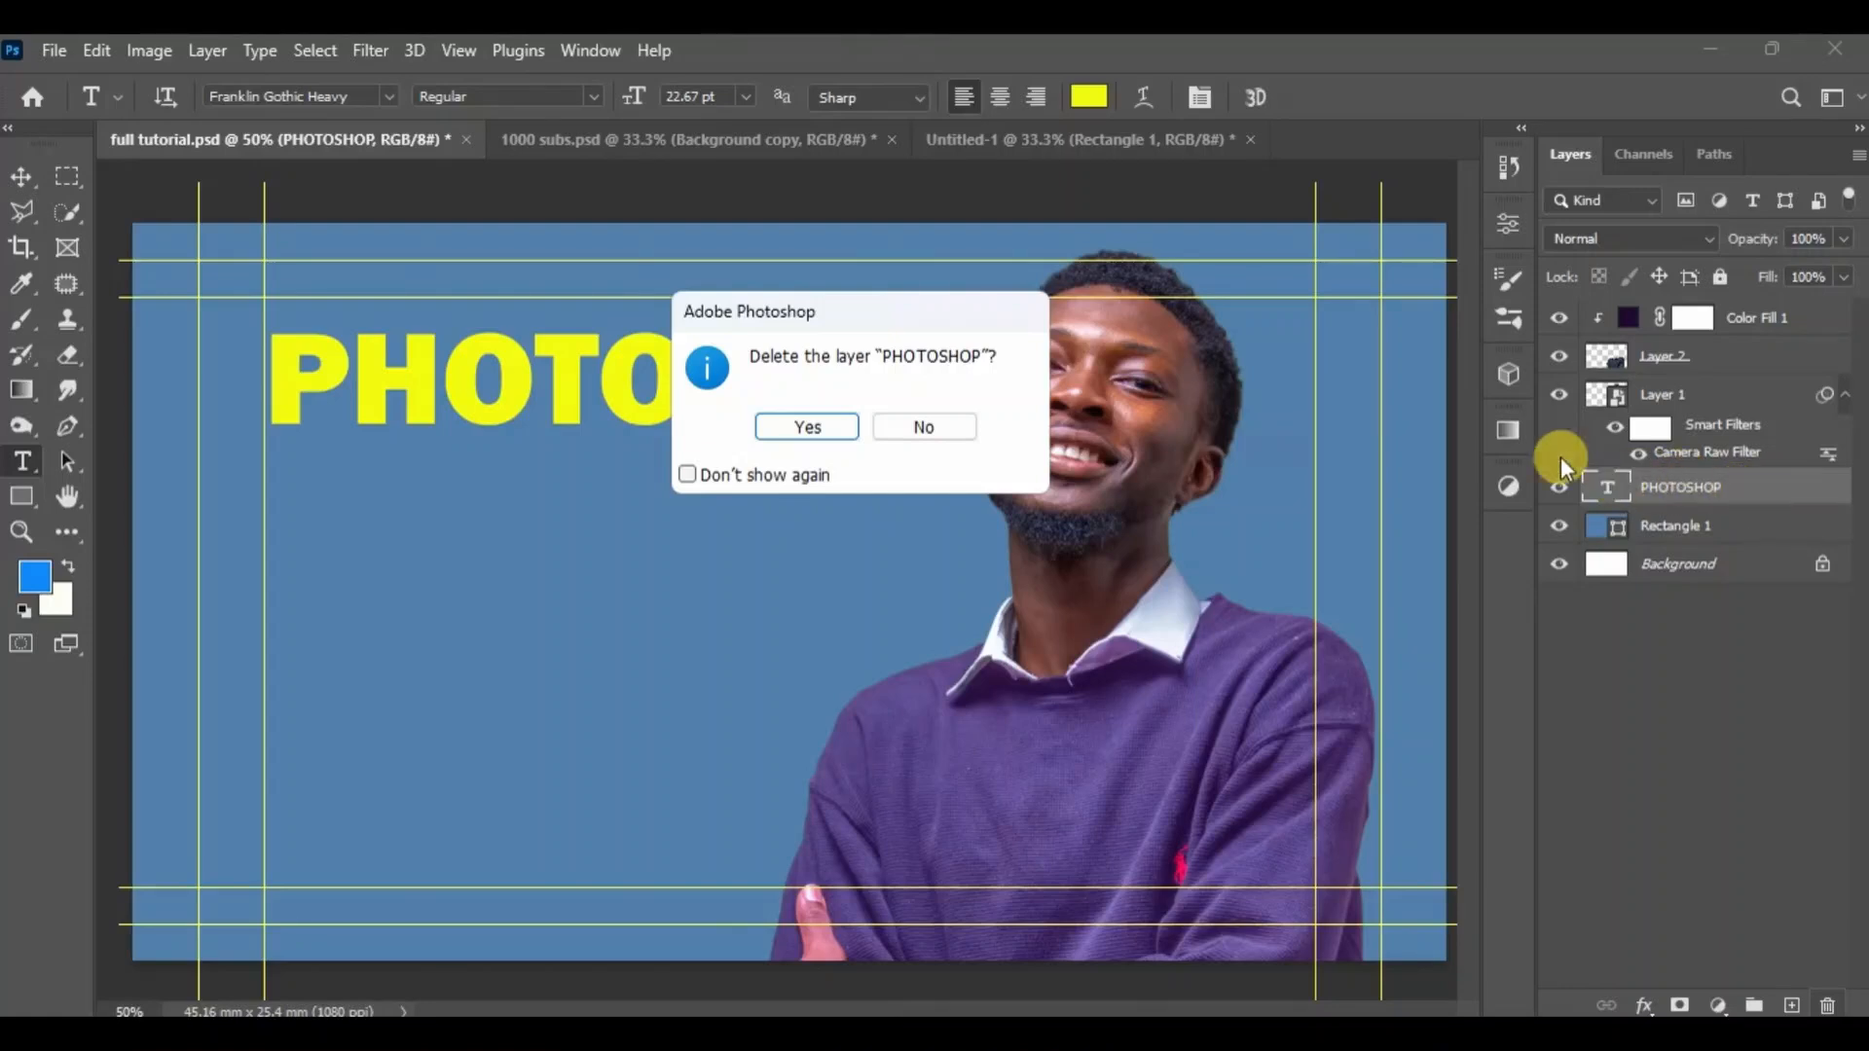
click(776, 427)
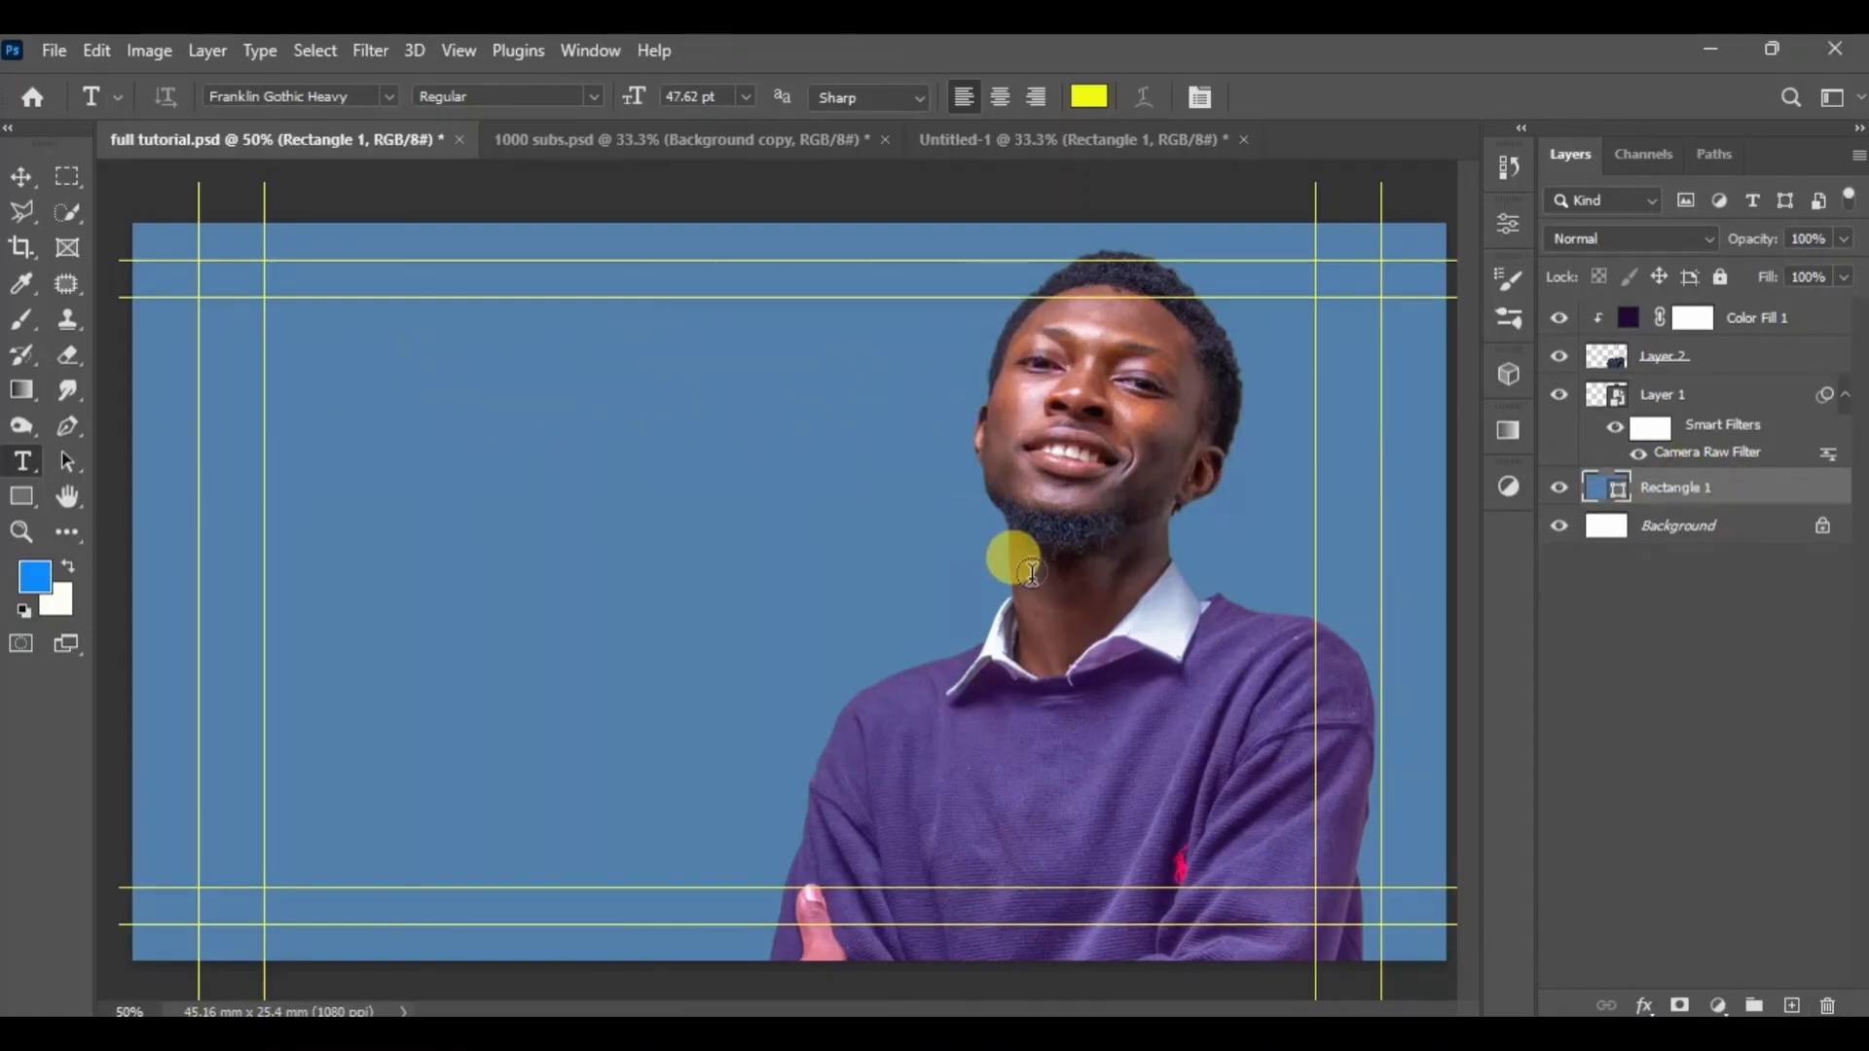
key(ctrl+z)
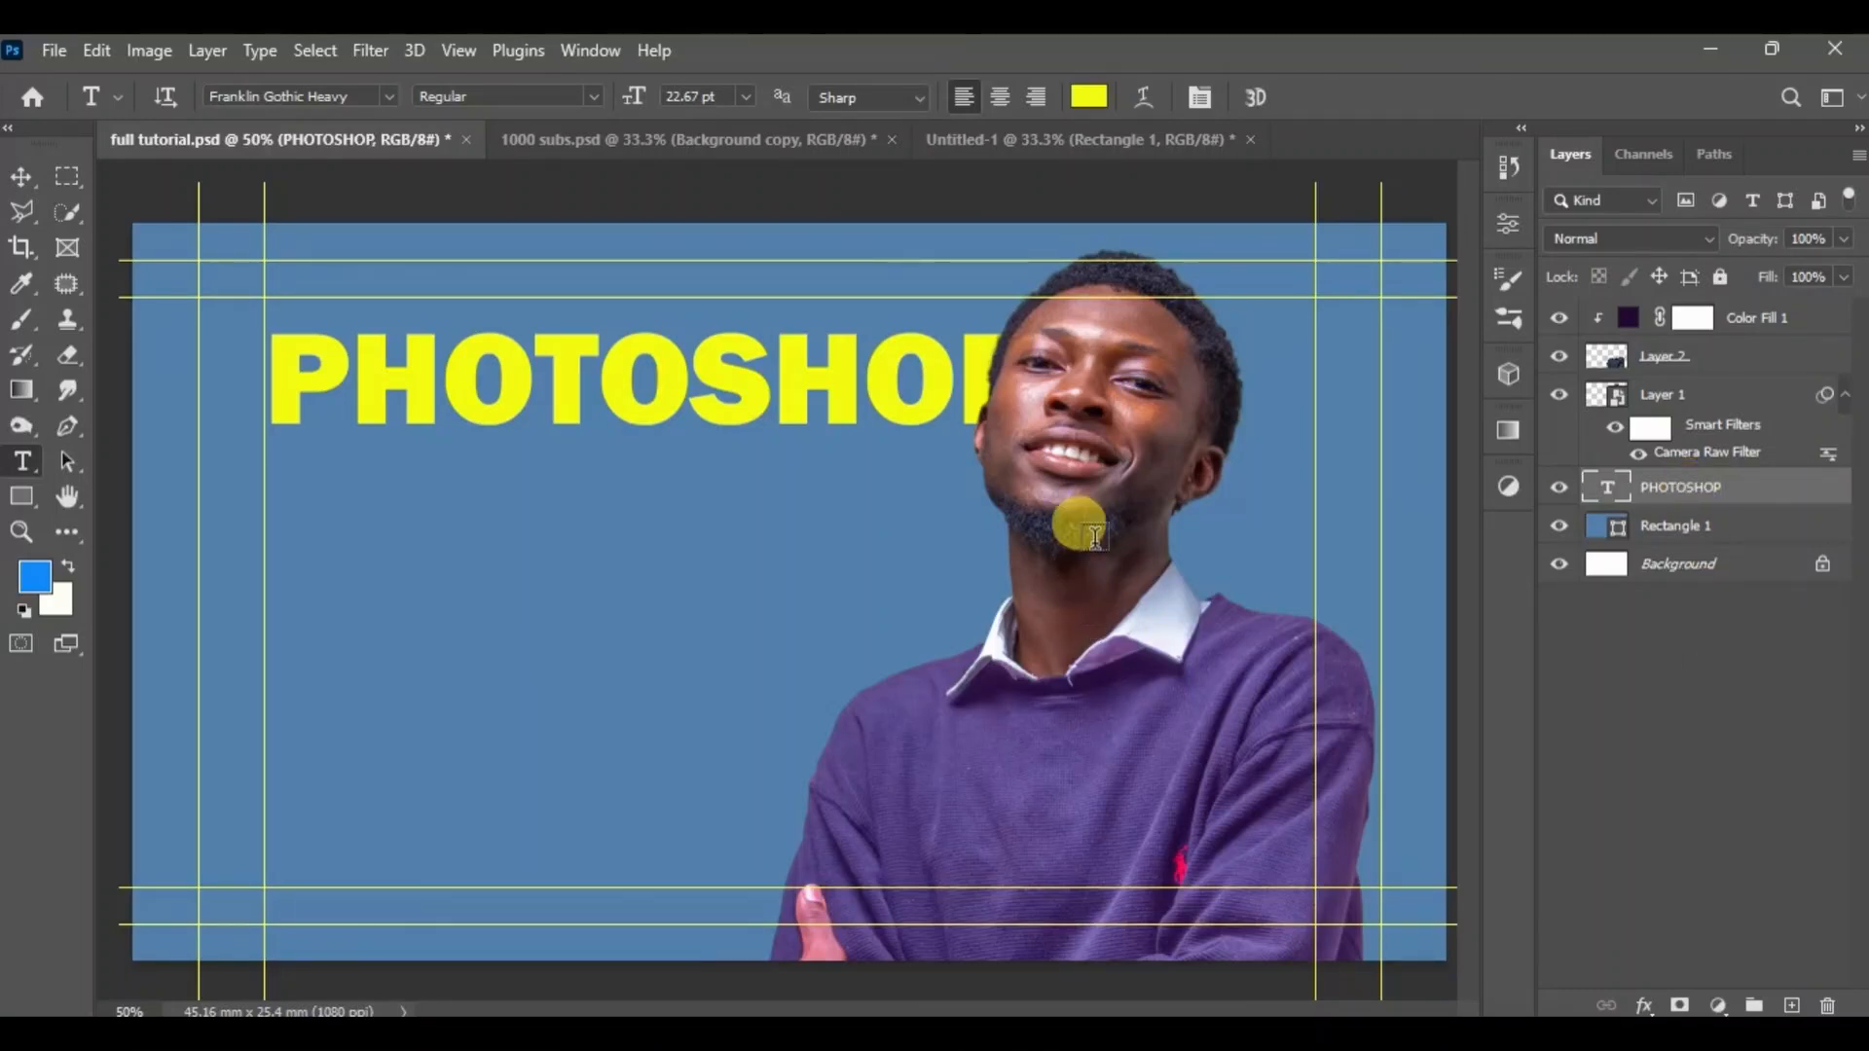
Create a new blank layer above the PHOTOSHOP text and move it to the top of the layer stack.
click(1793, 1006)
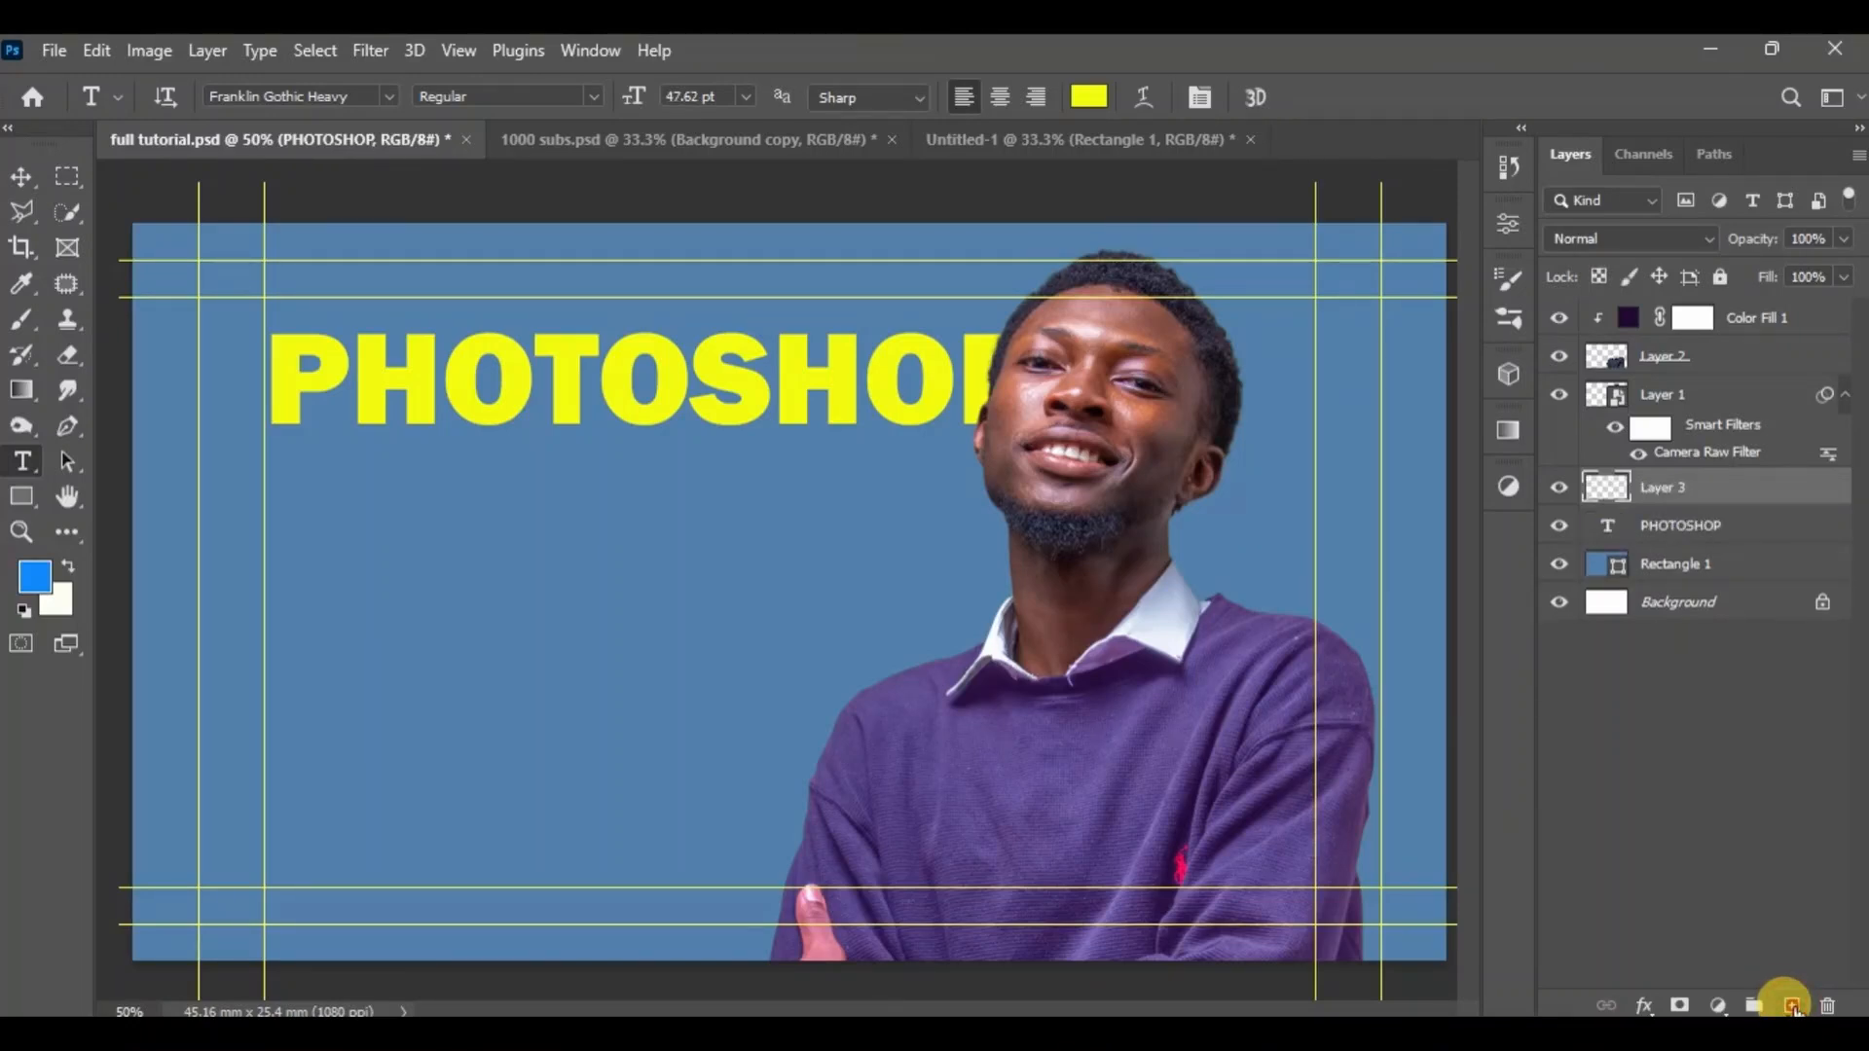
click(1641, 485)
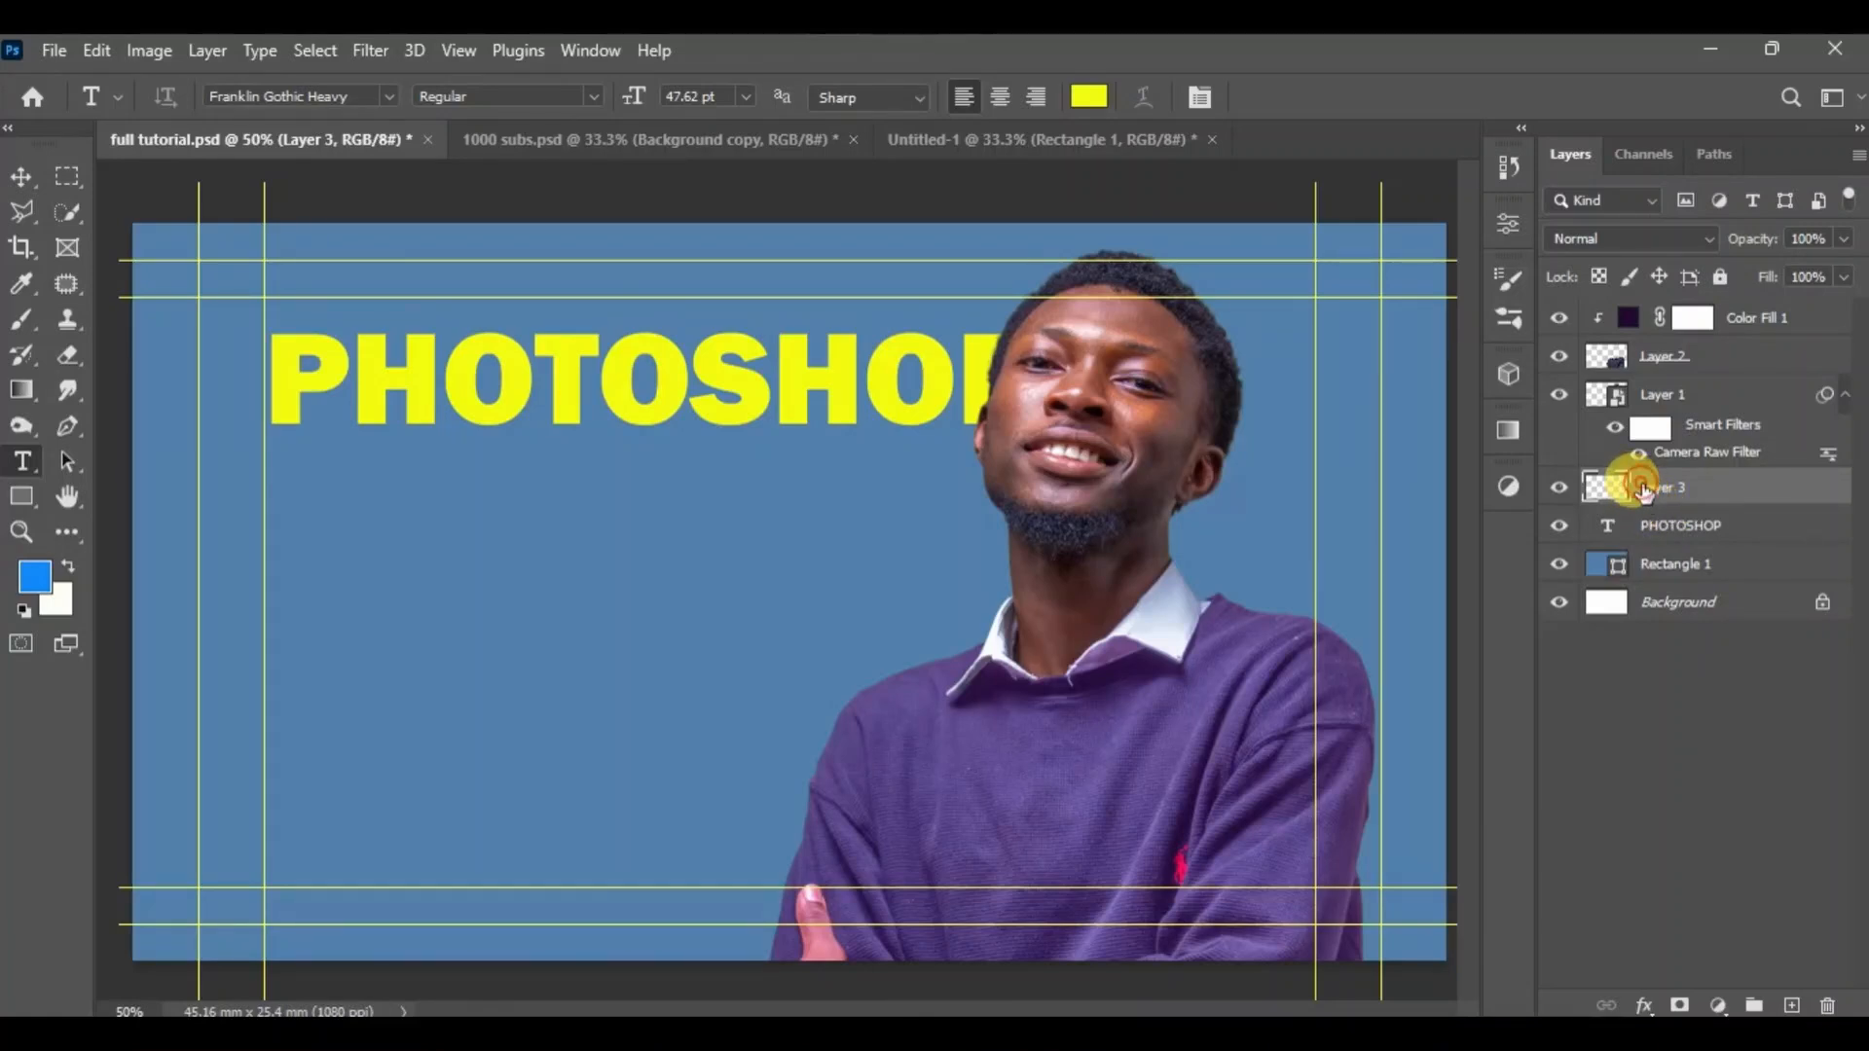
drag(1641, 486, 1625, 324)
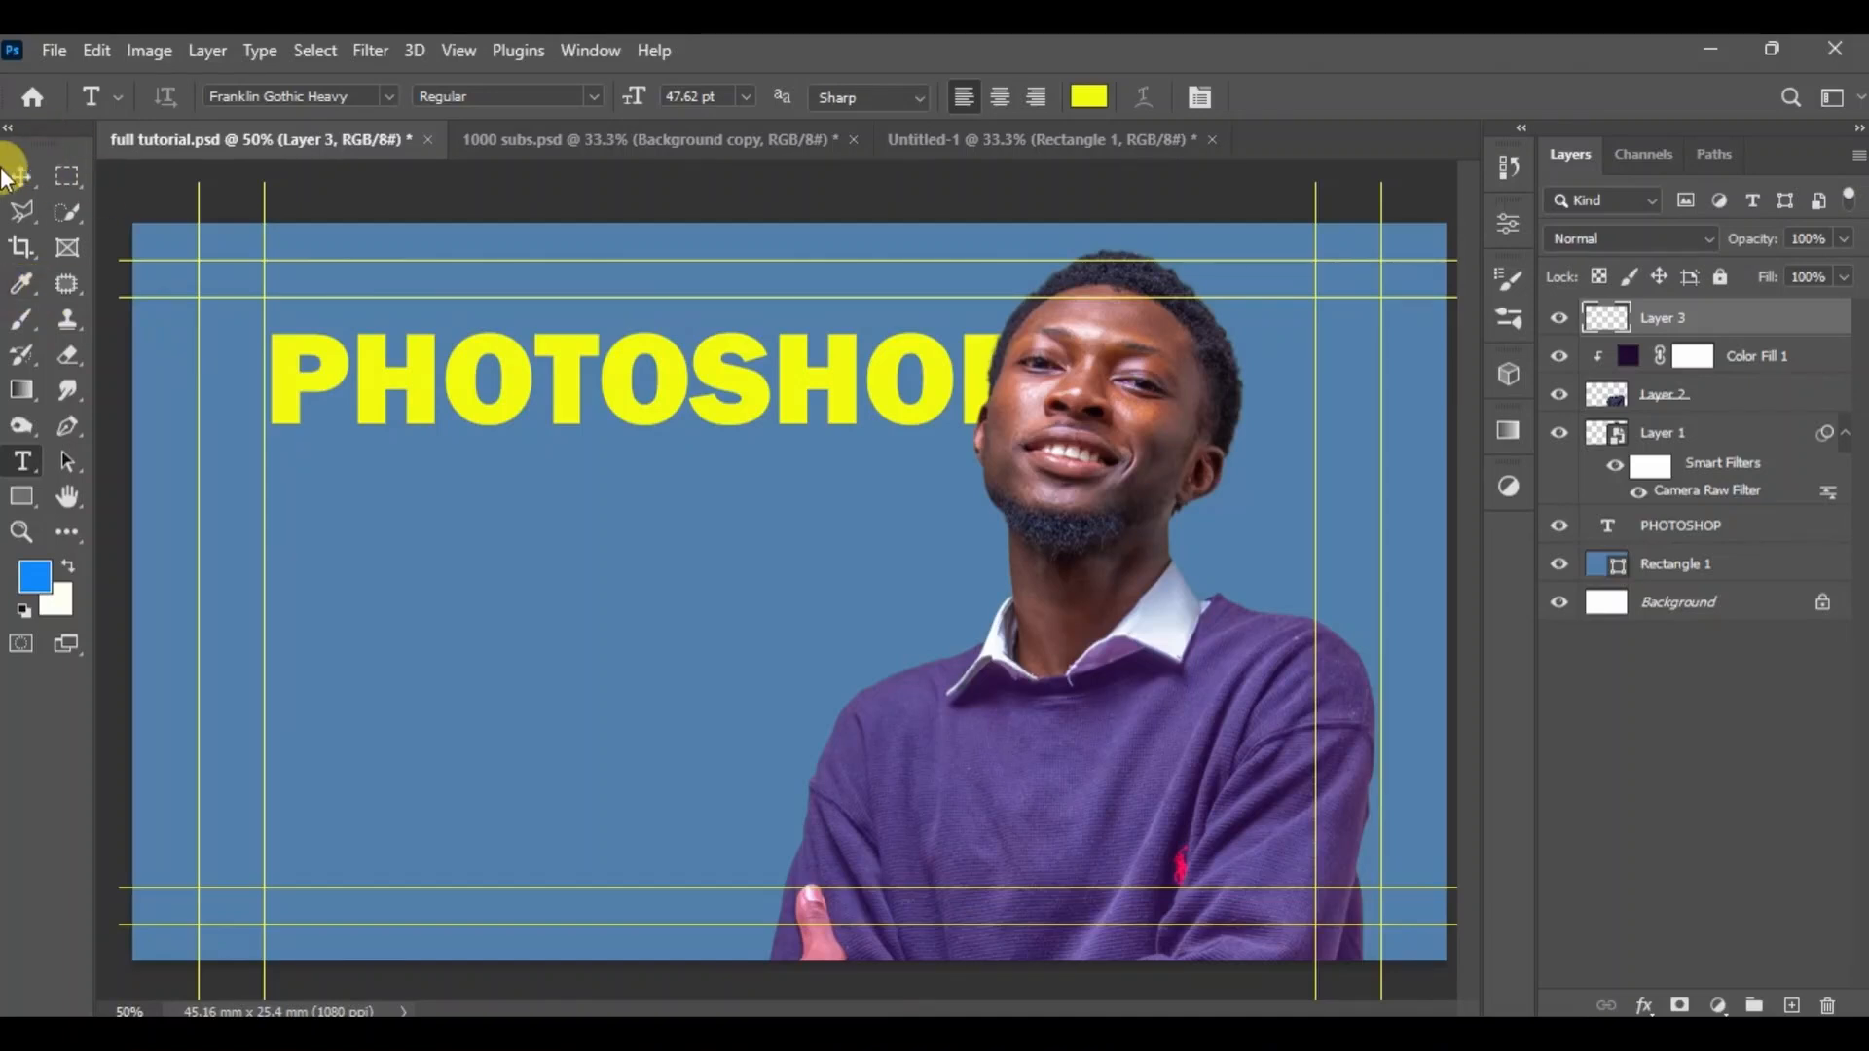
Paint a soft blue blob over the left side of the portrait's face on Layer 3 with a 300 px brush.
click(22, 324)
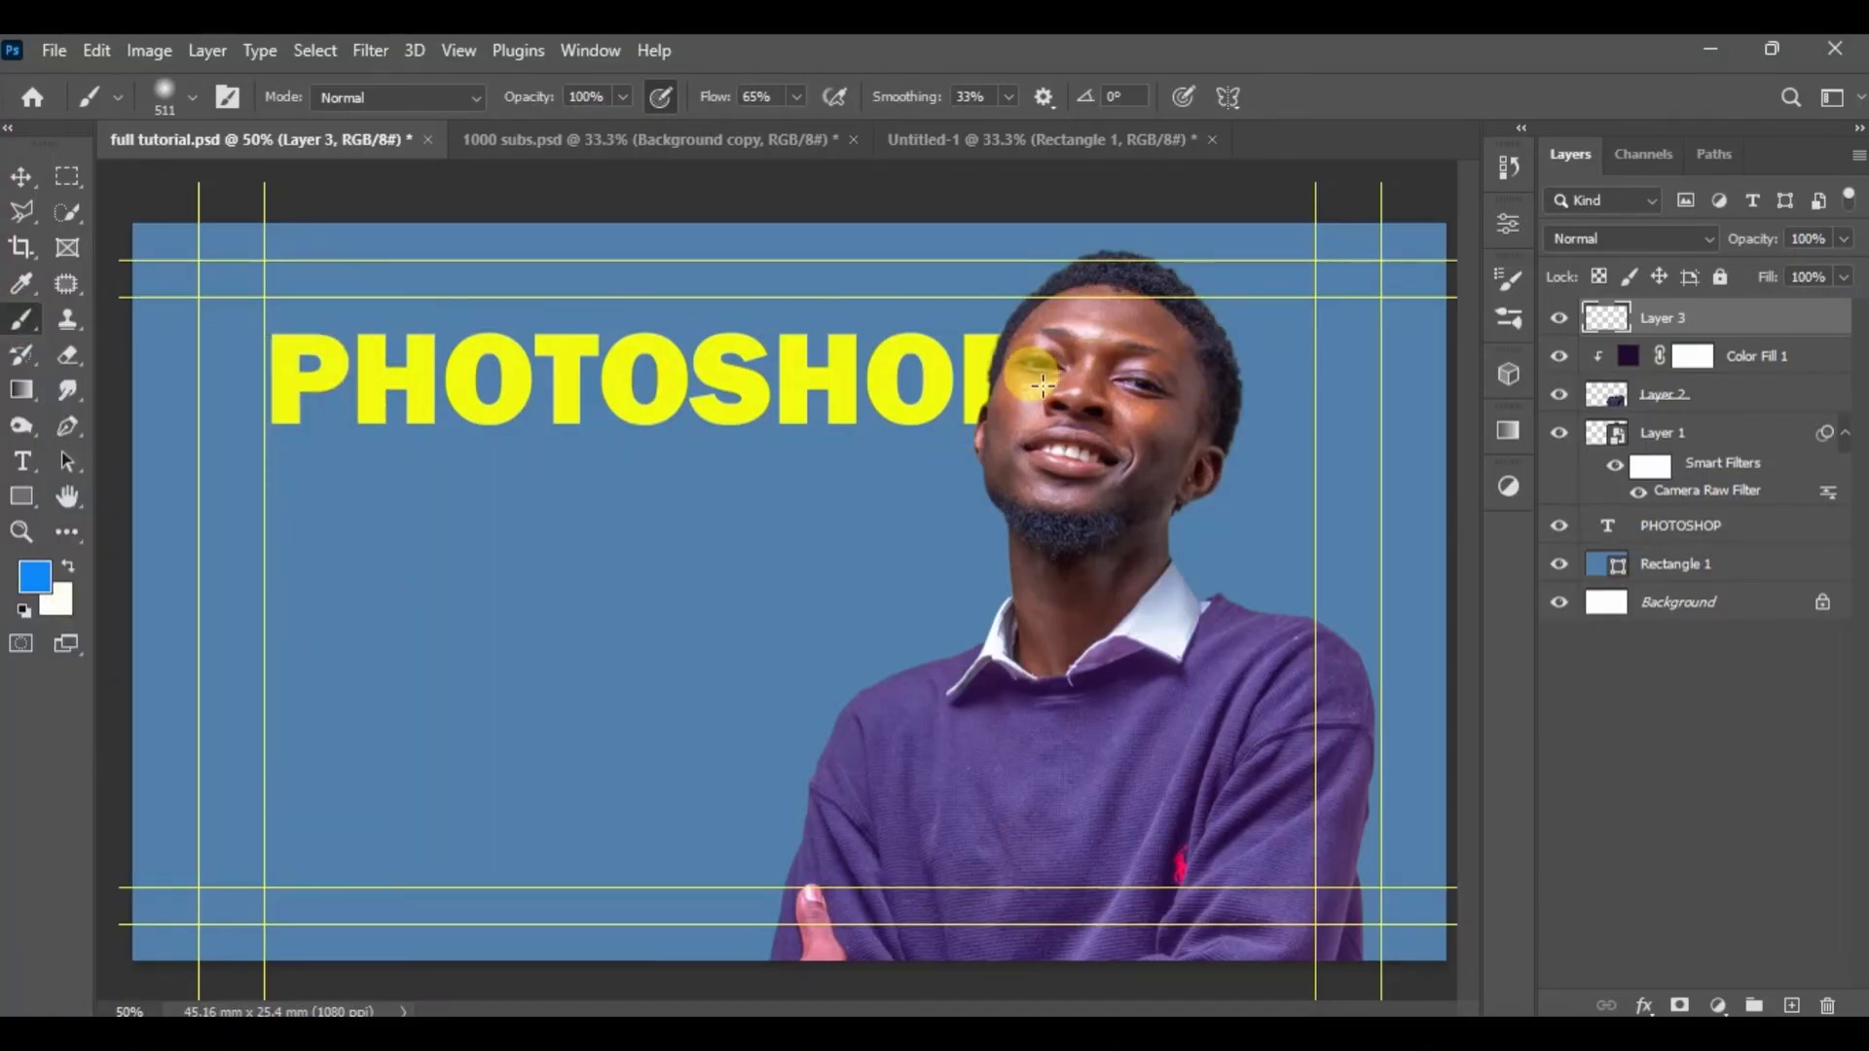
key(bracketleft)
key(bracketleft)
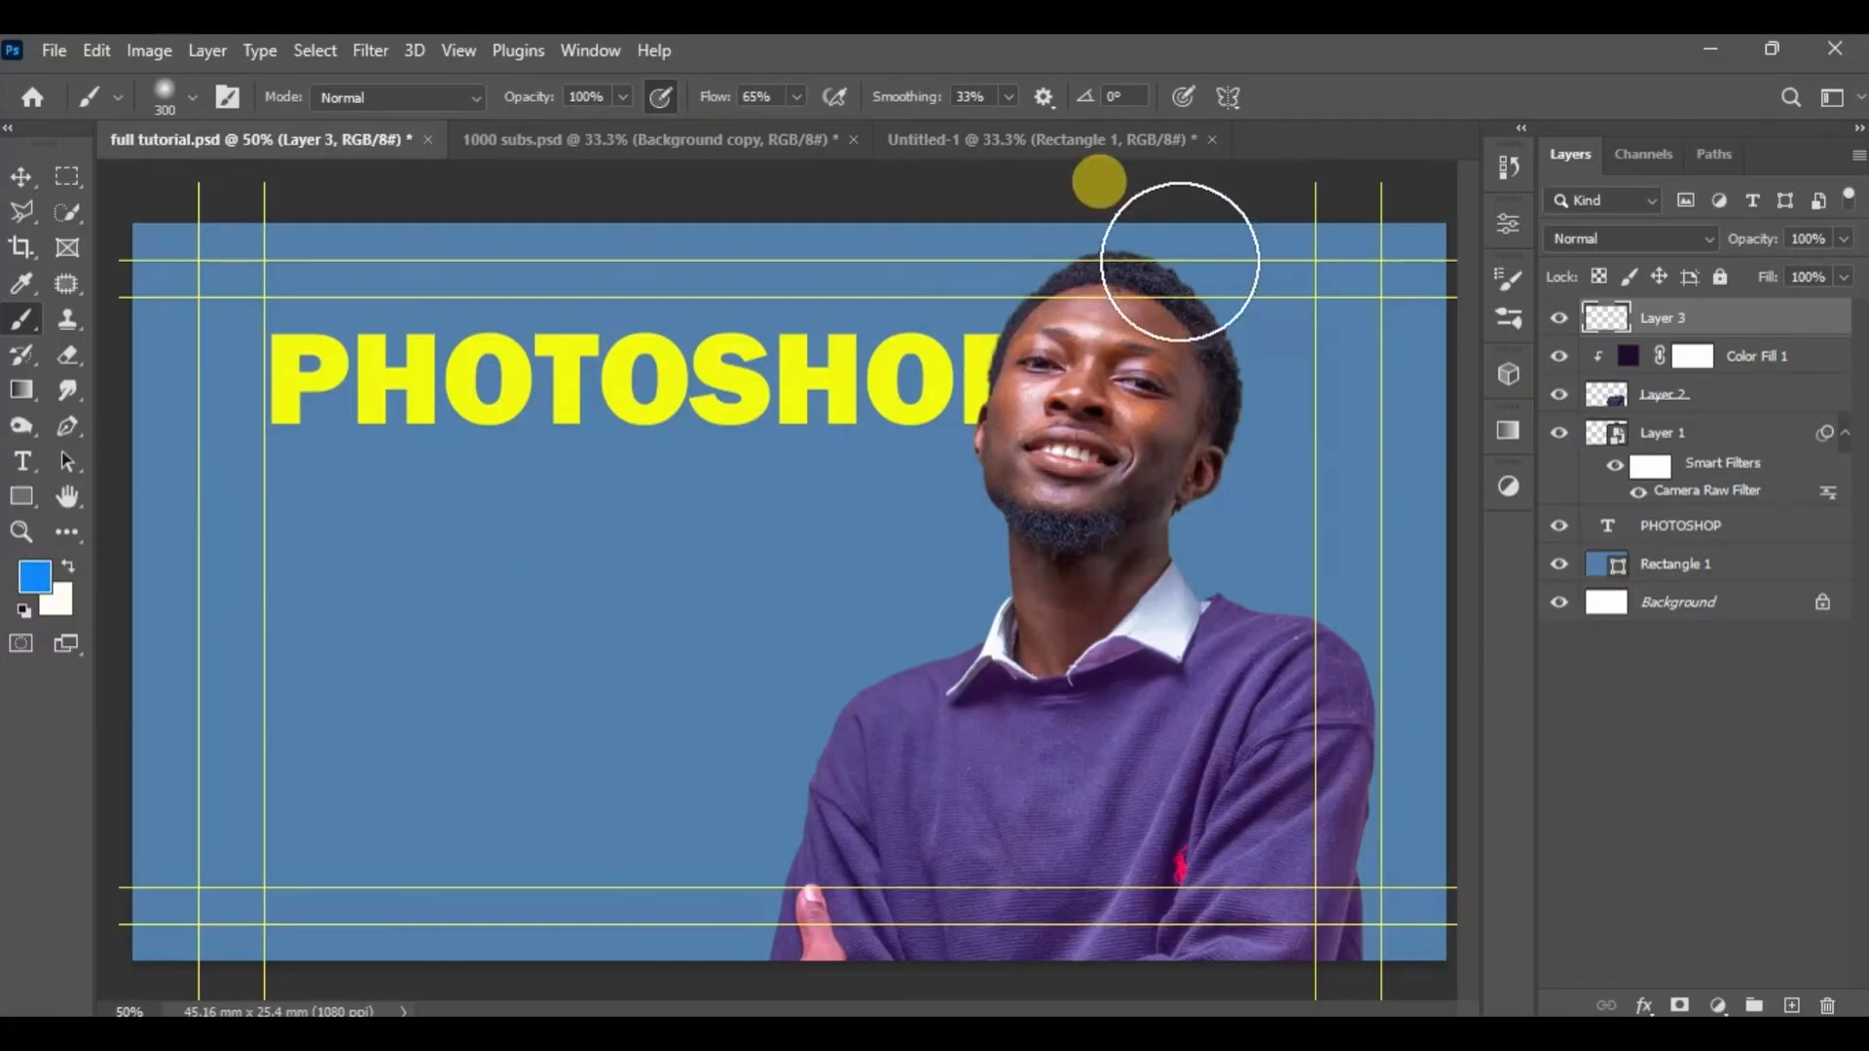
mouse_move(1063, 325)
mouse_down()
mouse_move(1022, 412)
mouse_move(1032, 500)
mouse_move(1081, 543)
mouse_move(980, 409)
mouse_move(1015, 329)
mouse_move(981, 346)
mouse_move(1047, 580)
mouse_move(967, 365)
mouse_move(982, 315)
mouse_move(996, 605)
mouse_move(1063, 688)
mouse_up()
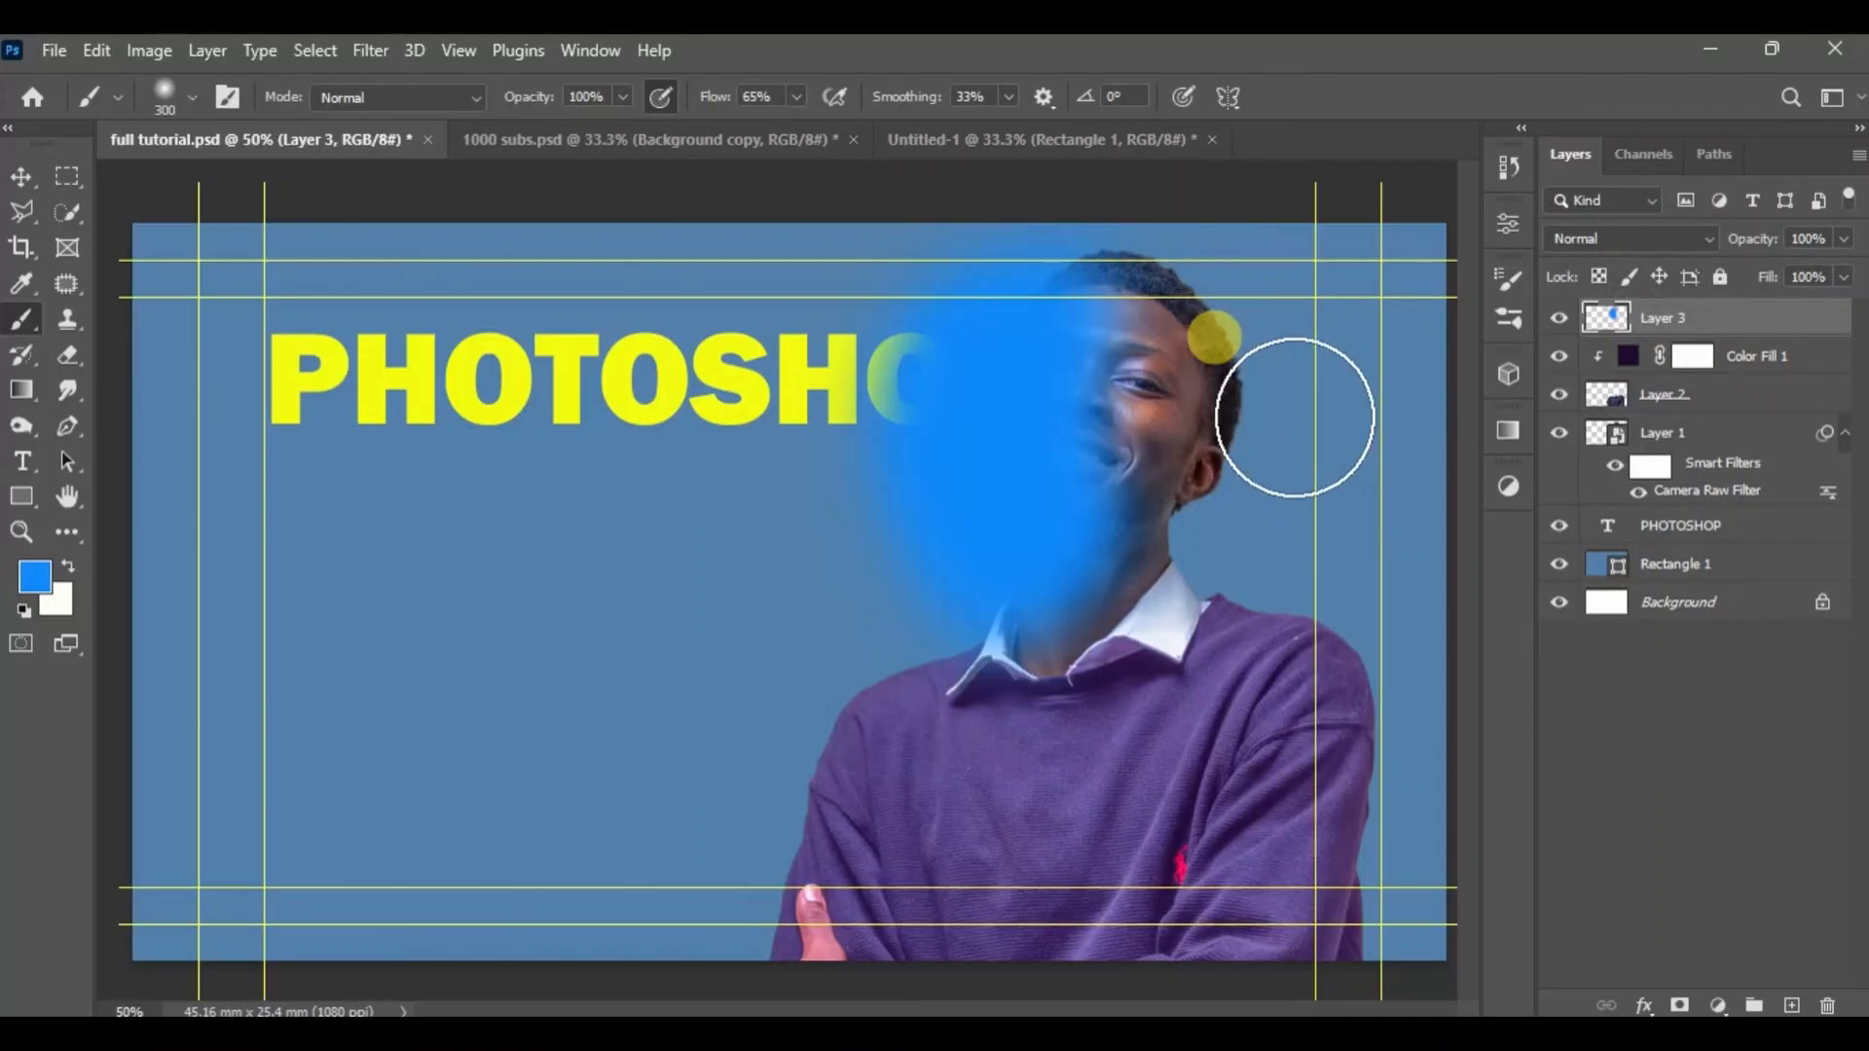
Shift the blue blob right over the face and move Layer 3 between Layer 1 and the PHOTOSHOP text layer.
key(v)
drag(1002, 396, 1141, 400)
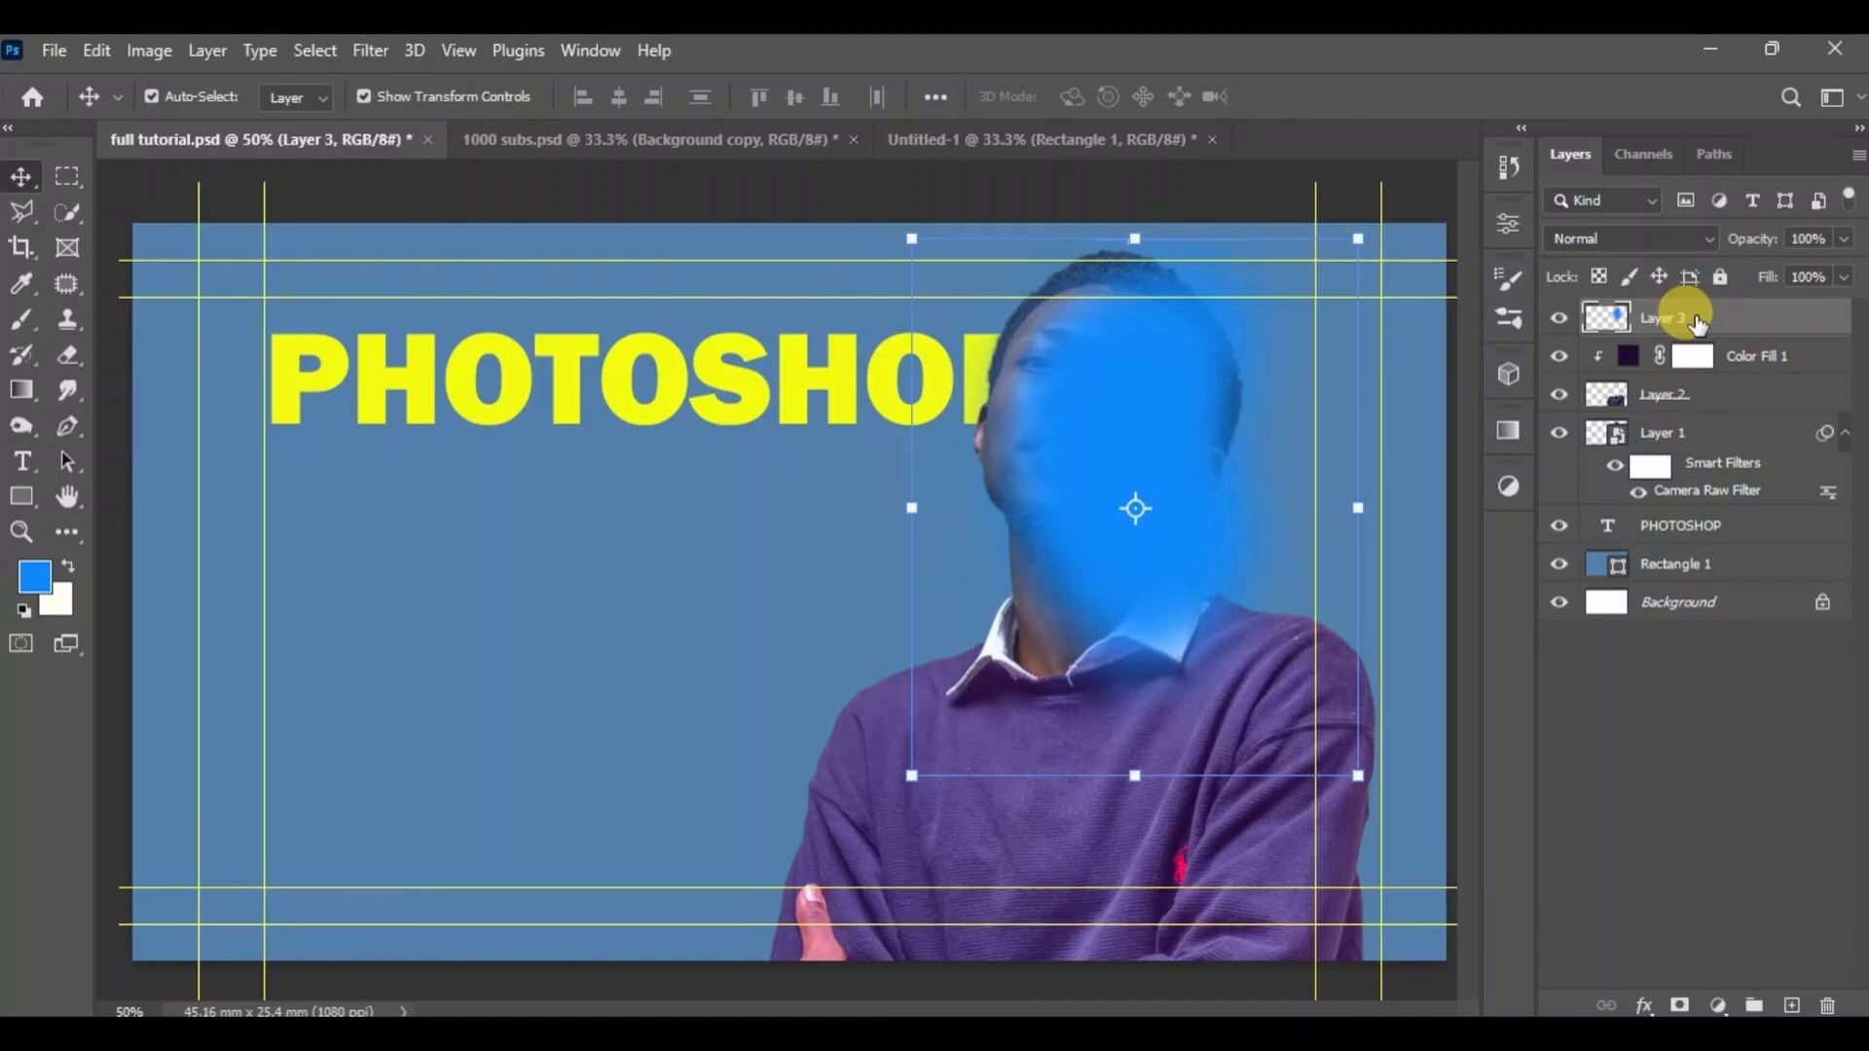
drag(1696, 321, 1675, 489)
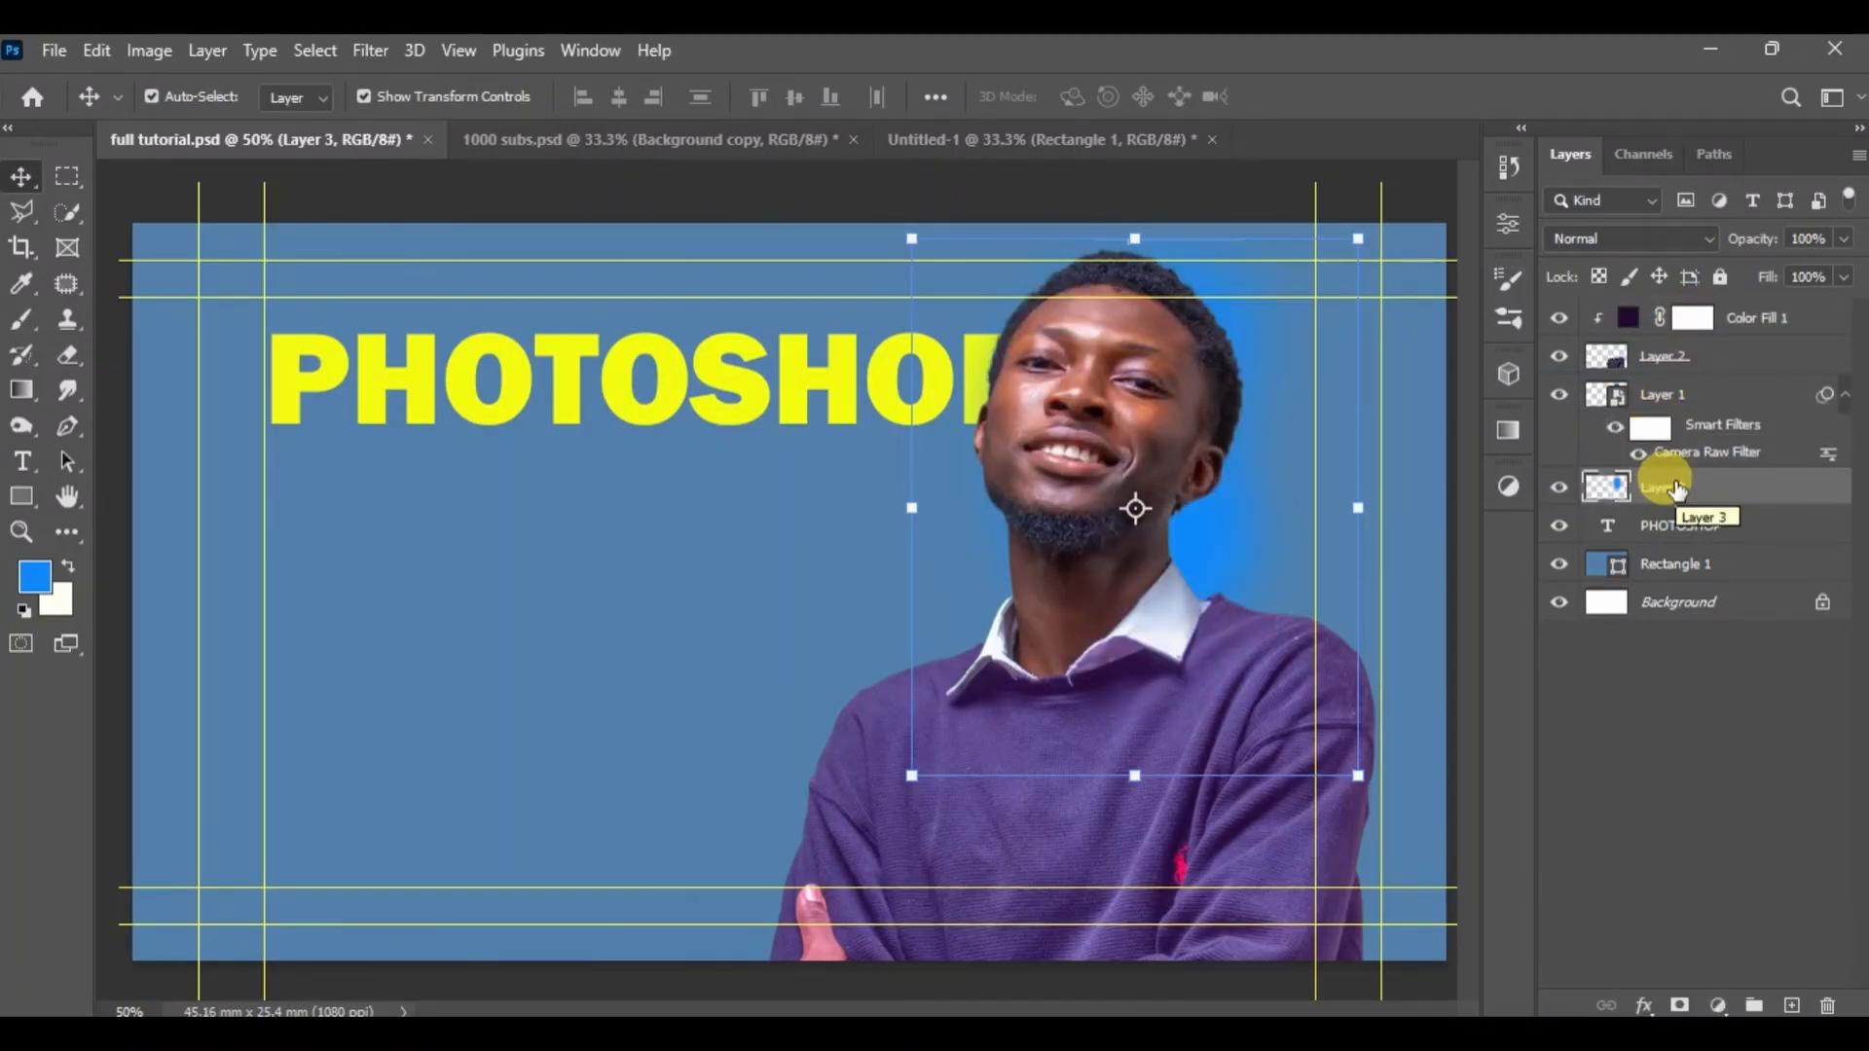
Try to enlarge the blue blob on Layer 3 proportionally to about 118% with Free Transform.
key(ctrl+t)
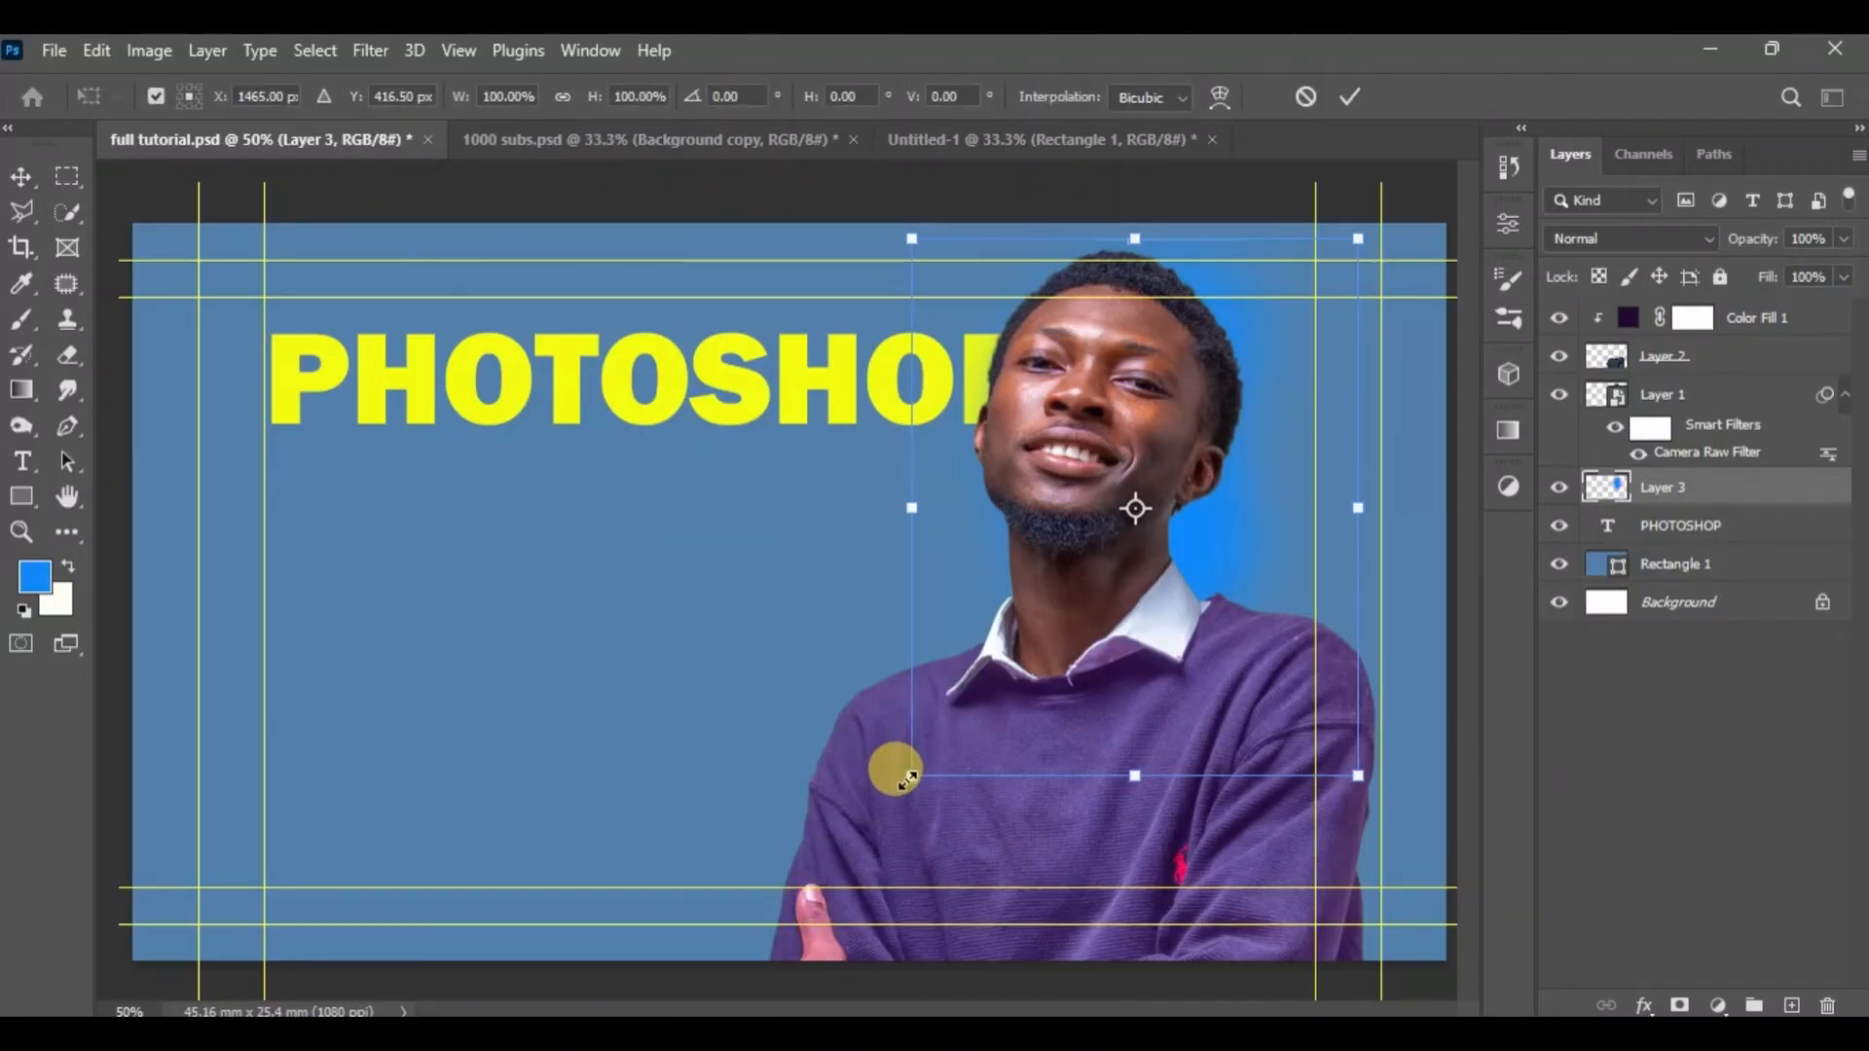
drag(905, 779, 628, 714)
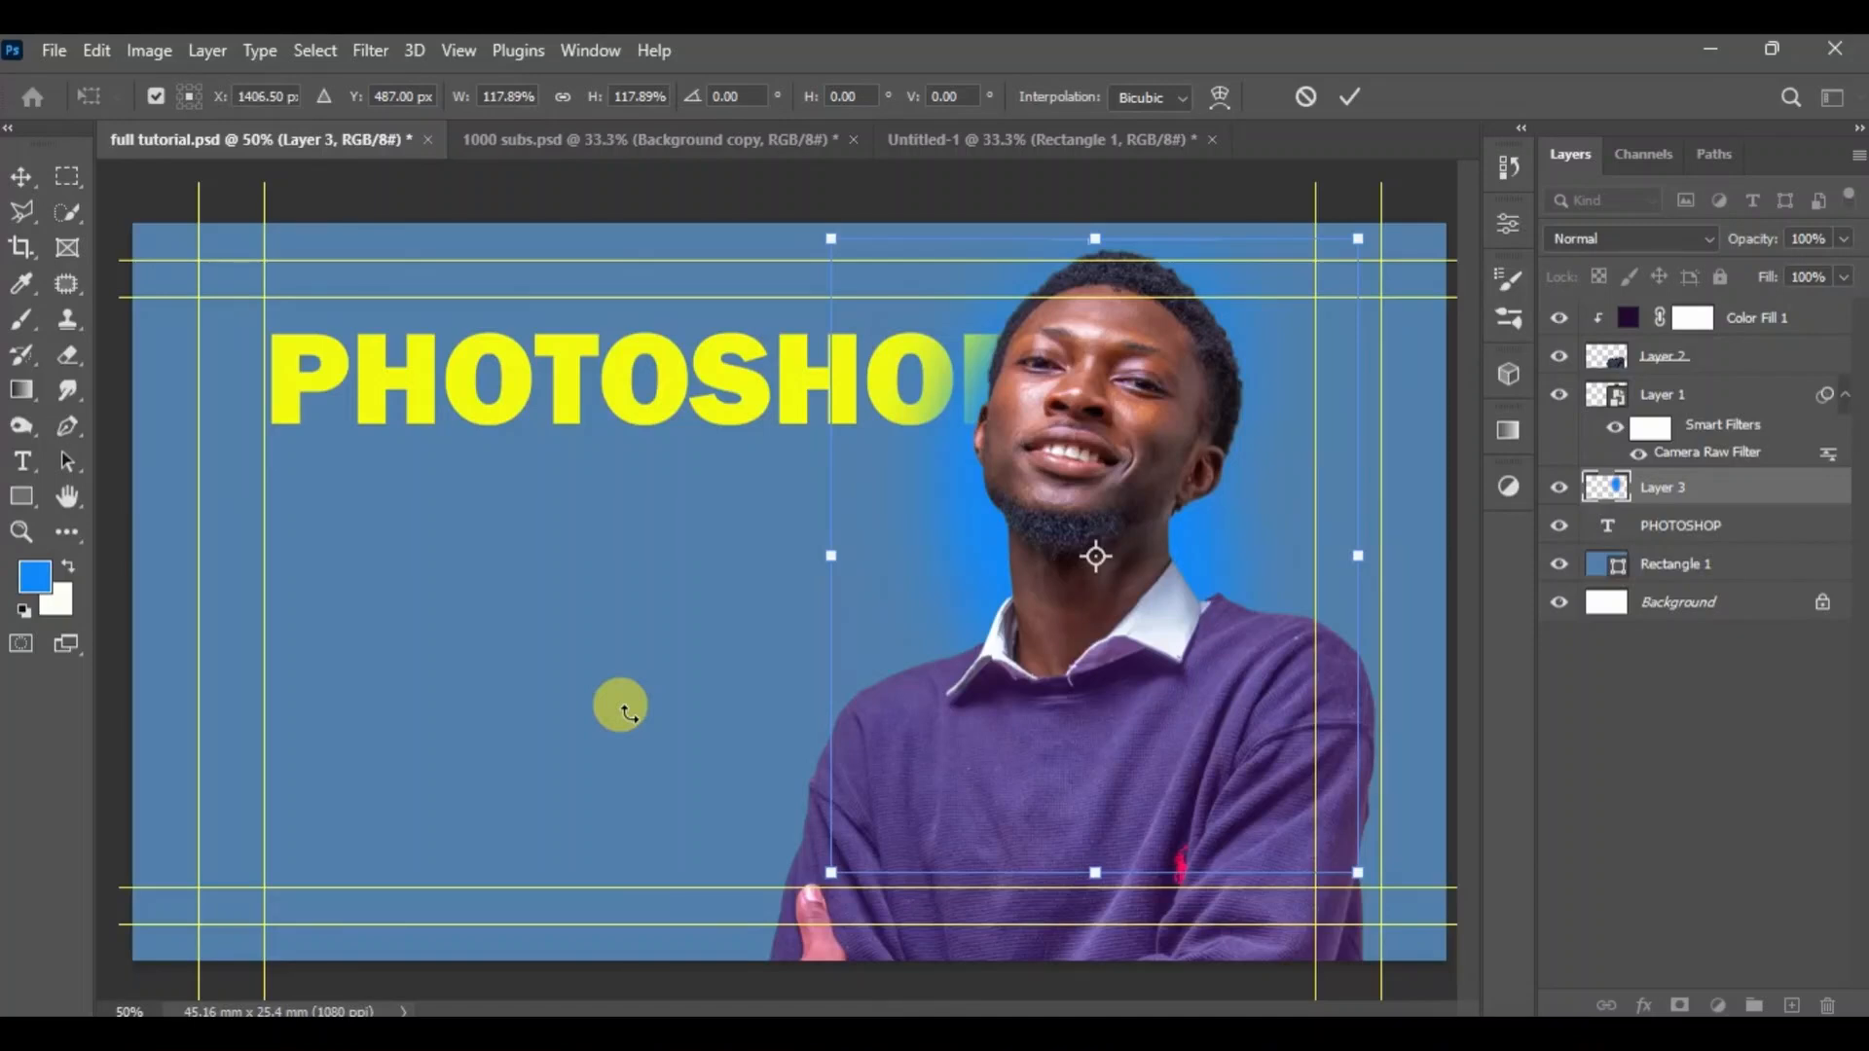
Look at the layers in the 1000 subs.psd and Untitled-1 documents, and return to full tutorial.psd.
click(588, 136)
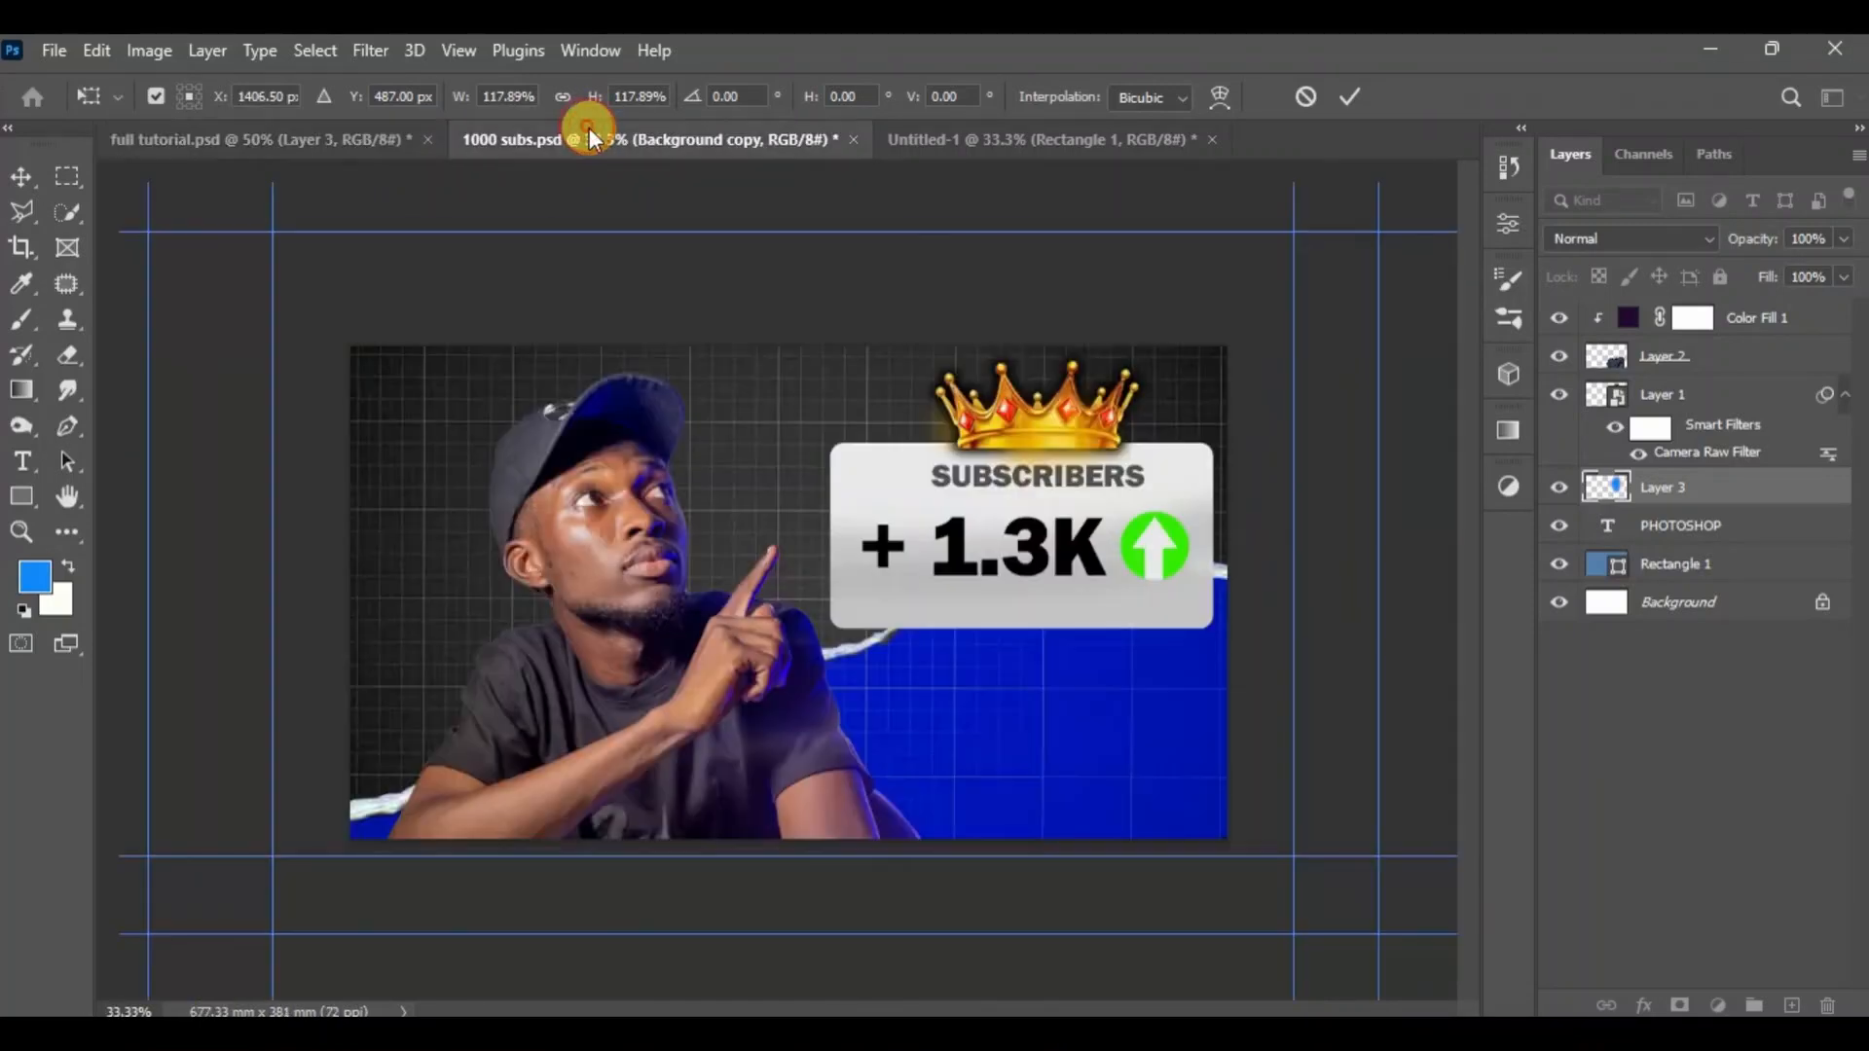
click(1228, 348)
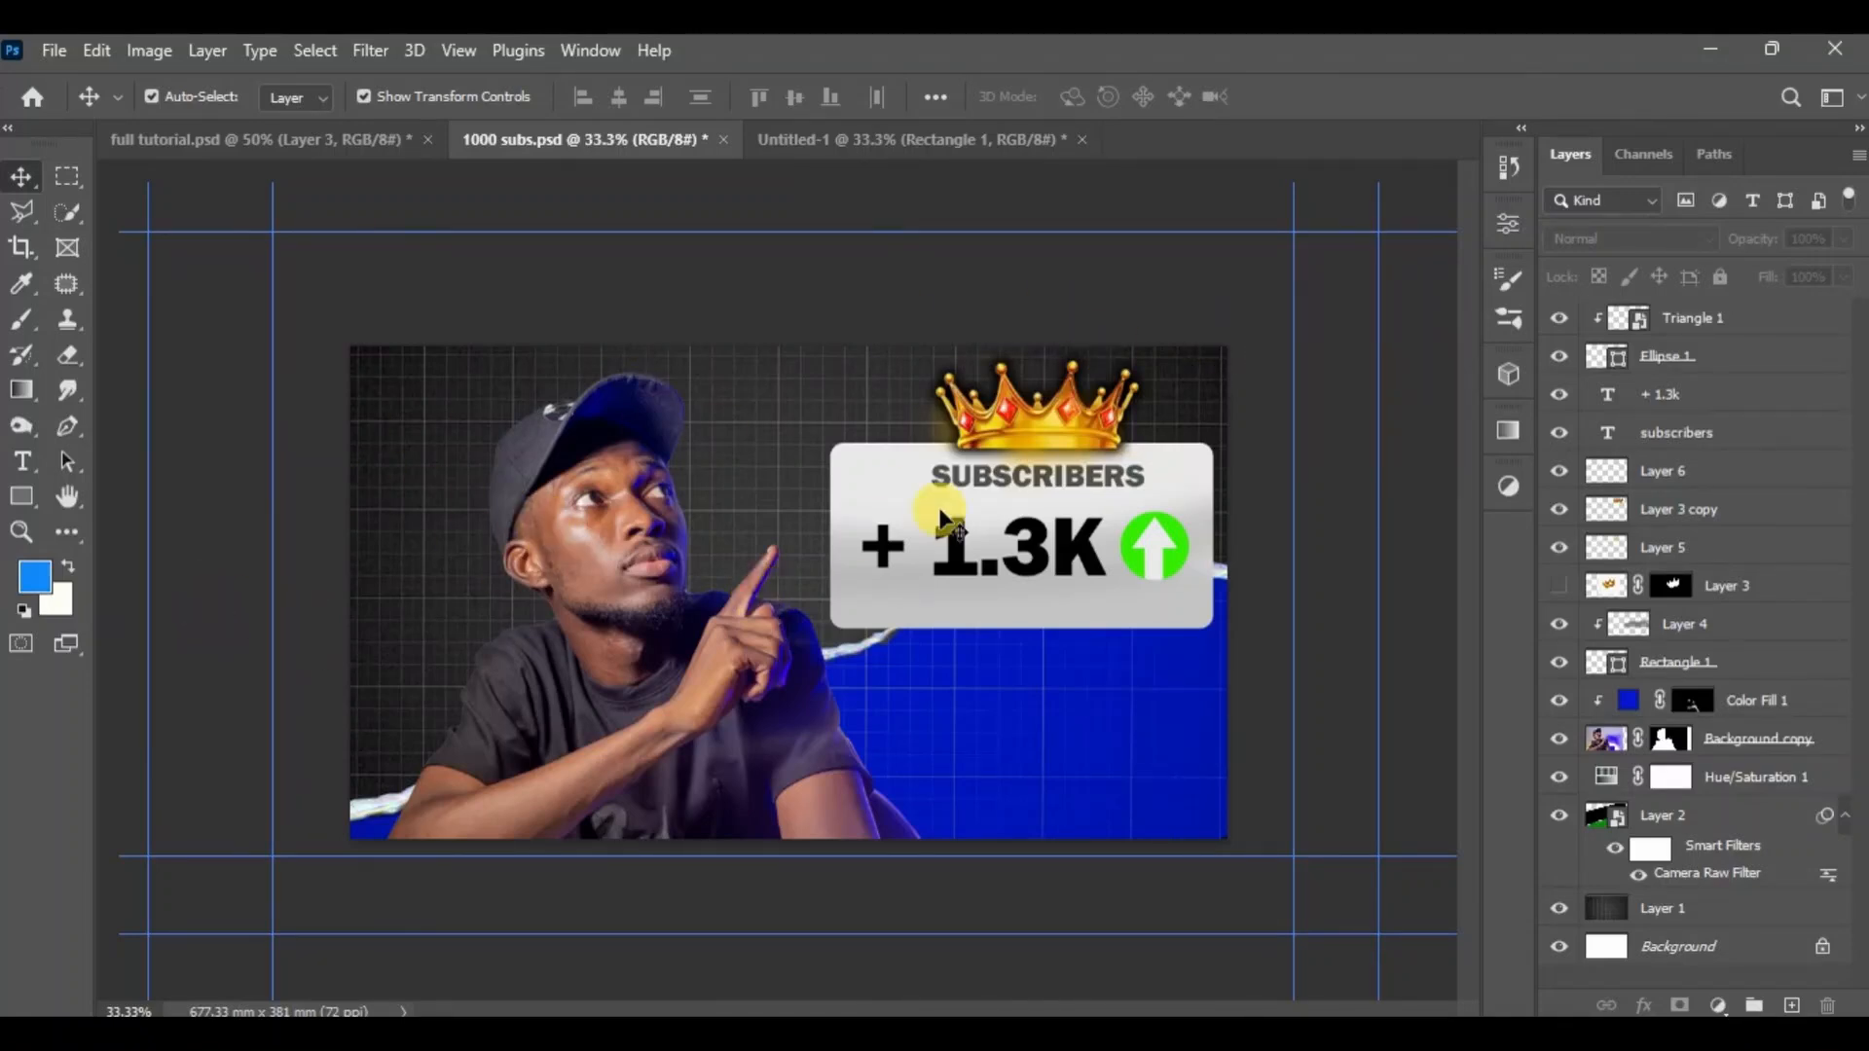
click(802, 148)
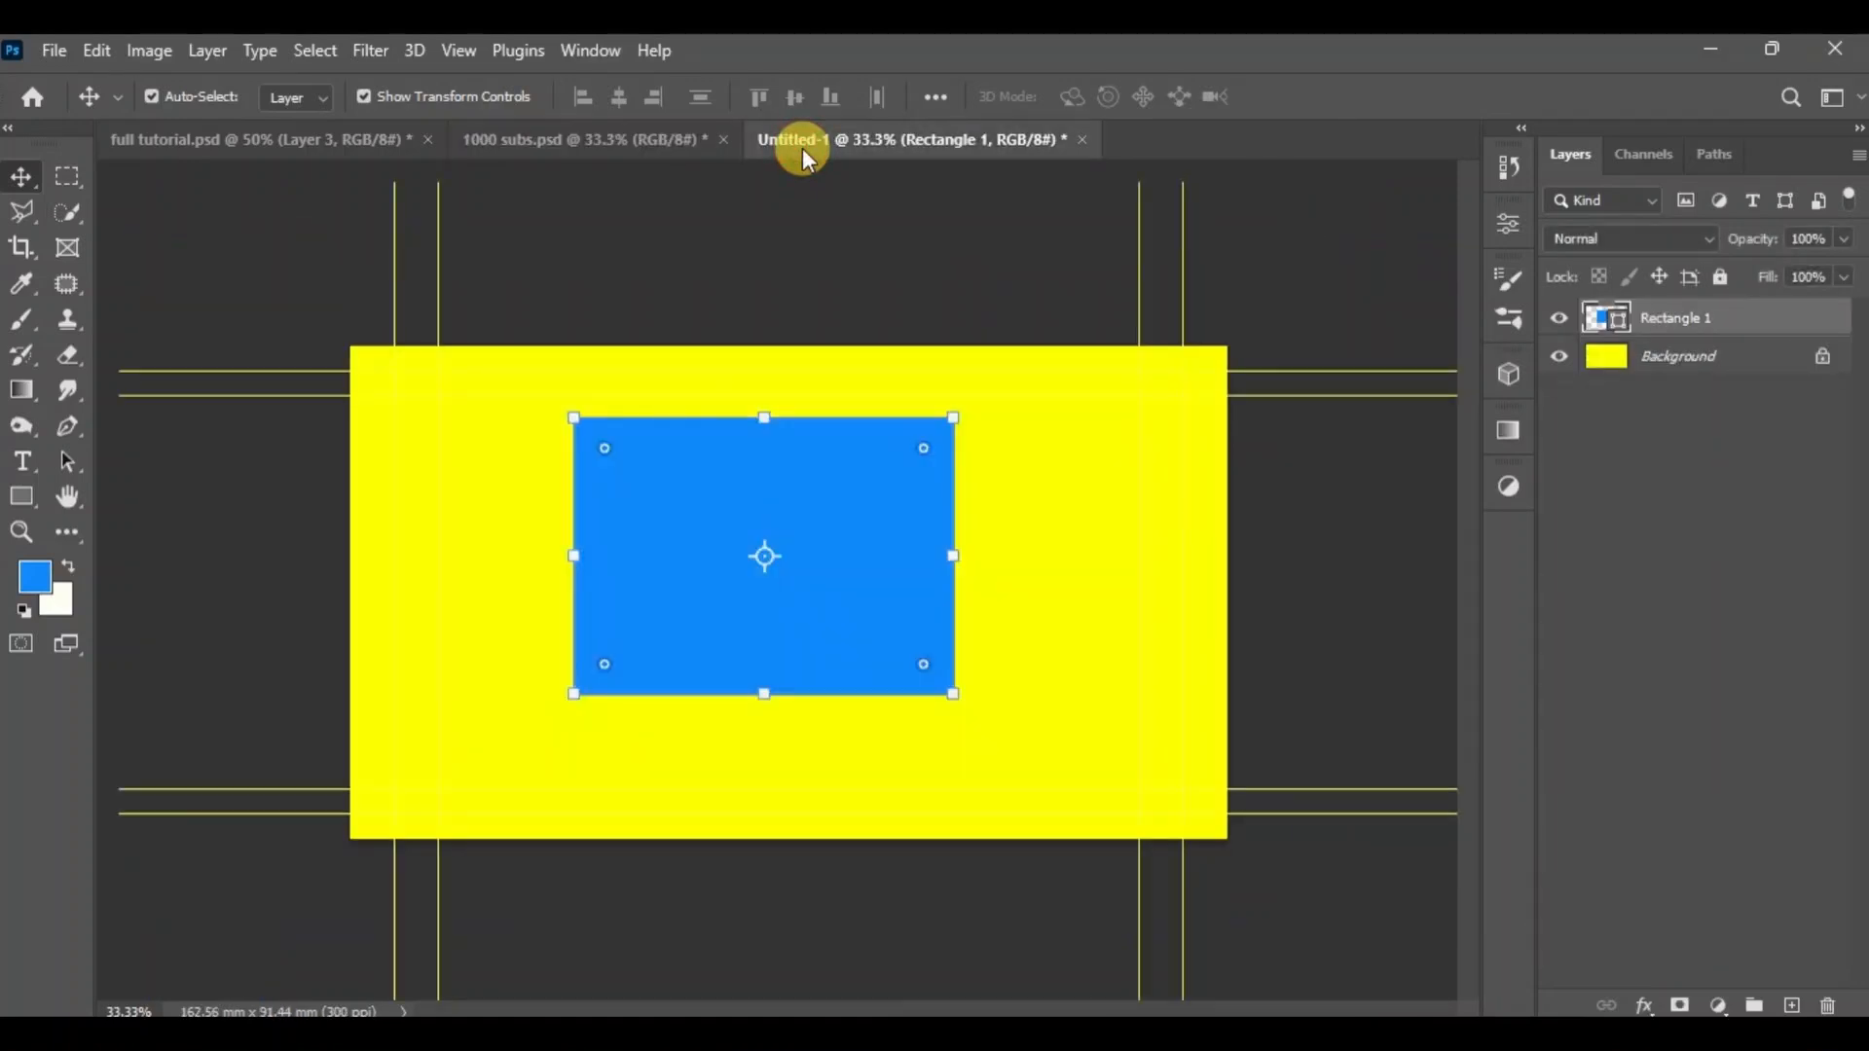
click(312, 142)
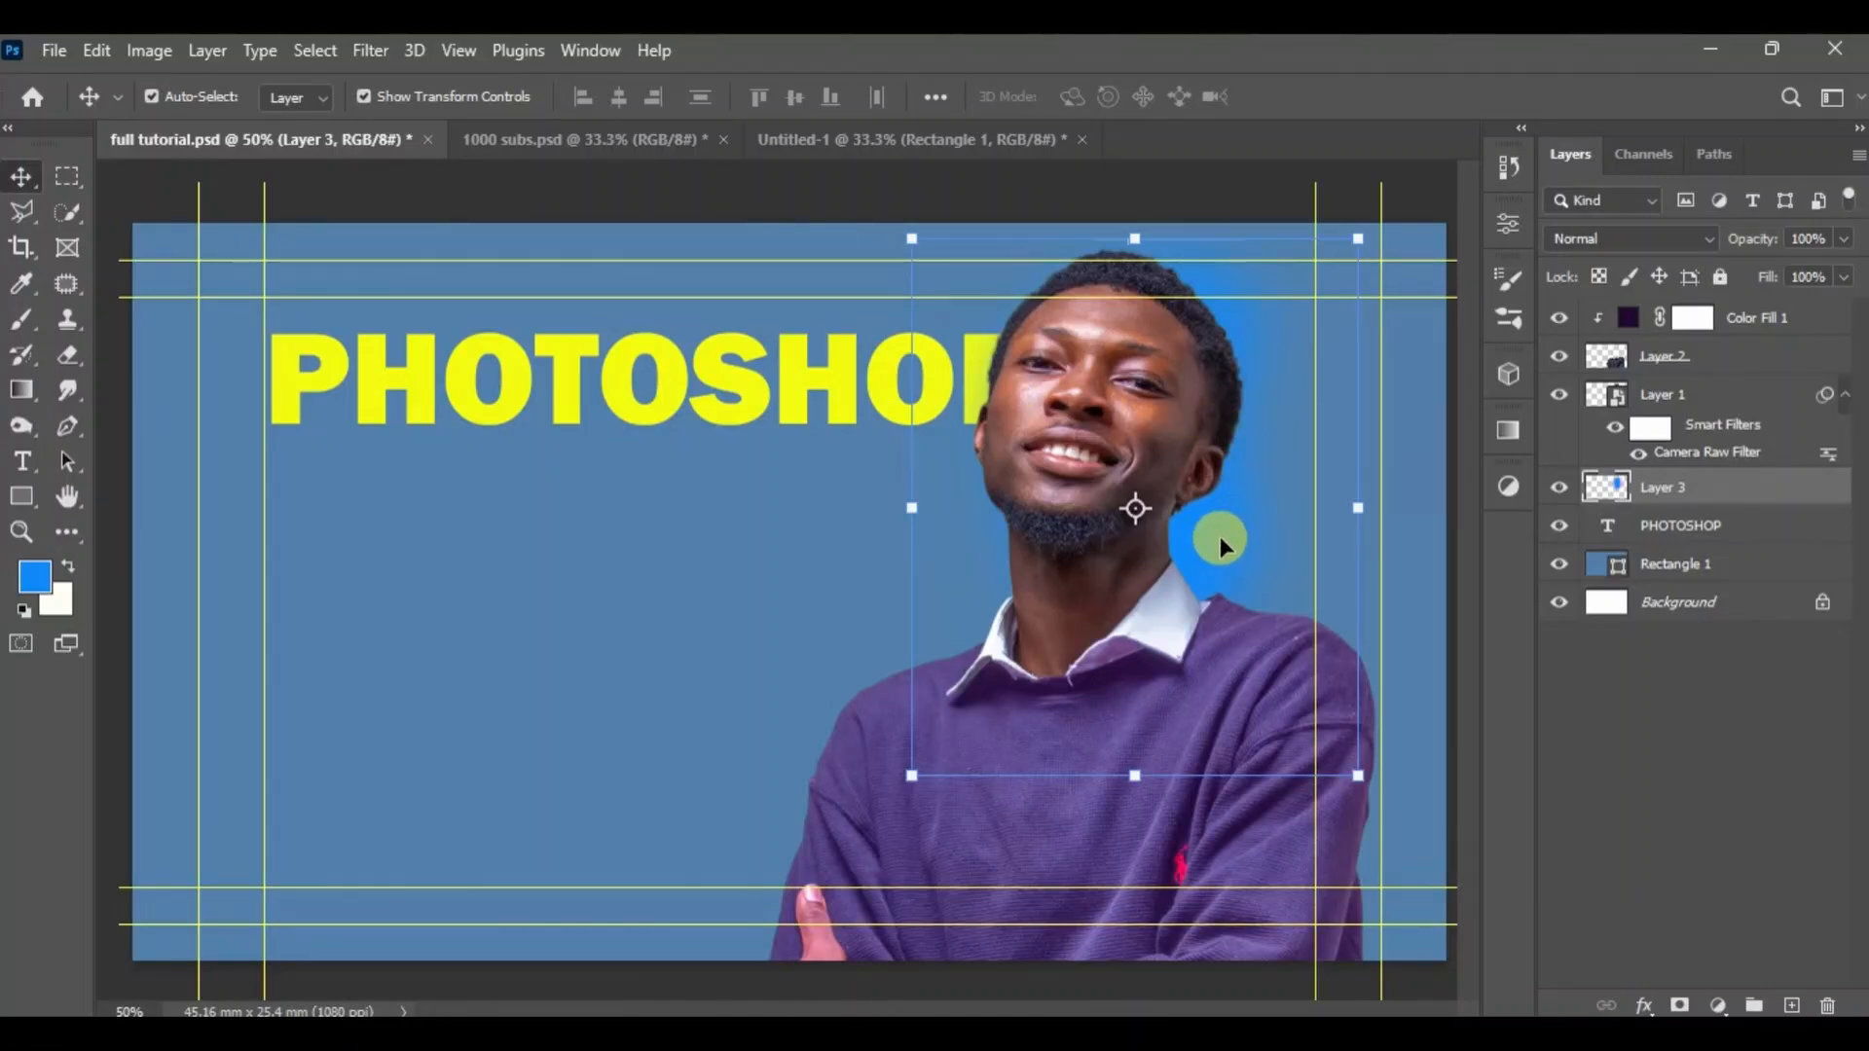
Move Layer 3 to the top of the layer stack and shift its blue blob left over the portrait's face.
drag(1723, 477, 1693, 303)
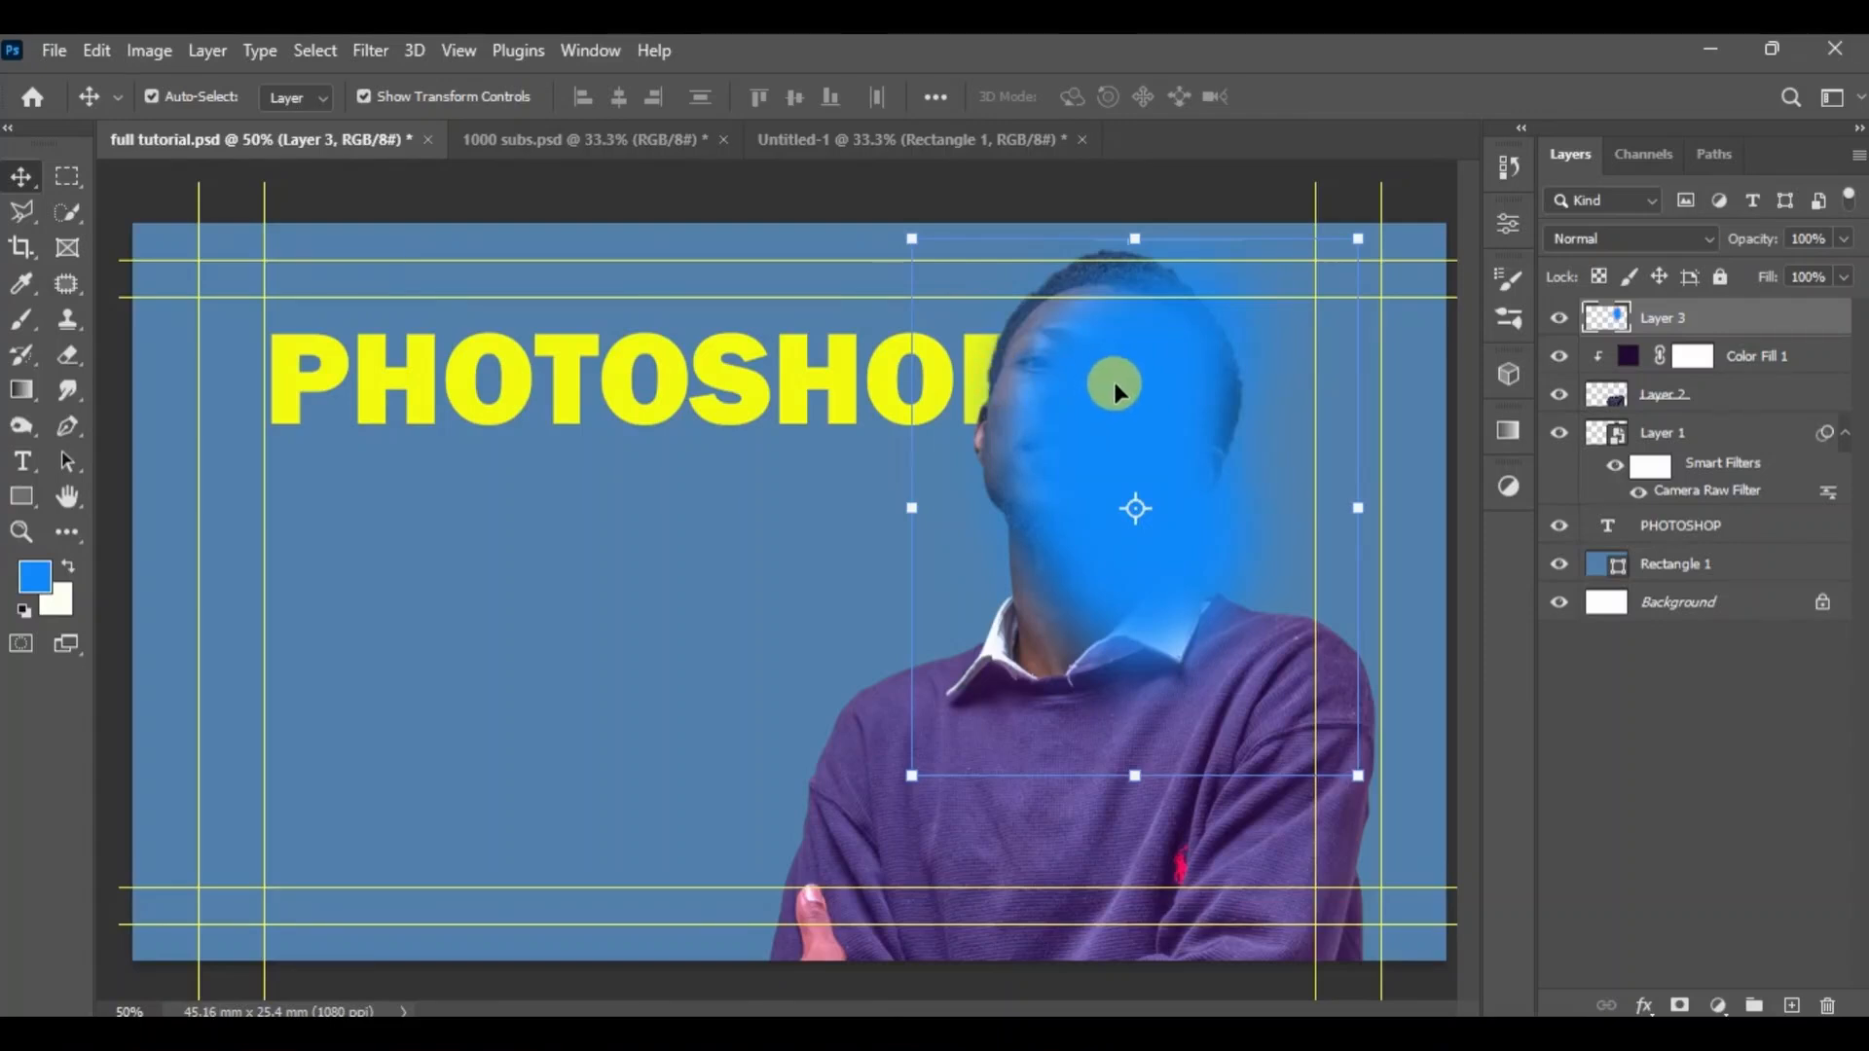
drag(1115, 390, 1052, 374)
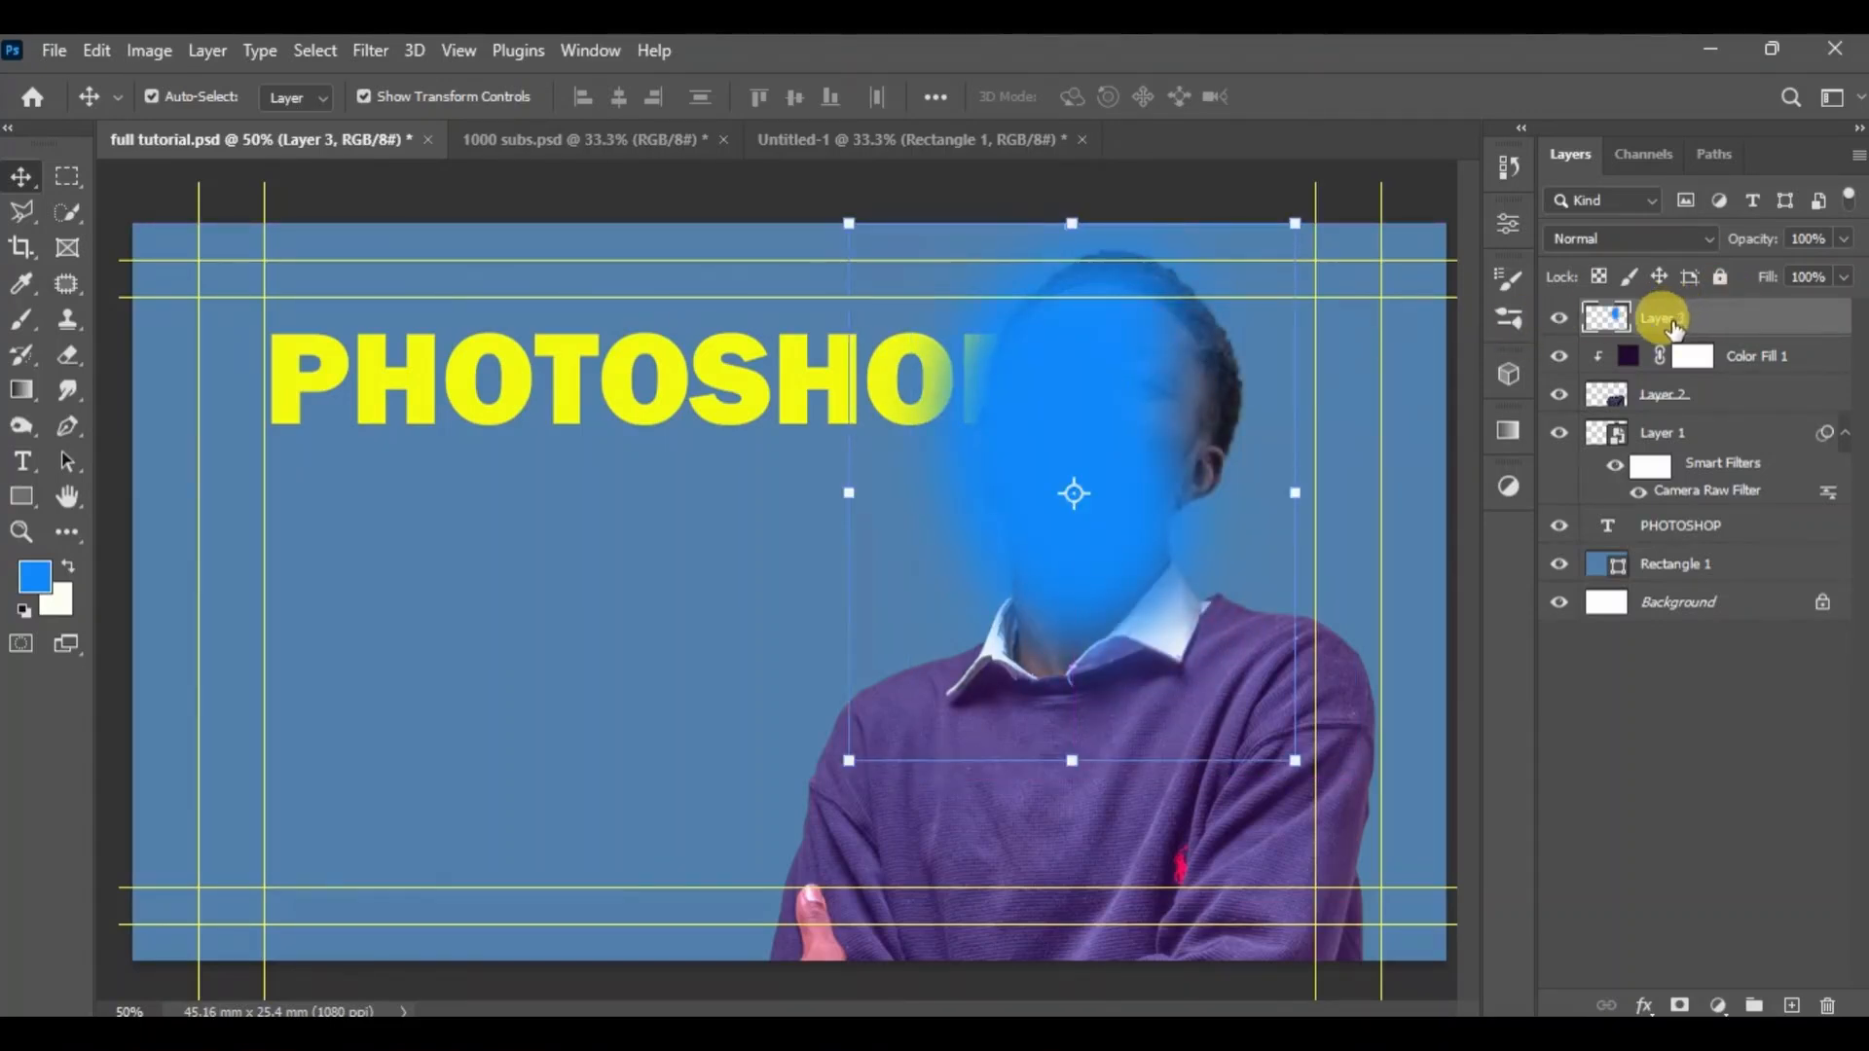
Rename Layer 3 to "blue paint" and nudge its blob slightly upward over the face.
double_click(1666, 319)
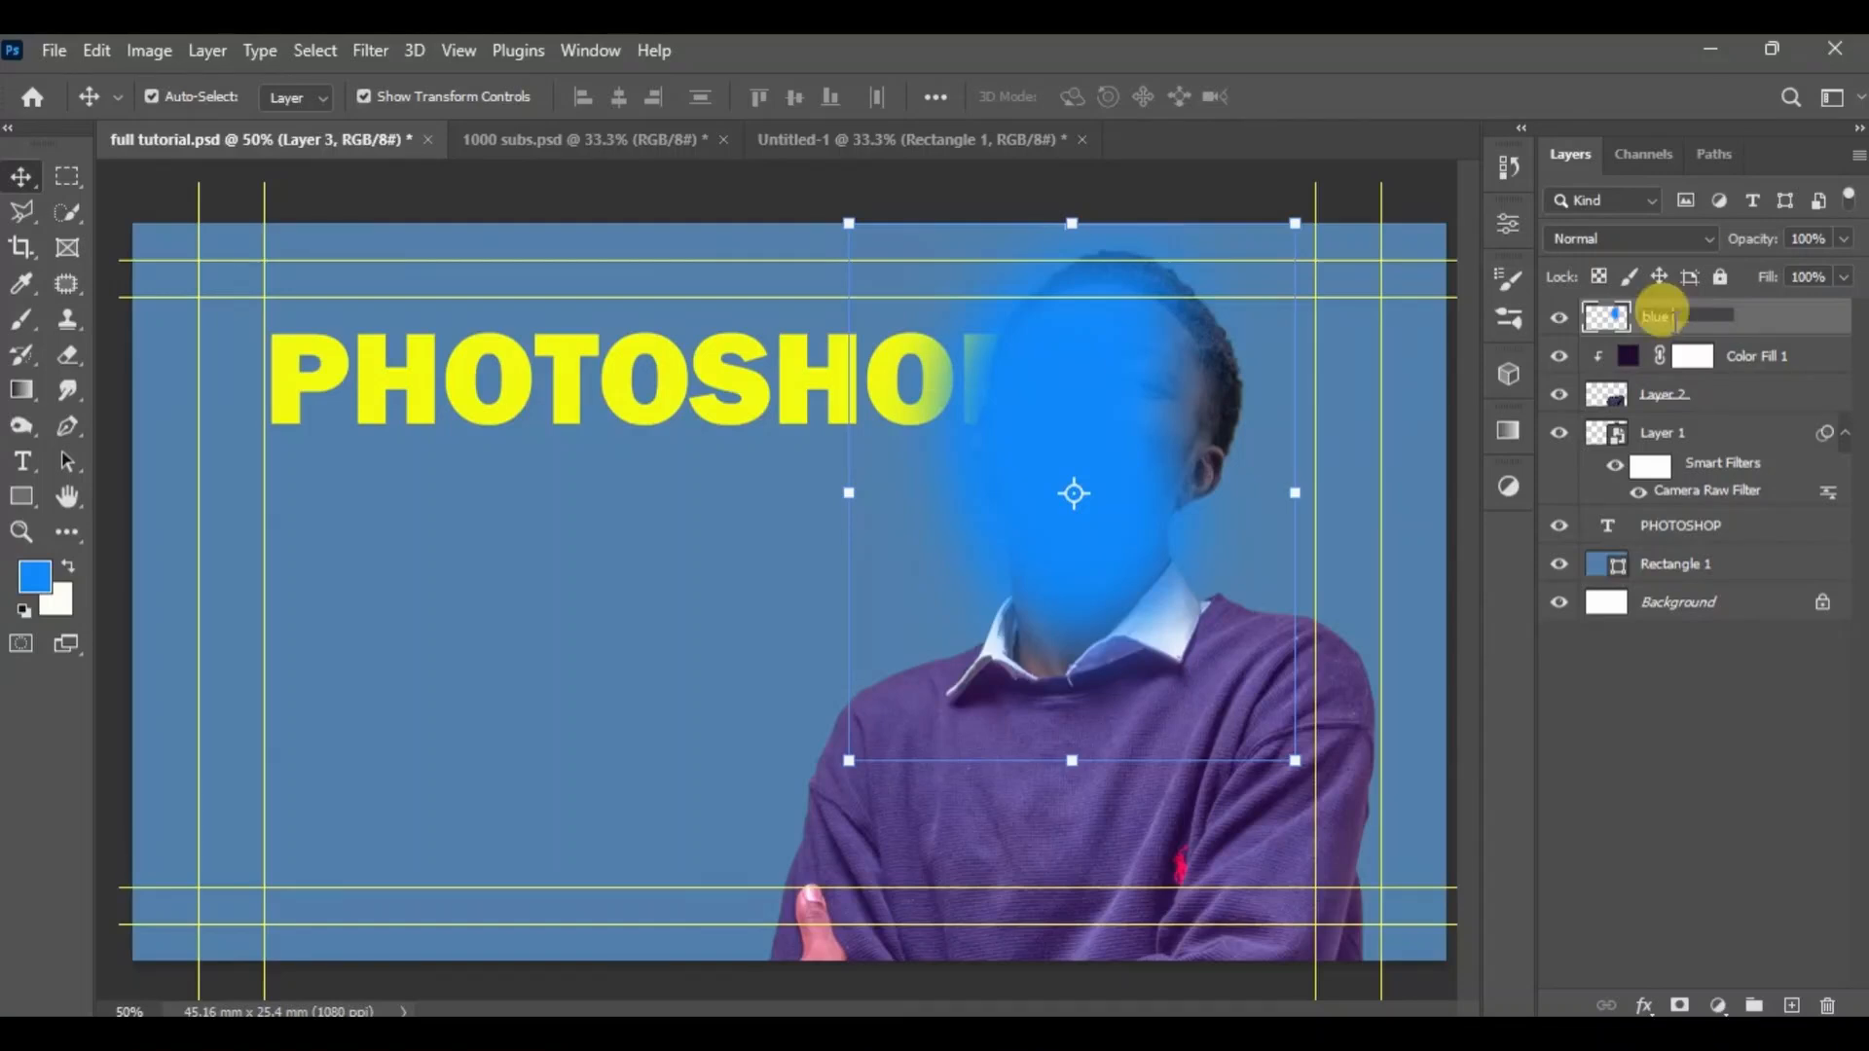
text(blue paint)
key(Return)
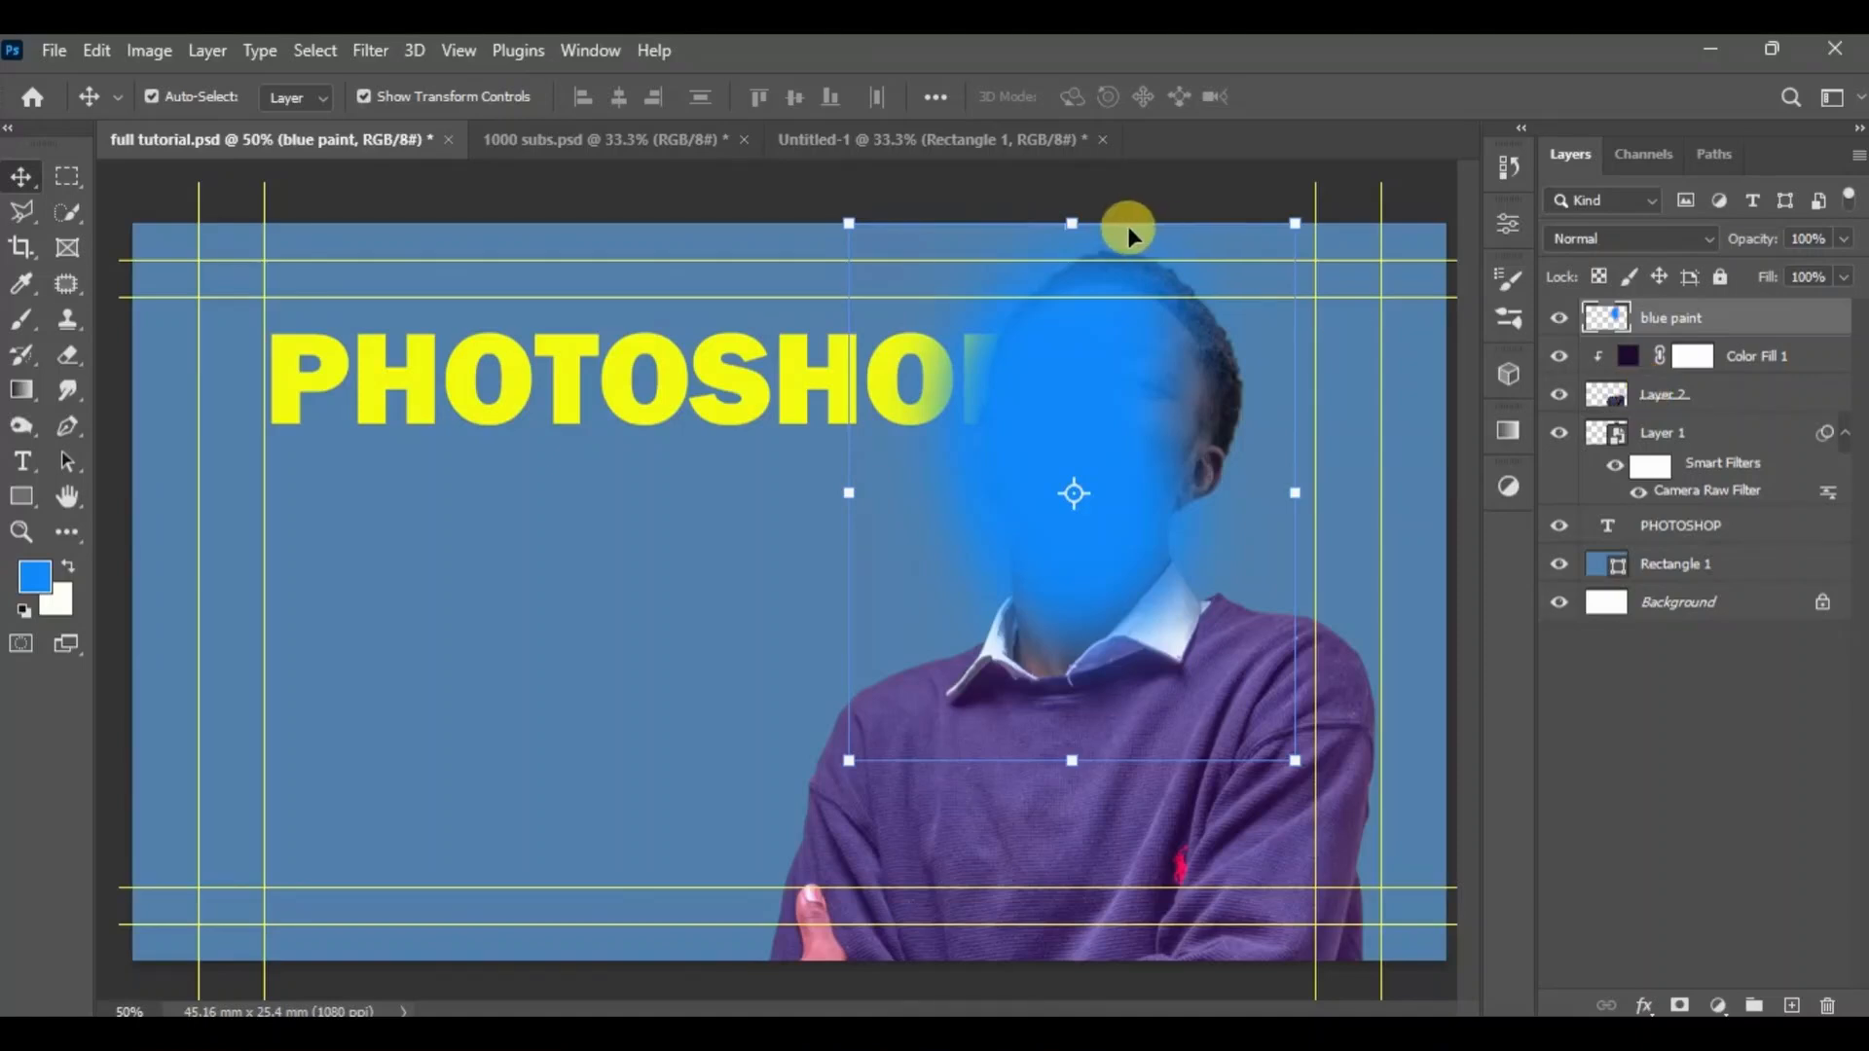
mouse_move(1083, 391)
mouse_down()
mouse_move(1083, 360)
mouse_move(1082, 386)
mouse_up()
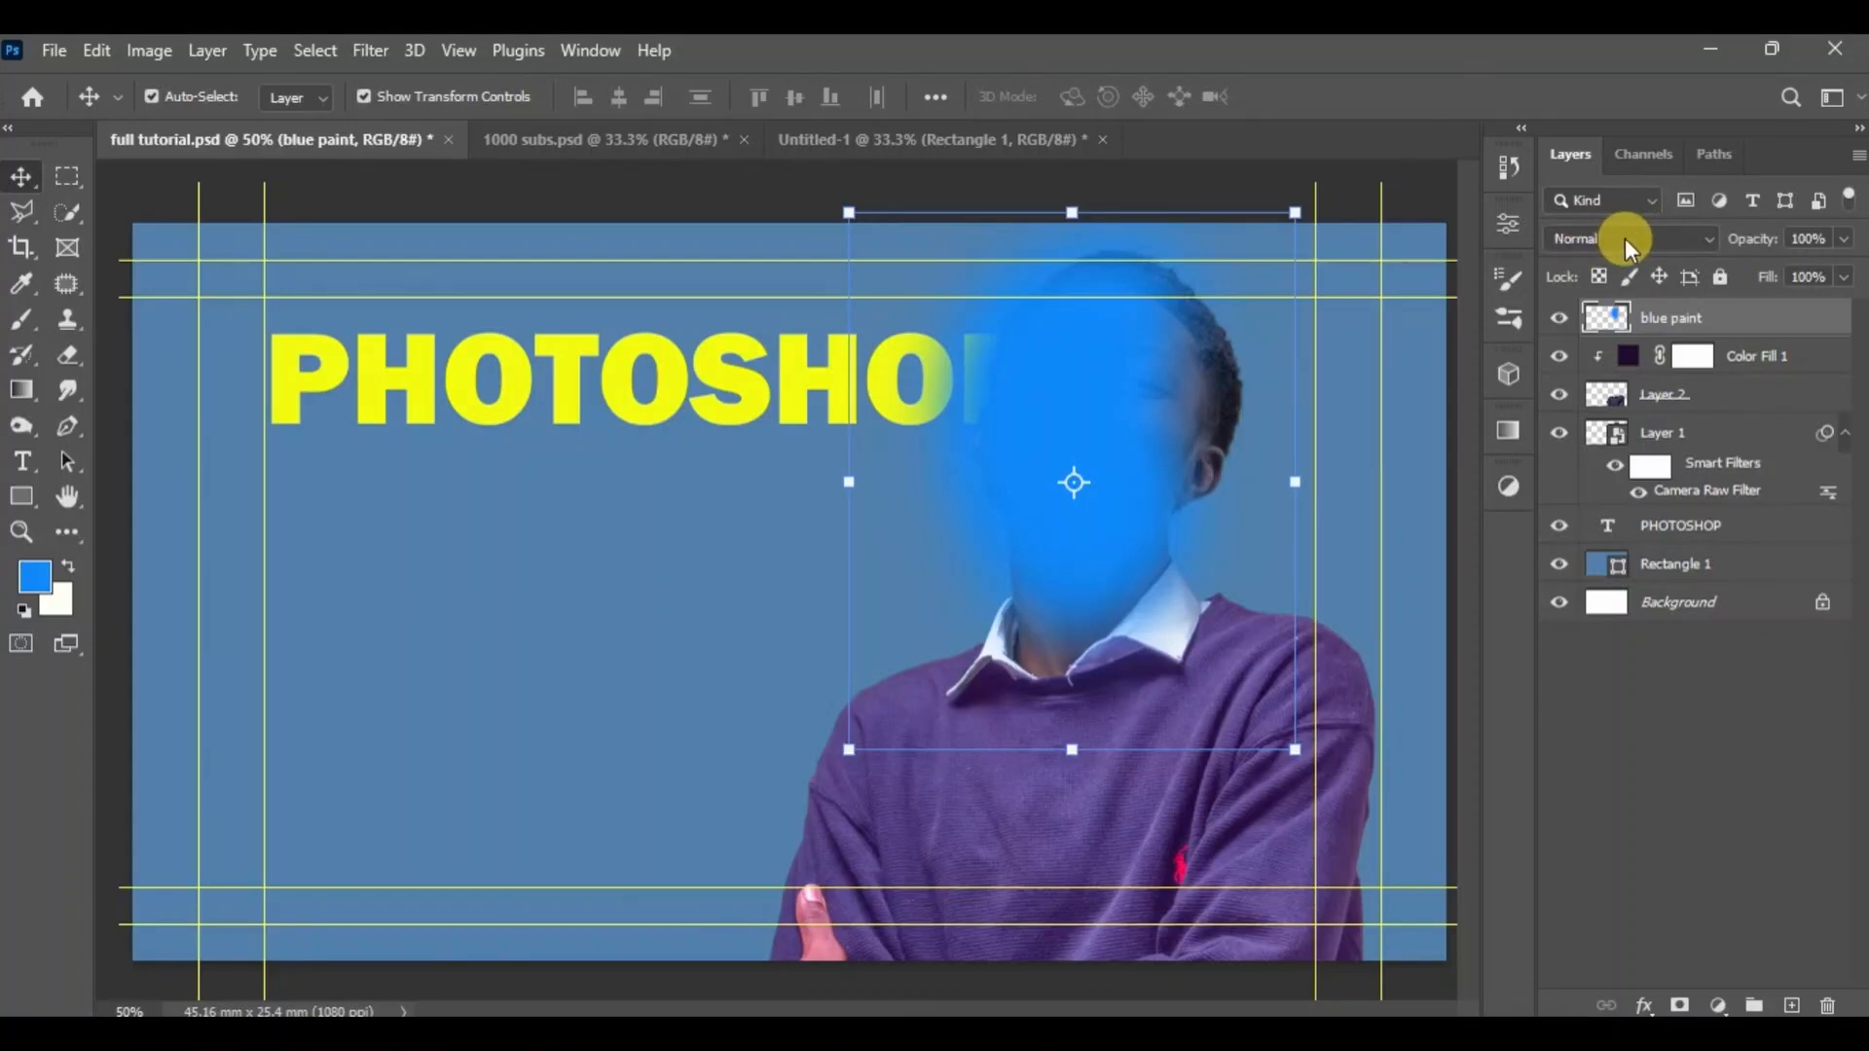
Set the blue paint layer's blend mode to Soft Light.
click(1709, 242)
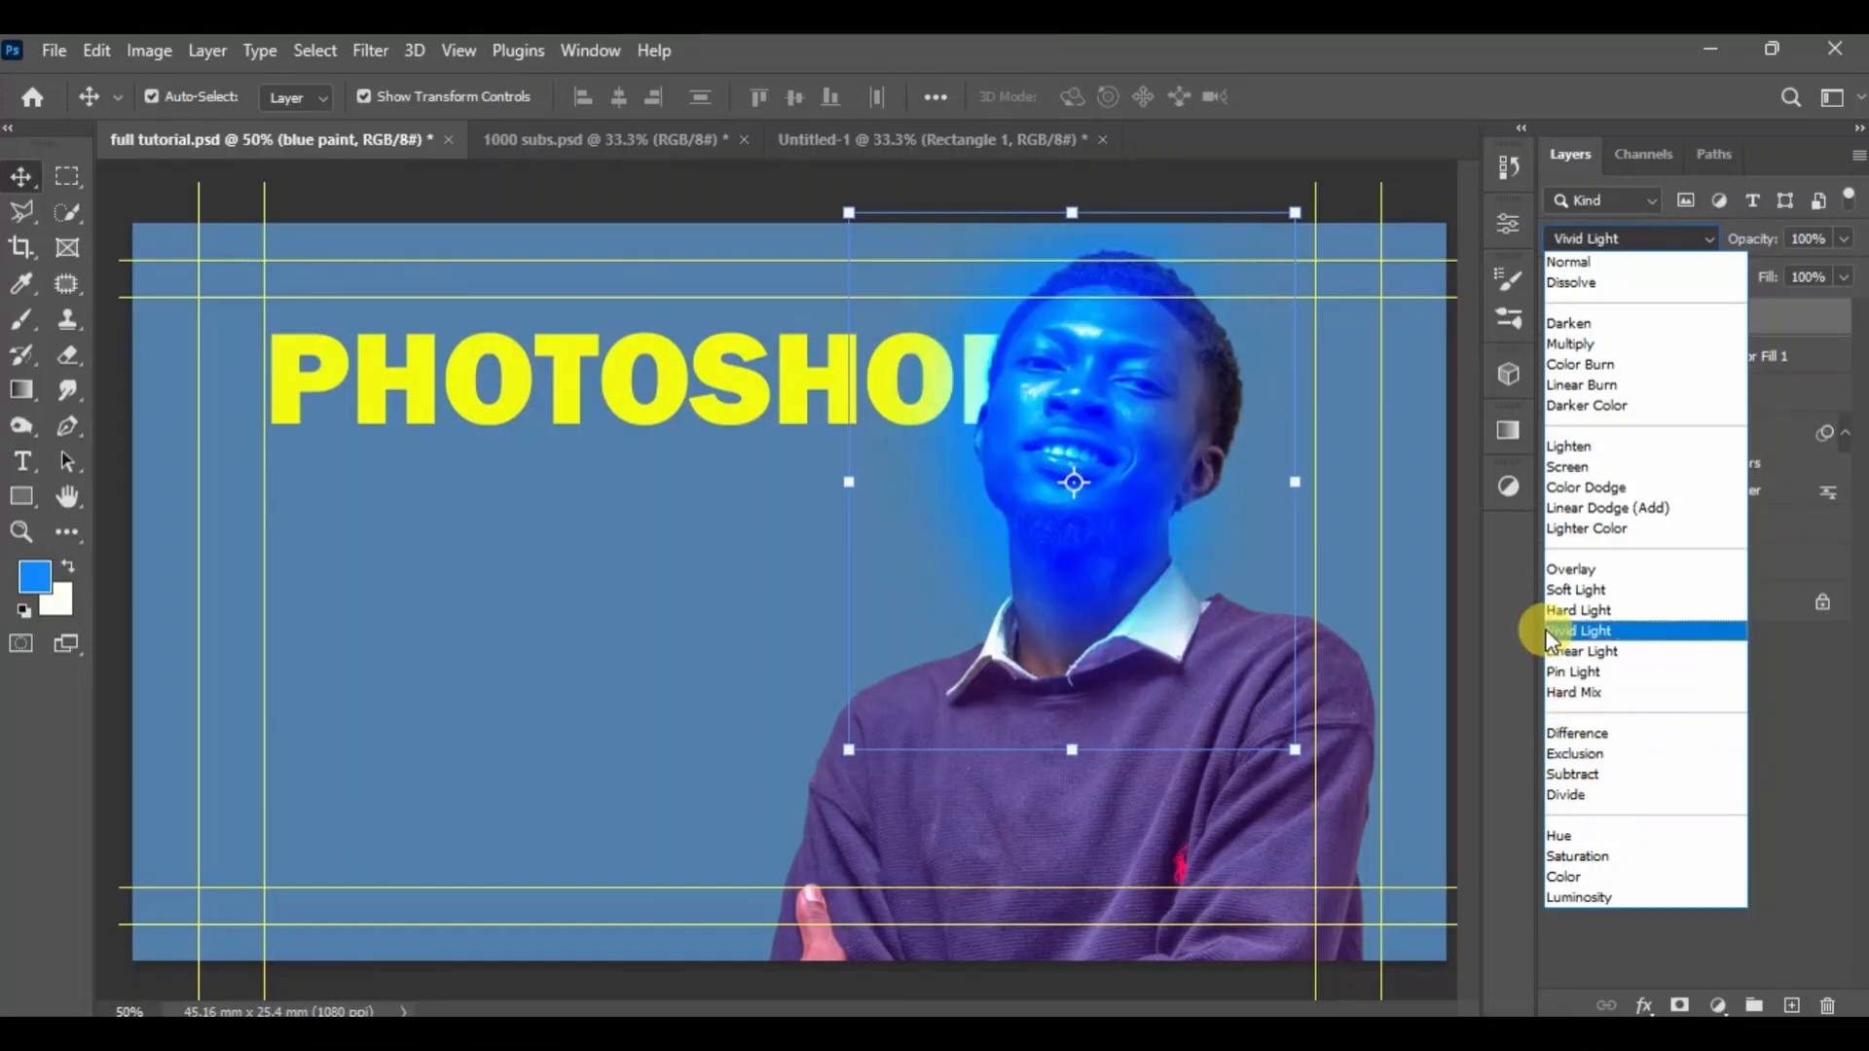
click(1549, 592)
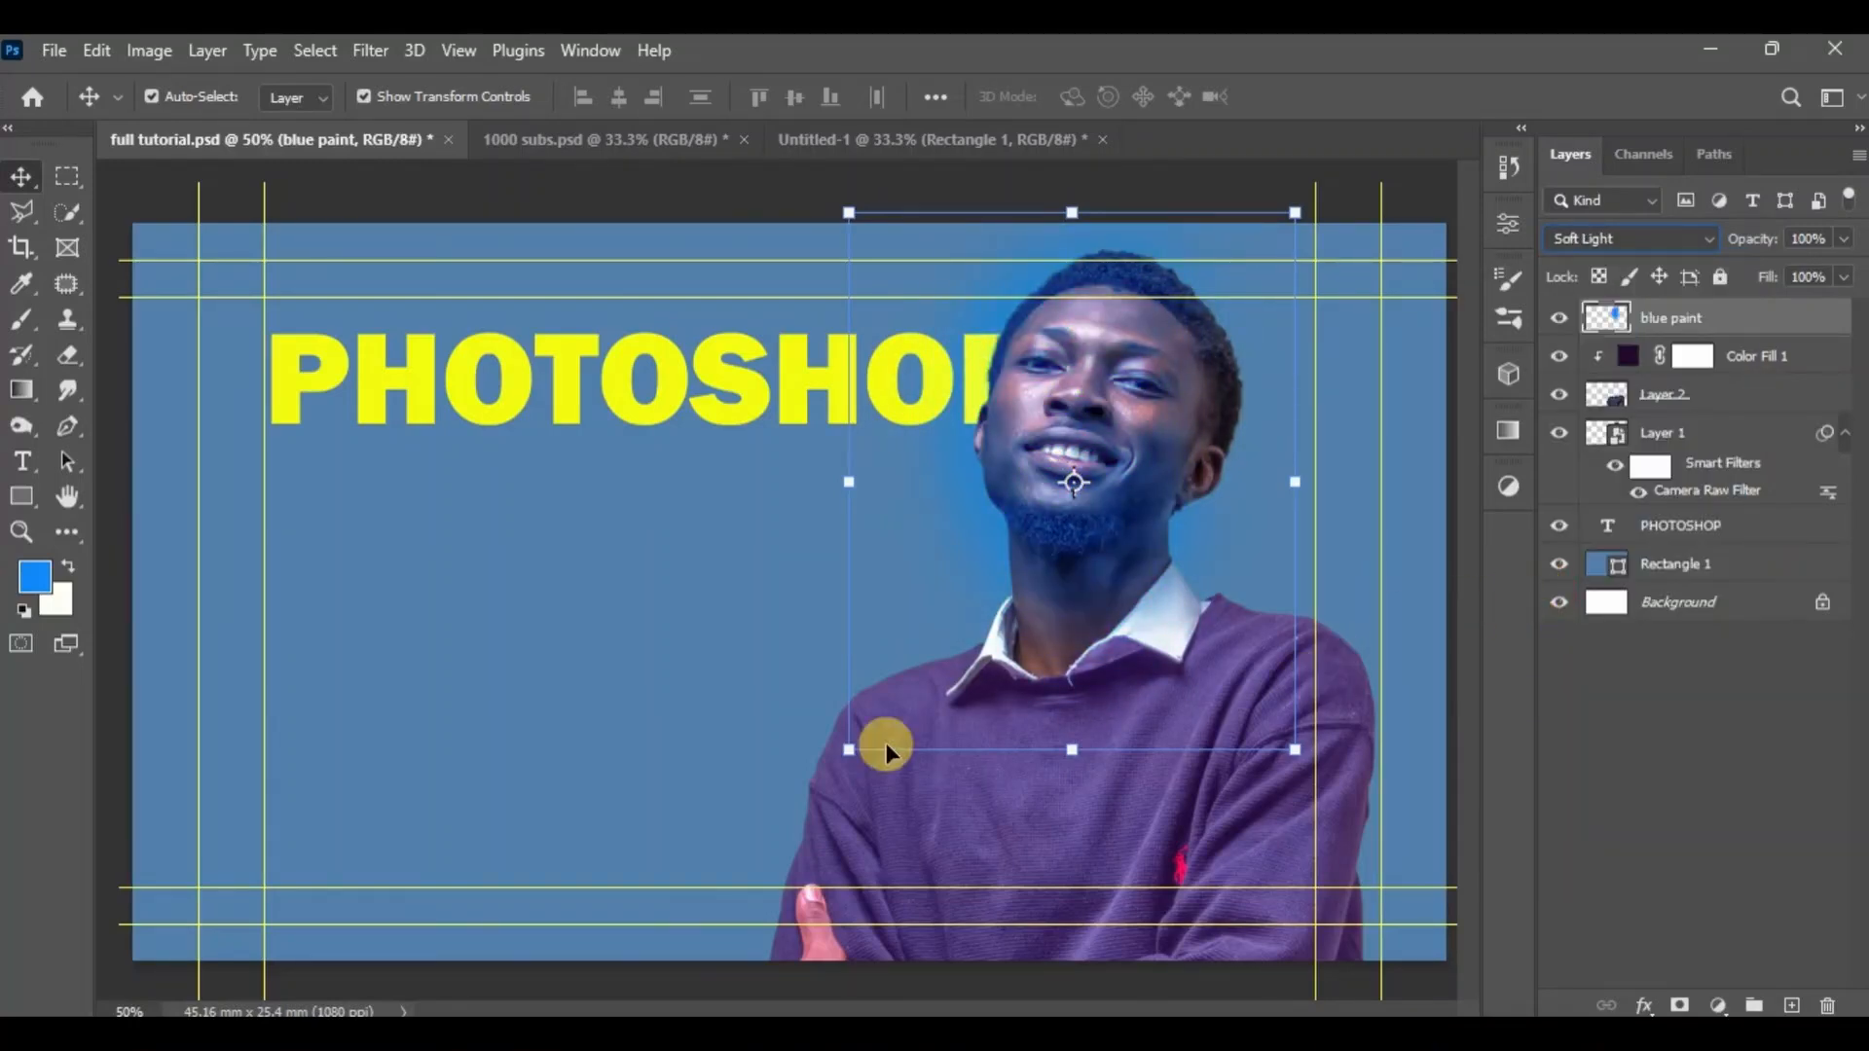
click(593, 737)
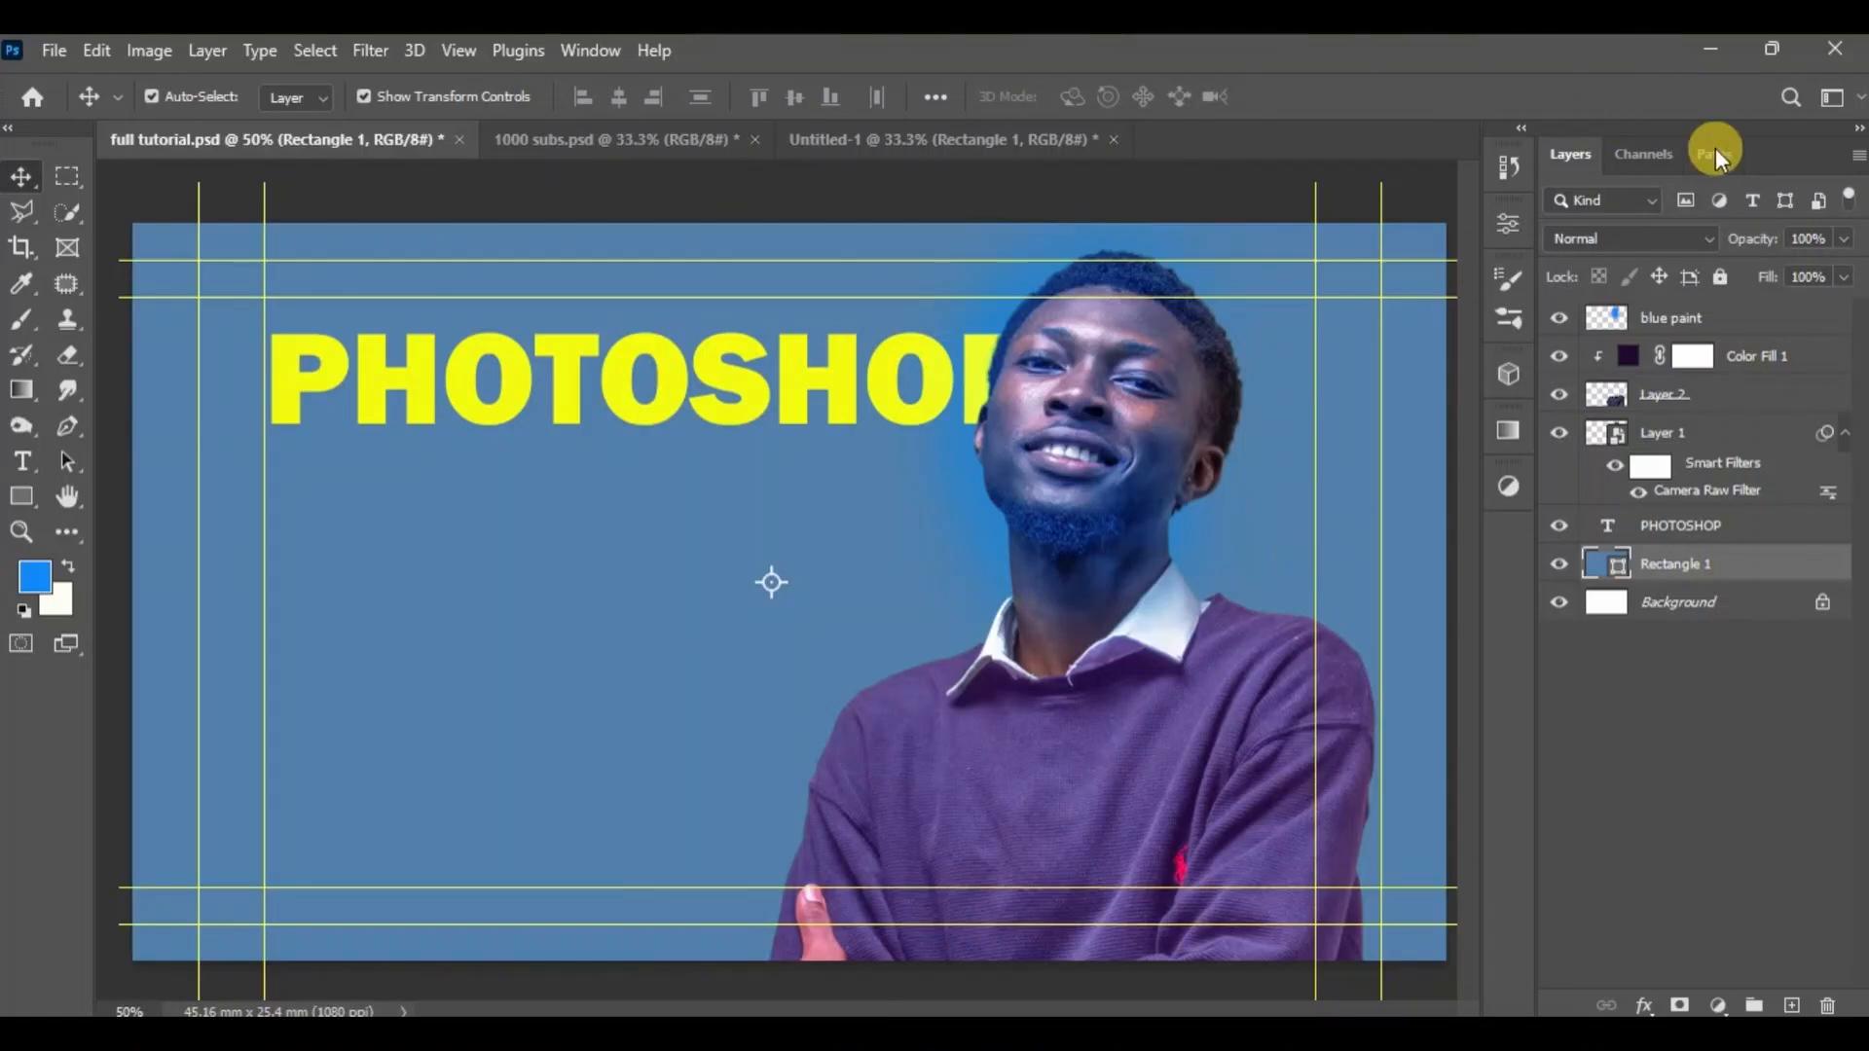
Switch the blue paint layer's blend mode to Normal and back to Soft Light for comparison.
click(1692, 315)
click(1691, 238)
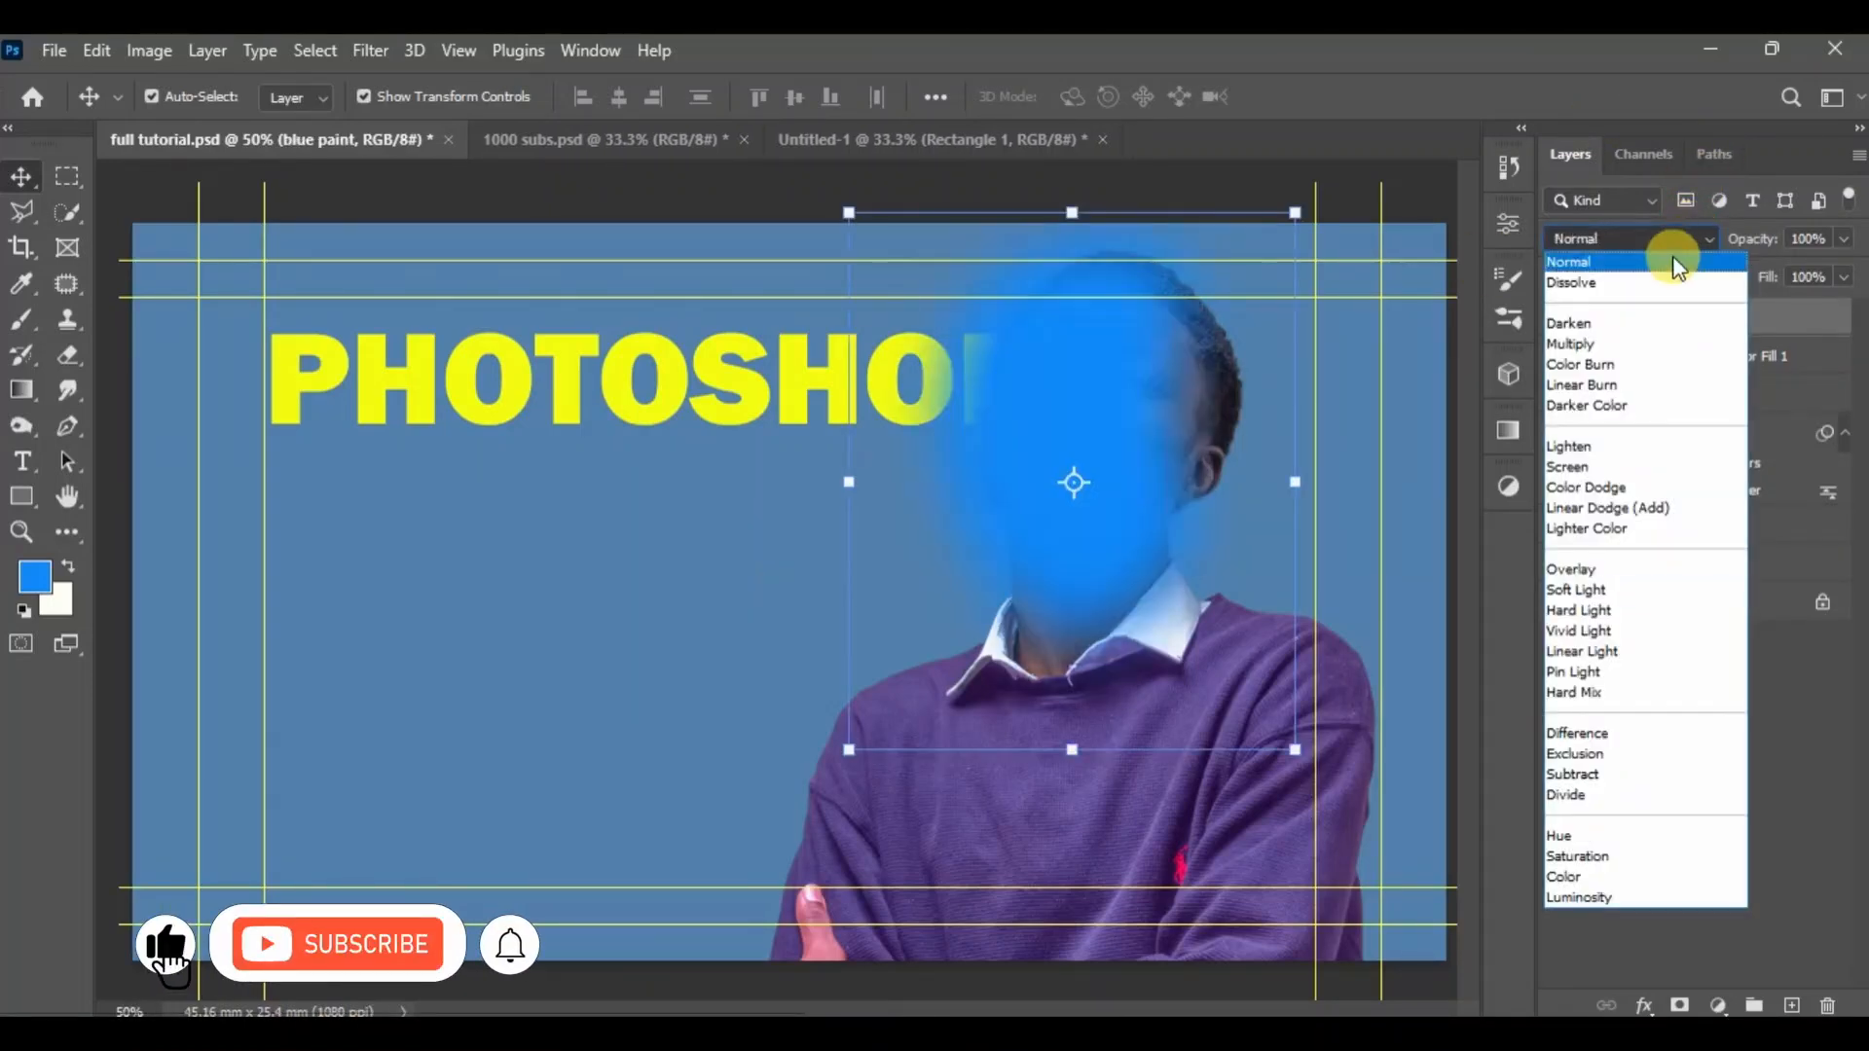
click(1673, 261)
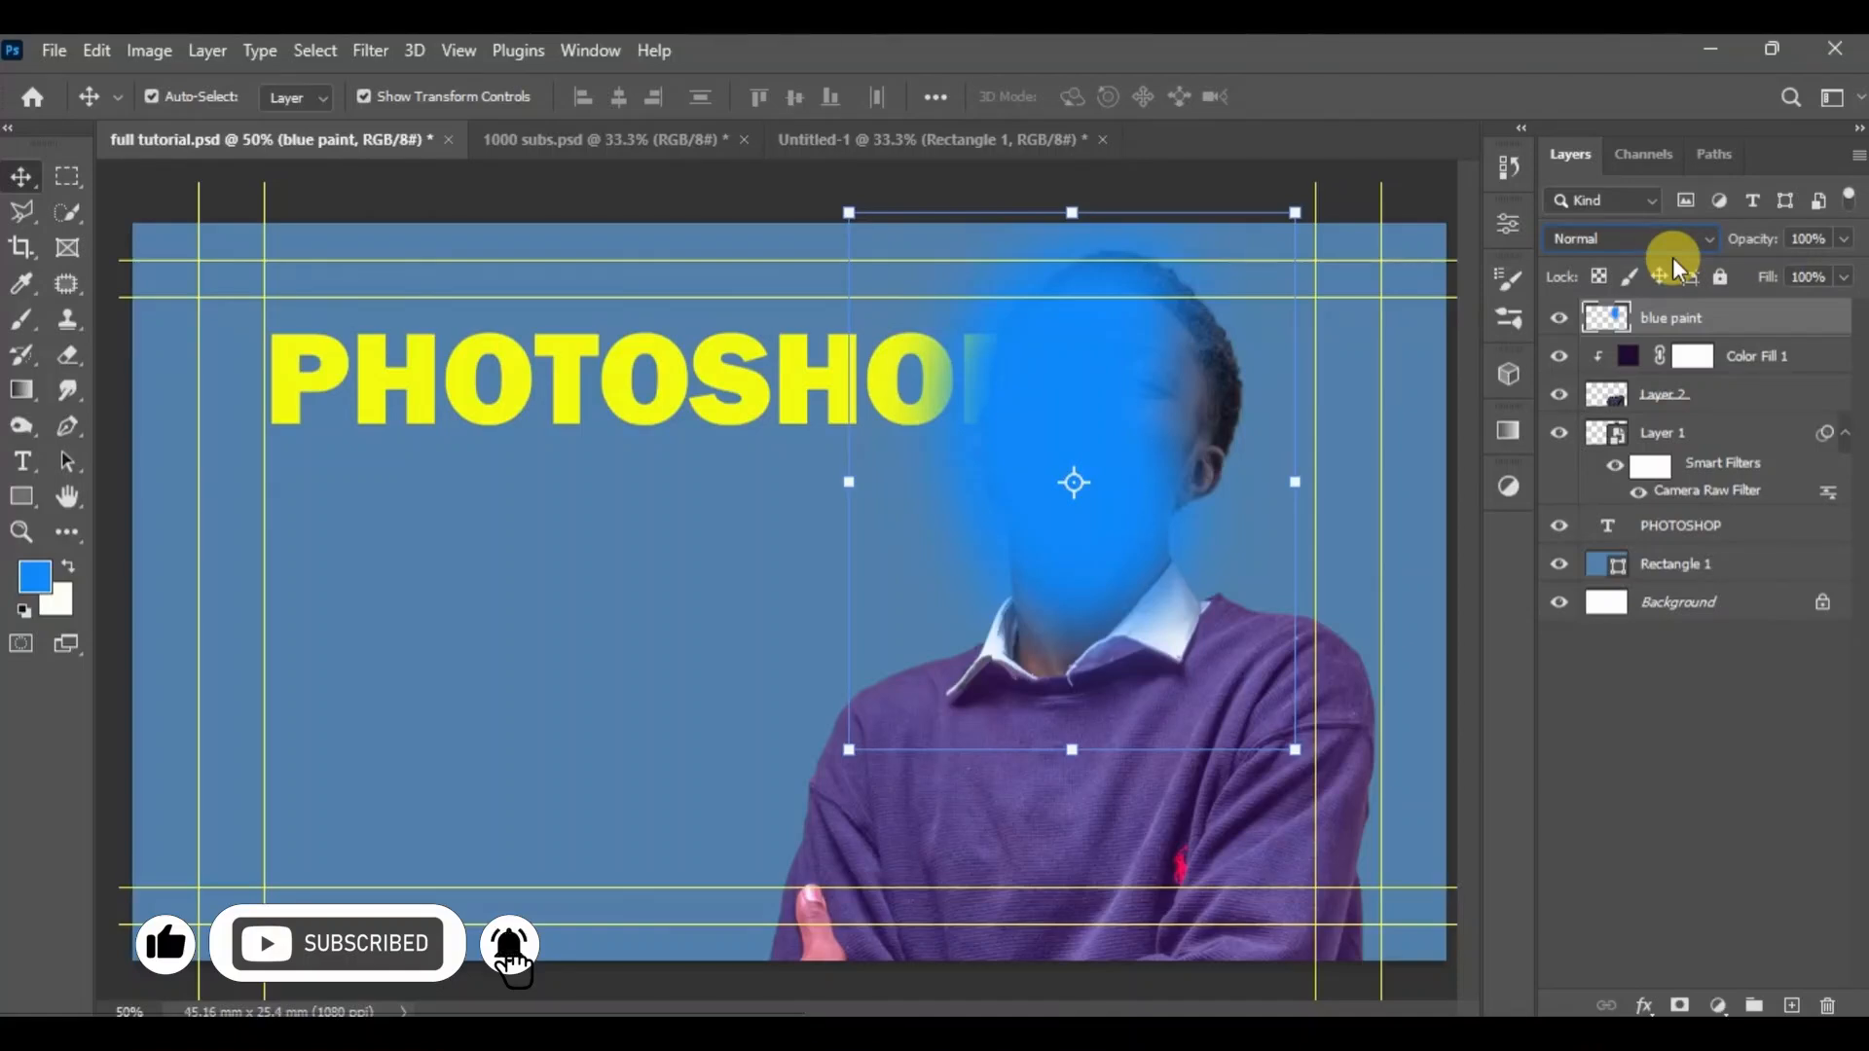
click(1662, 238)
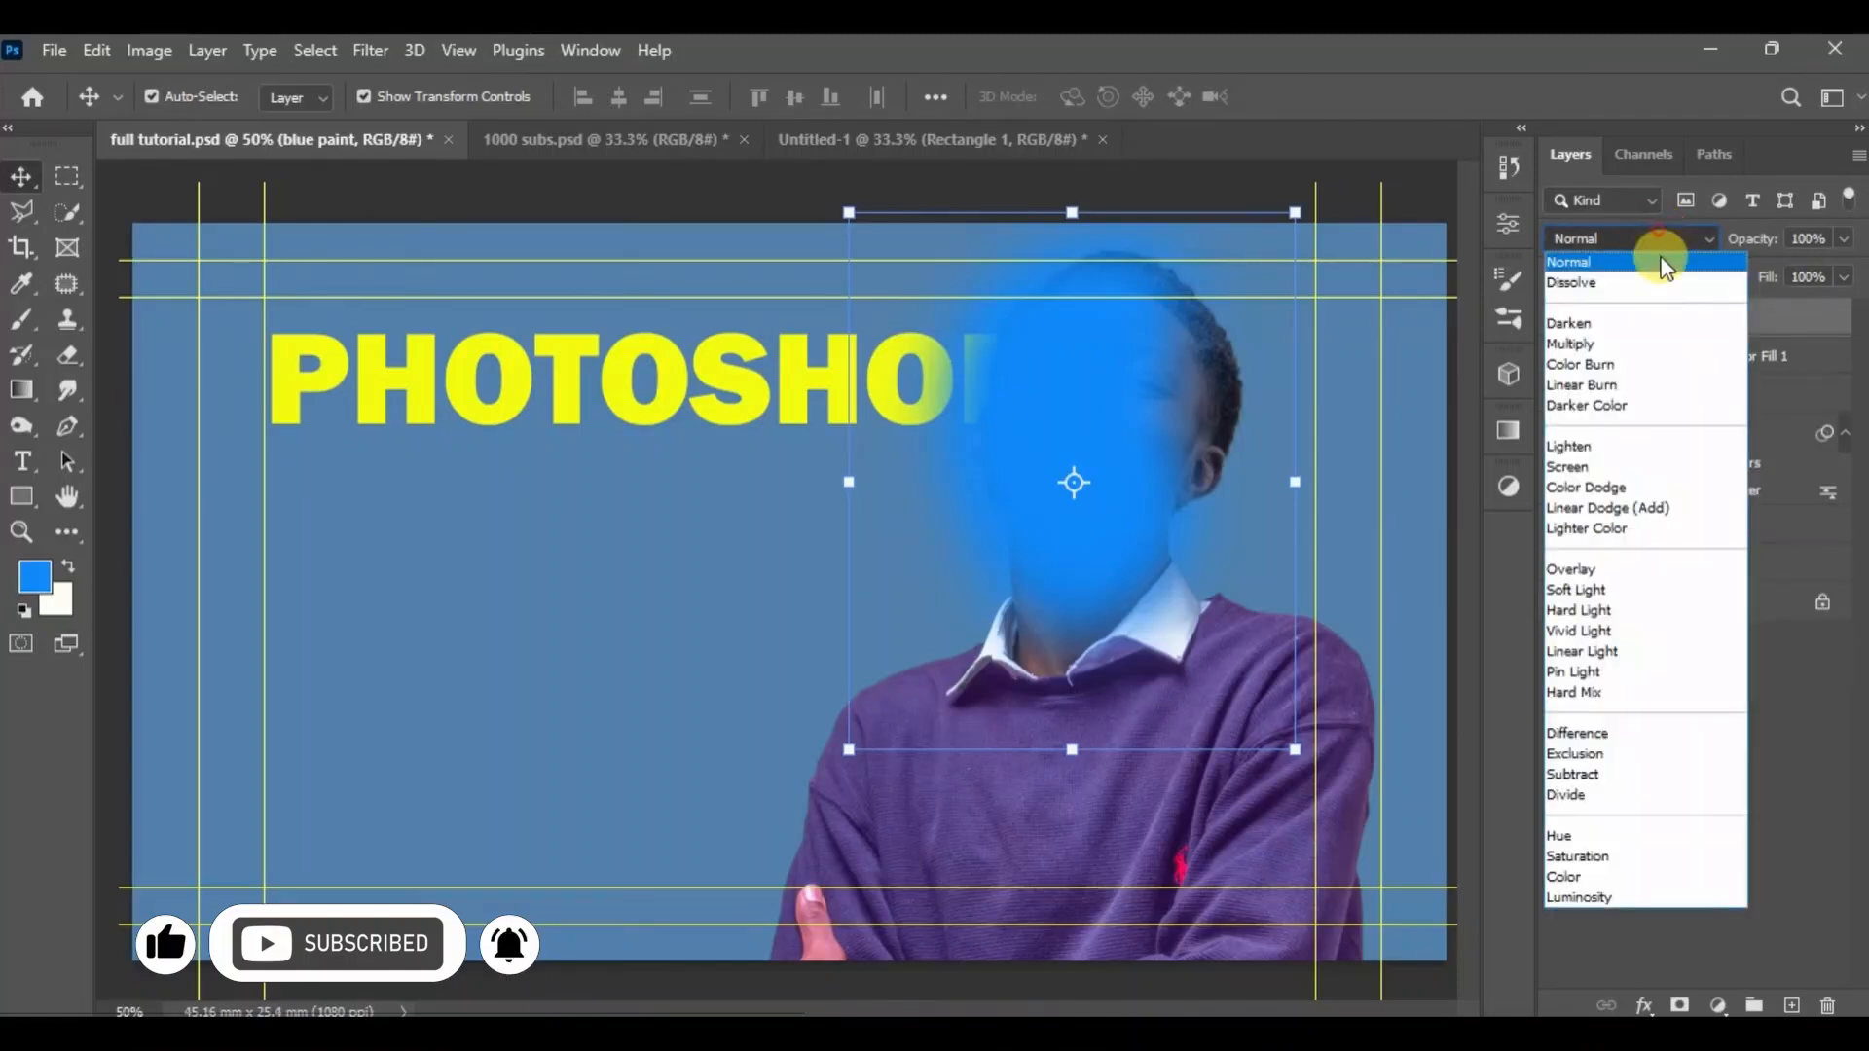
click(1586, 591)
click(1421, 527)
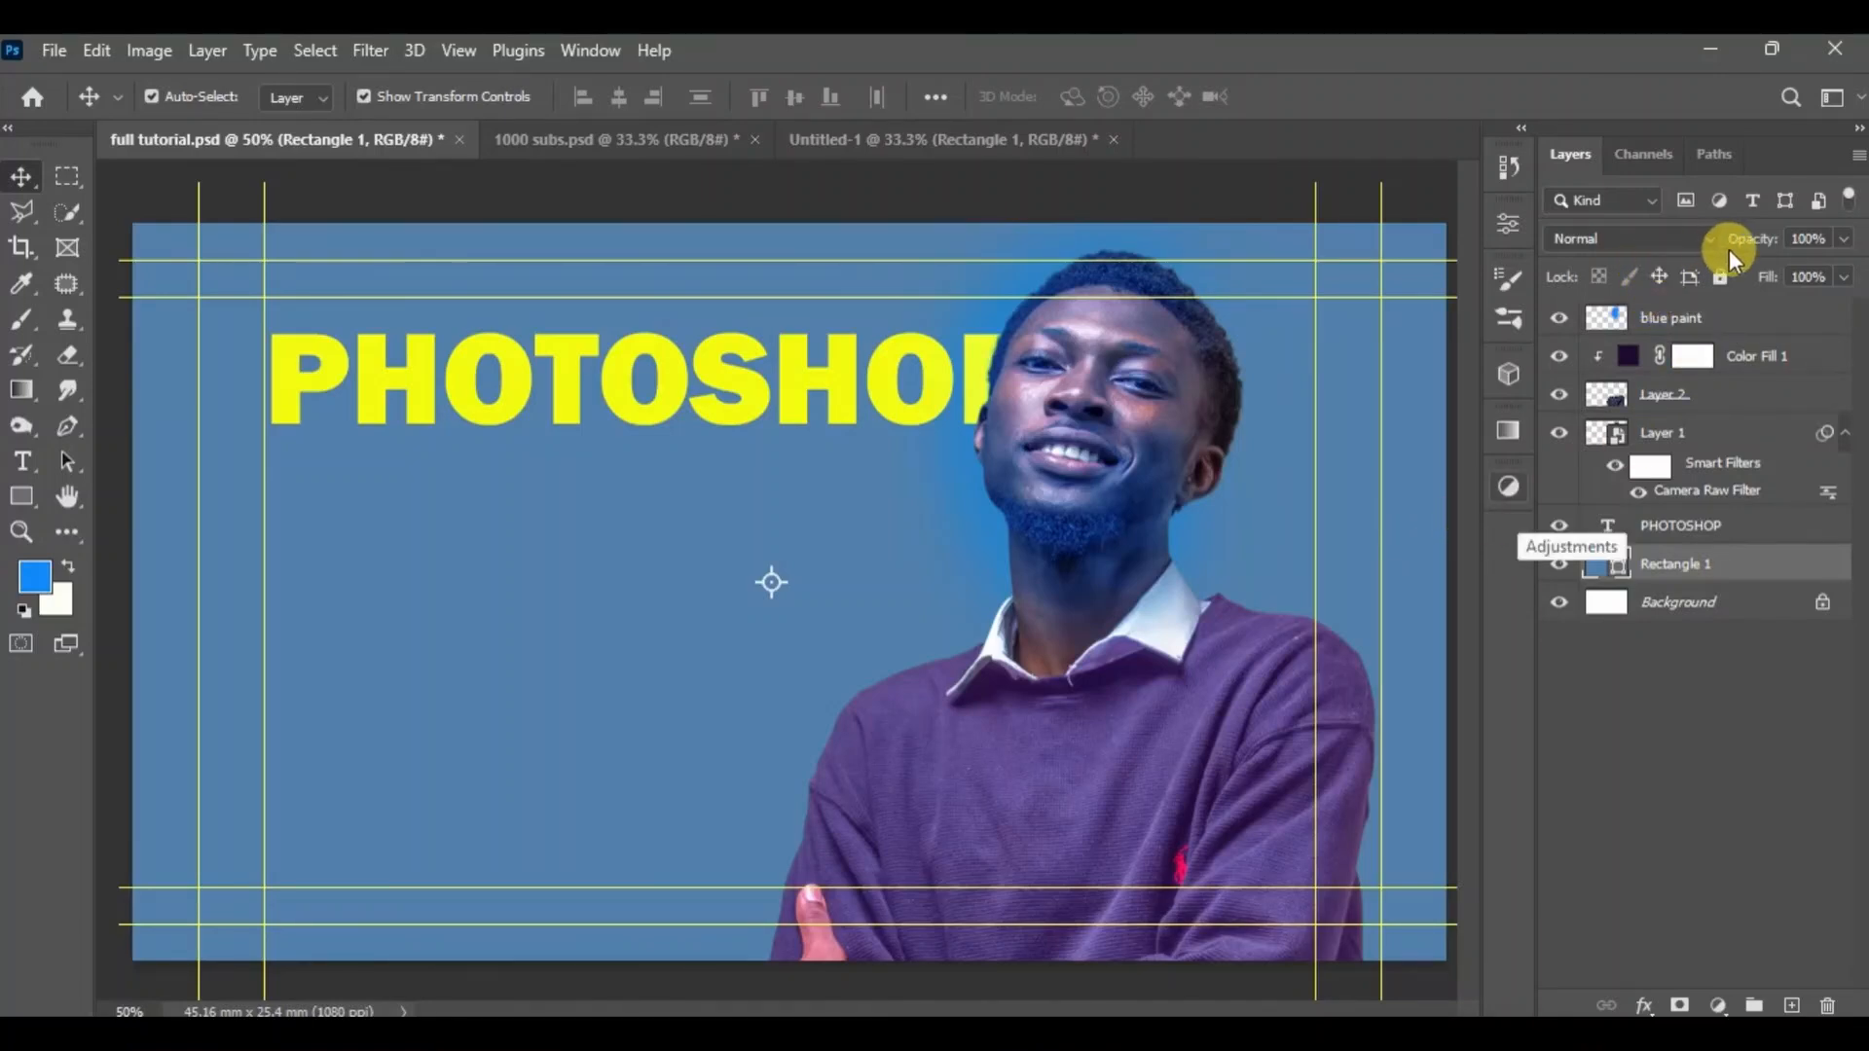
Lower the blue paint layer's opacity to 40%.
click(1698, 318)
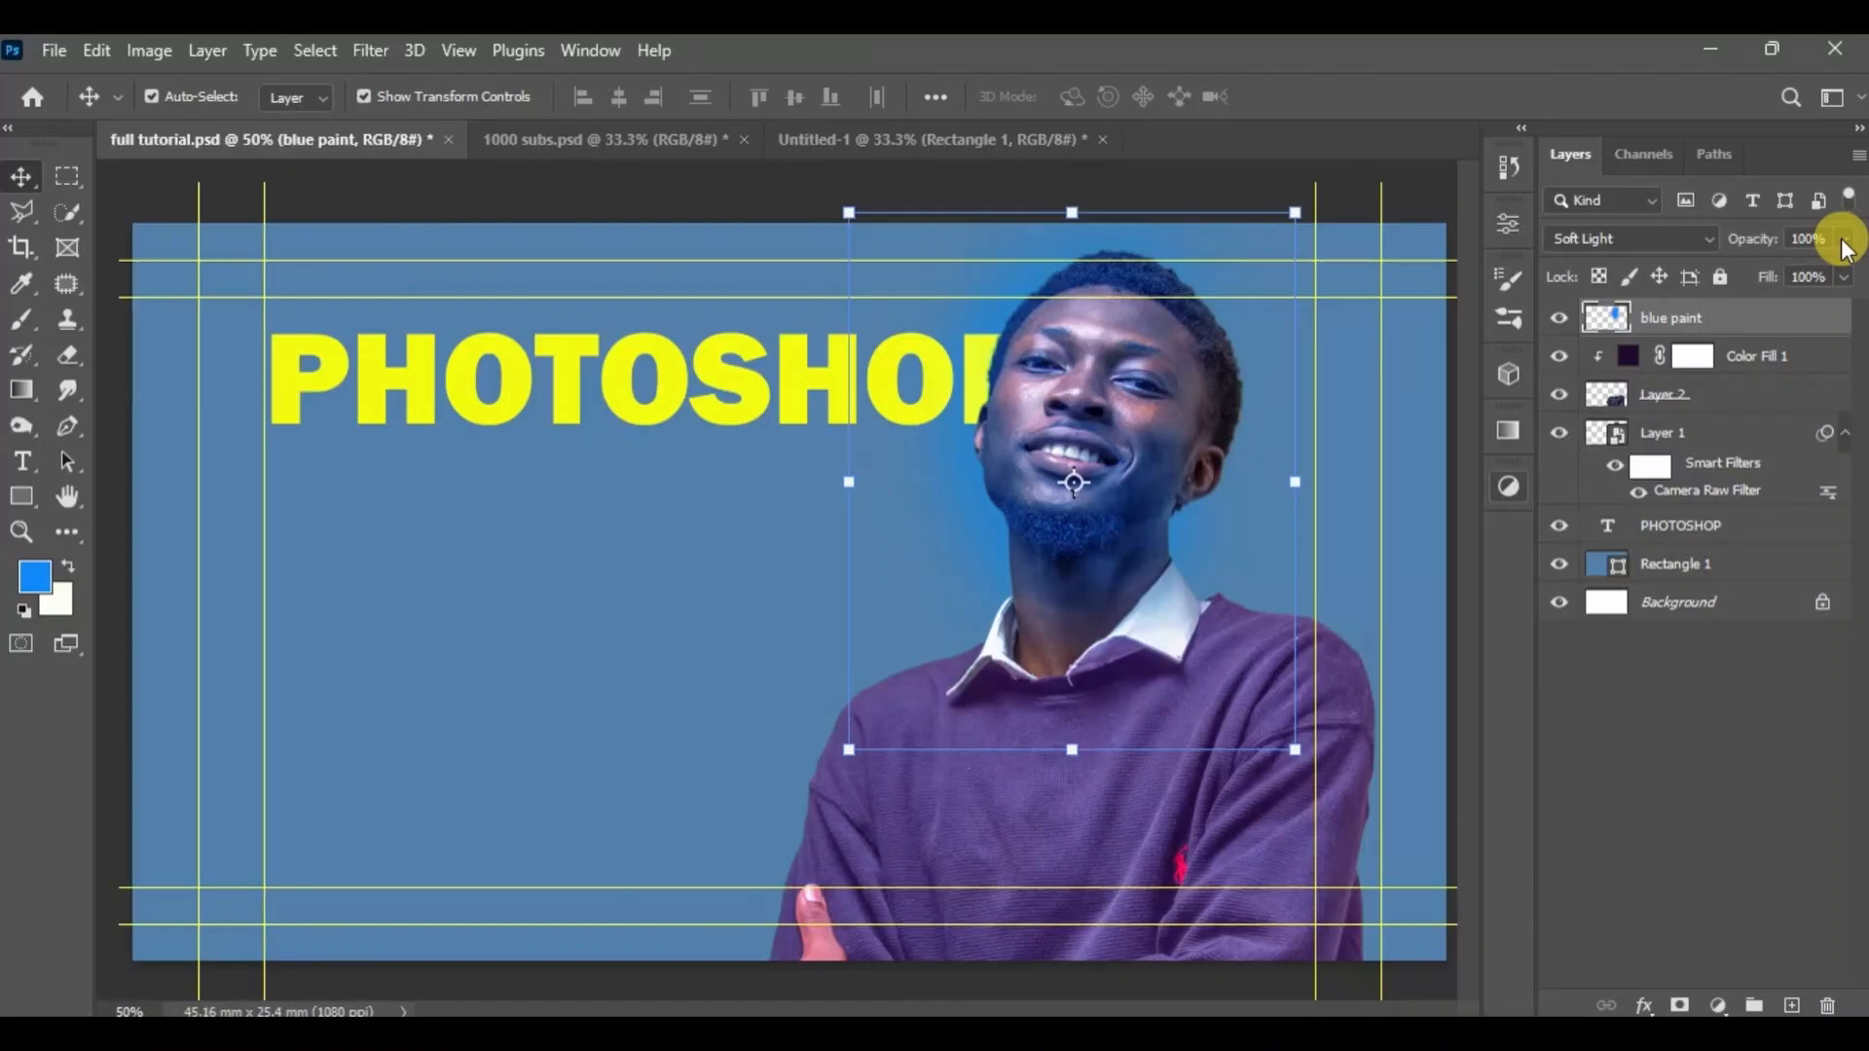
click(1648, 318)
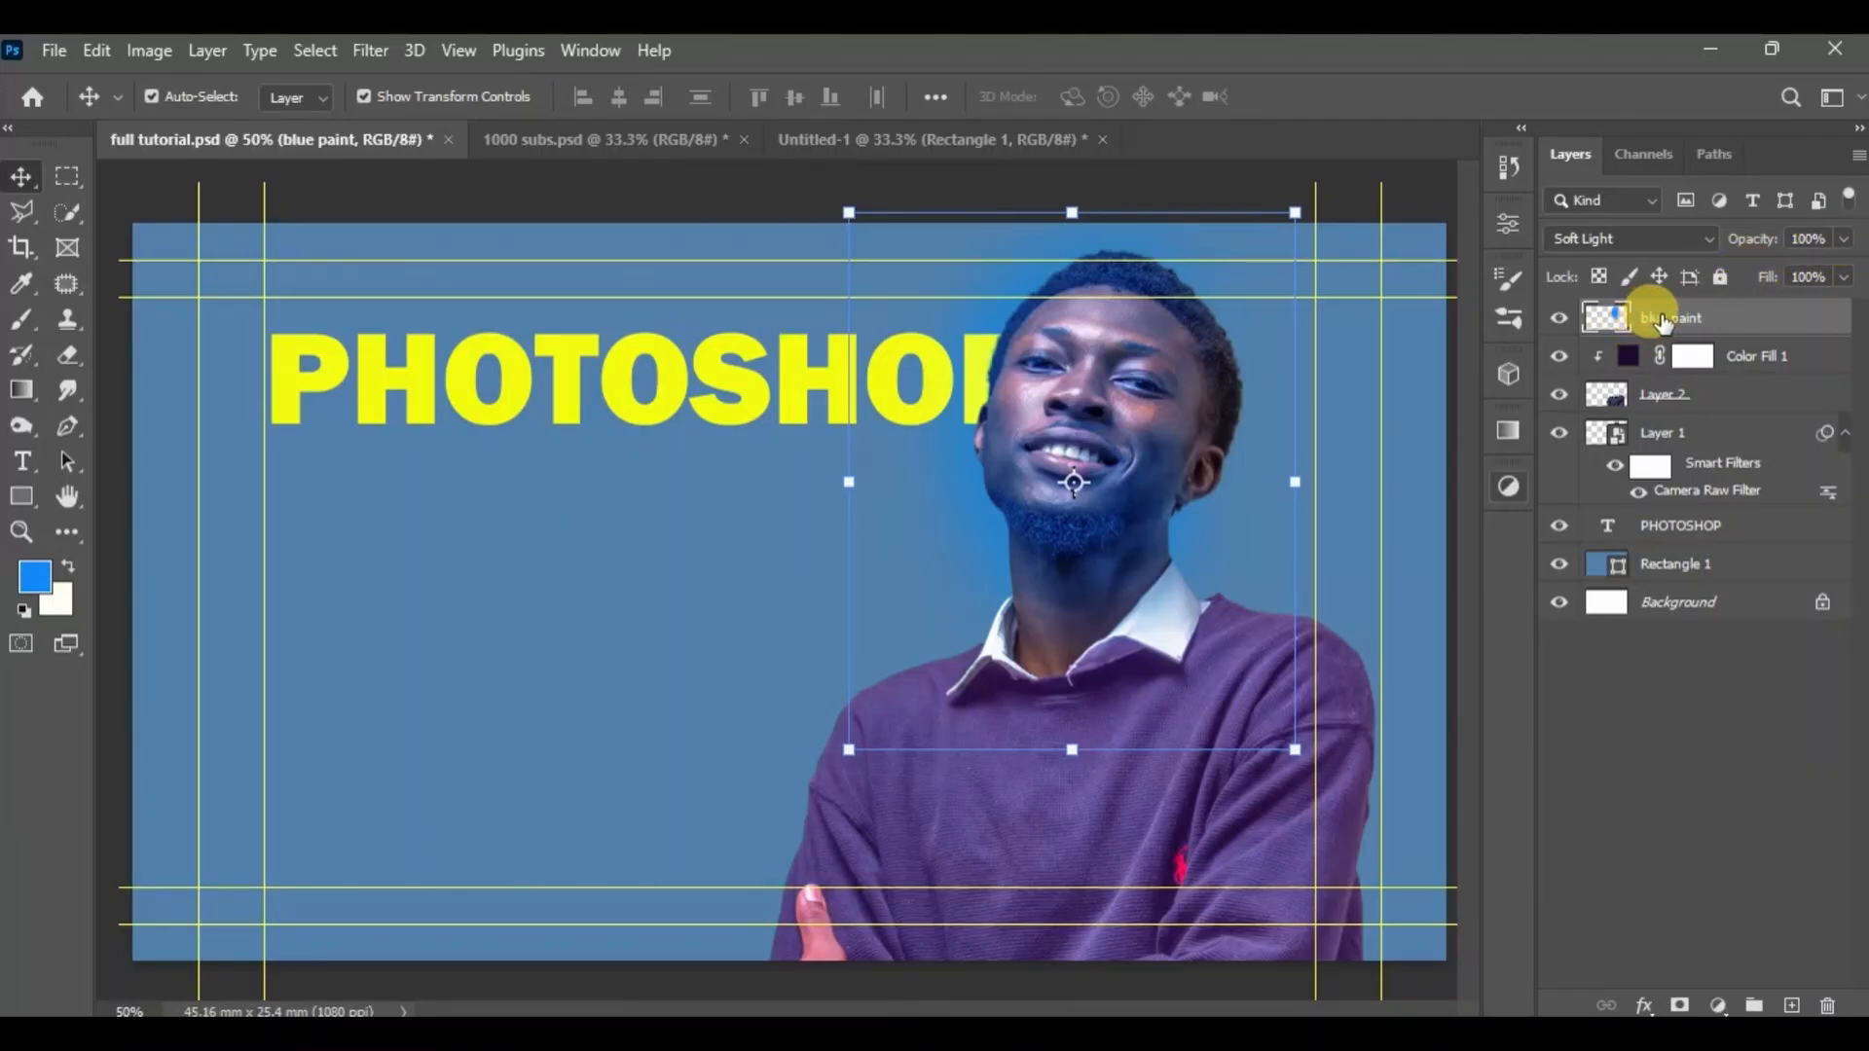
click(1843, 238)
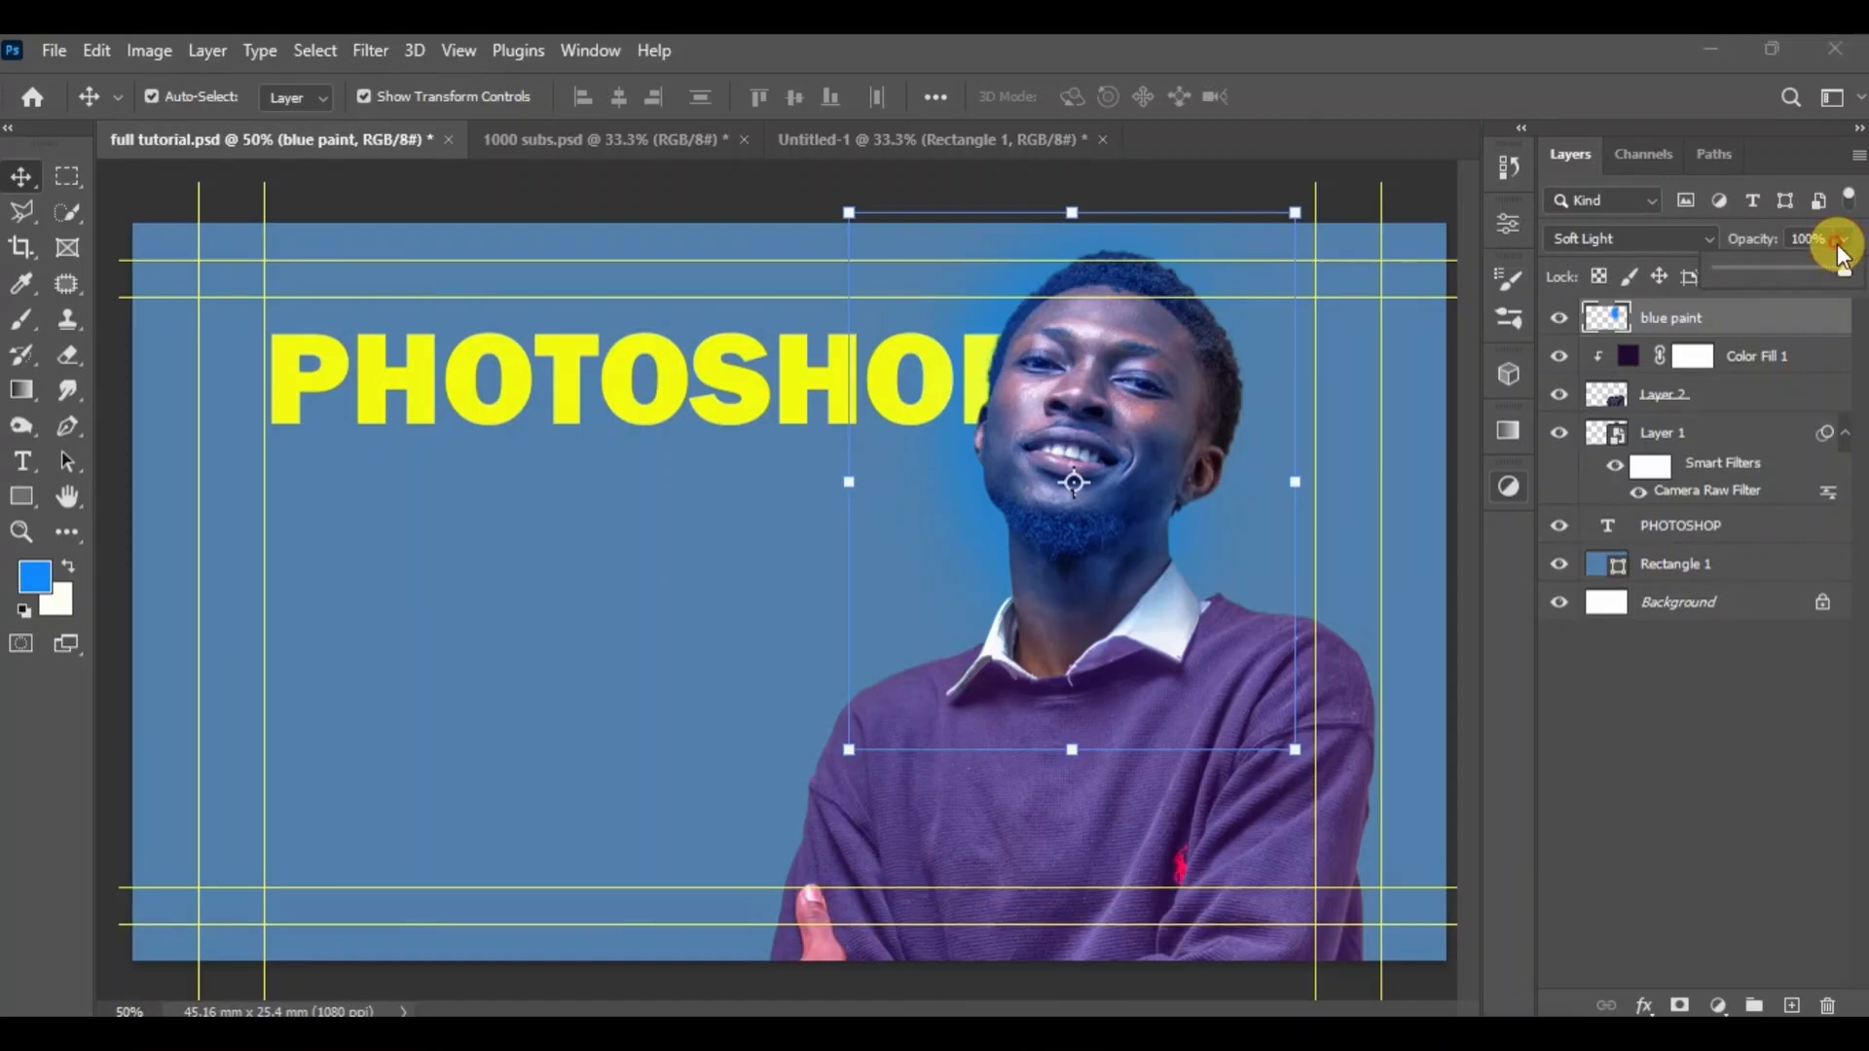
drag(1839, 270, 1823, 278)
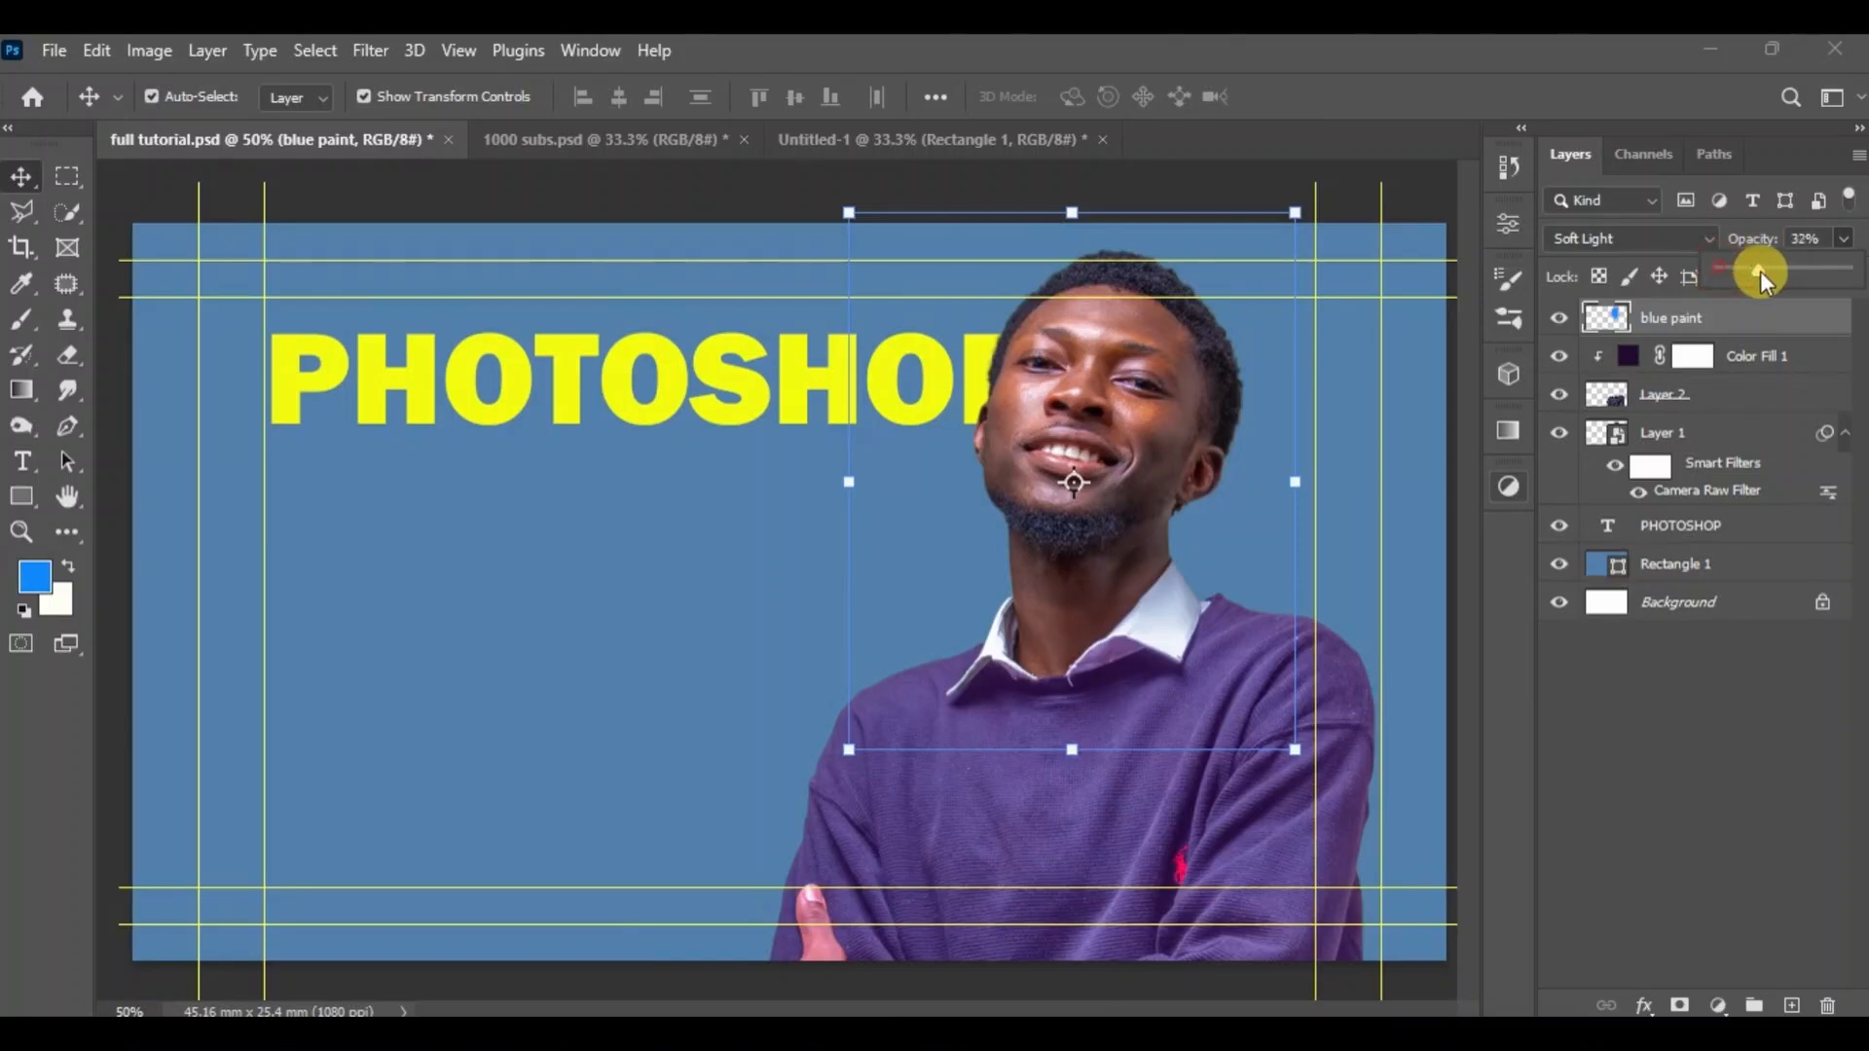
click(1852, 242)
Reduce the blue paint layer's Fill, and restore both its Fill and Opacity to 100%.
click(1842, 277)
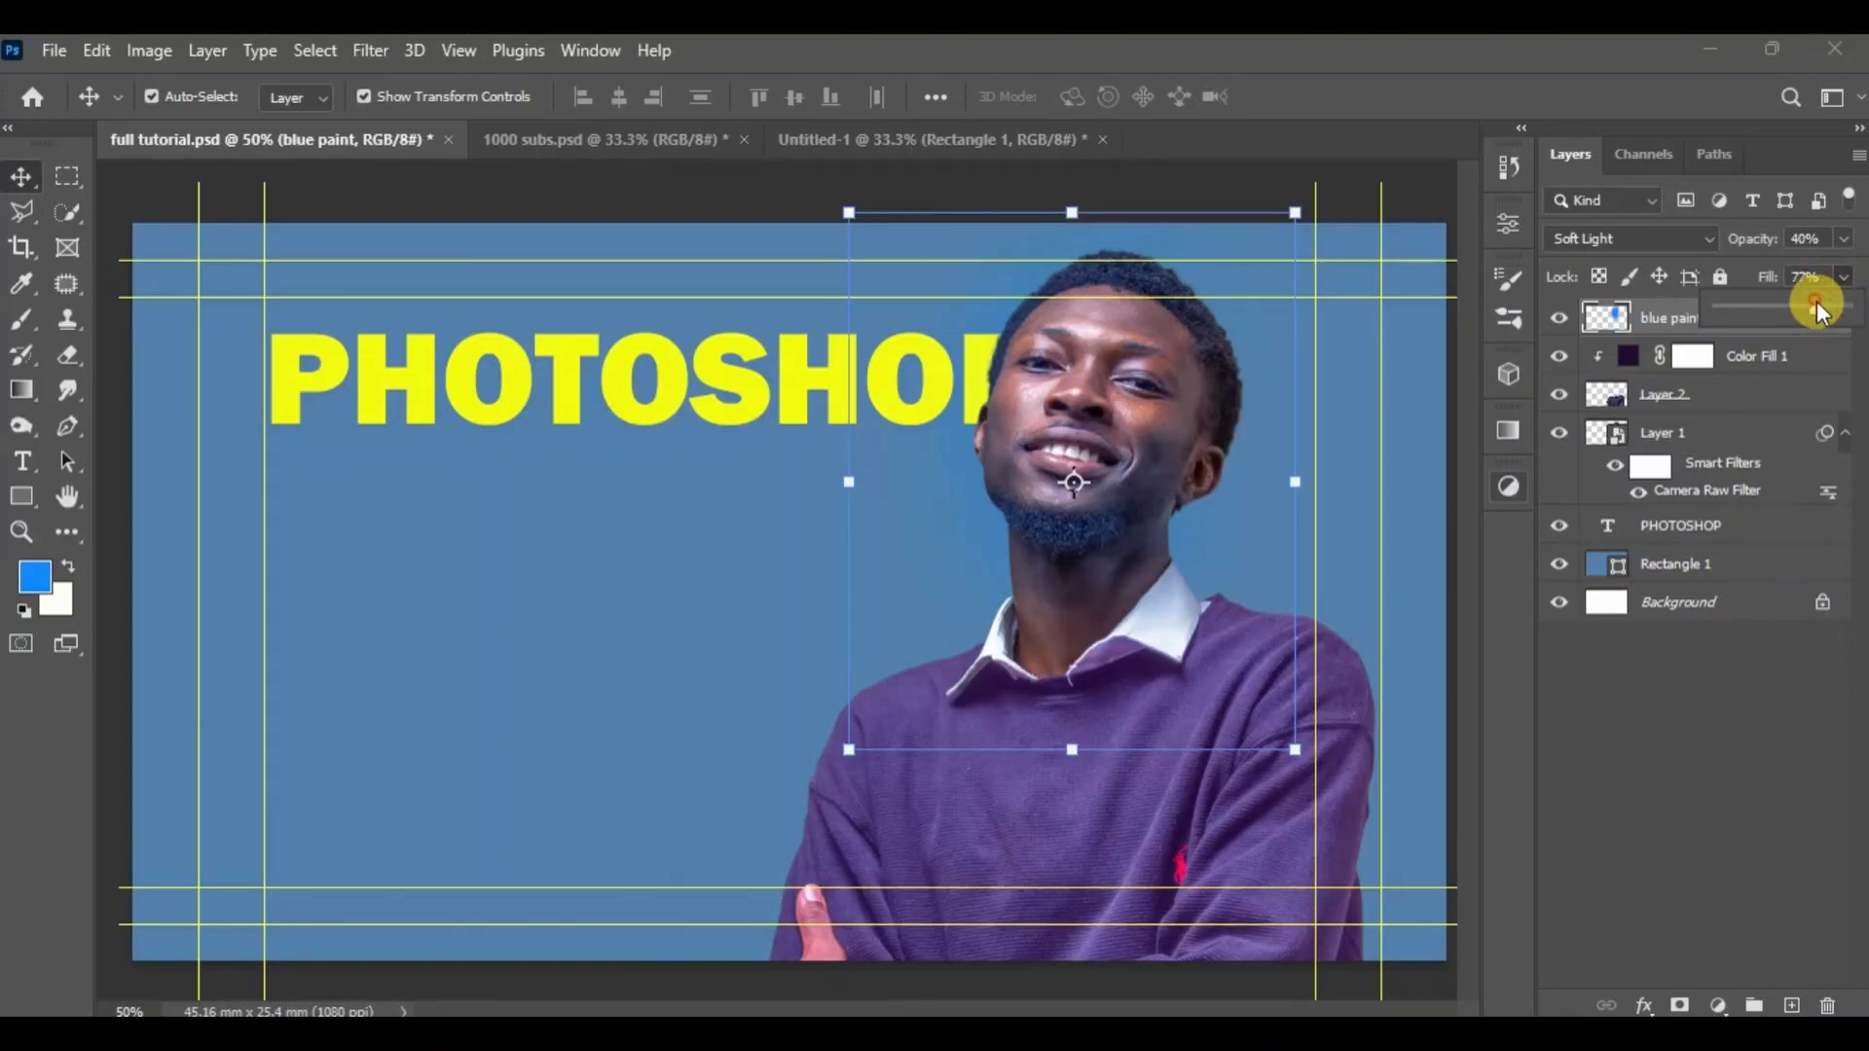
drag(1759, 304, 1672, 314)
drag(1843, 335, 1861, 272)
click(1842, 239)
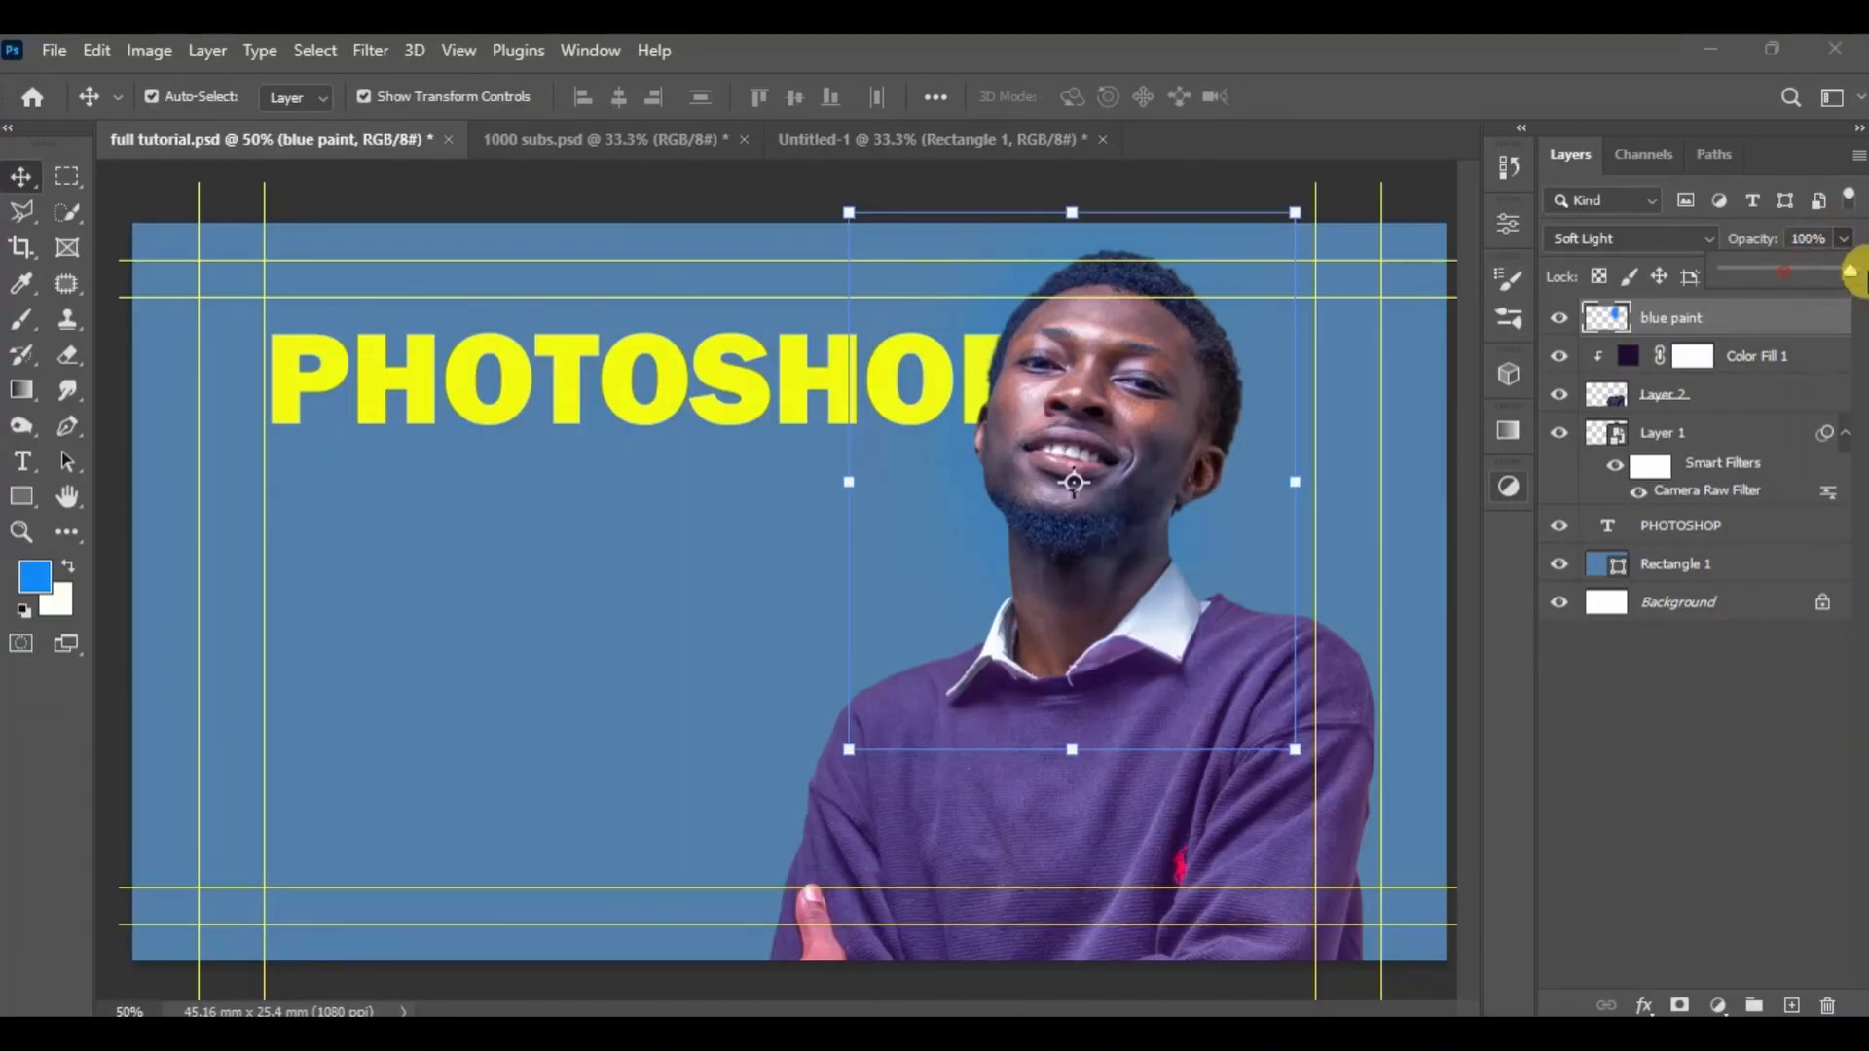
Delete the blue paint layer.
click(621, 628)
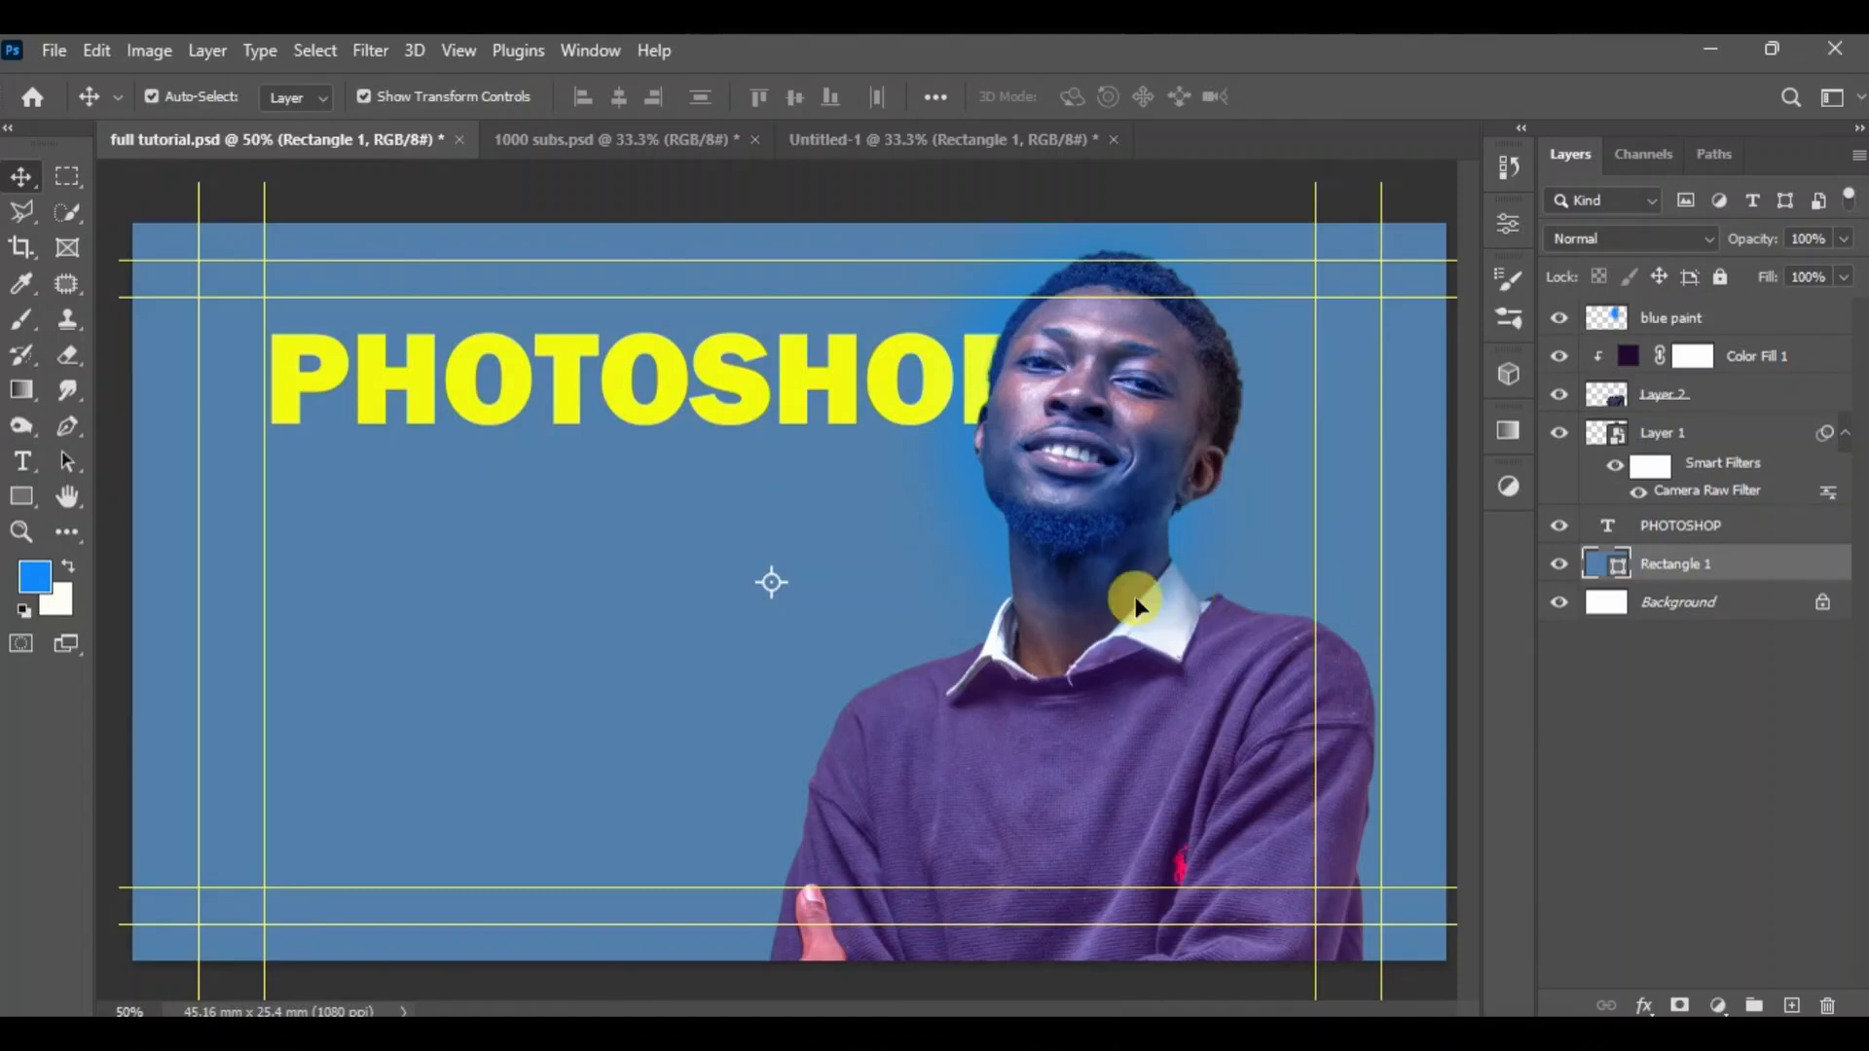
click(1079, 603)
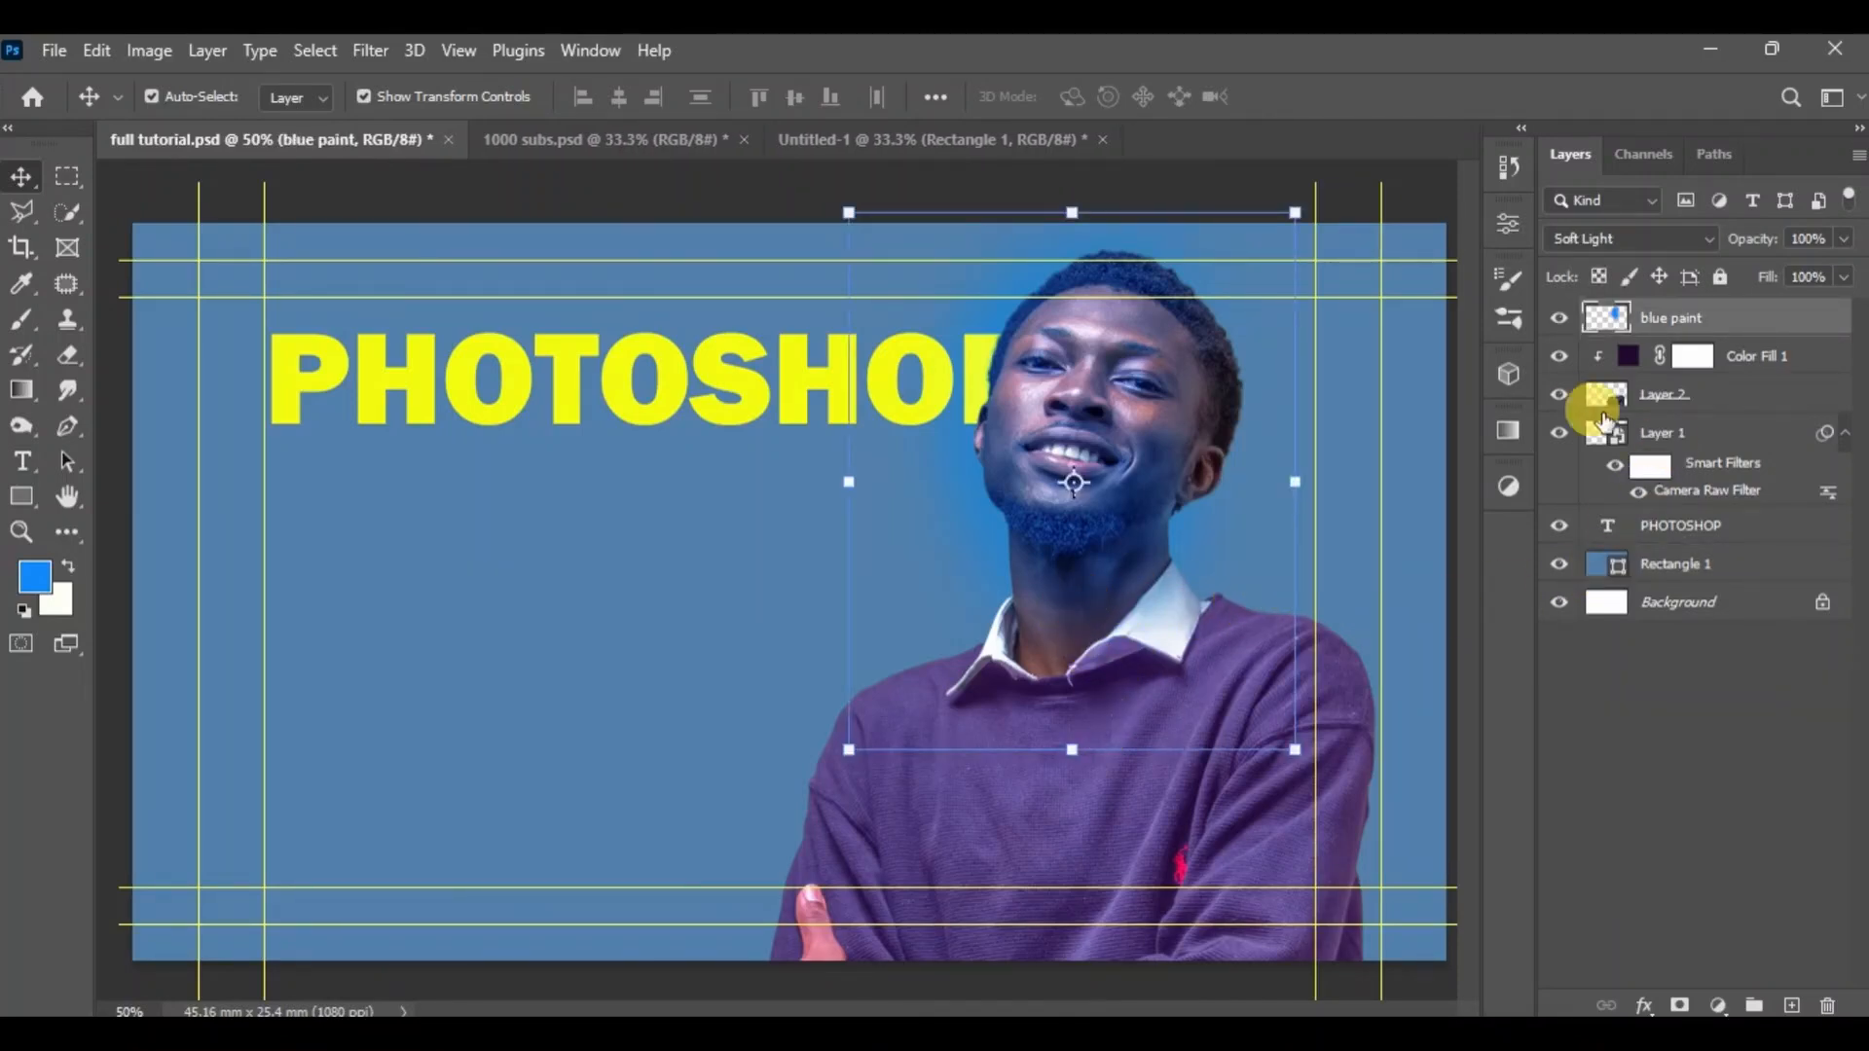
key(Delete)
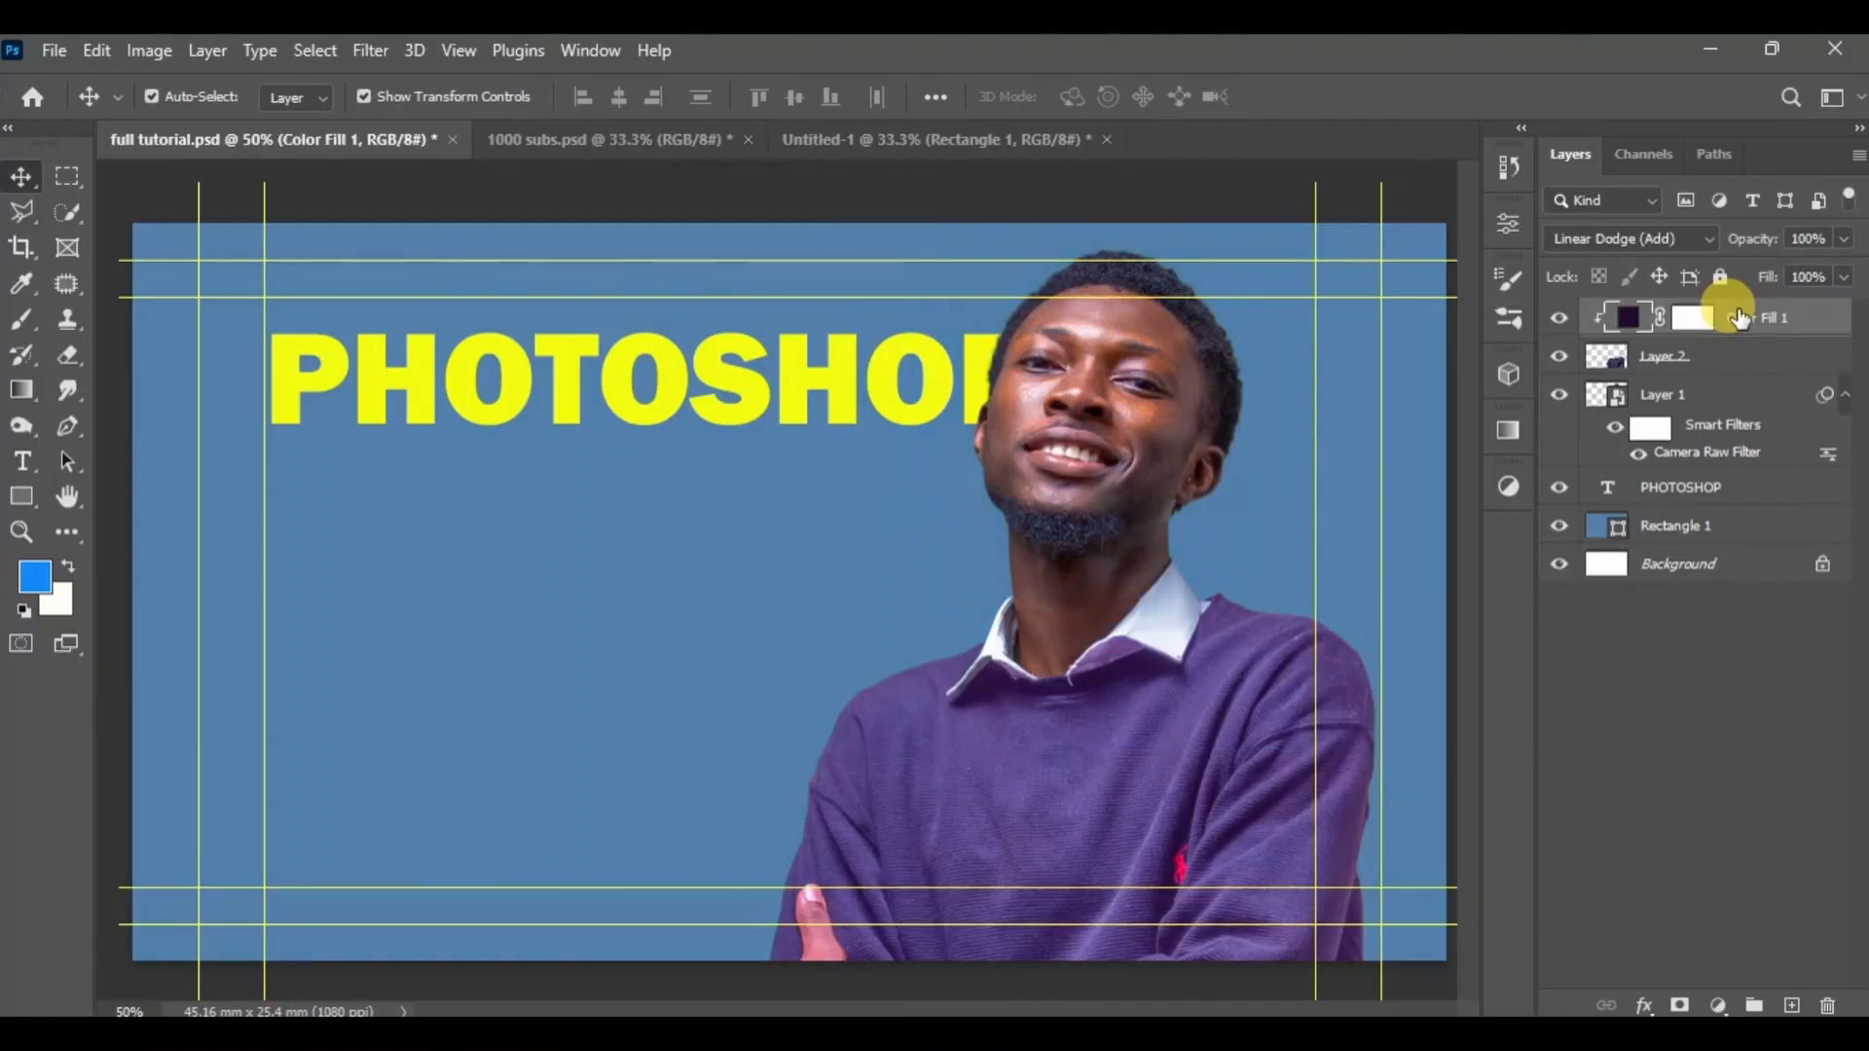
Lock all attributes of the portrait's Layer 1 and try moving the portrait on the canvas.
click(1073, 448)
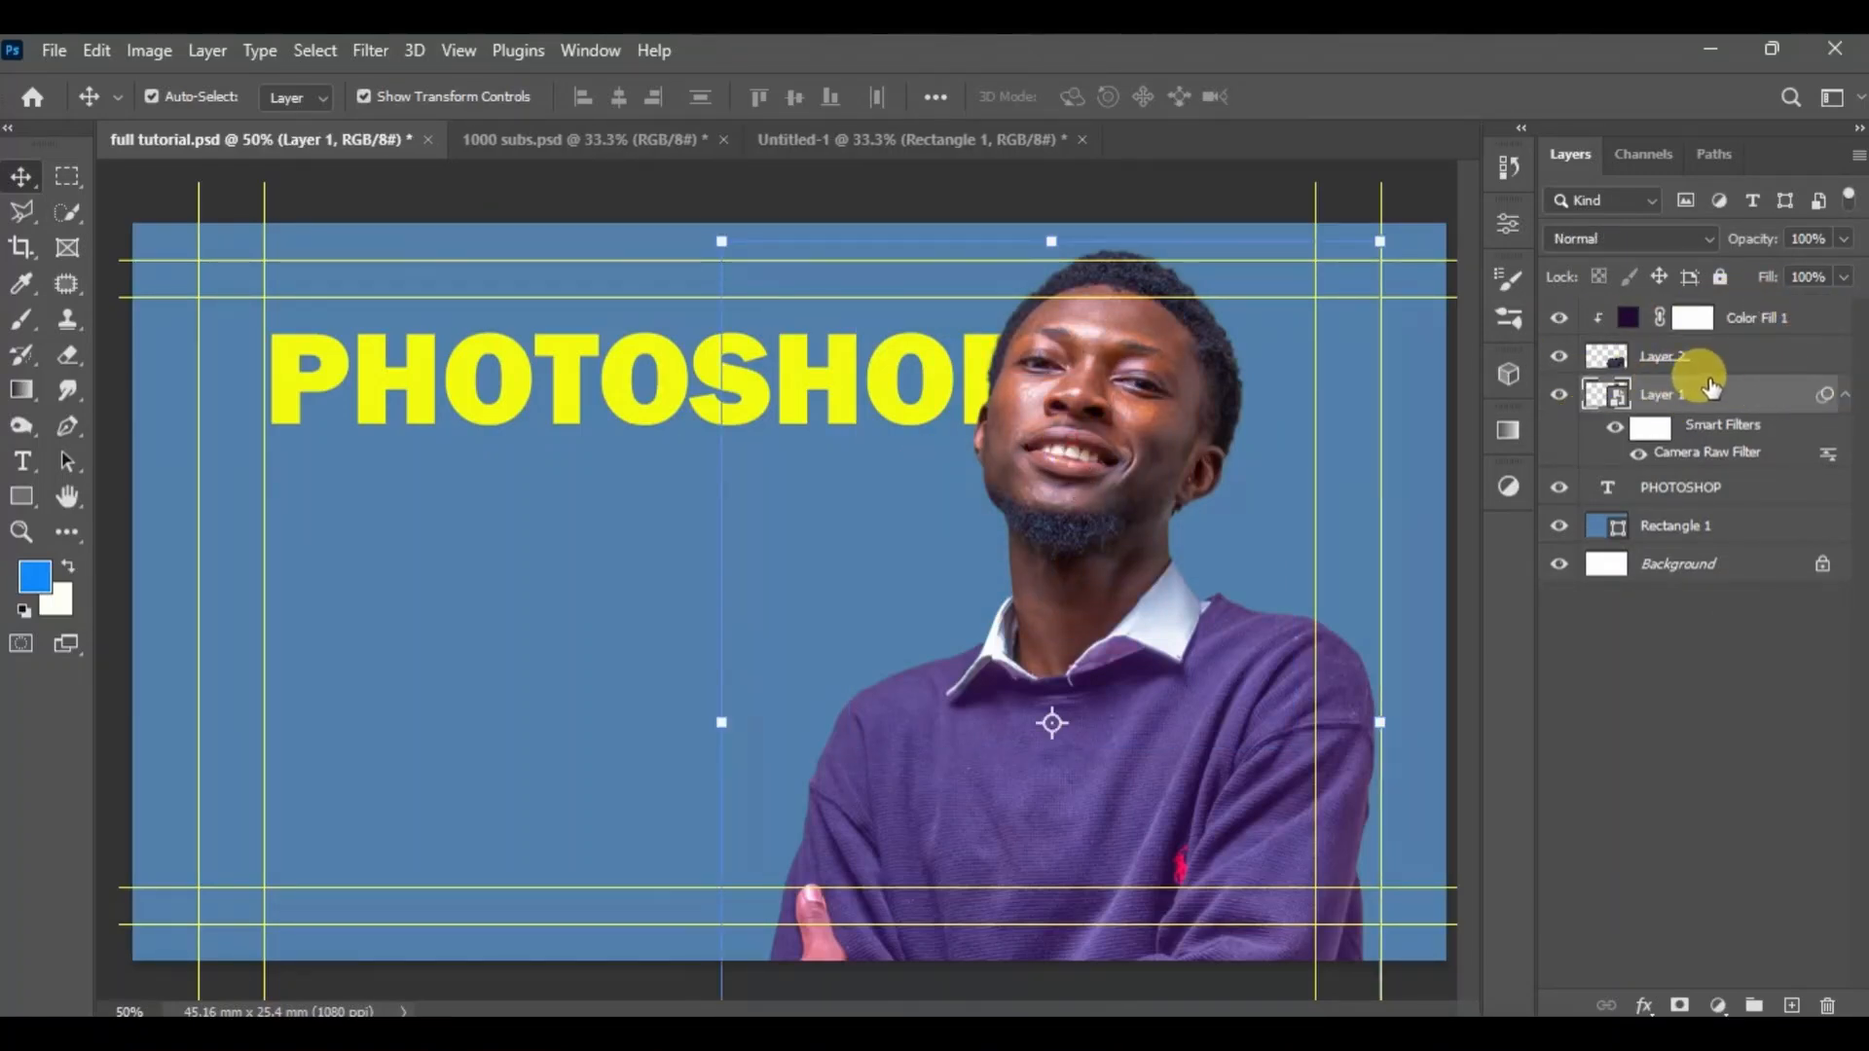
click(1720, 278)
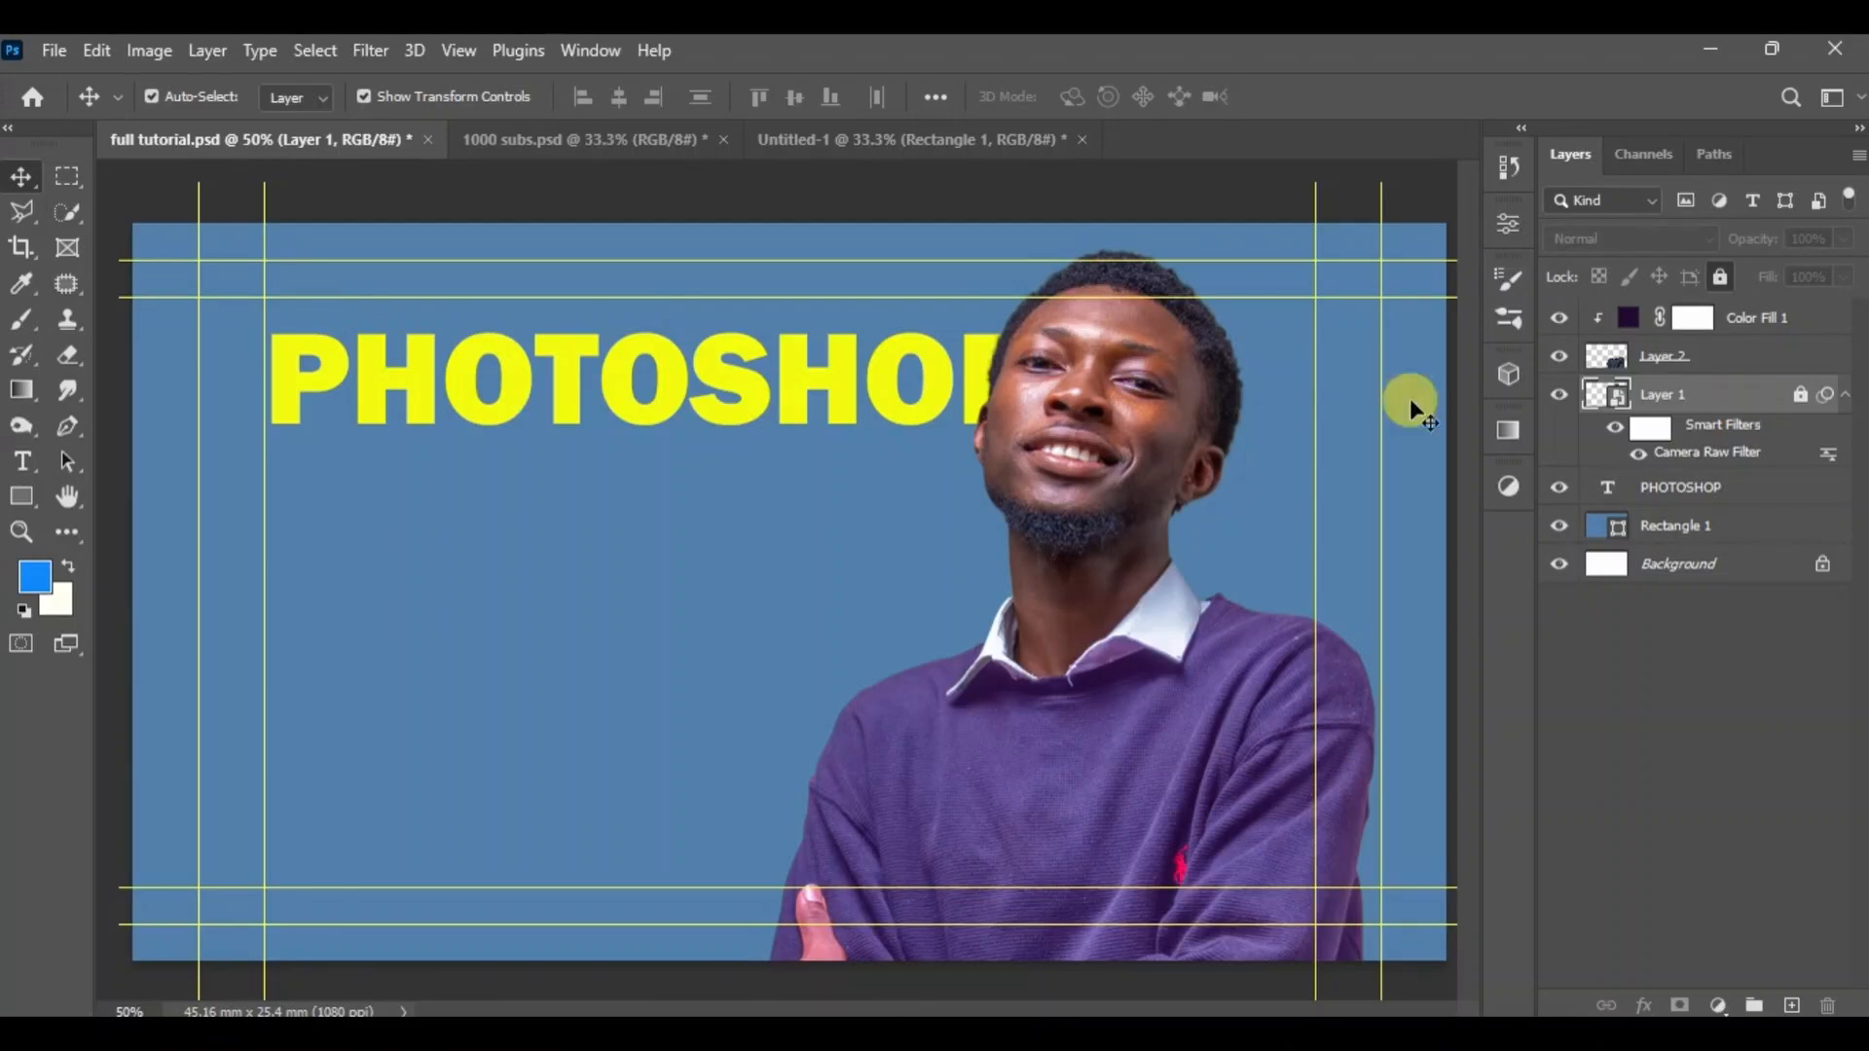
drag(1126, 500, 1160, 475)
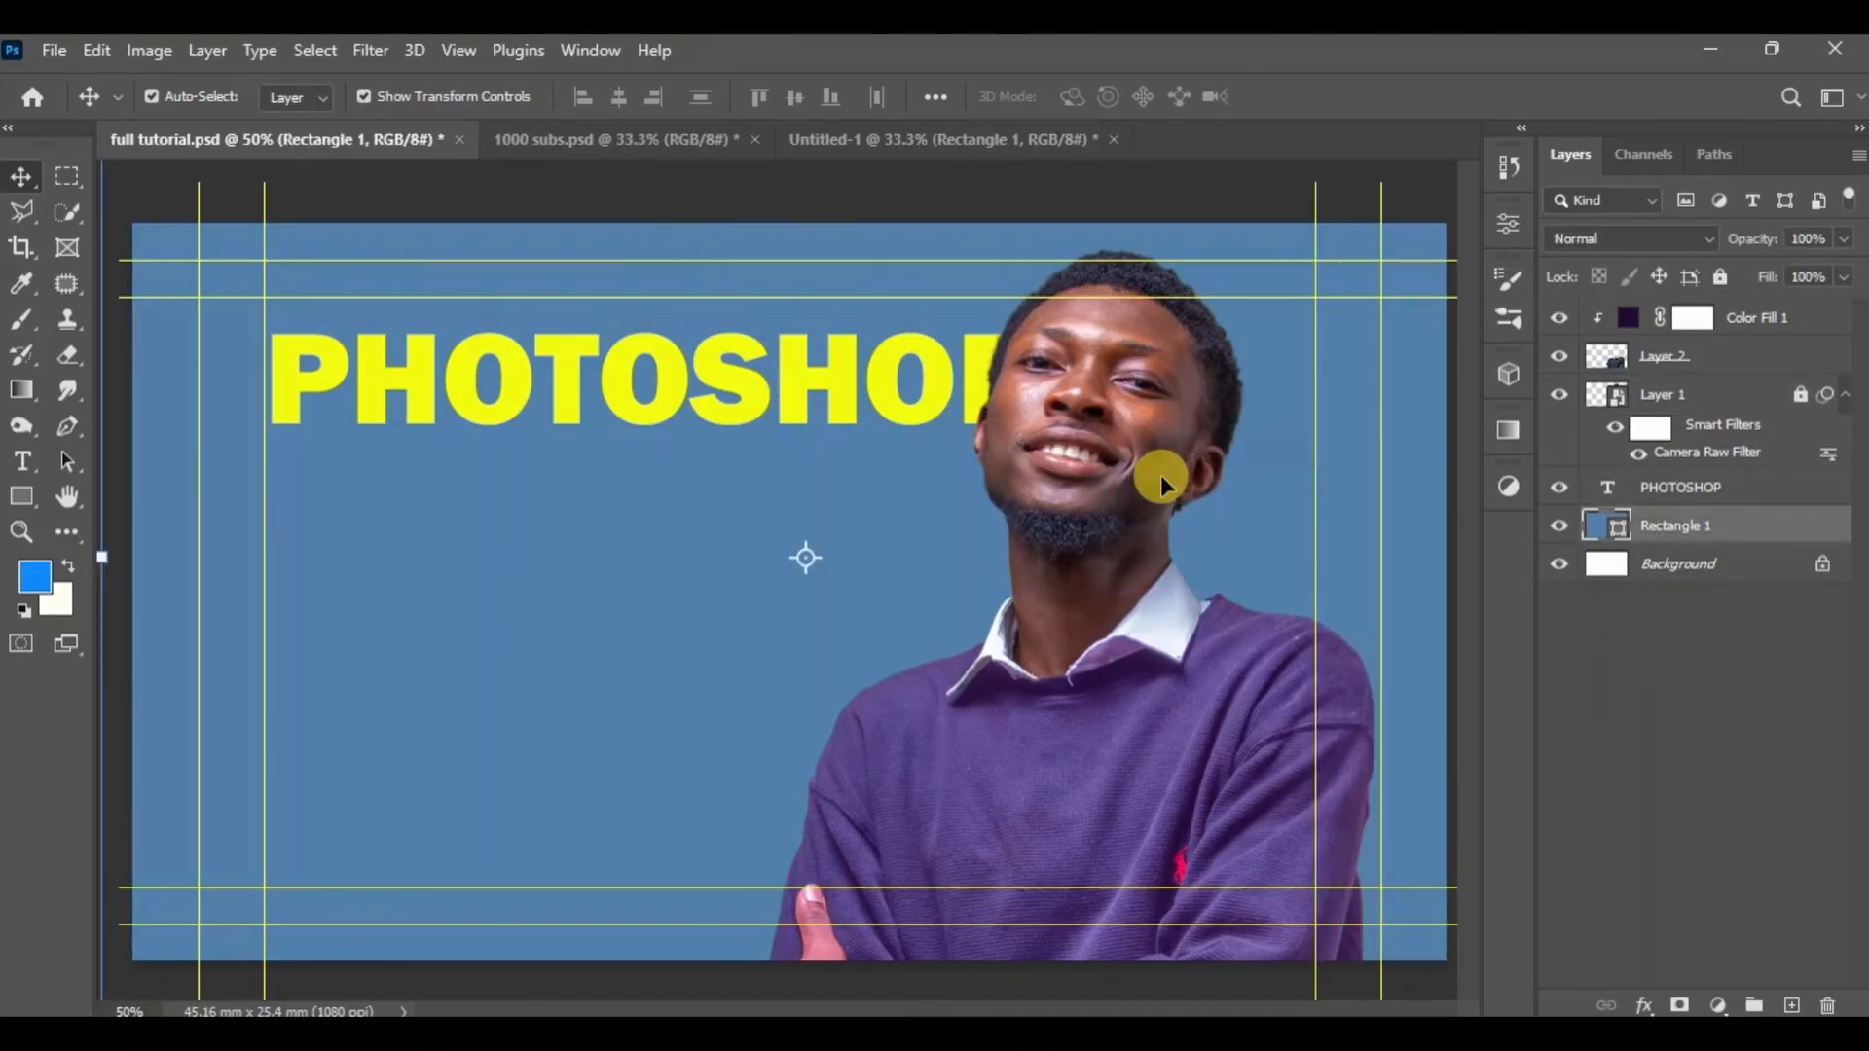
mouse_move(1086, 409)
mouse_down()
mouse_move(1102, 390)
mouse_move(1097, 425)
mouse_up()
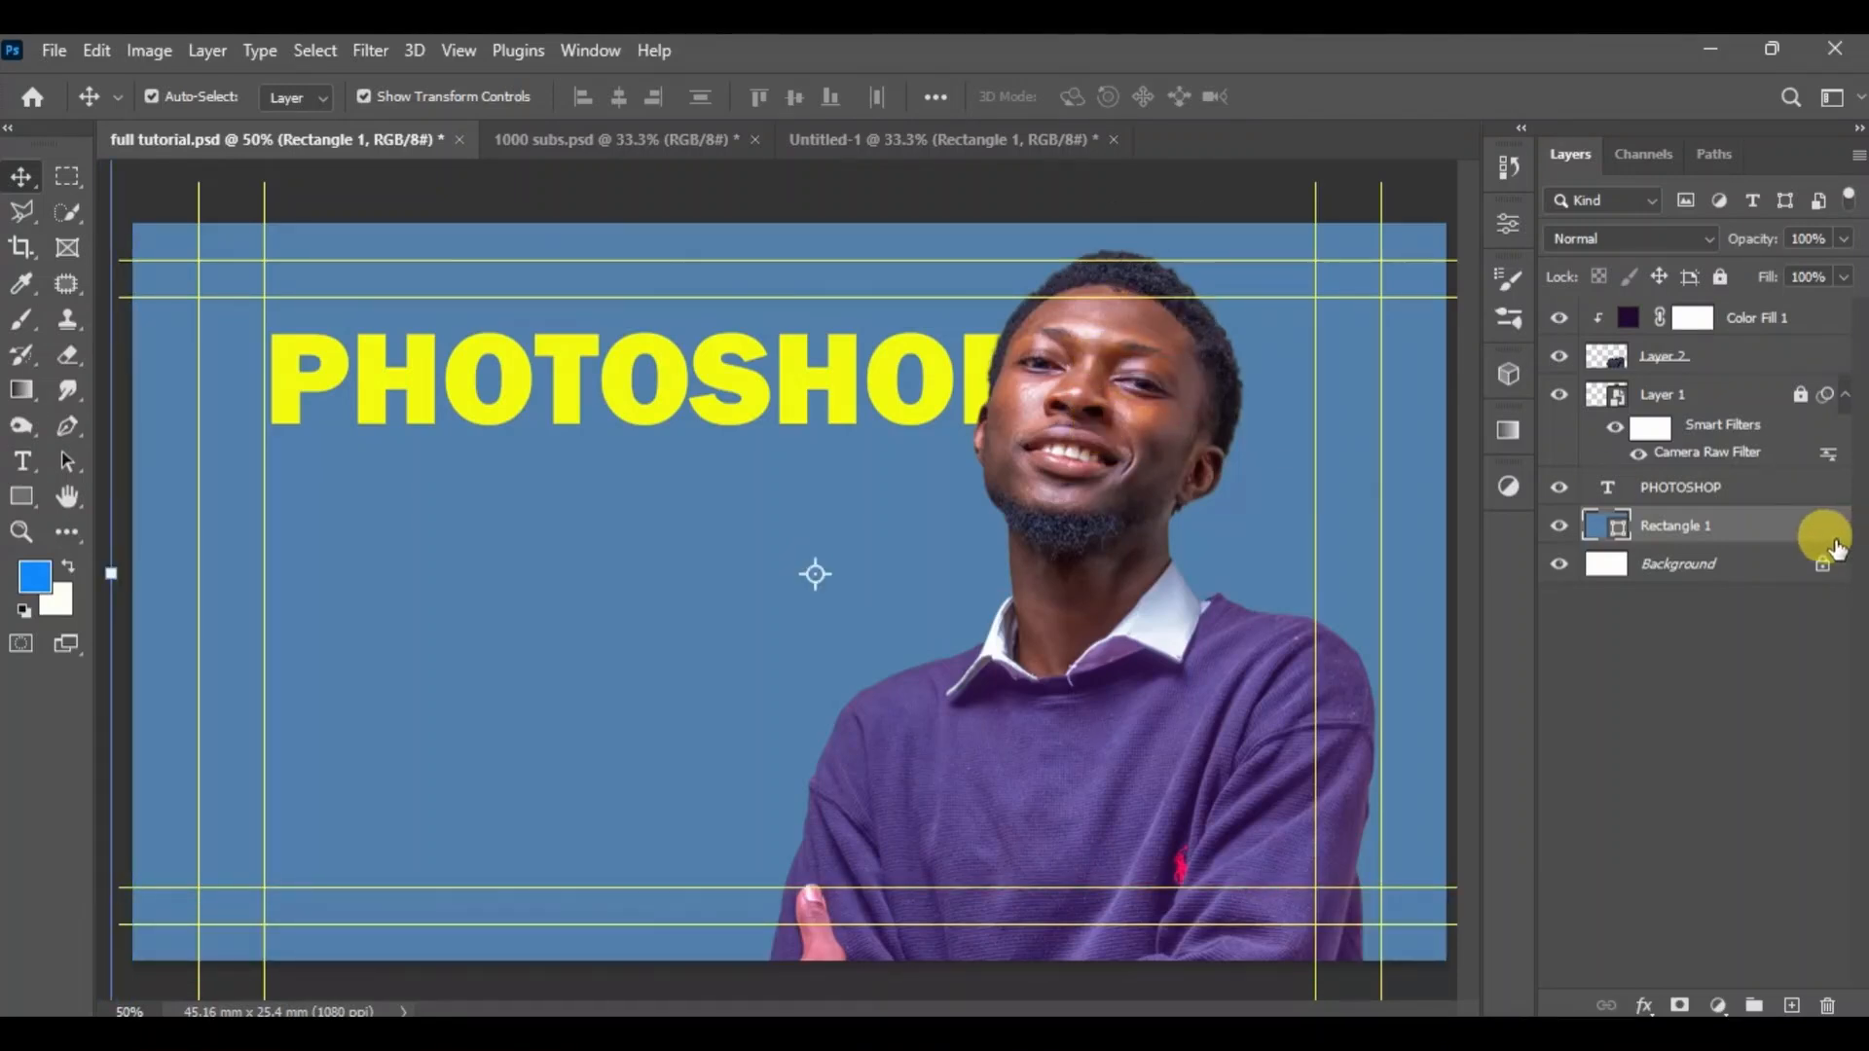
Lock all attributes of the Rectangle 1 layer and try moving the background and portrait.
click(1718, 277)
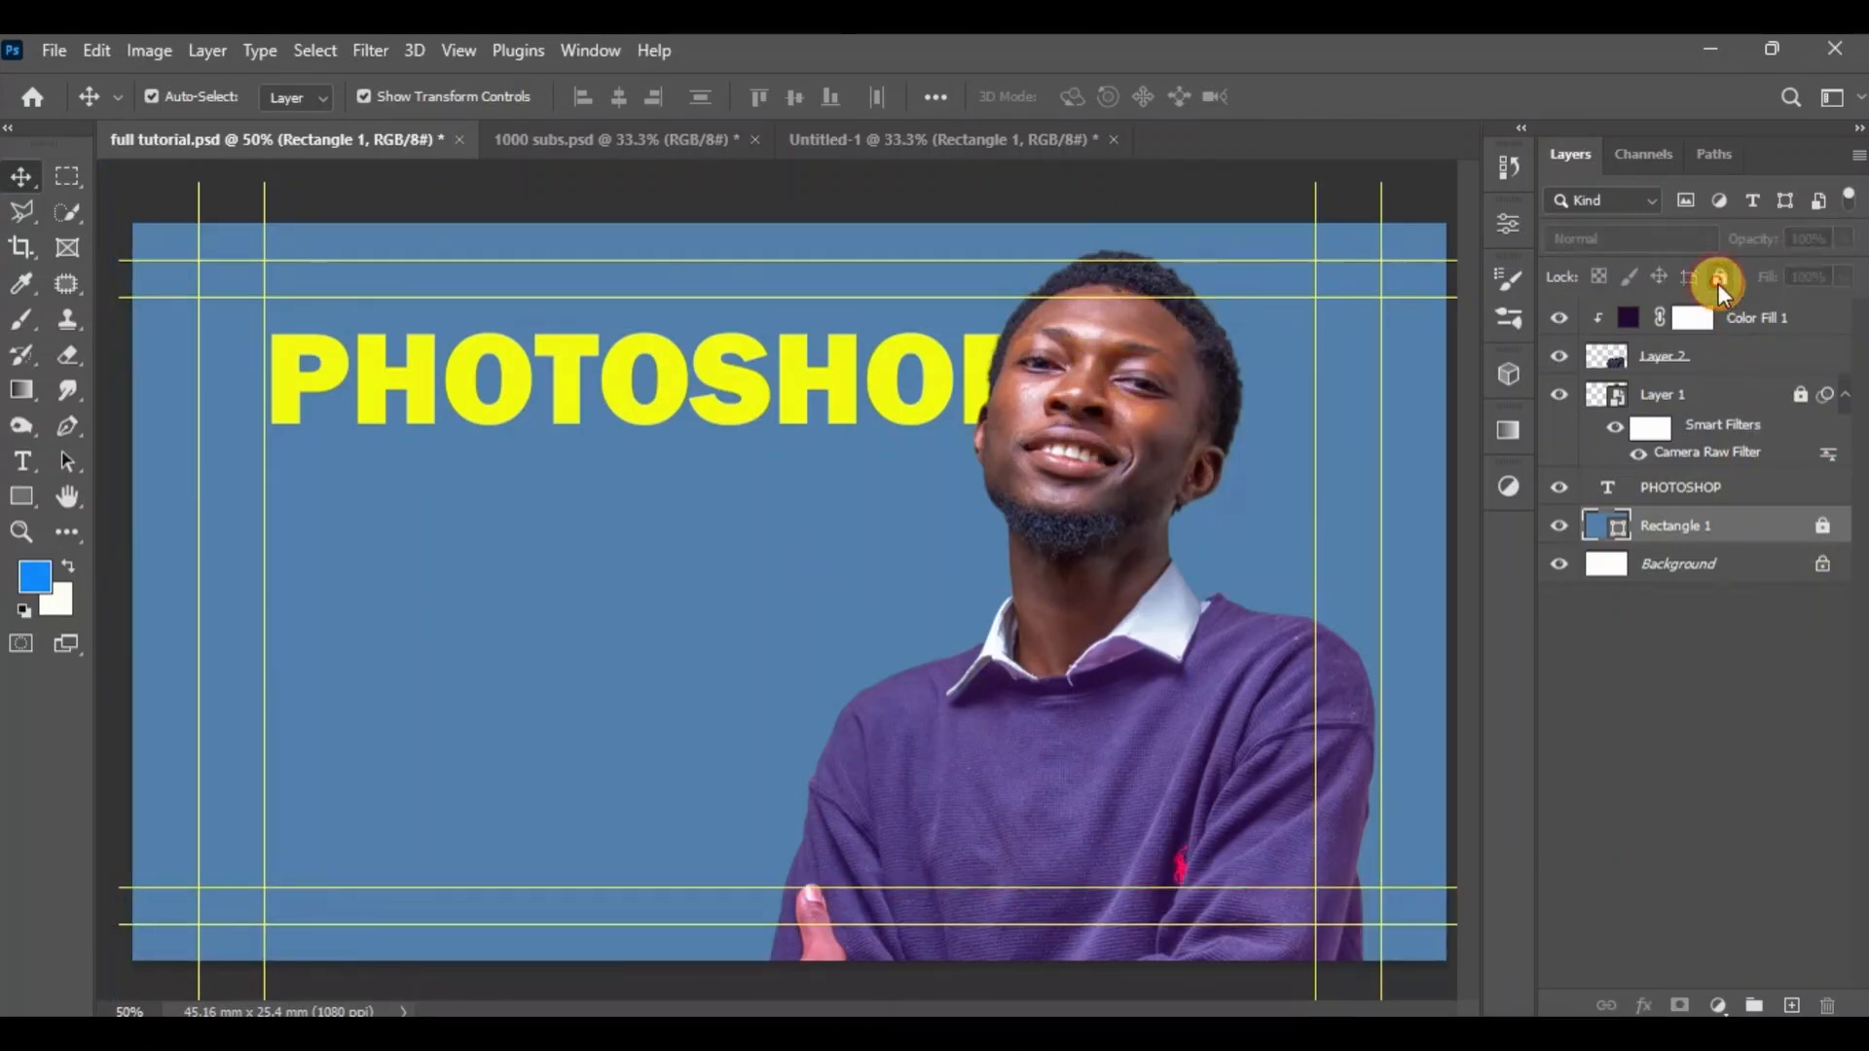
drag(945, 555, 1065, 513)
drag(1117, 453, 1048, 547)
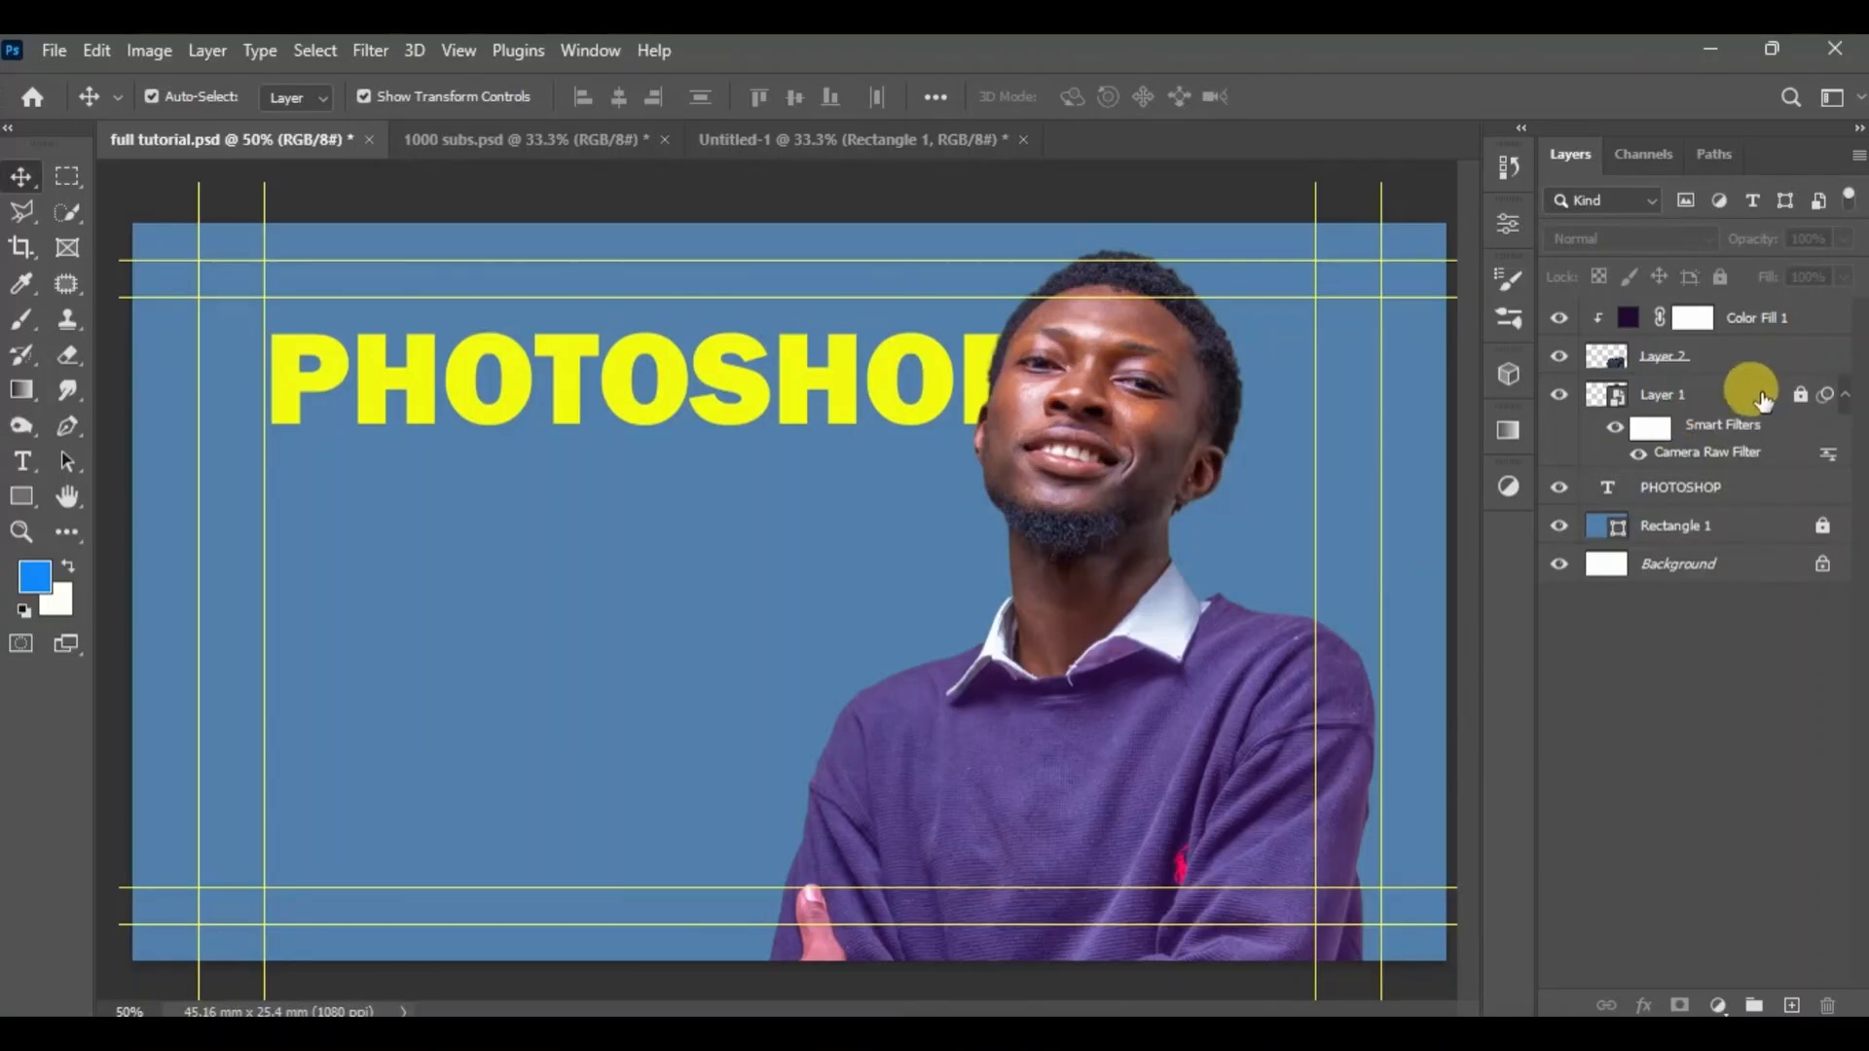
Unlock Layer 1 and dismiss its Layer Style dialog without changes.
double_click(1797, 408)
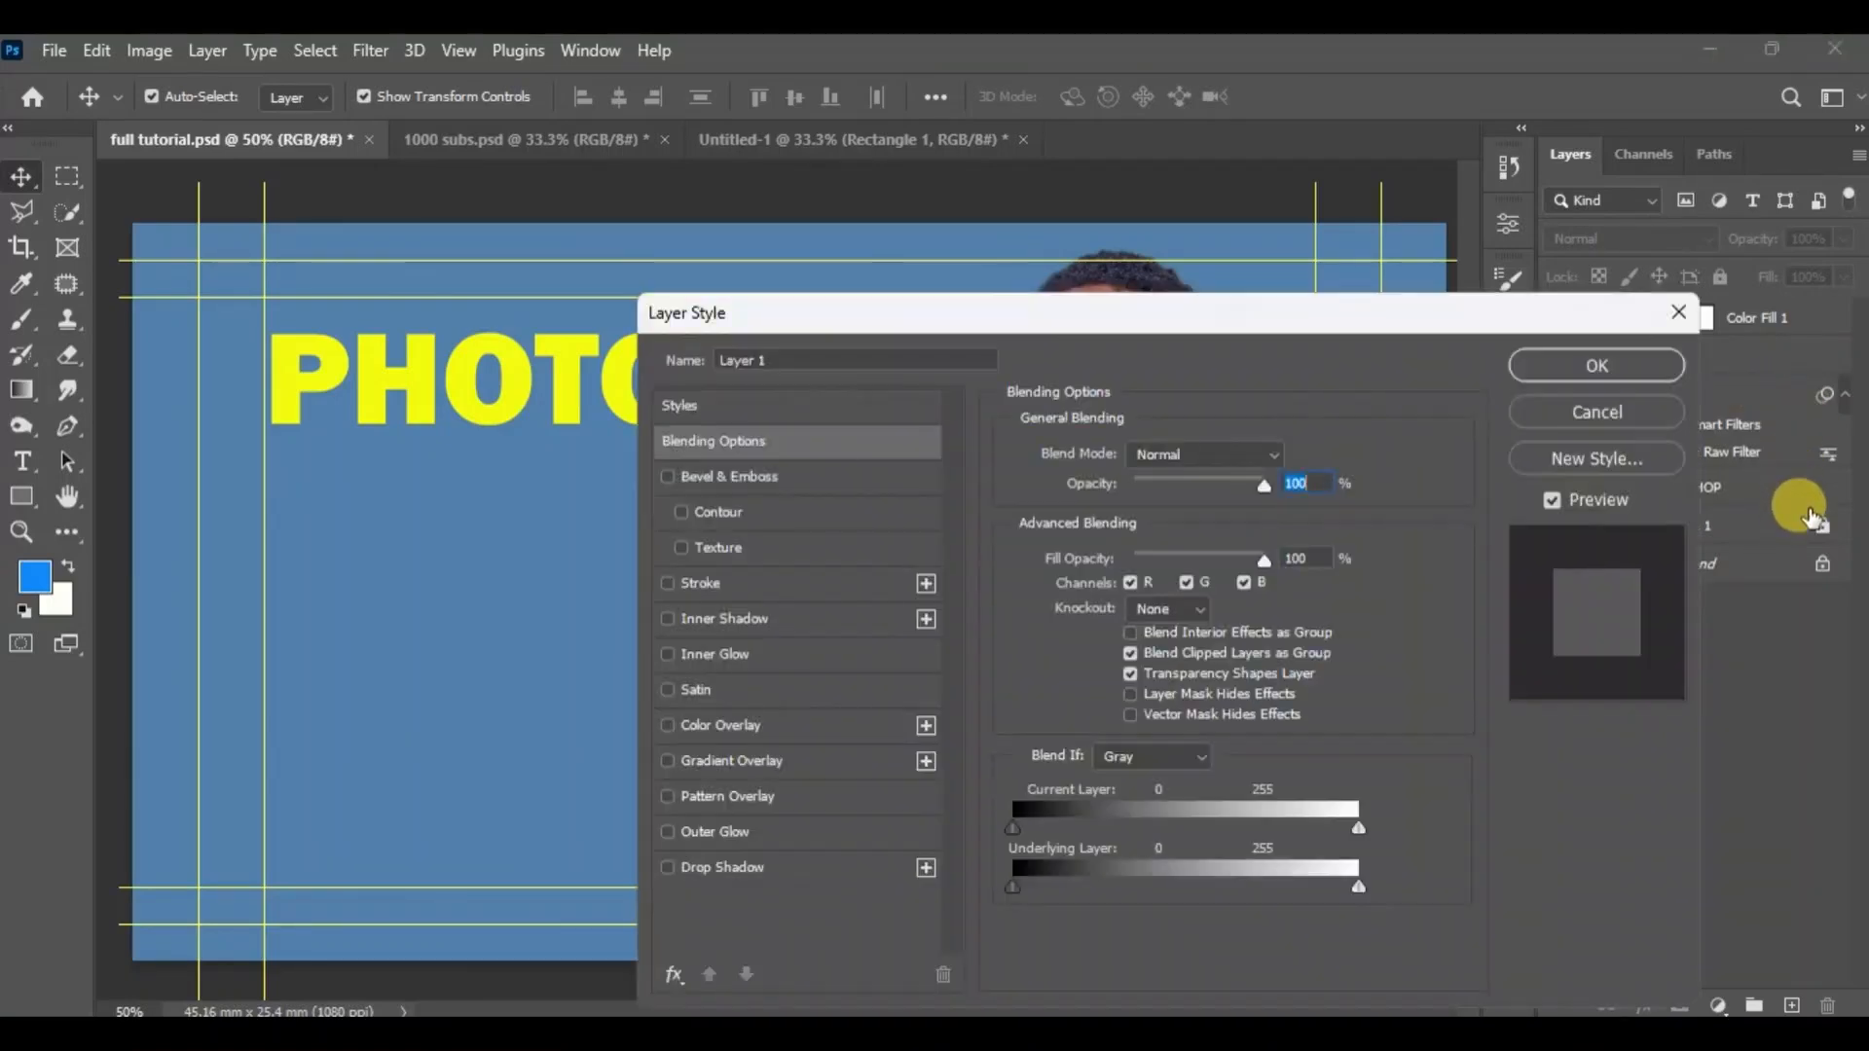
click(1674, 310)
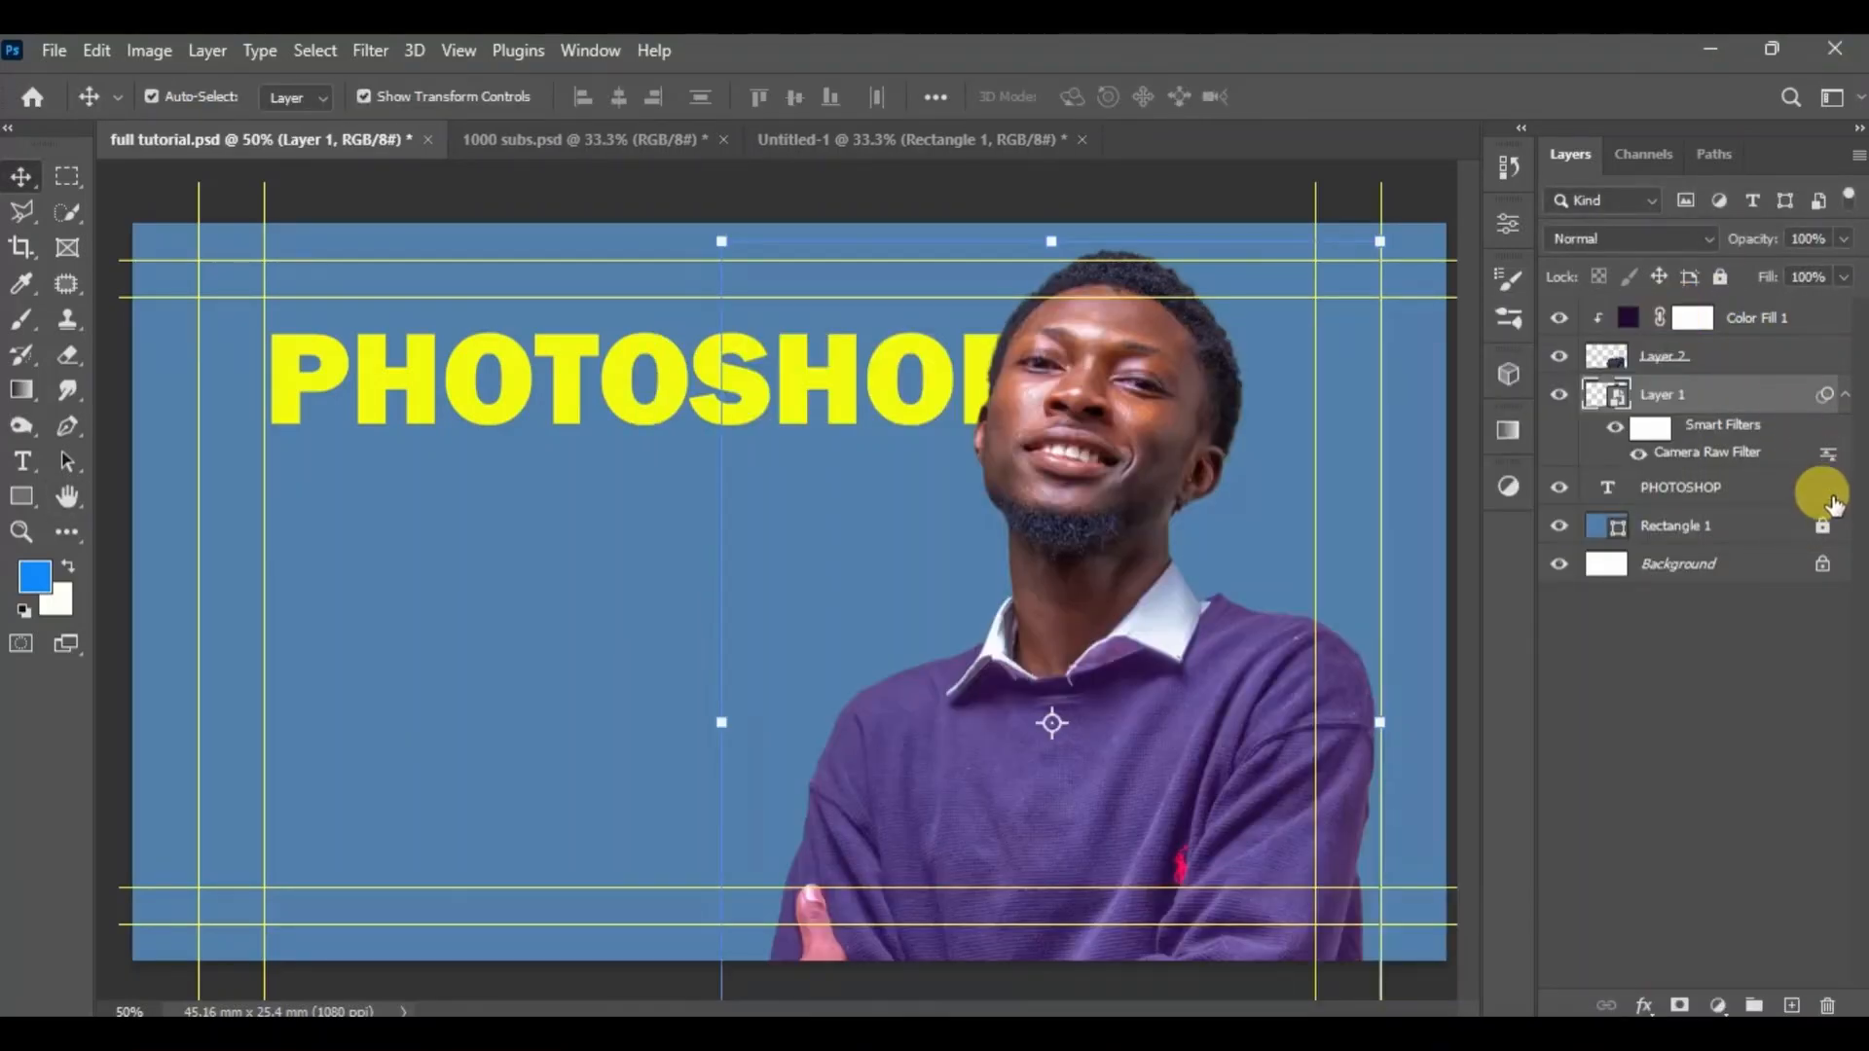
Unlock the Rectangle 1 and Background layers, and lock all attributes of the converted background layer.
click(1822, 525)
click(1821, 565)
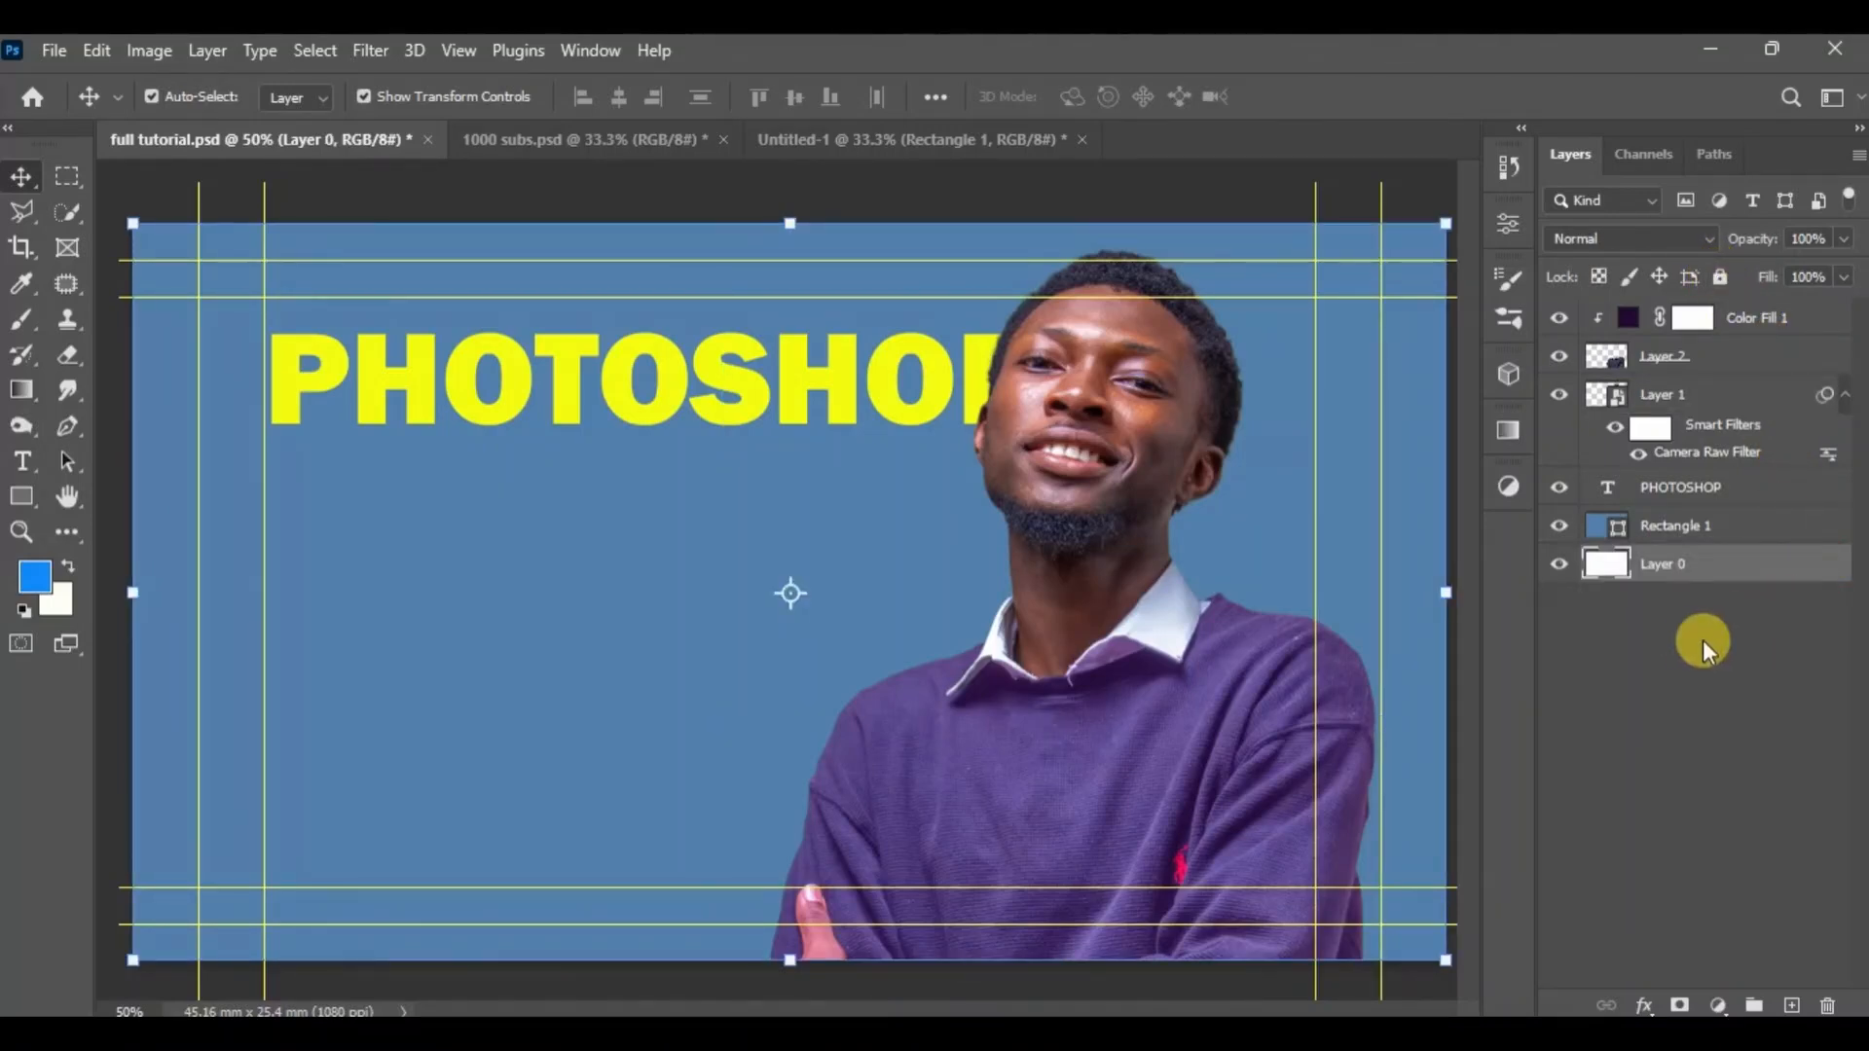
click(1820, 568)
click(1719, 278)
click(1544, 855)
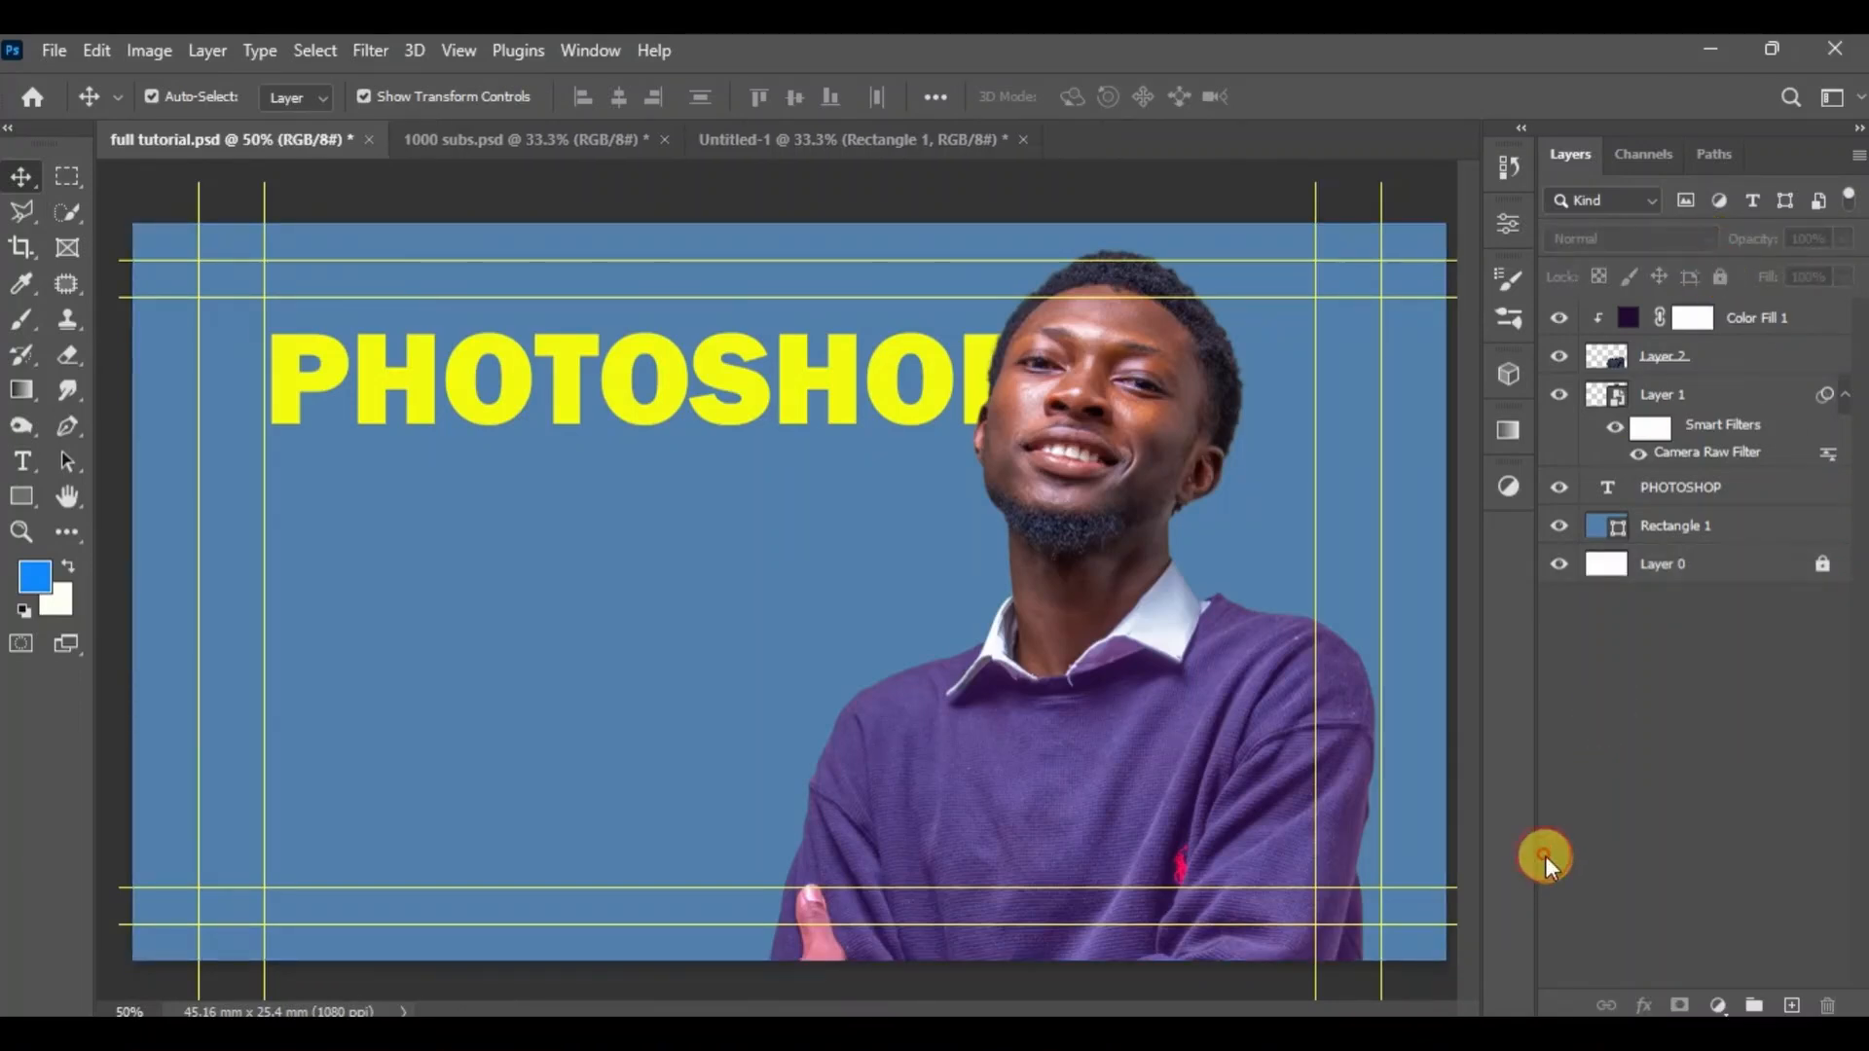
click(1075, 679)
Group all layers from Rectangle 1 up to Color Fill 1 and check the group's contents.
click(1719, 531)
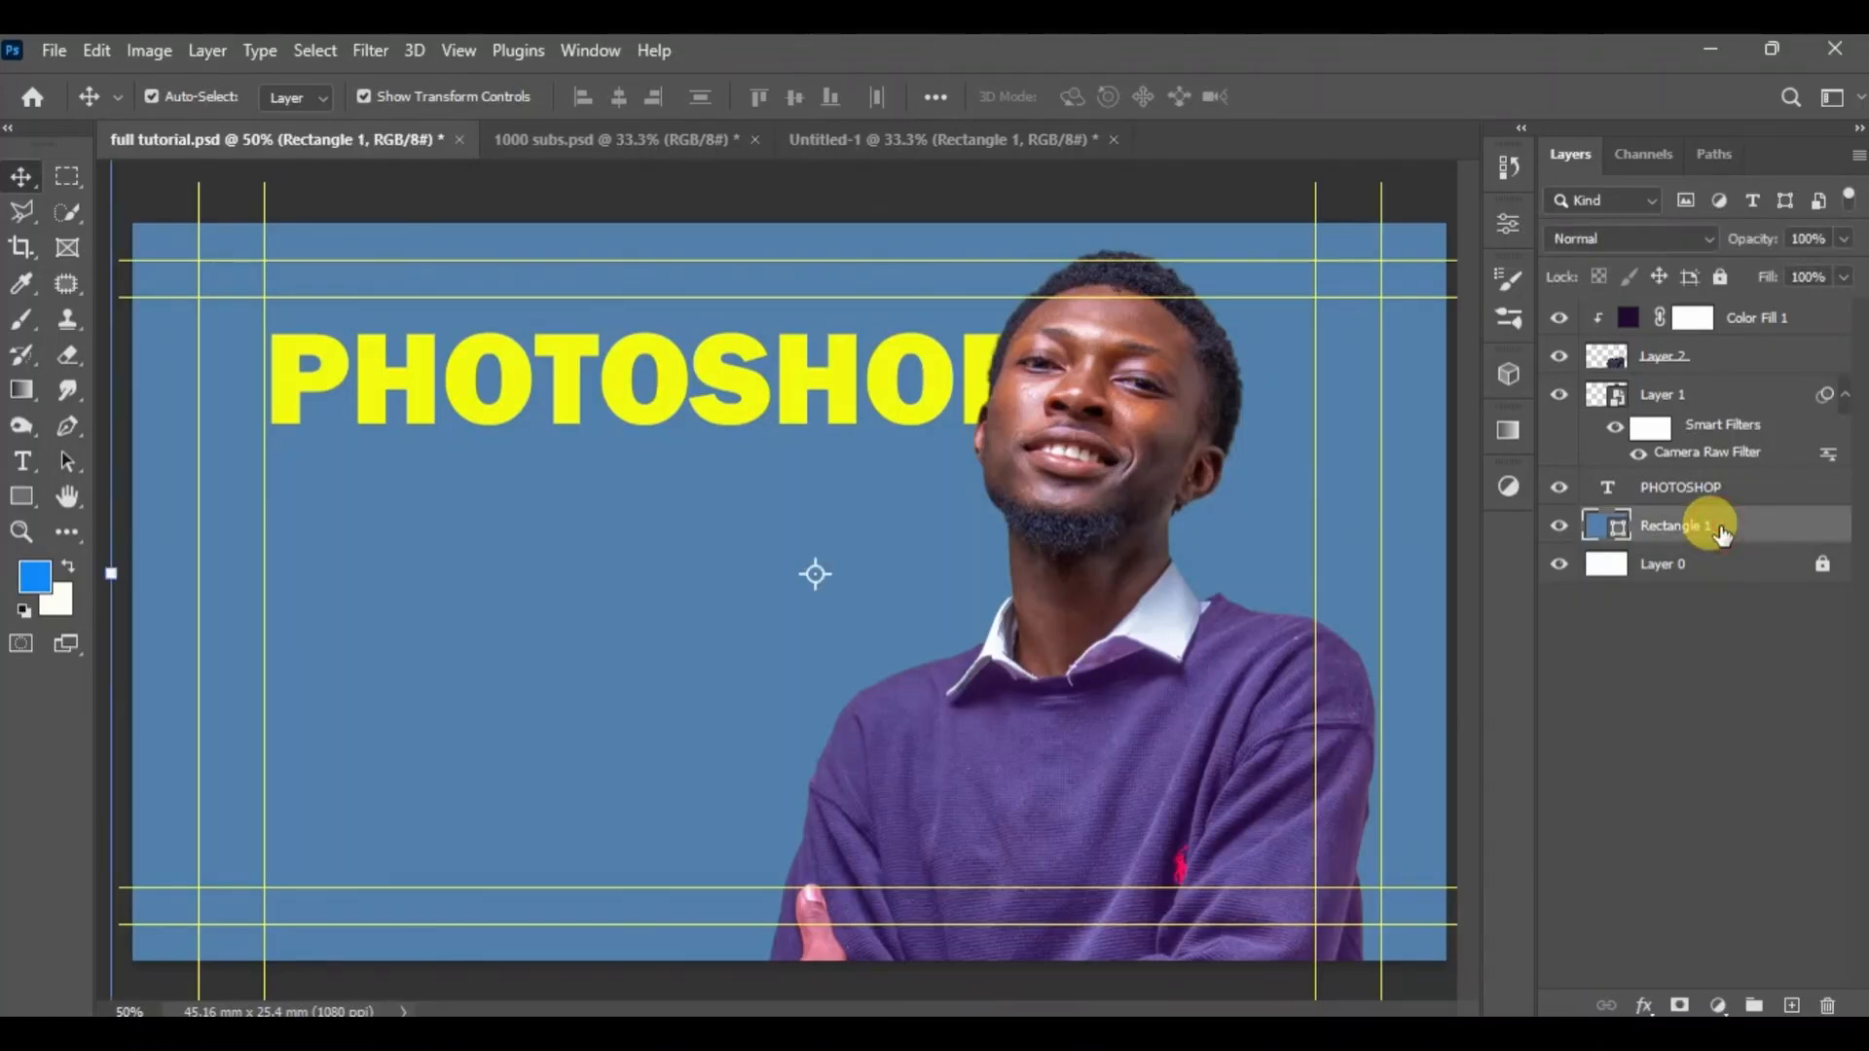
shift+click(1755, 321)
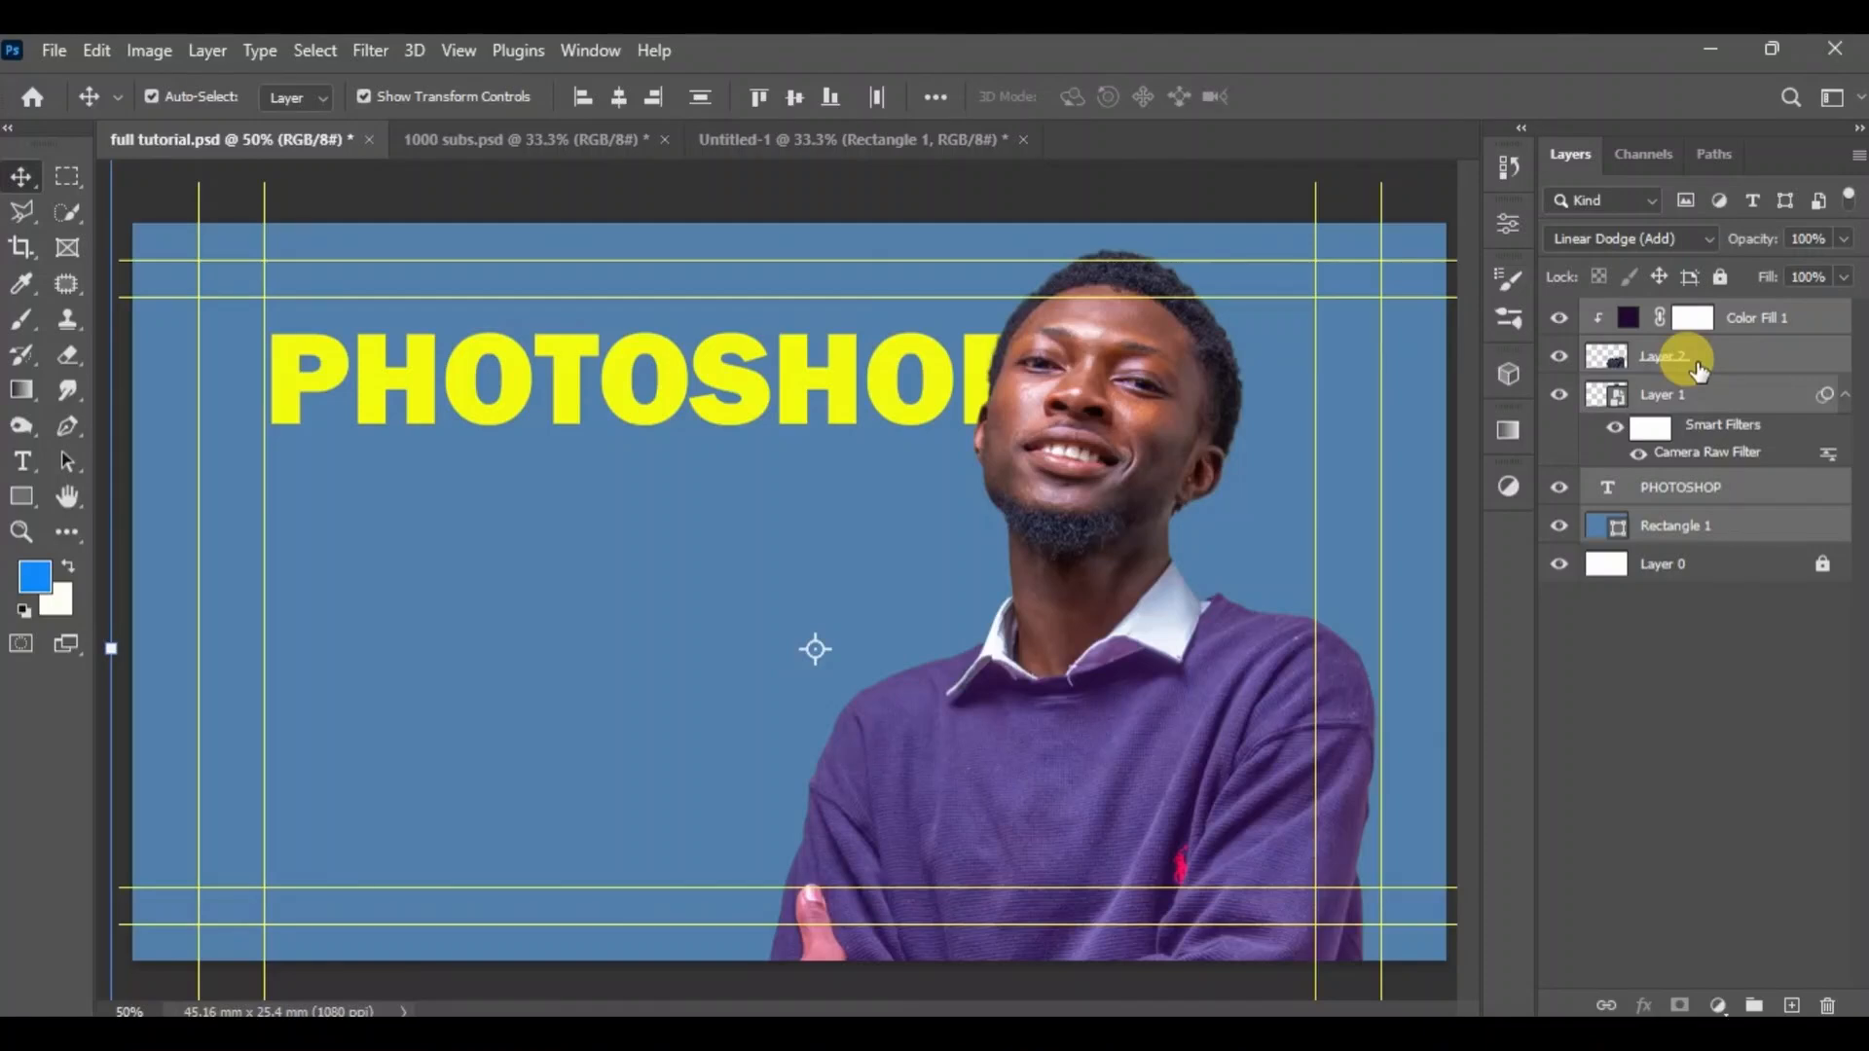
key(ctrl+g)
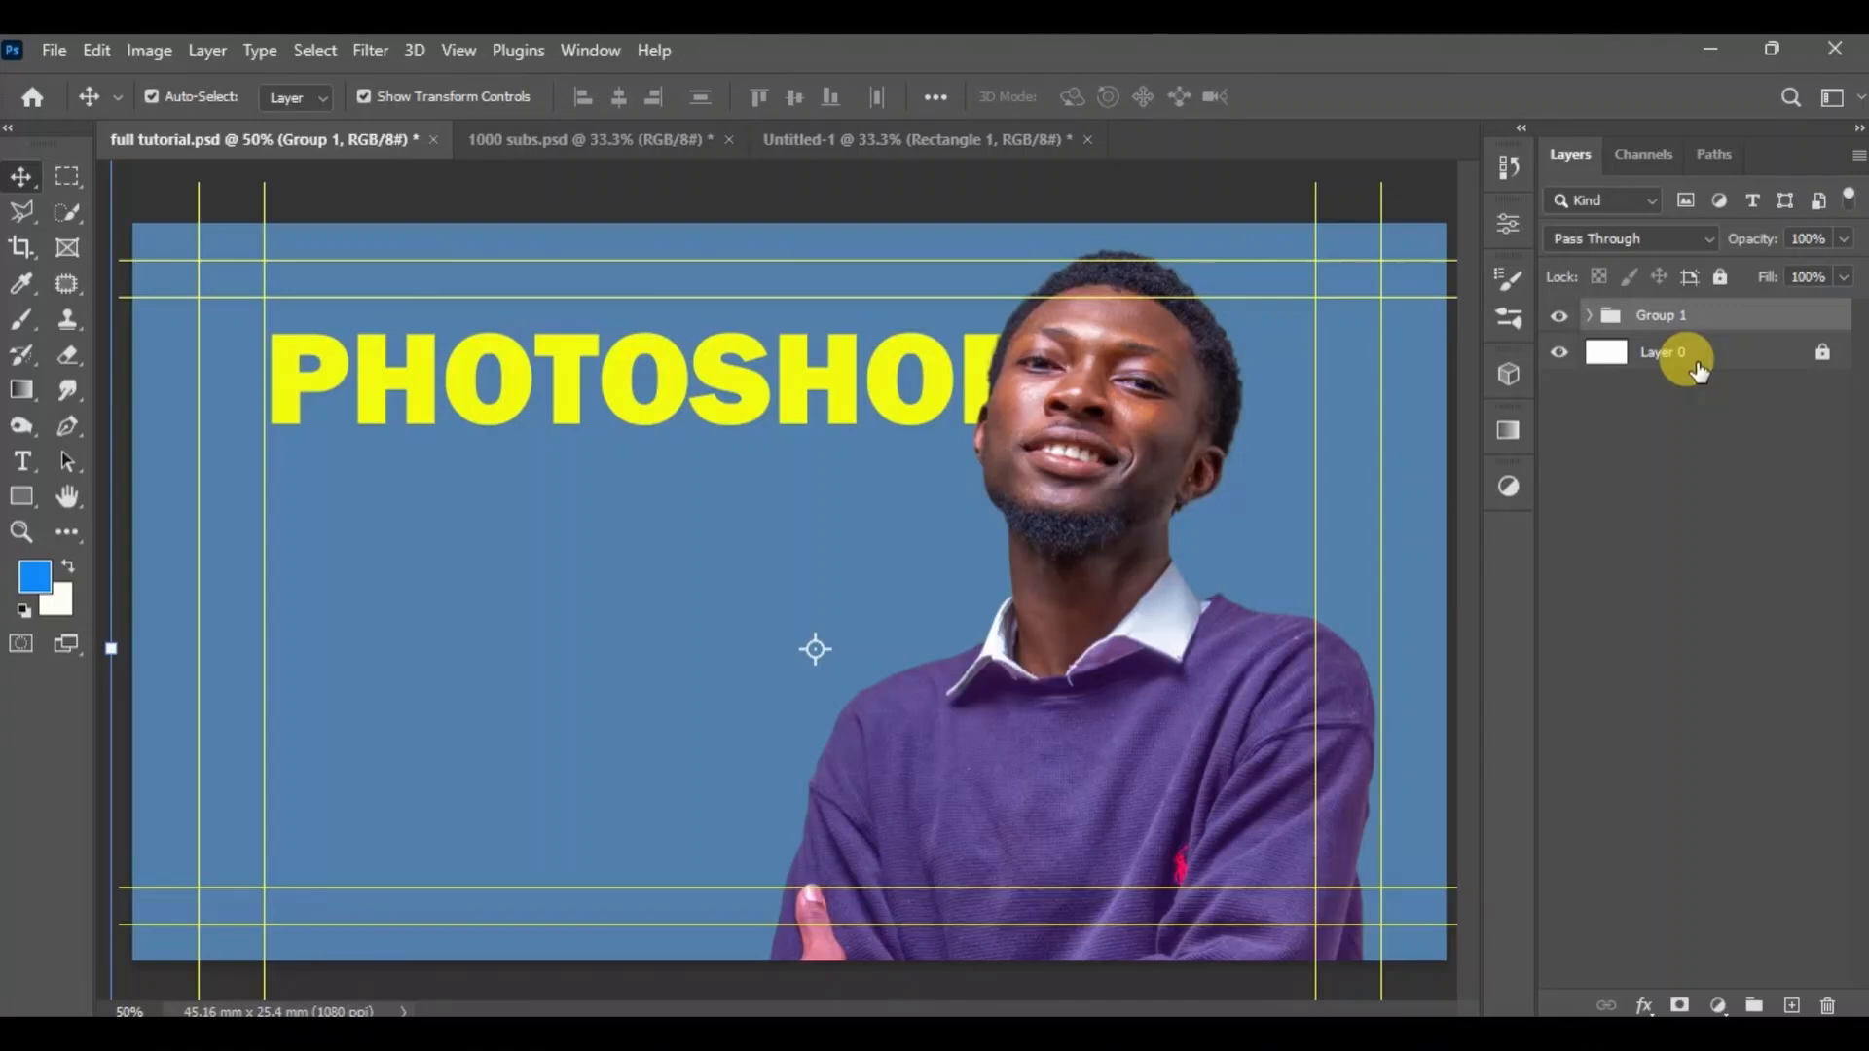
click(1588, 317)
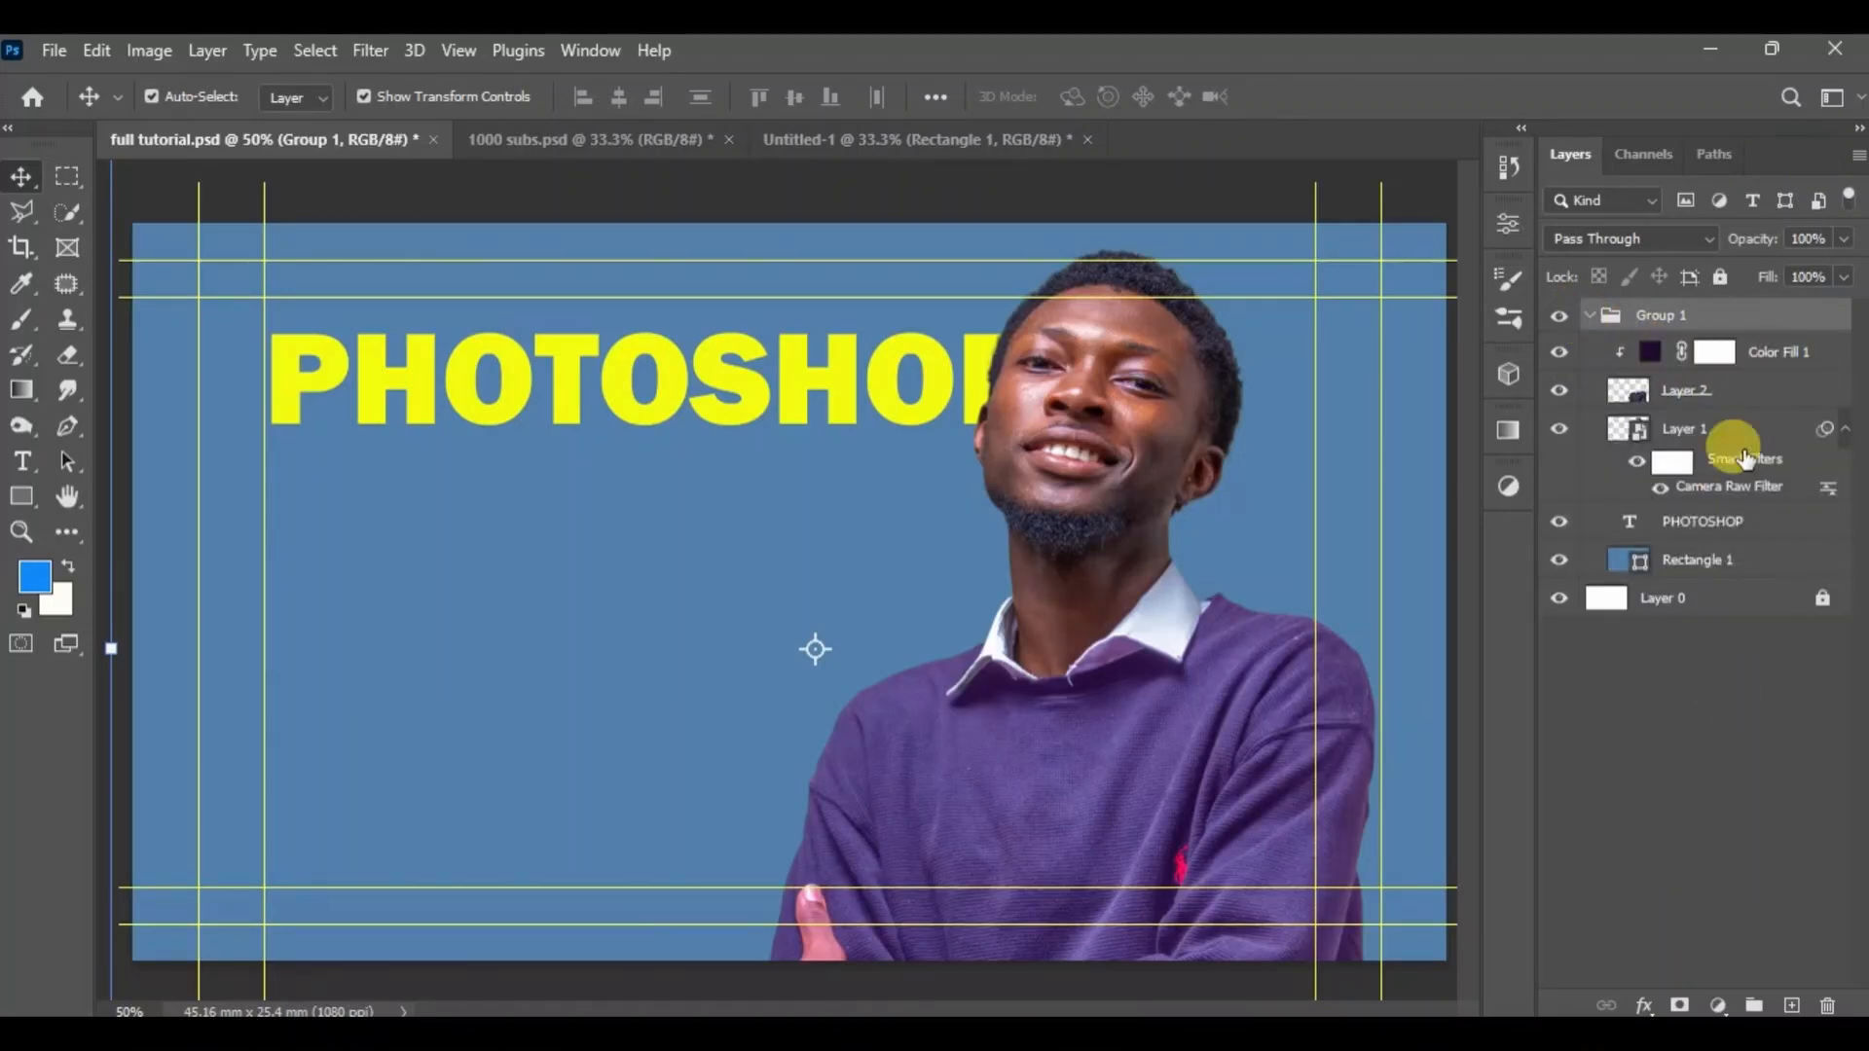
click(1588, 316)
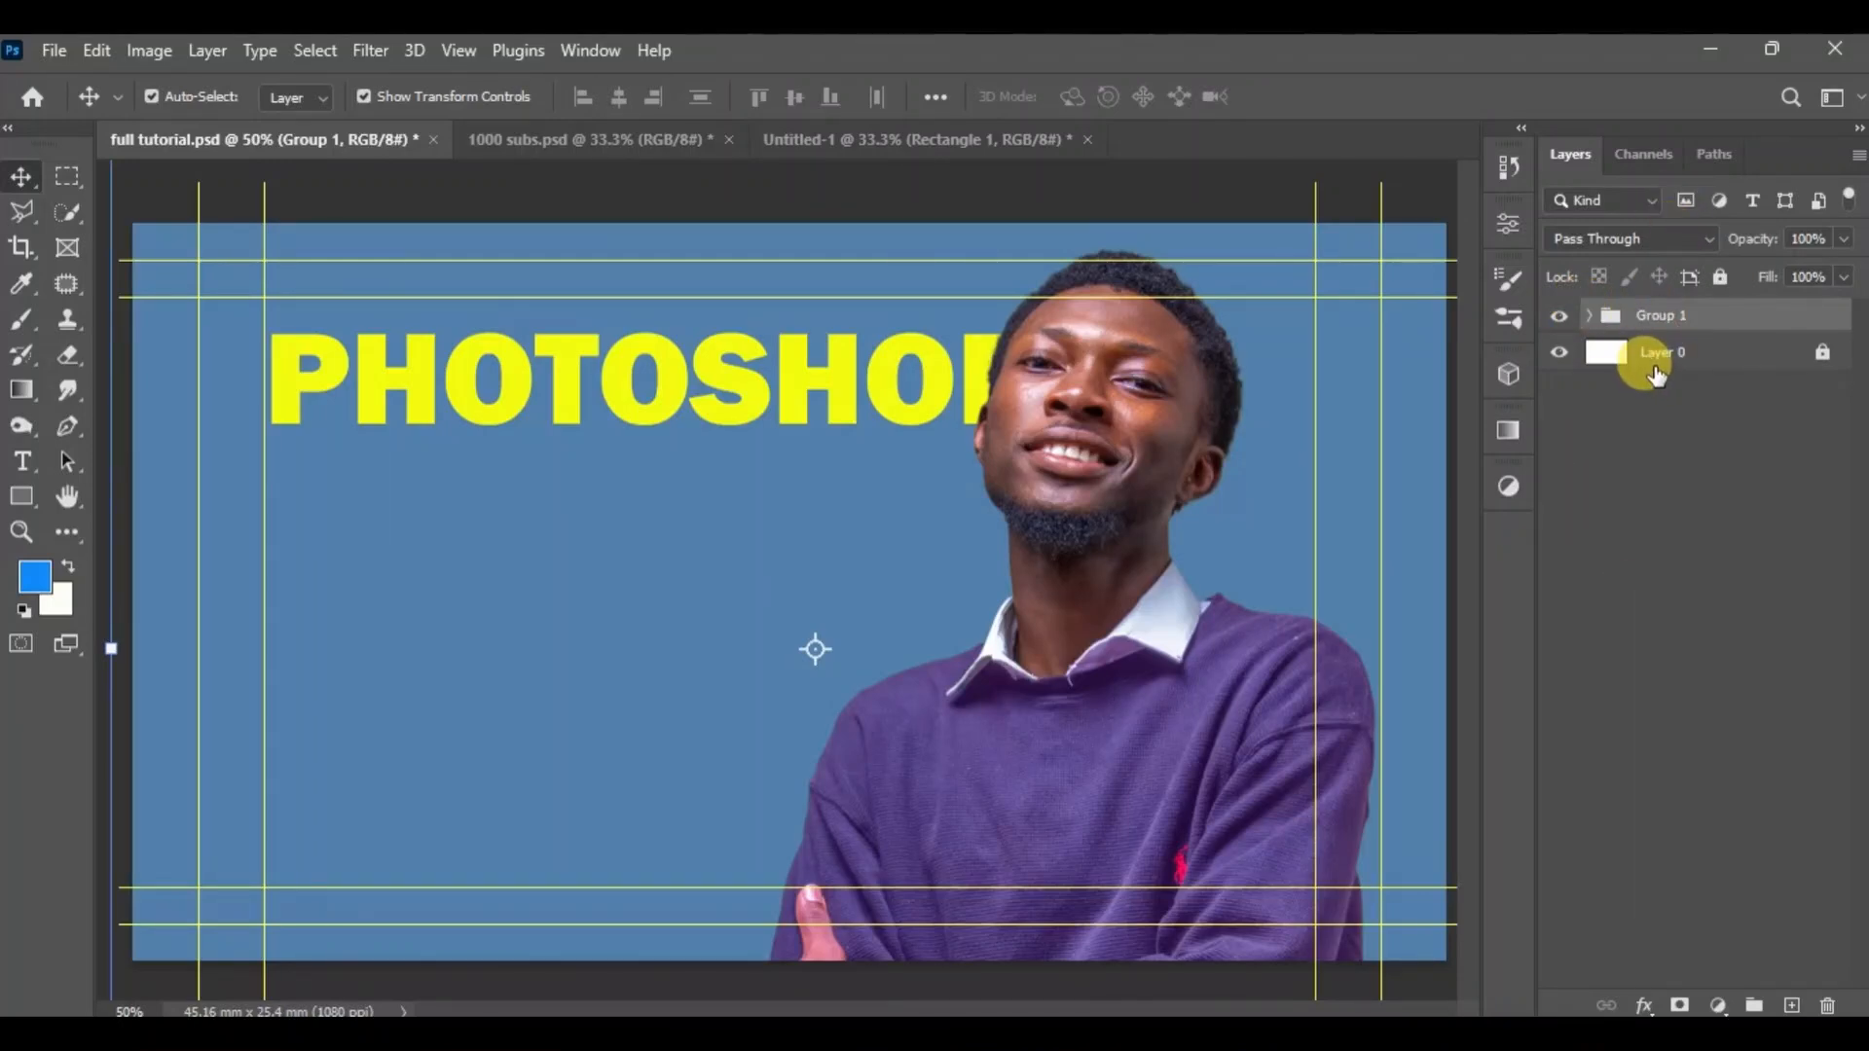
Ungroup the layers and clear the layer selection.
key(ctrl+shift+g)
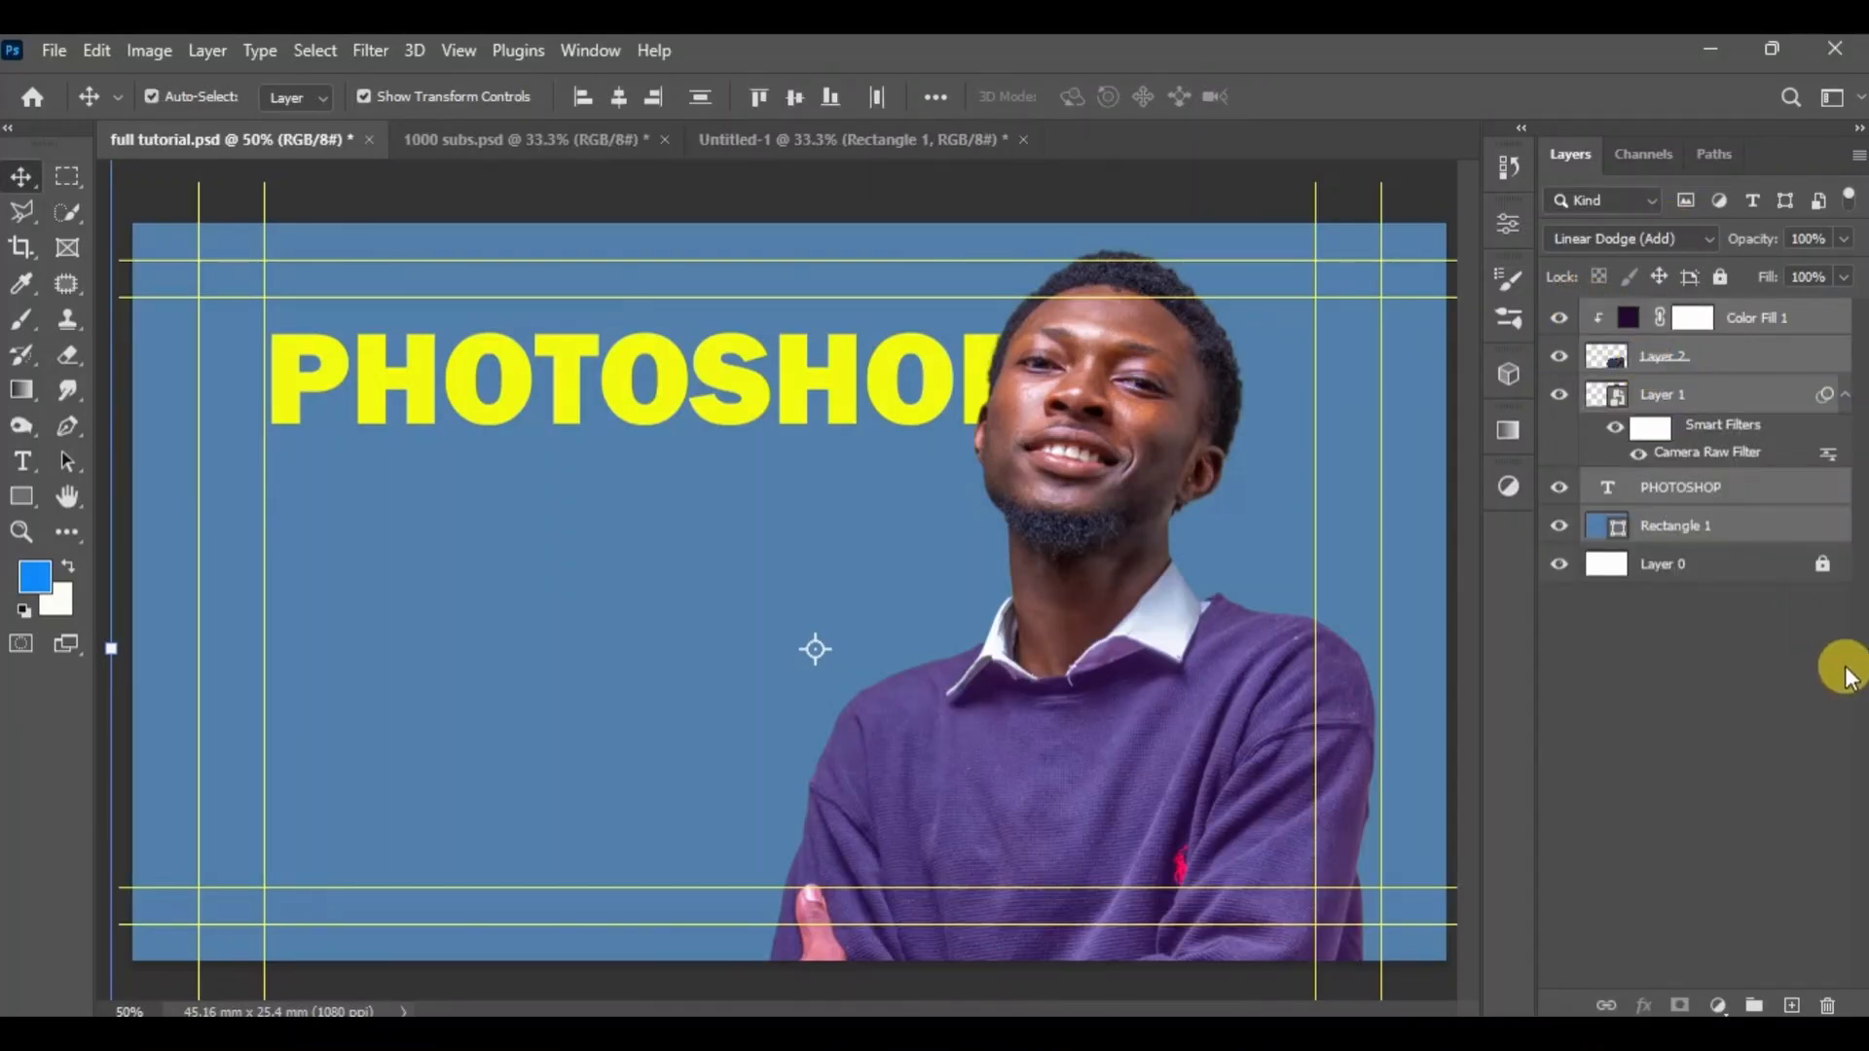
click(1842, 670)
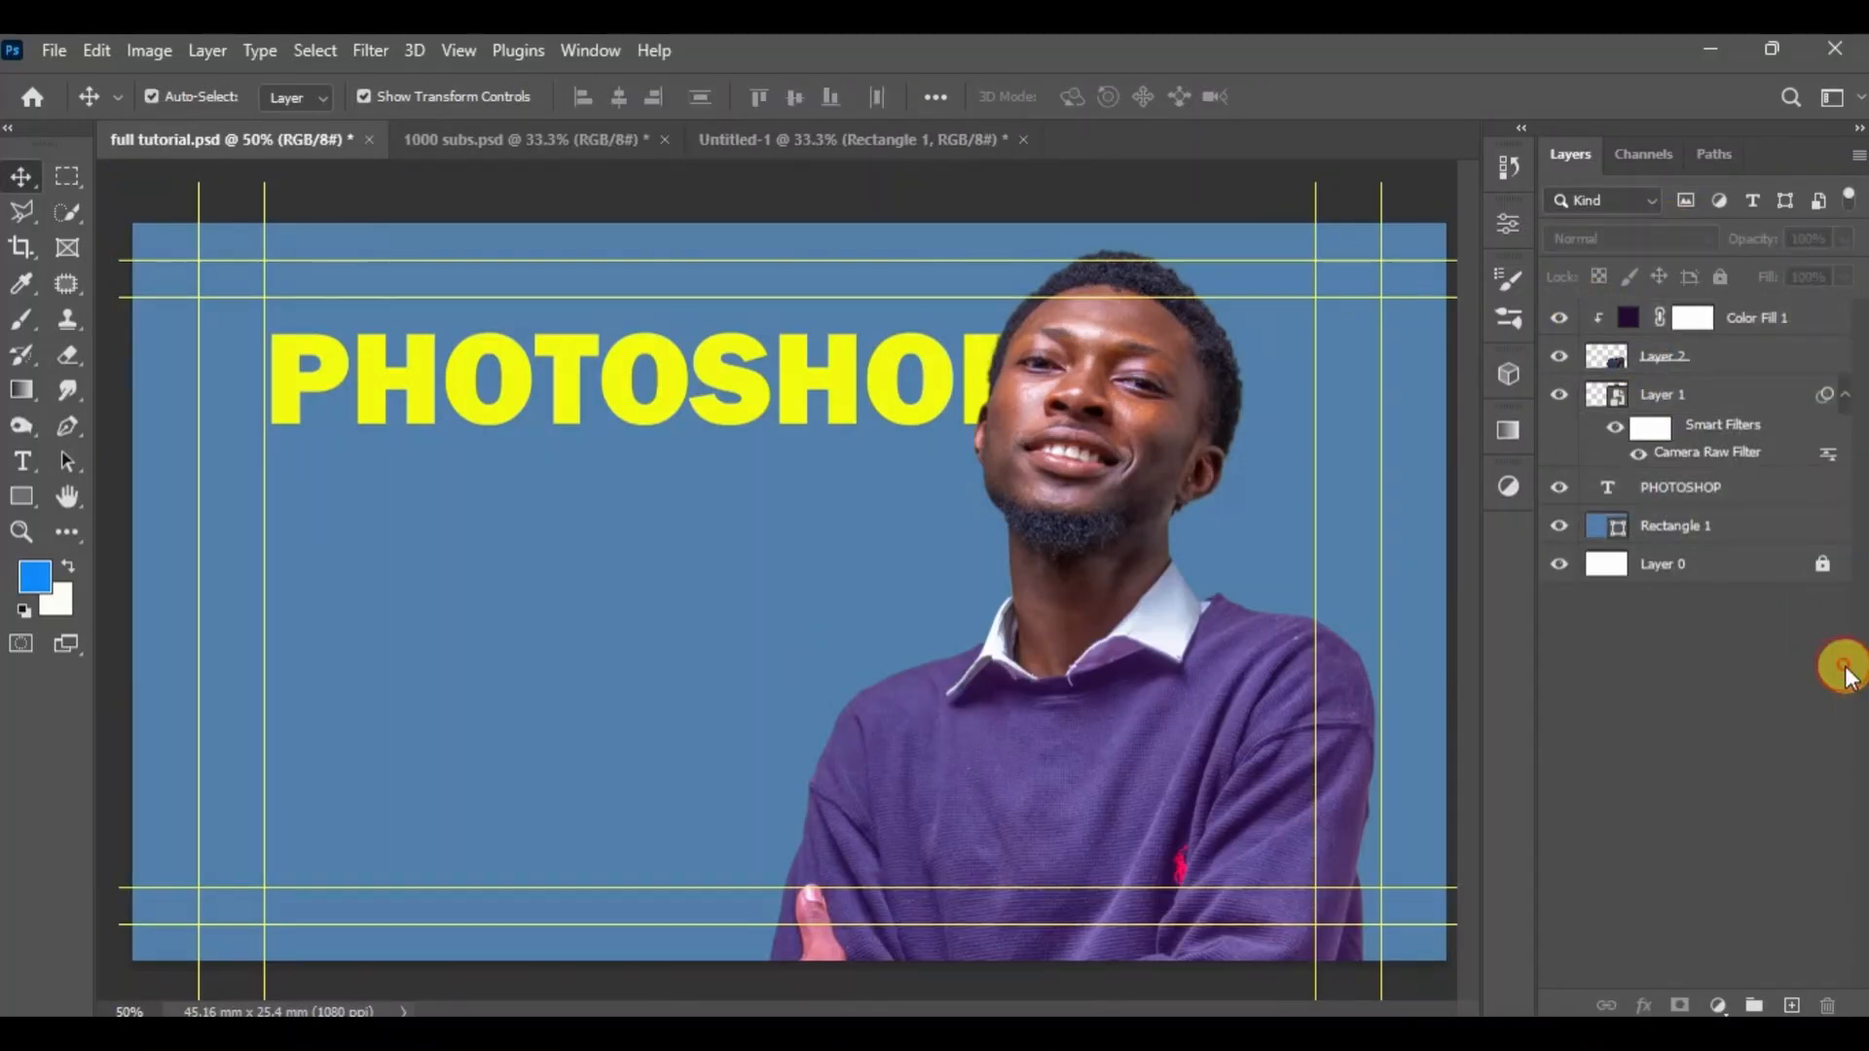
Group only the Rectangle 1, Layer 1, Layer 2 and Color Fill 1 layers, leaving out the PHOTOSHOP text layer.
click(1725, 526)
double_click(1728, 525)
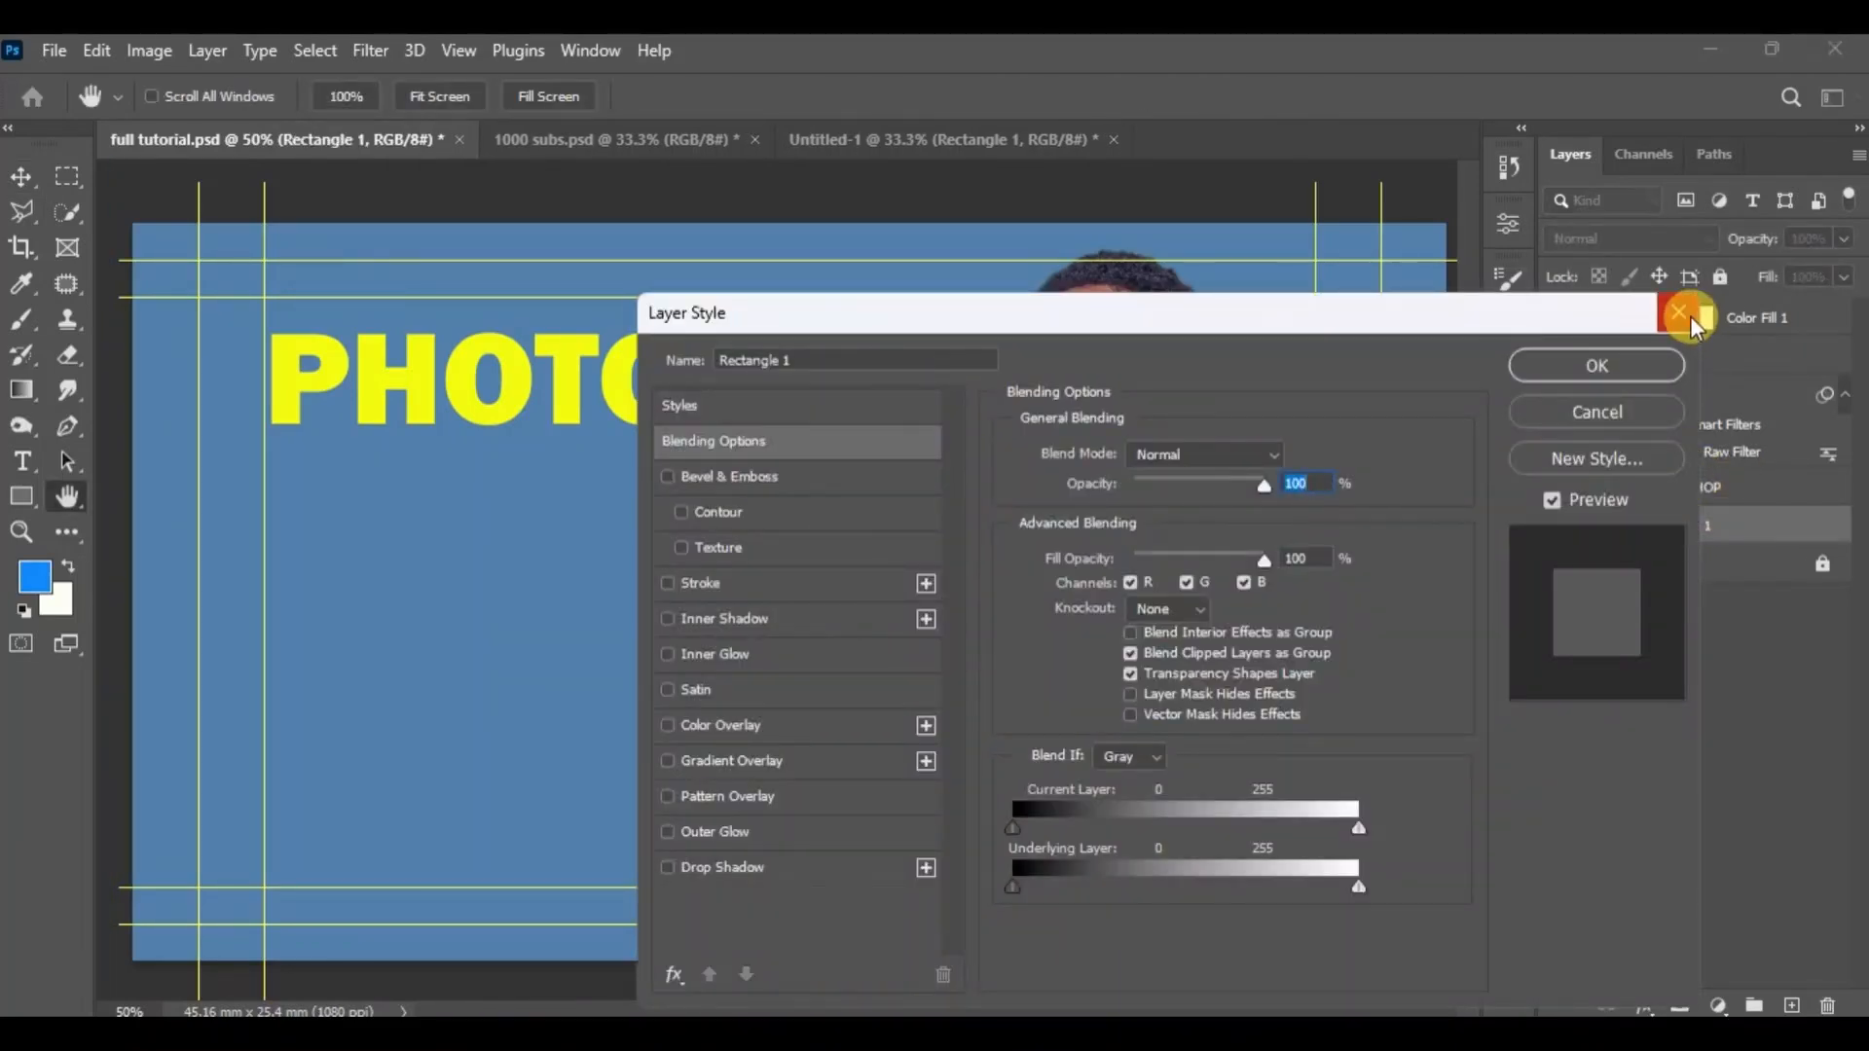
click(1689, 315)
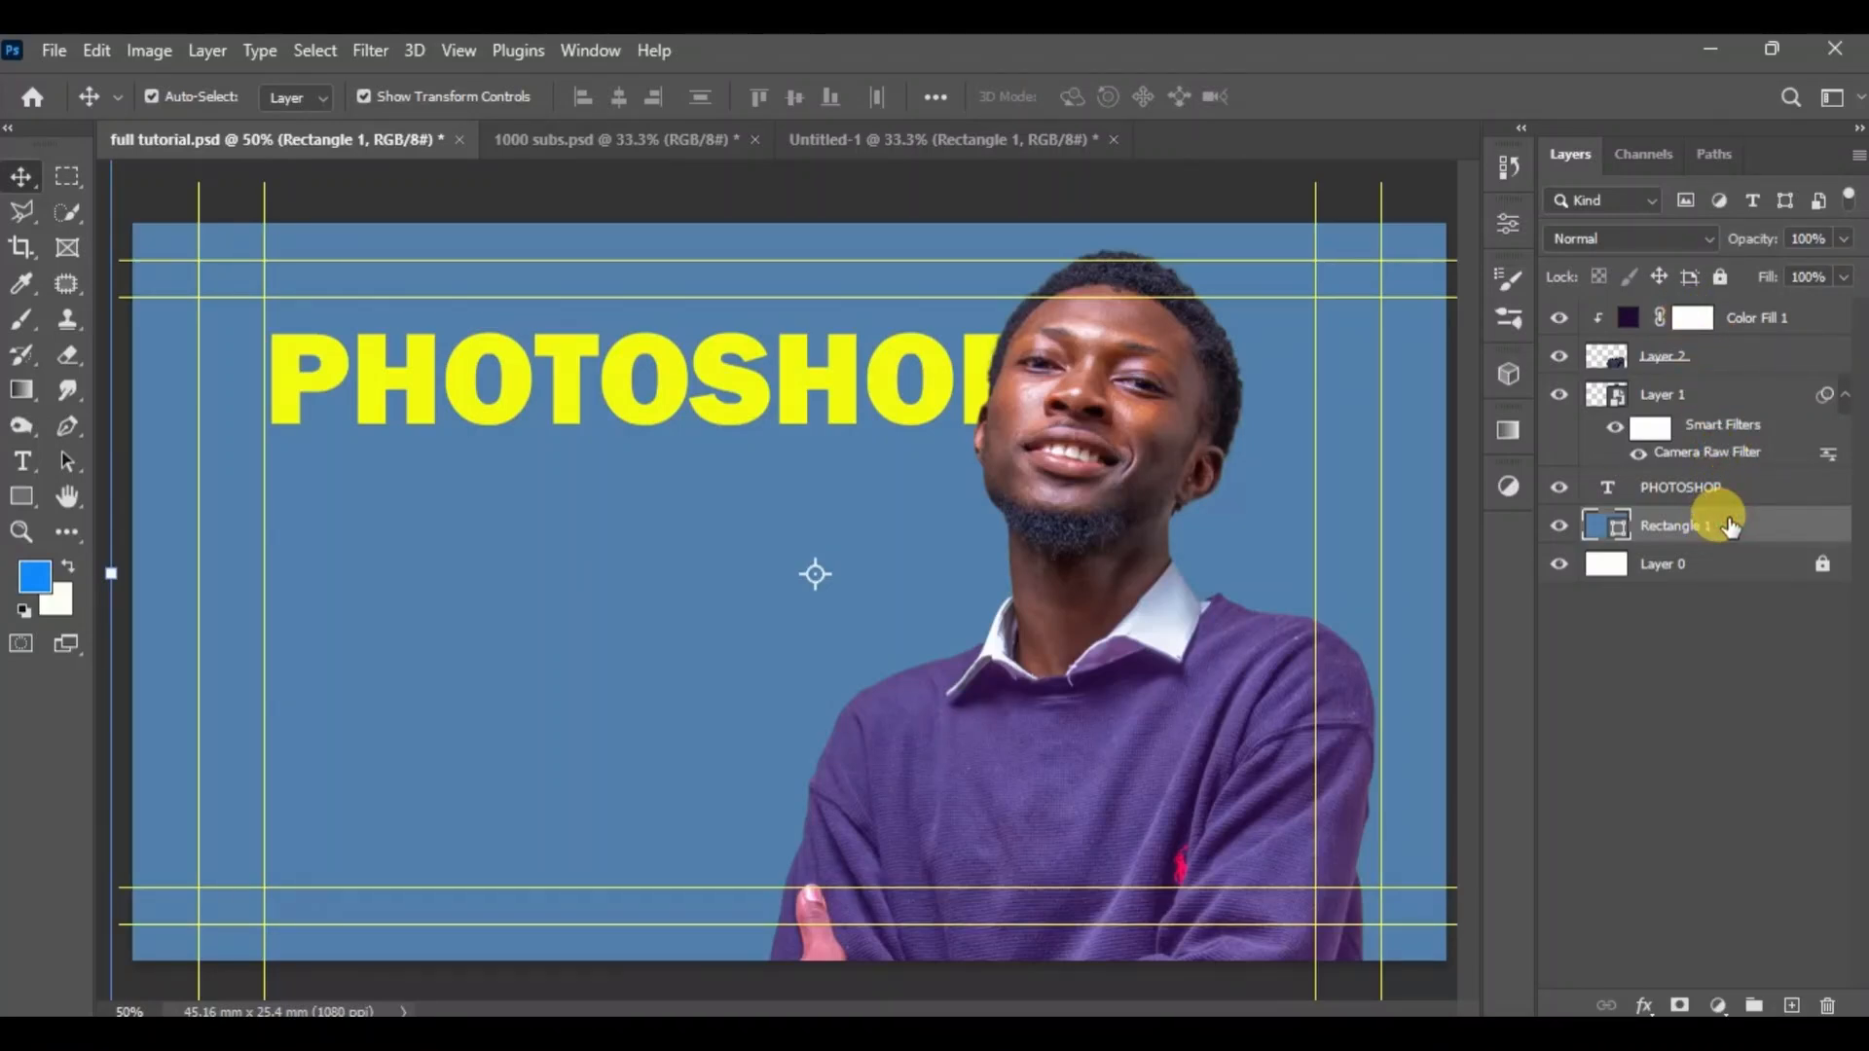
ctrl+click(1719, 401)
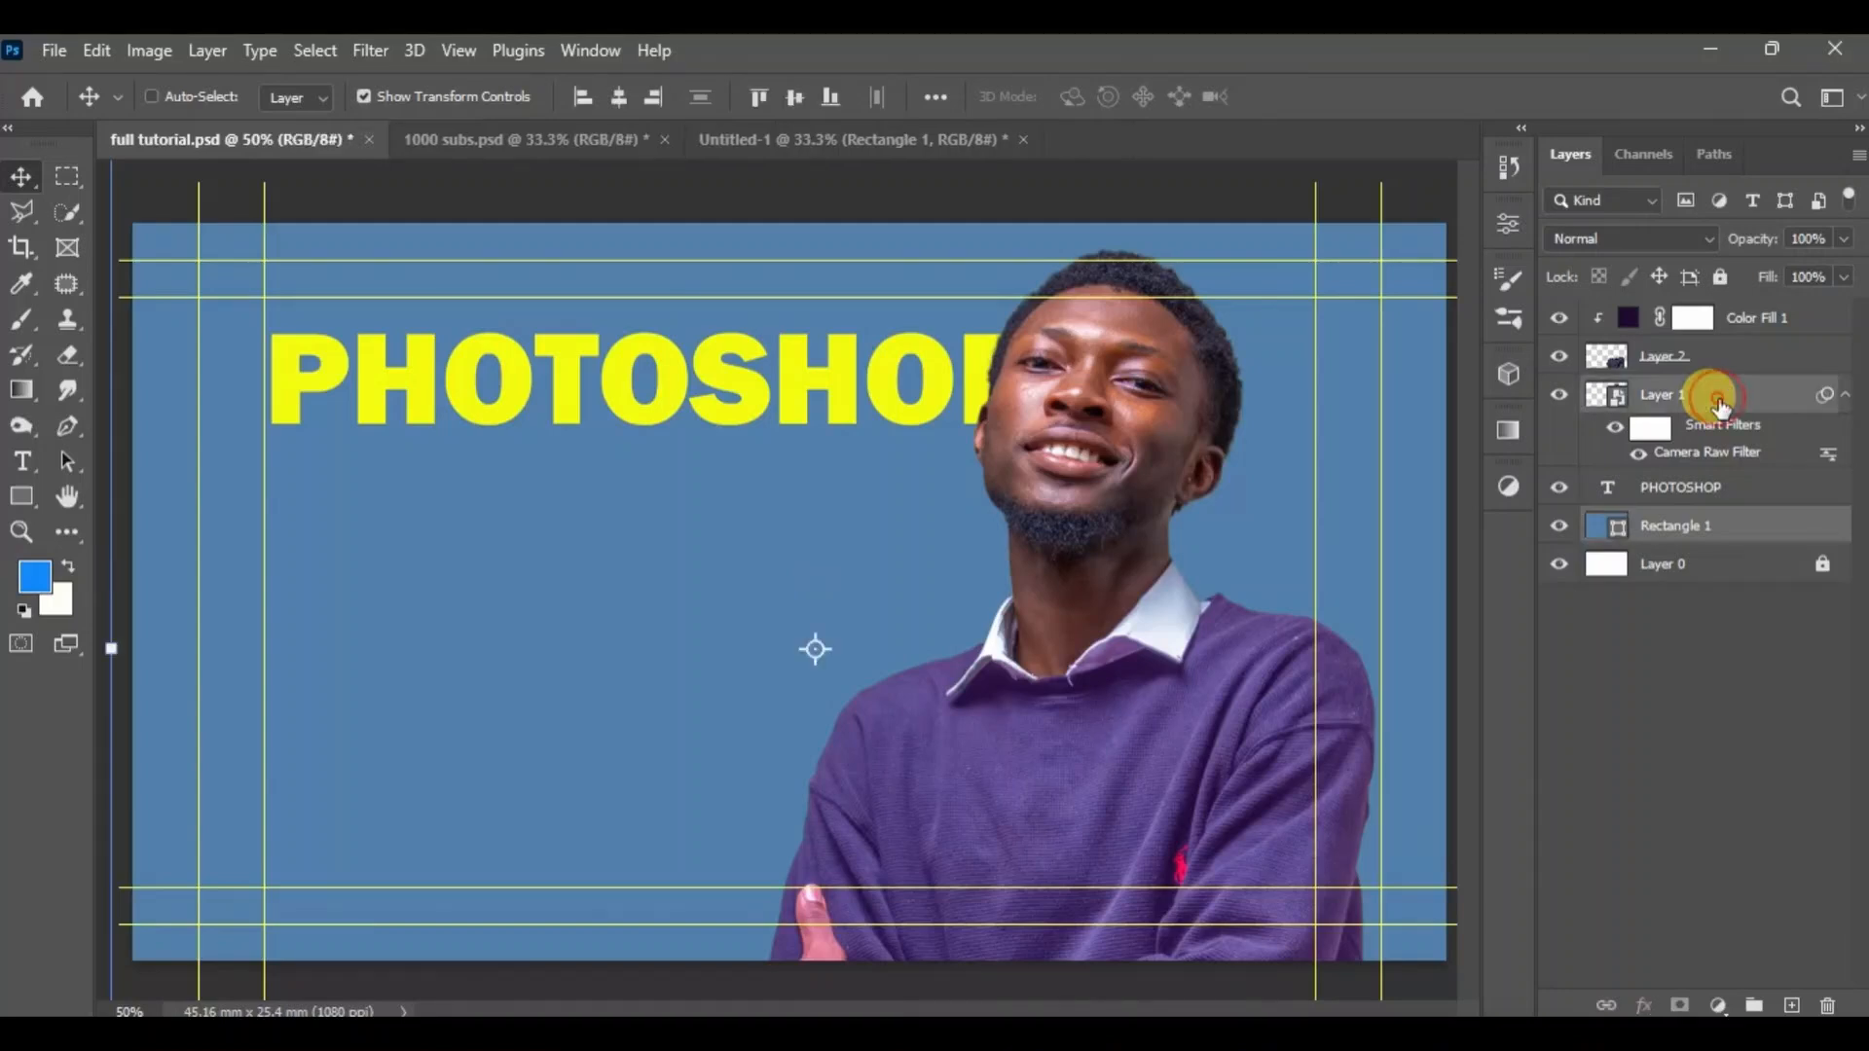
ctrl+click(1701, 362)
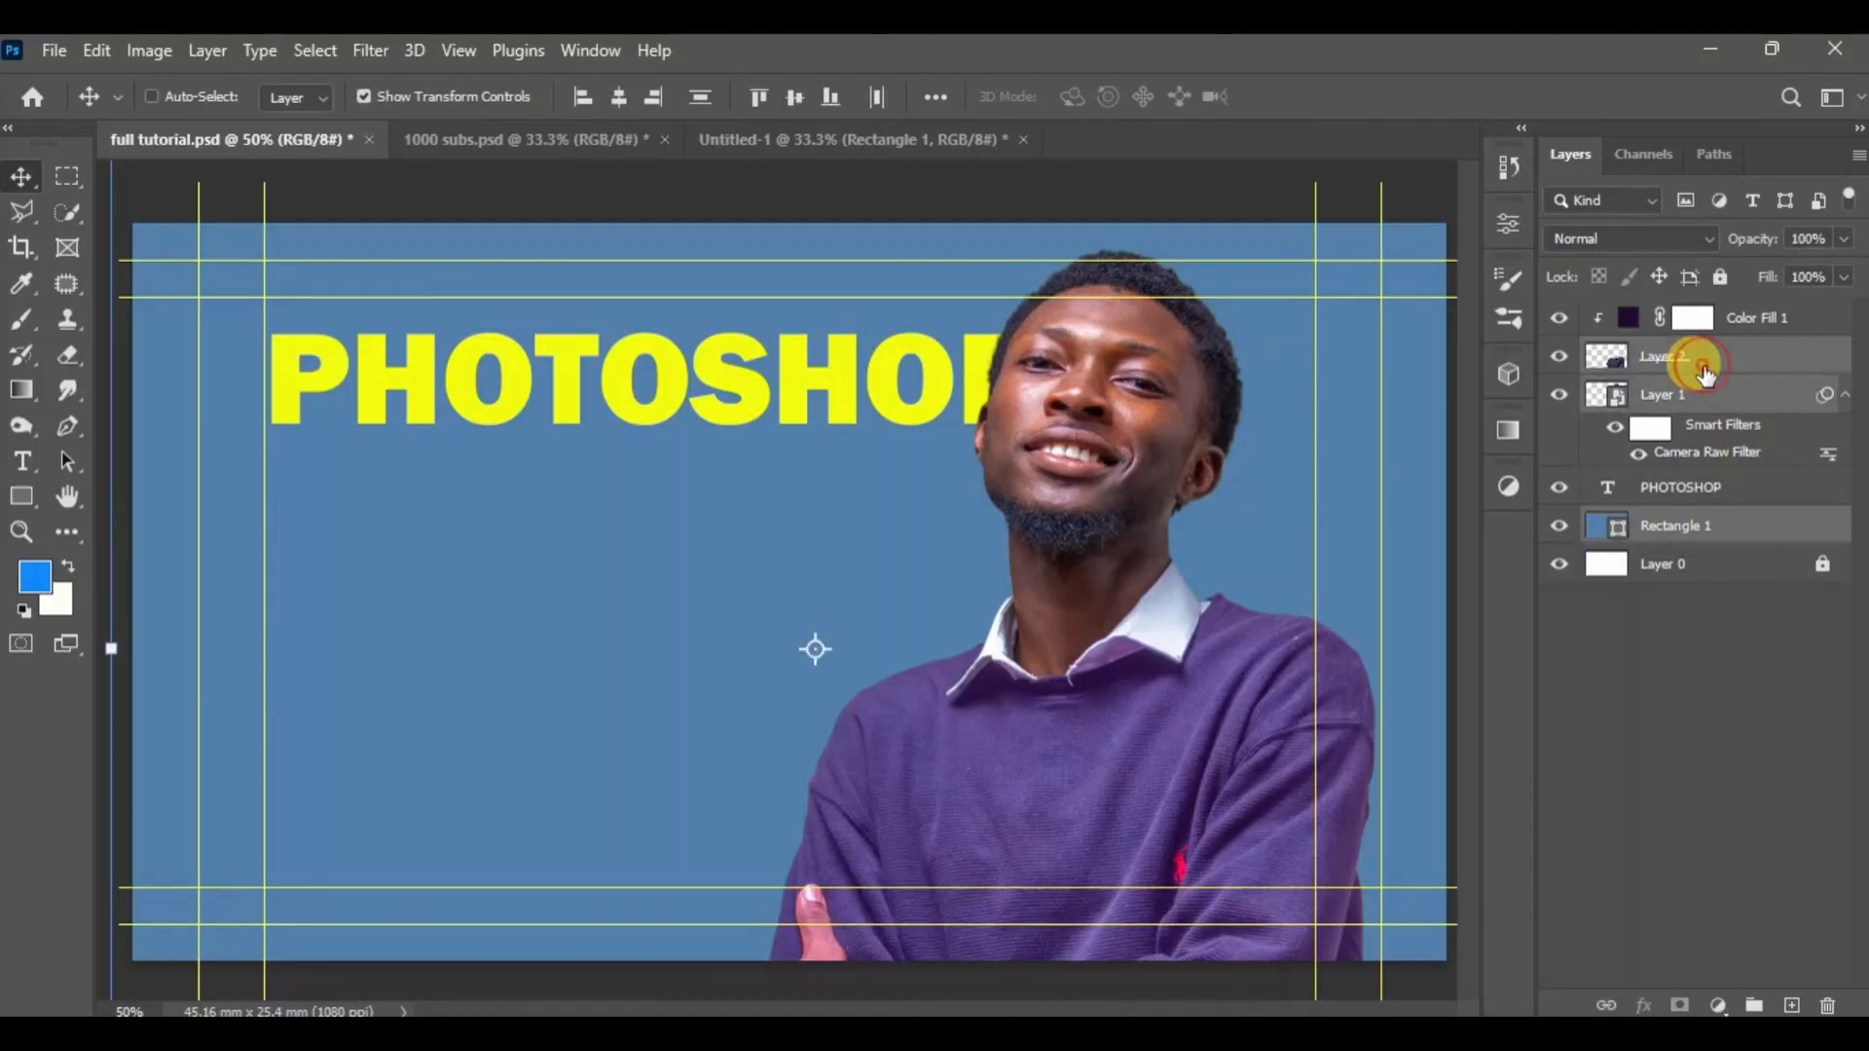
ctrl+click(1745, 317)
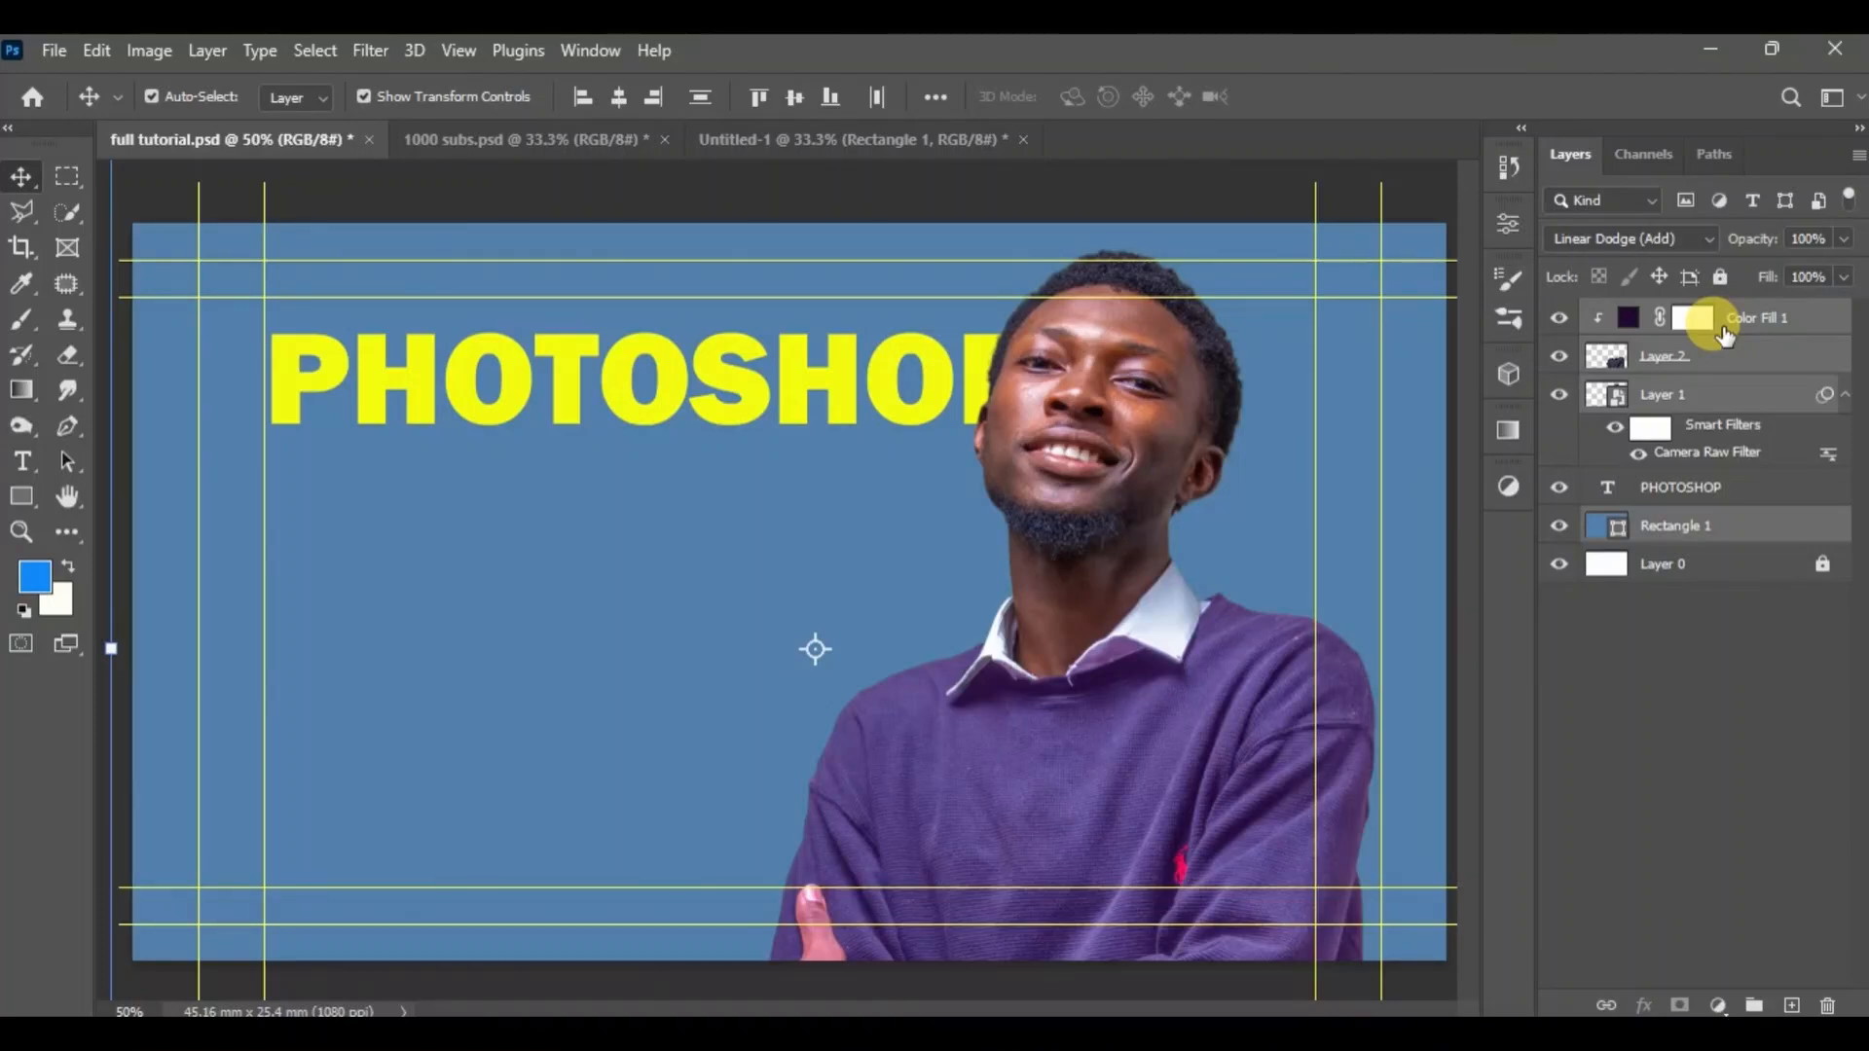
key(ctrl+g)
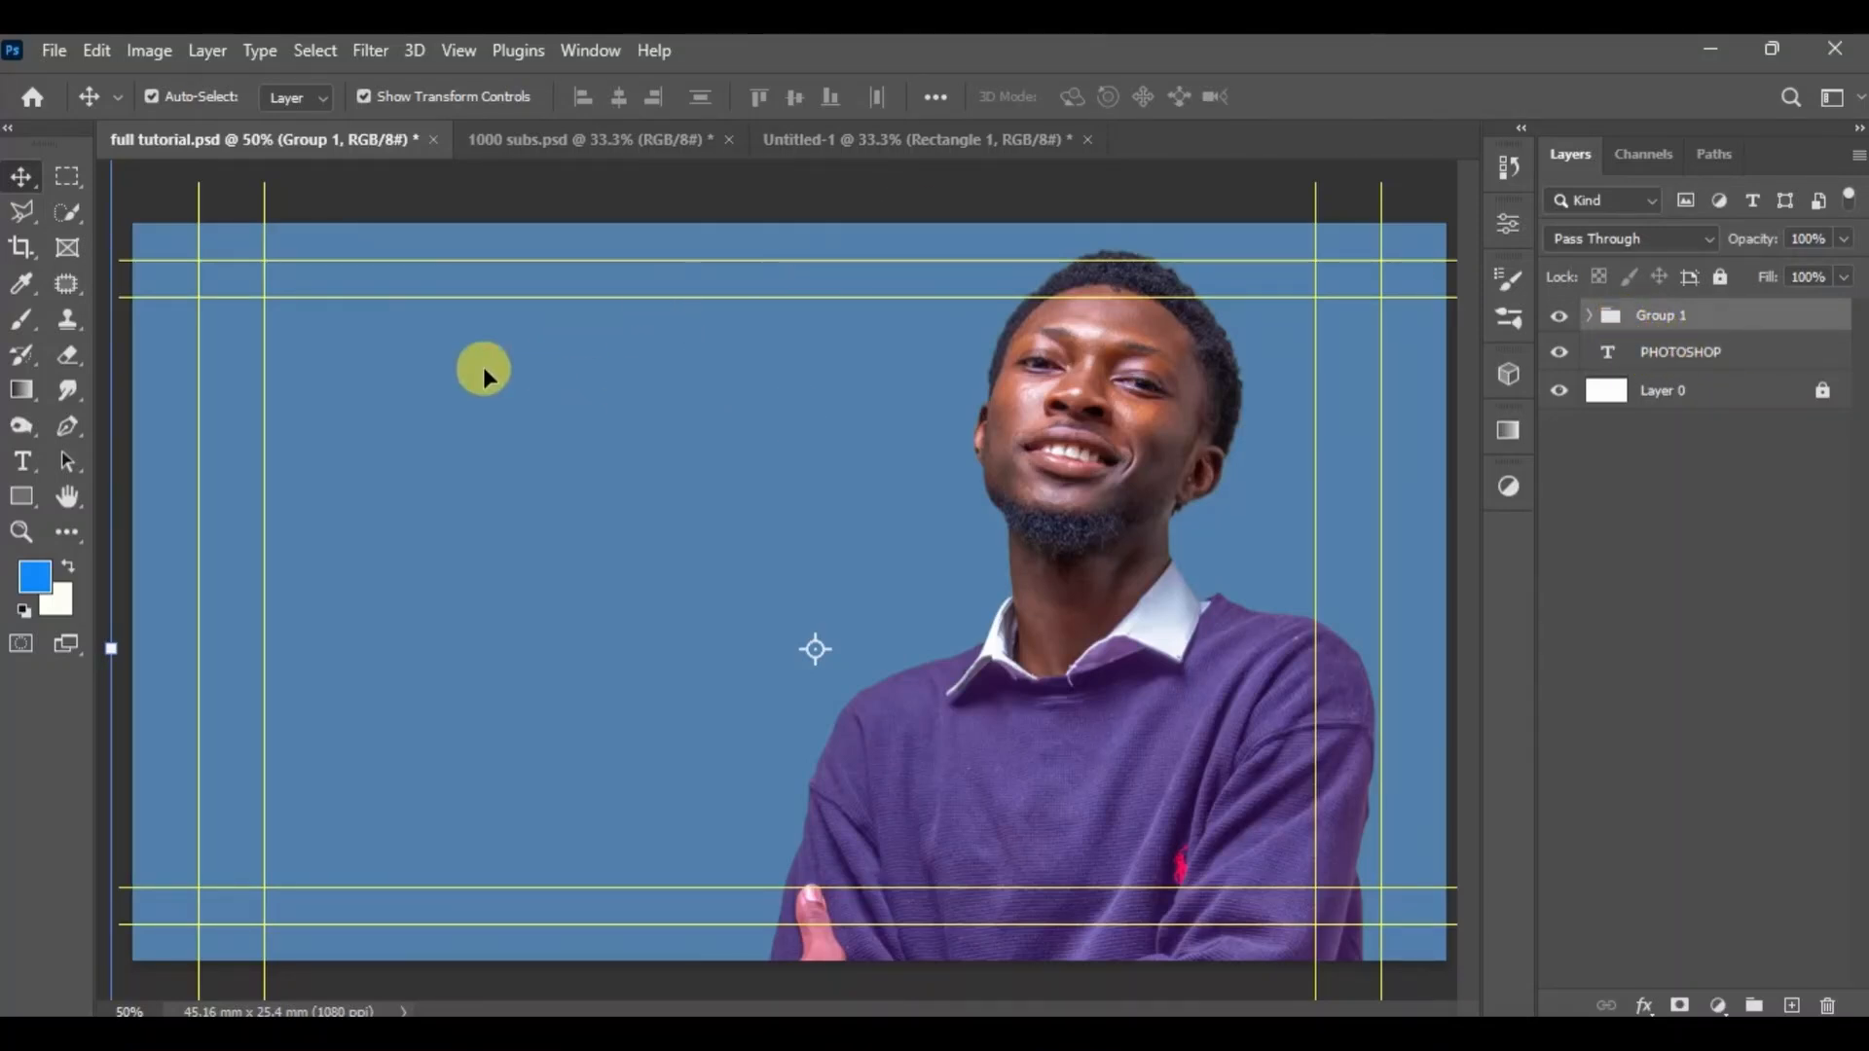
Check the contents of Group 1 and move the PHOTOSHOP text layer above the group.
click(1033, 297)
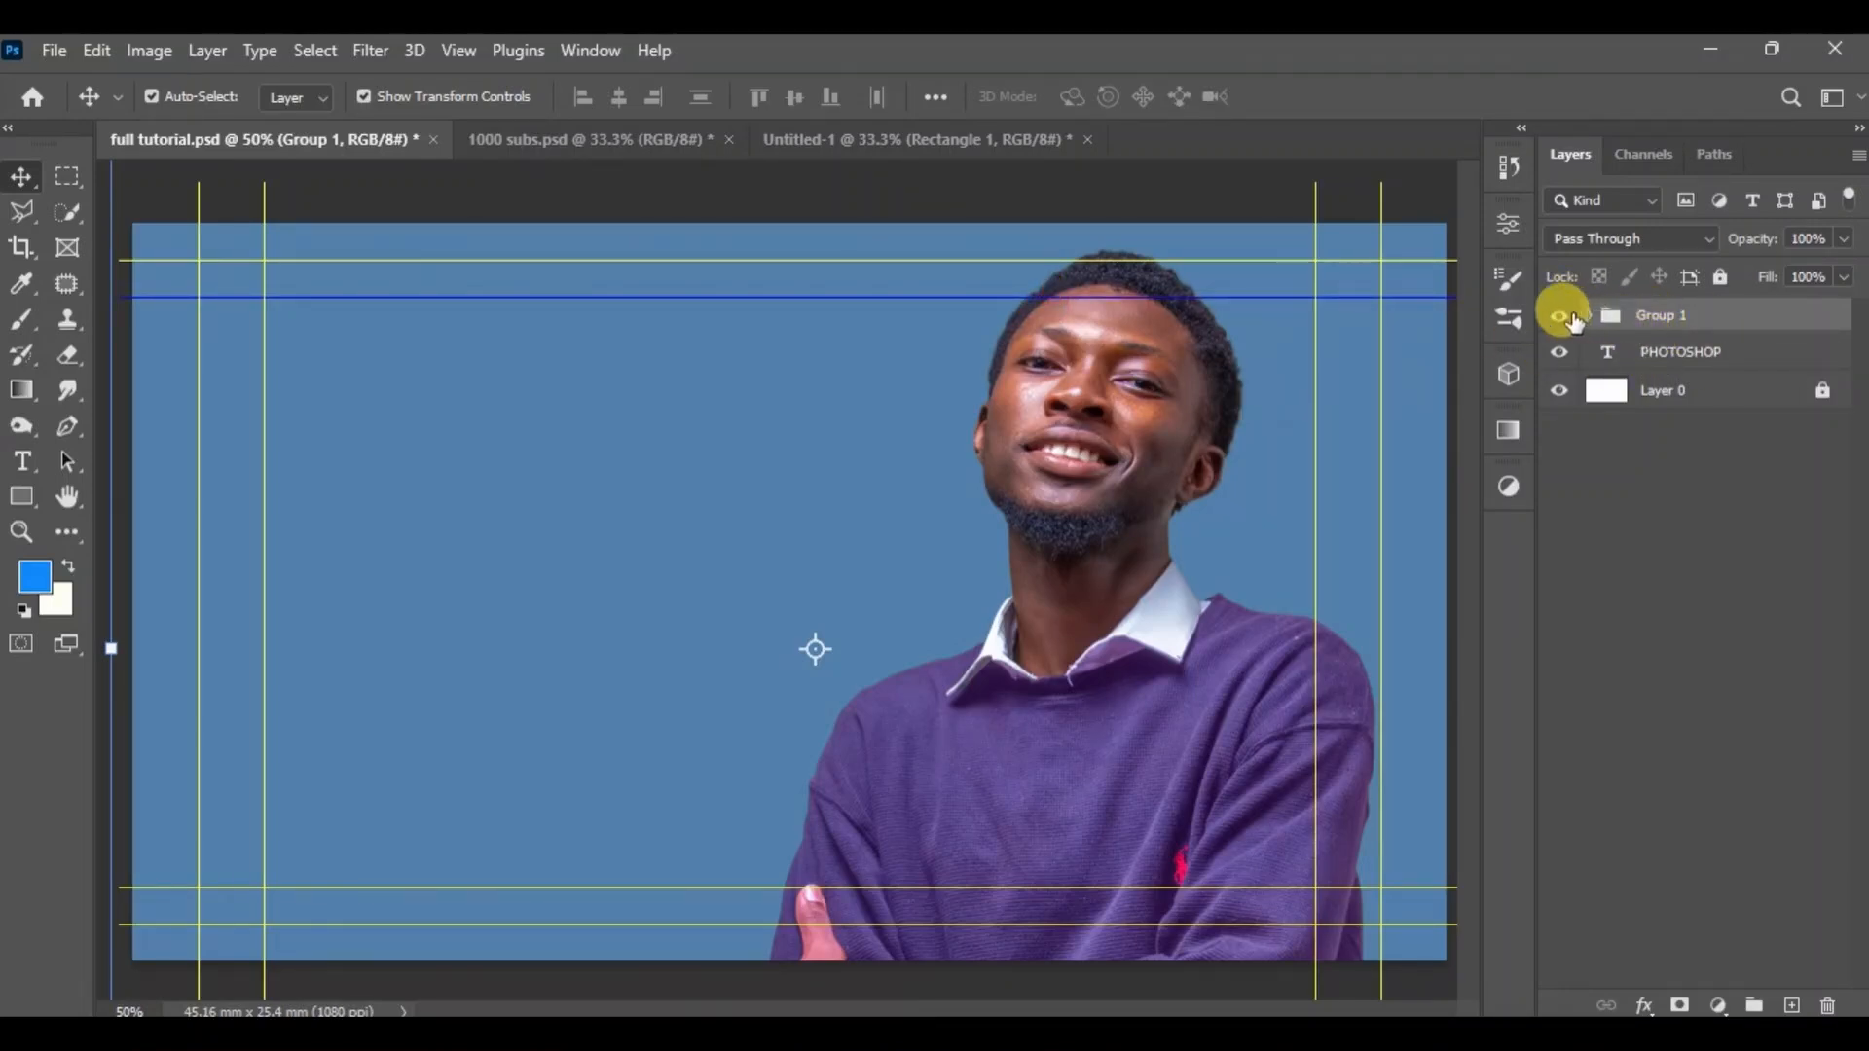
click(1586, 316)
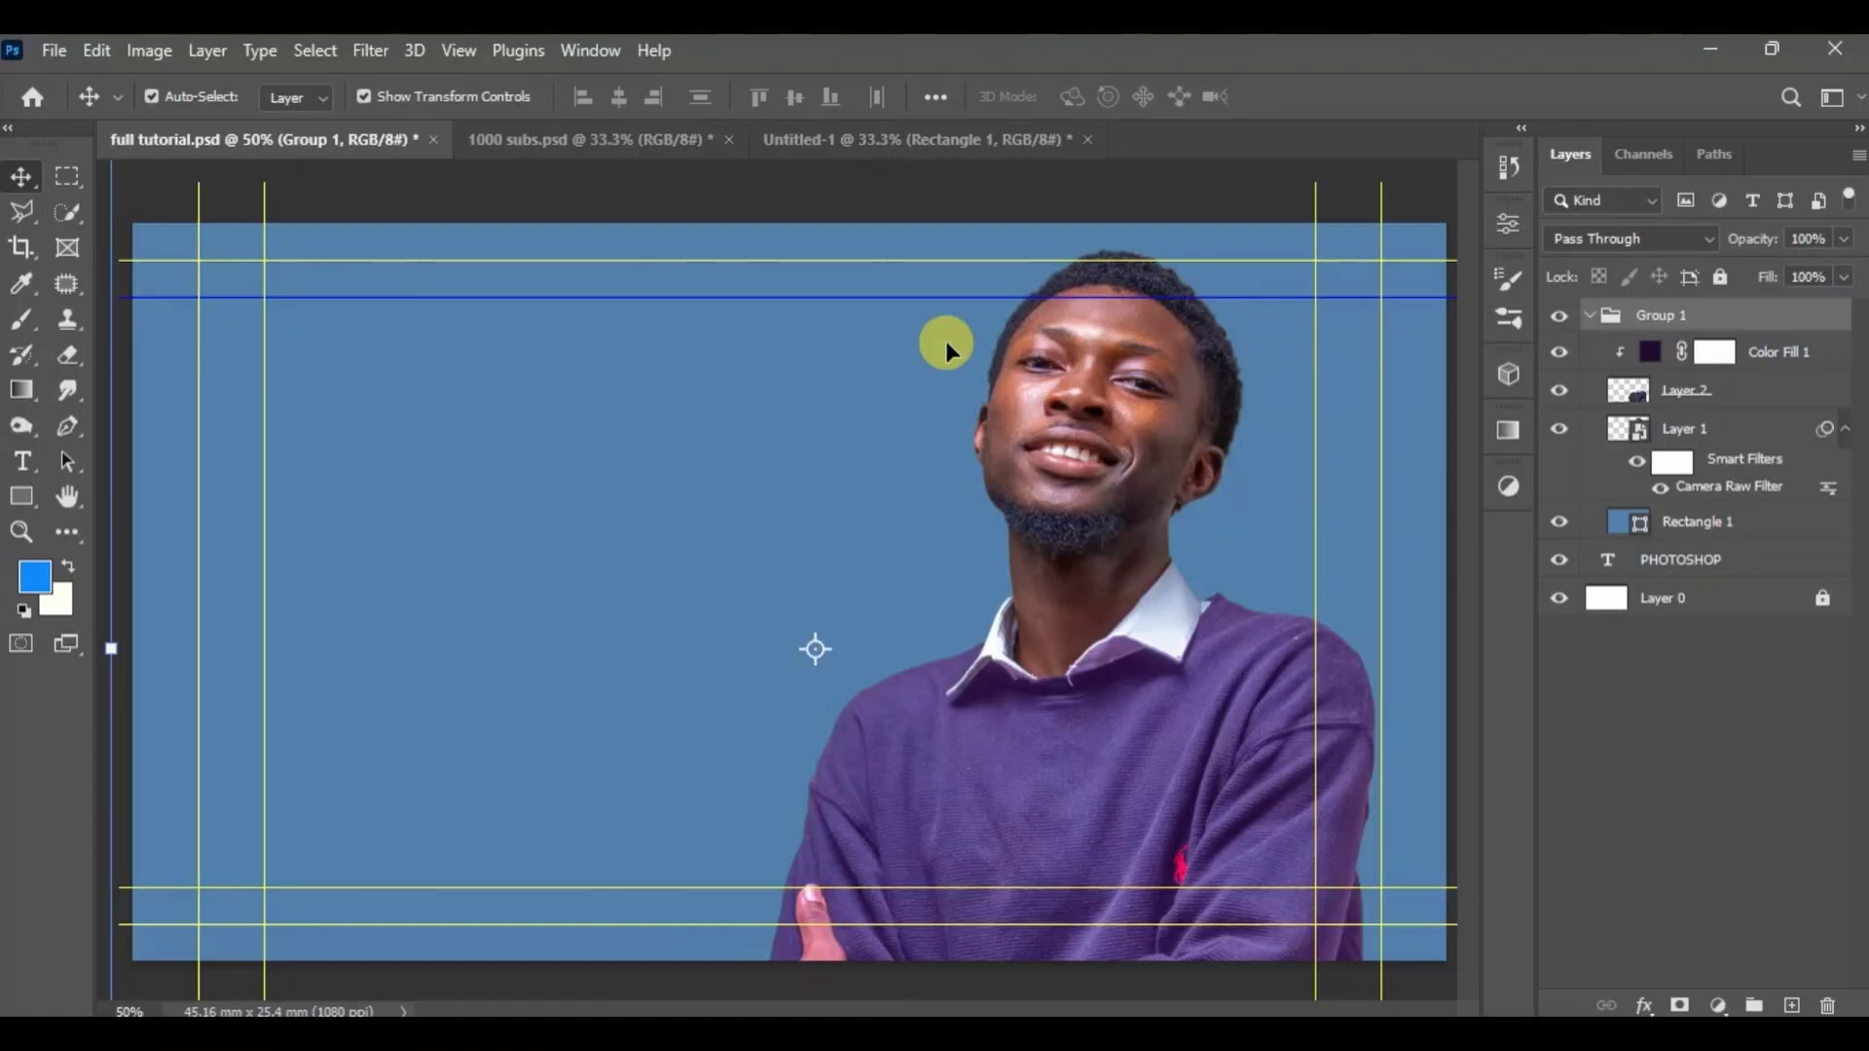
click(1588, 315)
drag(1635, 356, 1606, 300)
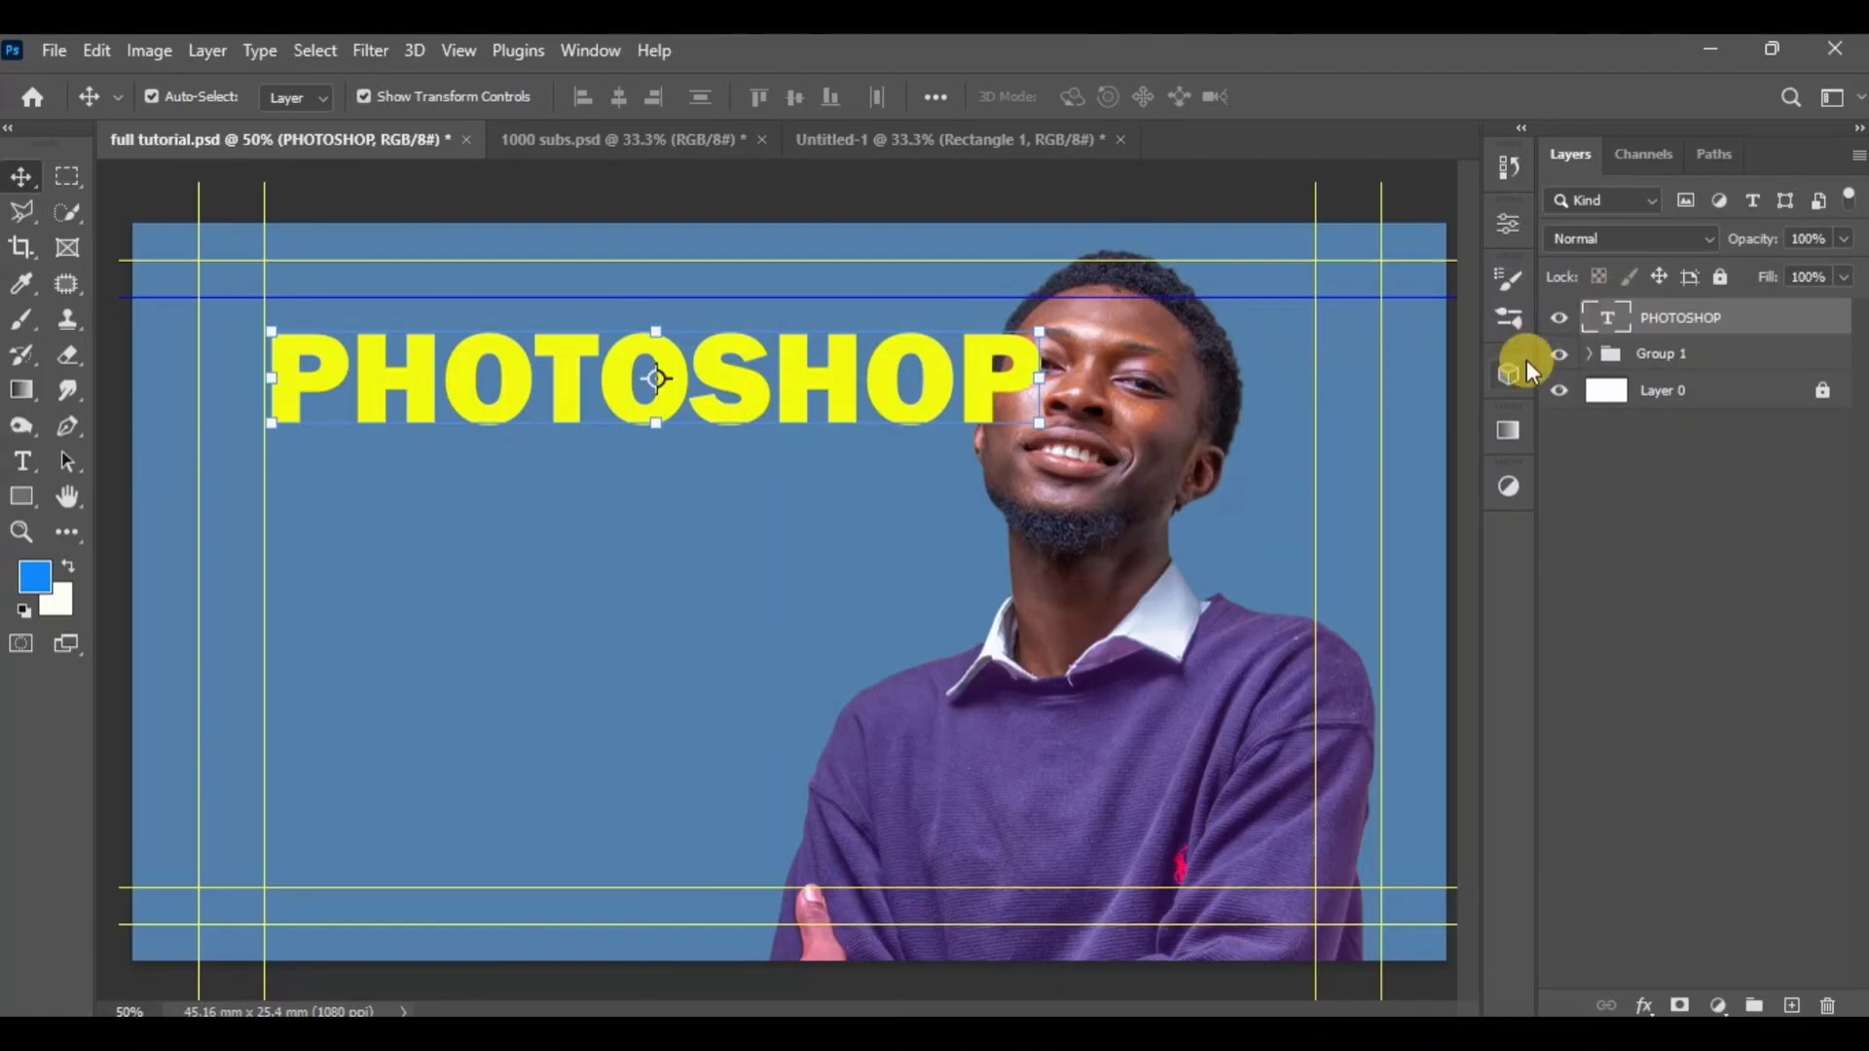
click(1273, 384)
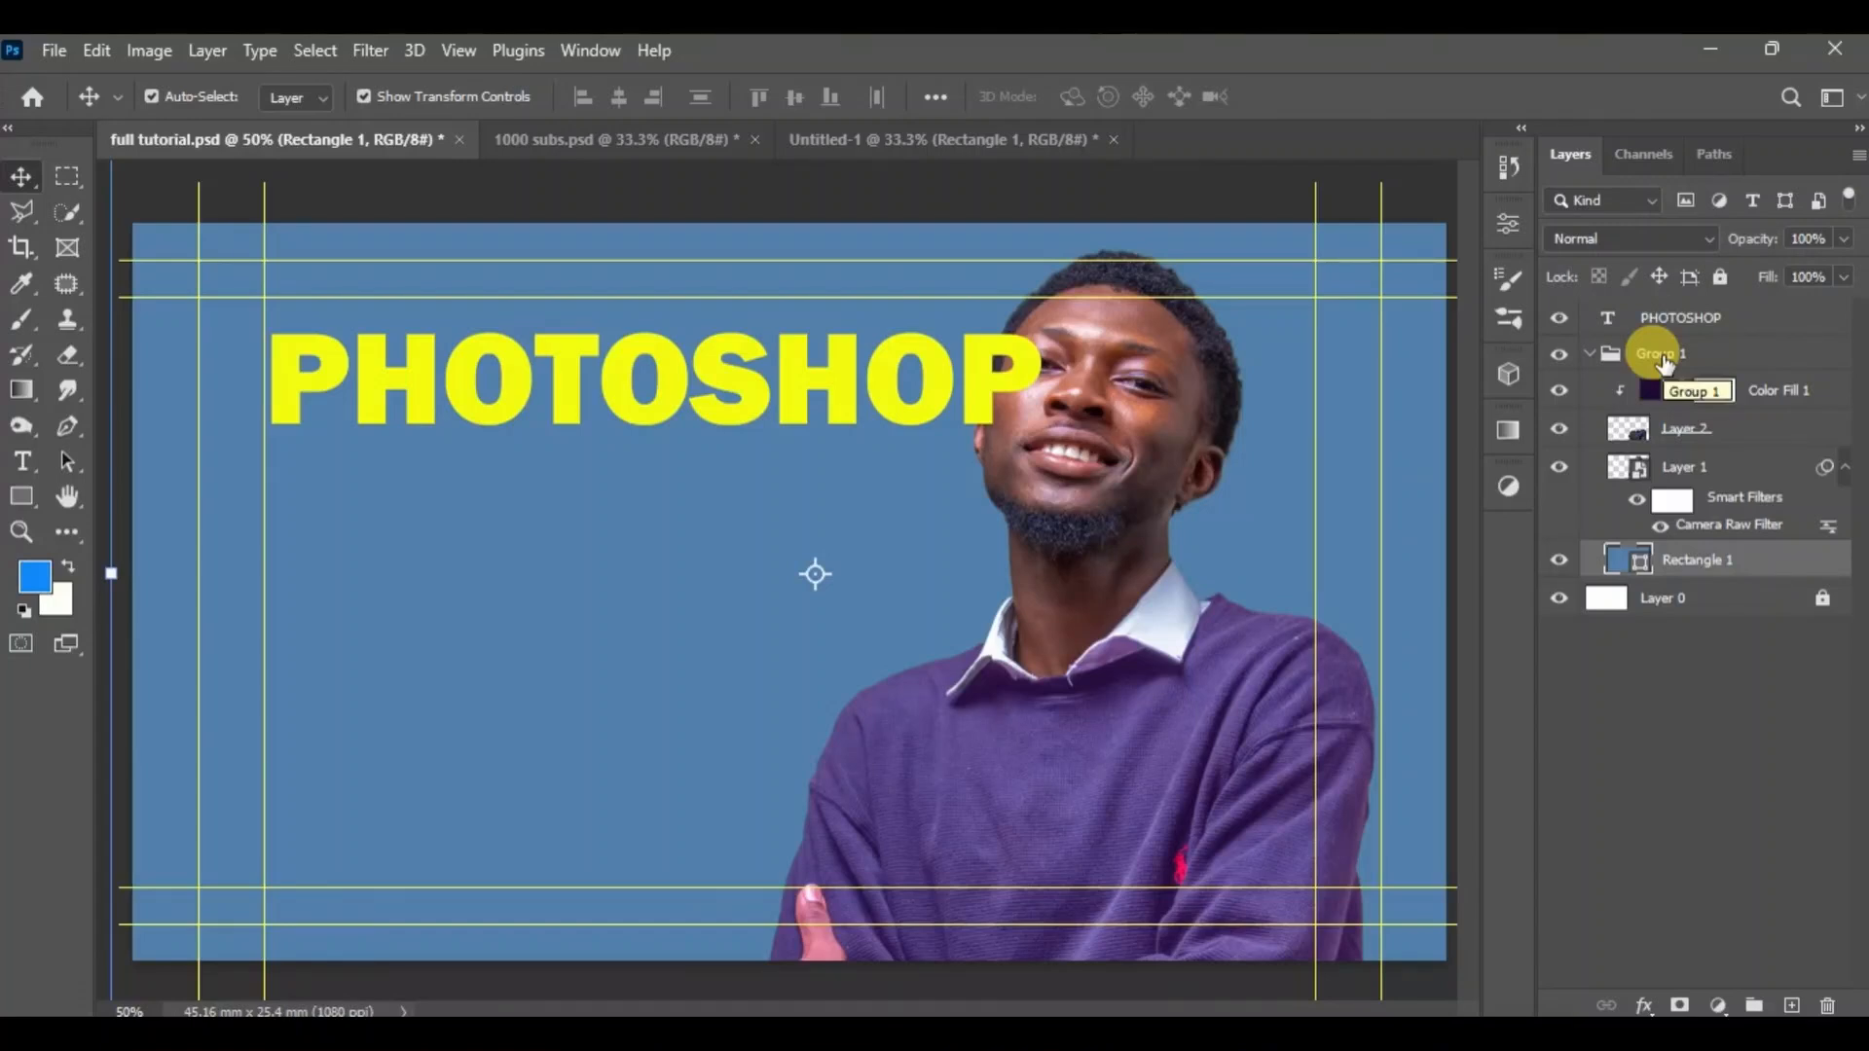
Move the PHOTOSHOP text layer into Group 1, between Layer 1 and Rectangle 1, and collapse the group.
drag(1696, 314, 1672, 532)
click(1766, 706)
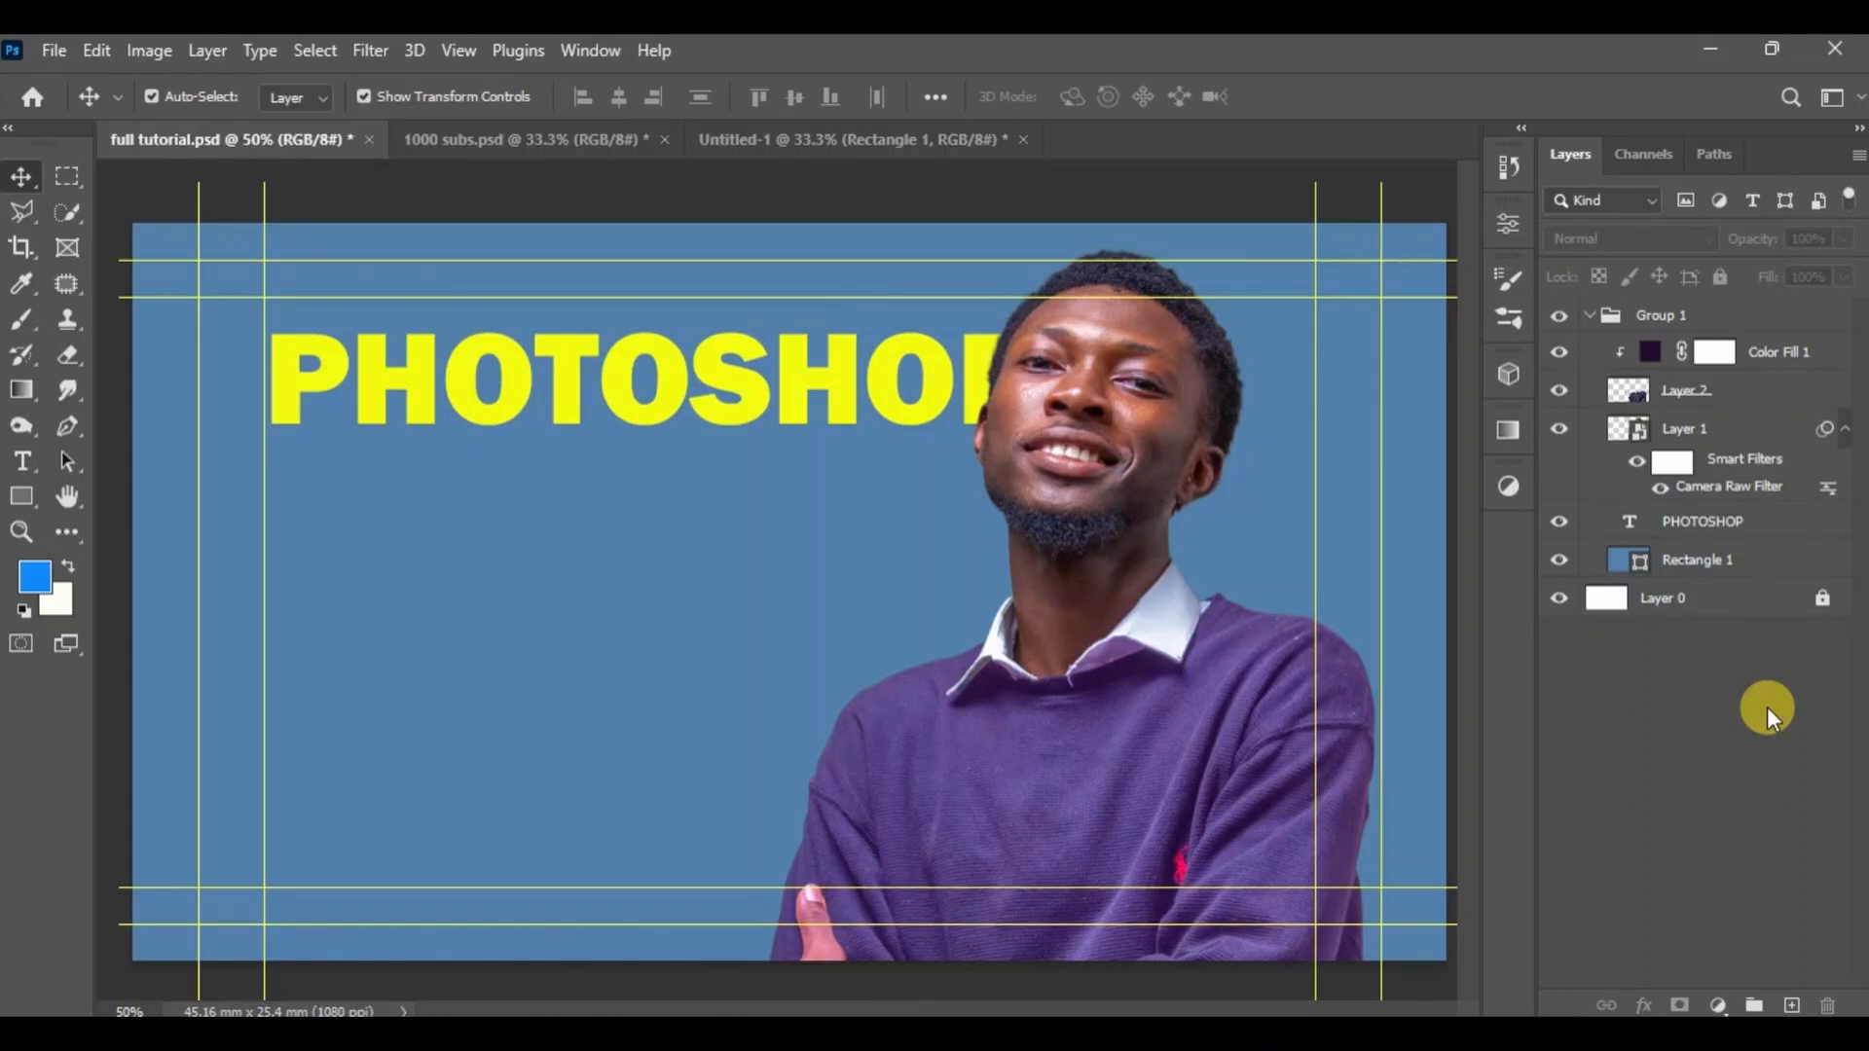
click(1585, 316)
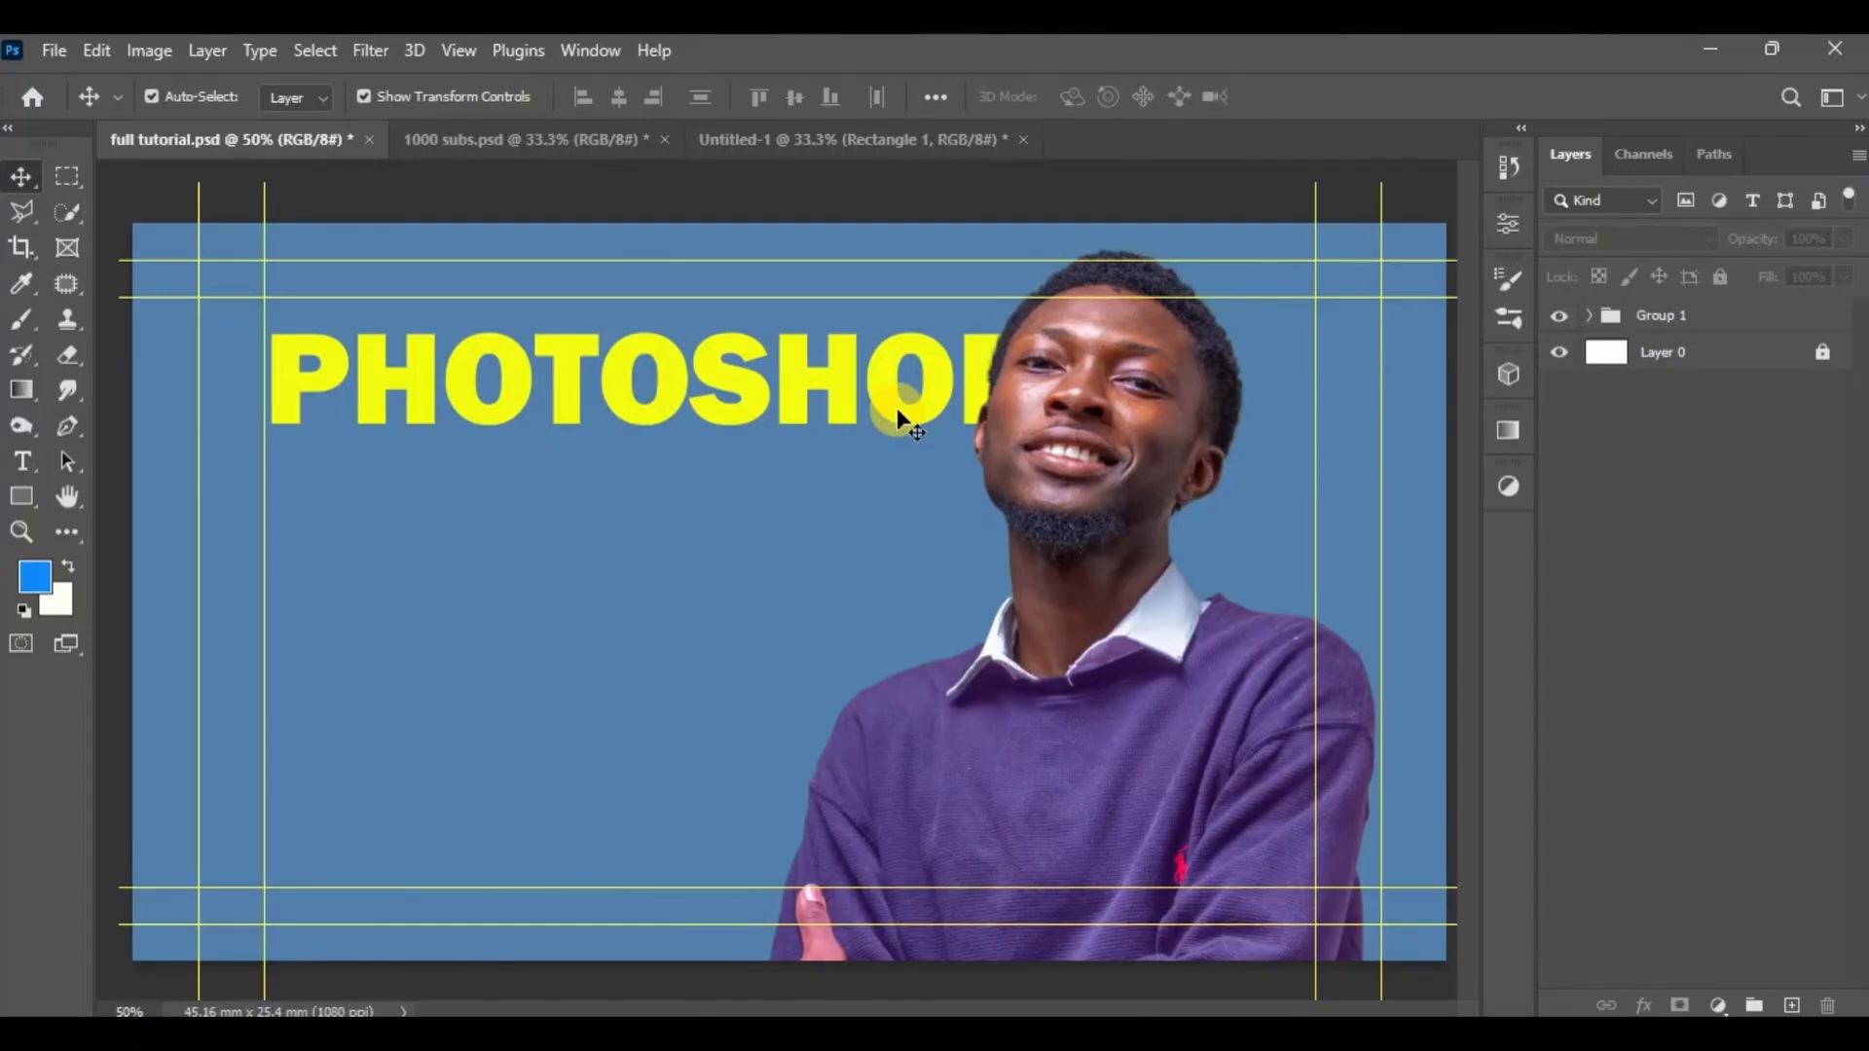
Undo the text layer moves and the grouping of the layers.
key(ctrl+z)
key(ctrl+z)
key(ctrl+z)
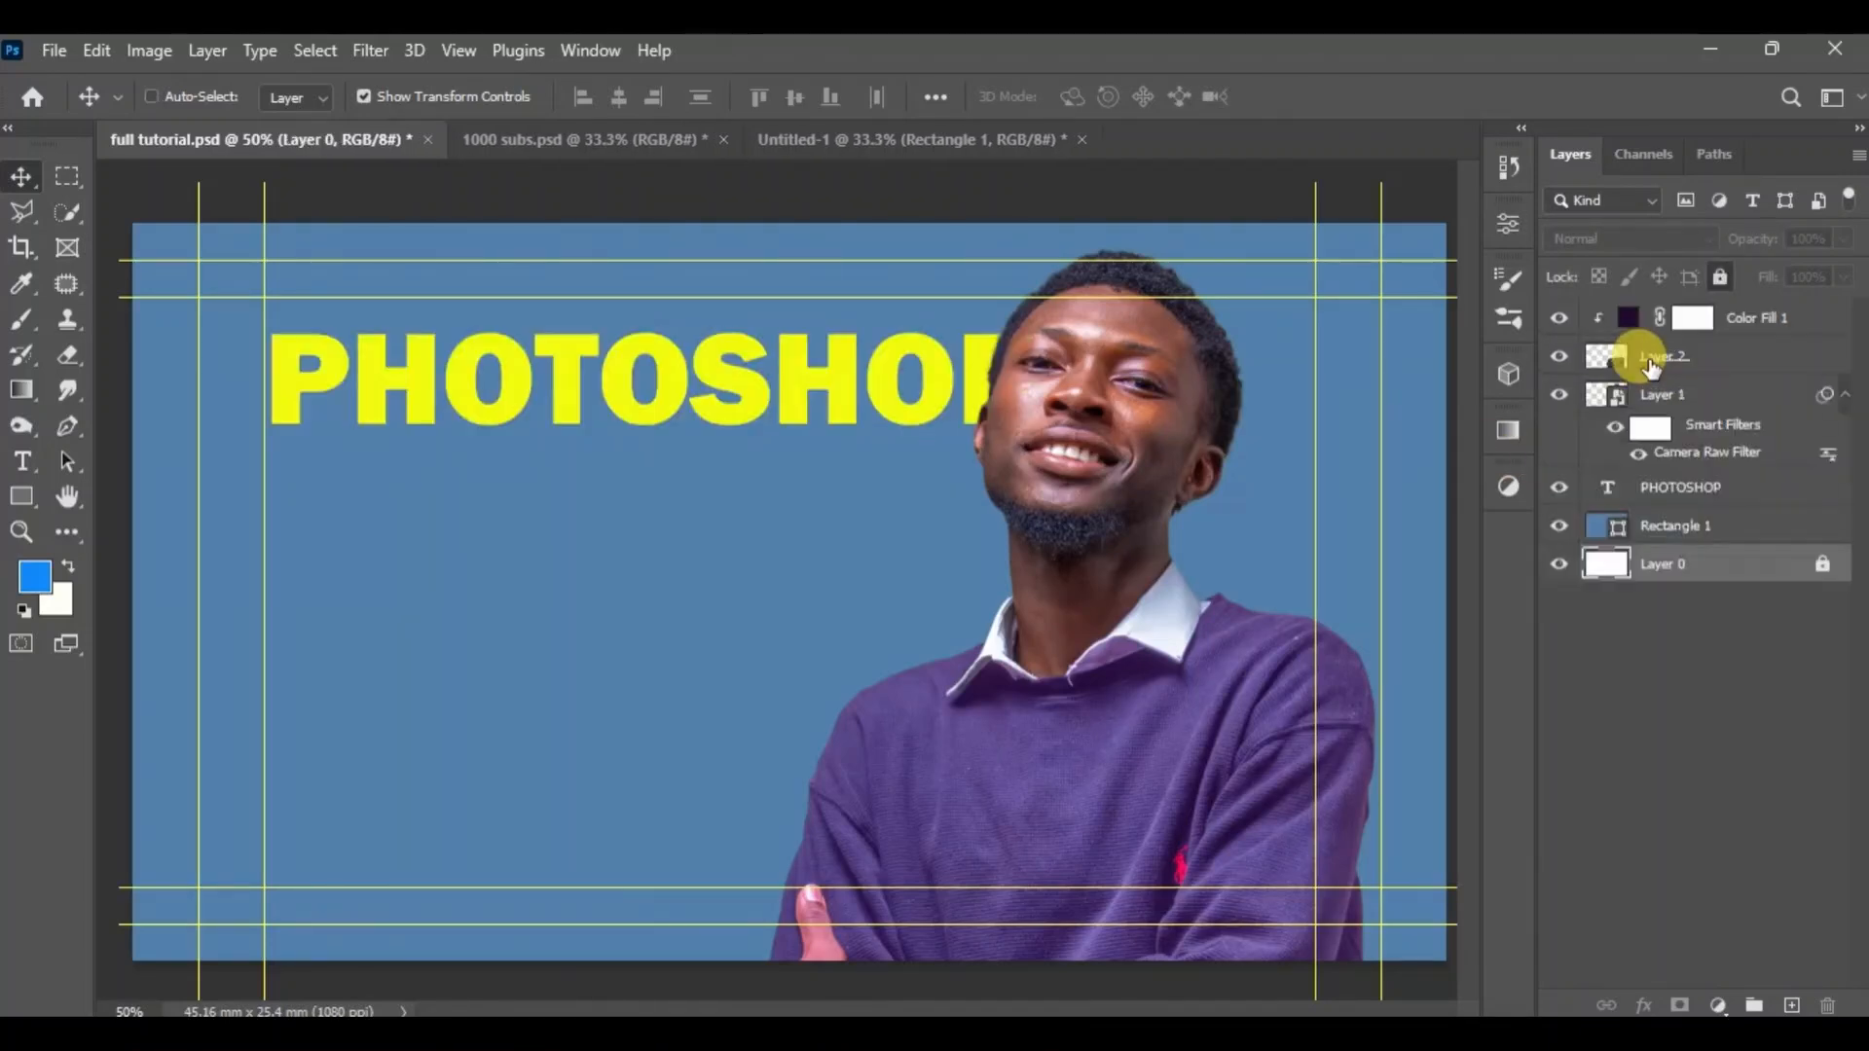
Merge all visible layers into one, and move the merged image across the canvas and back.
click(1754, 726)
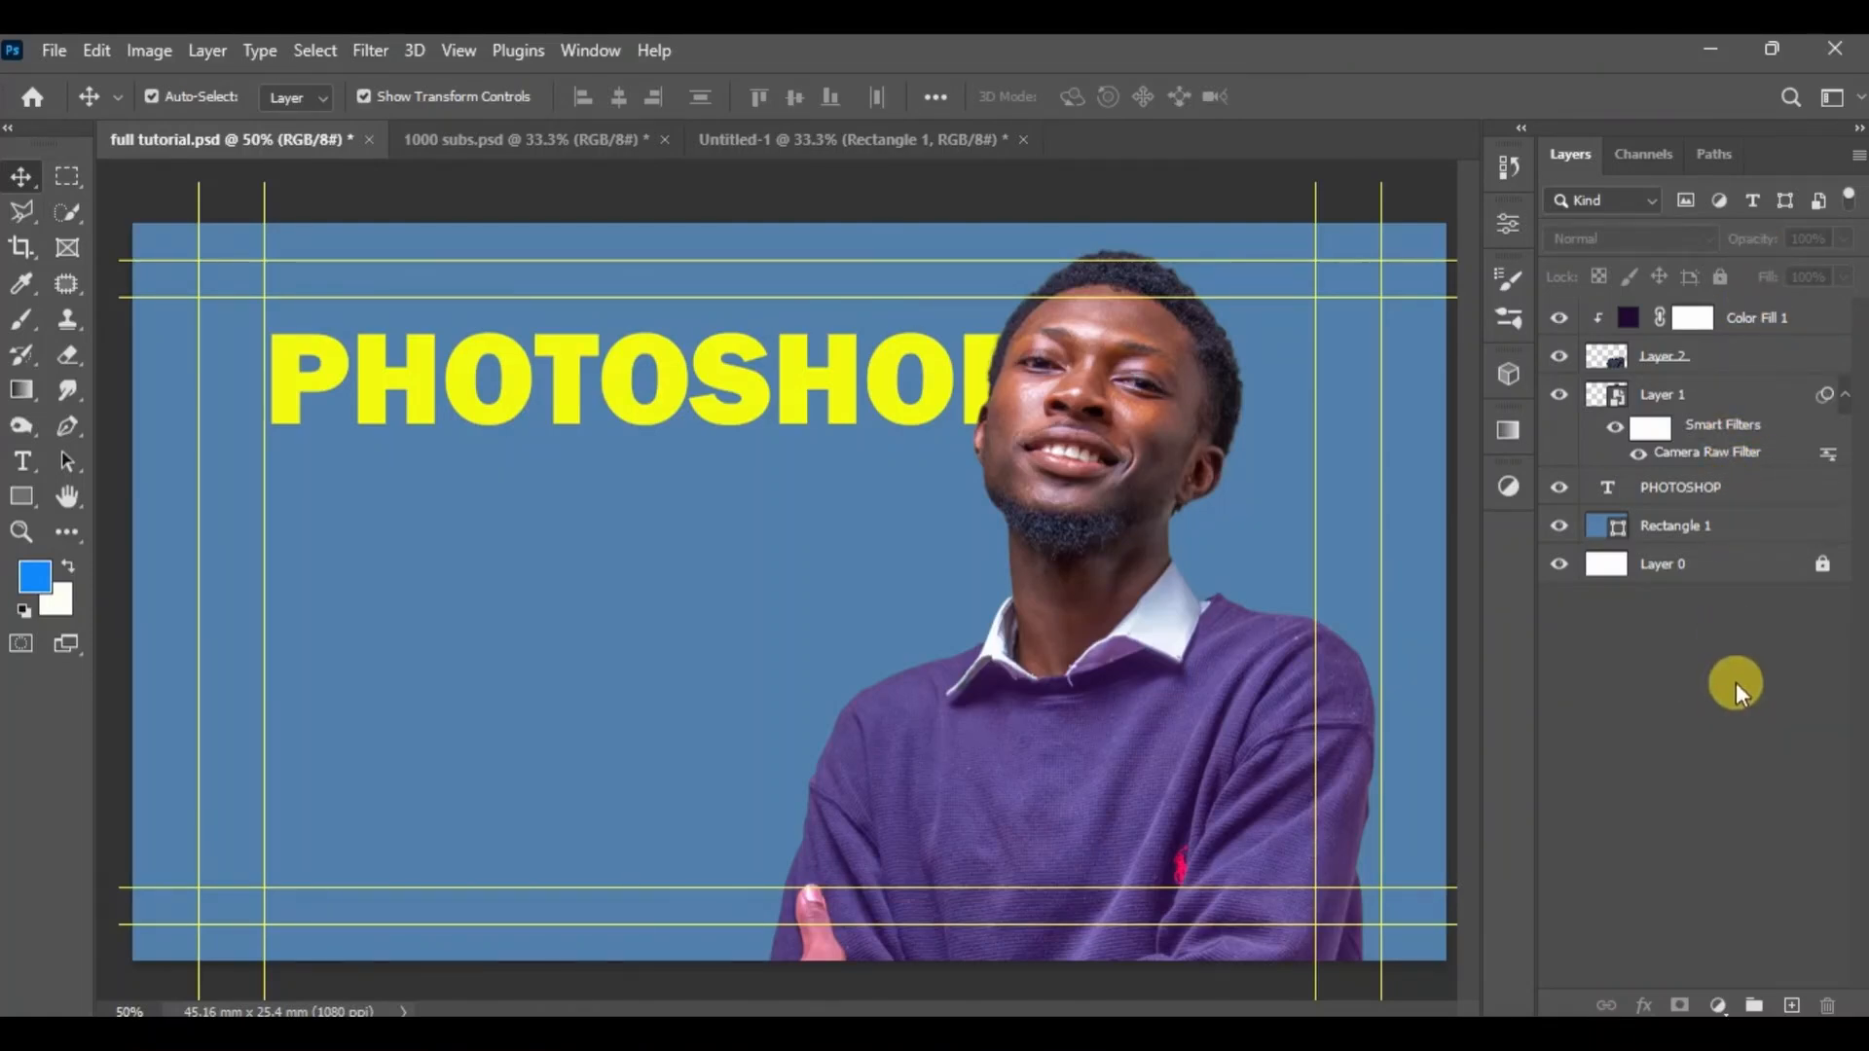
key(ctrl+shift+e)
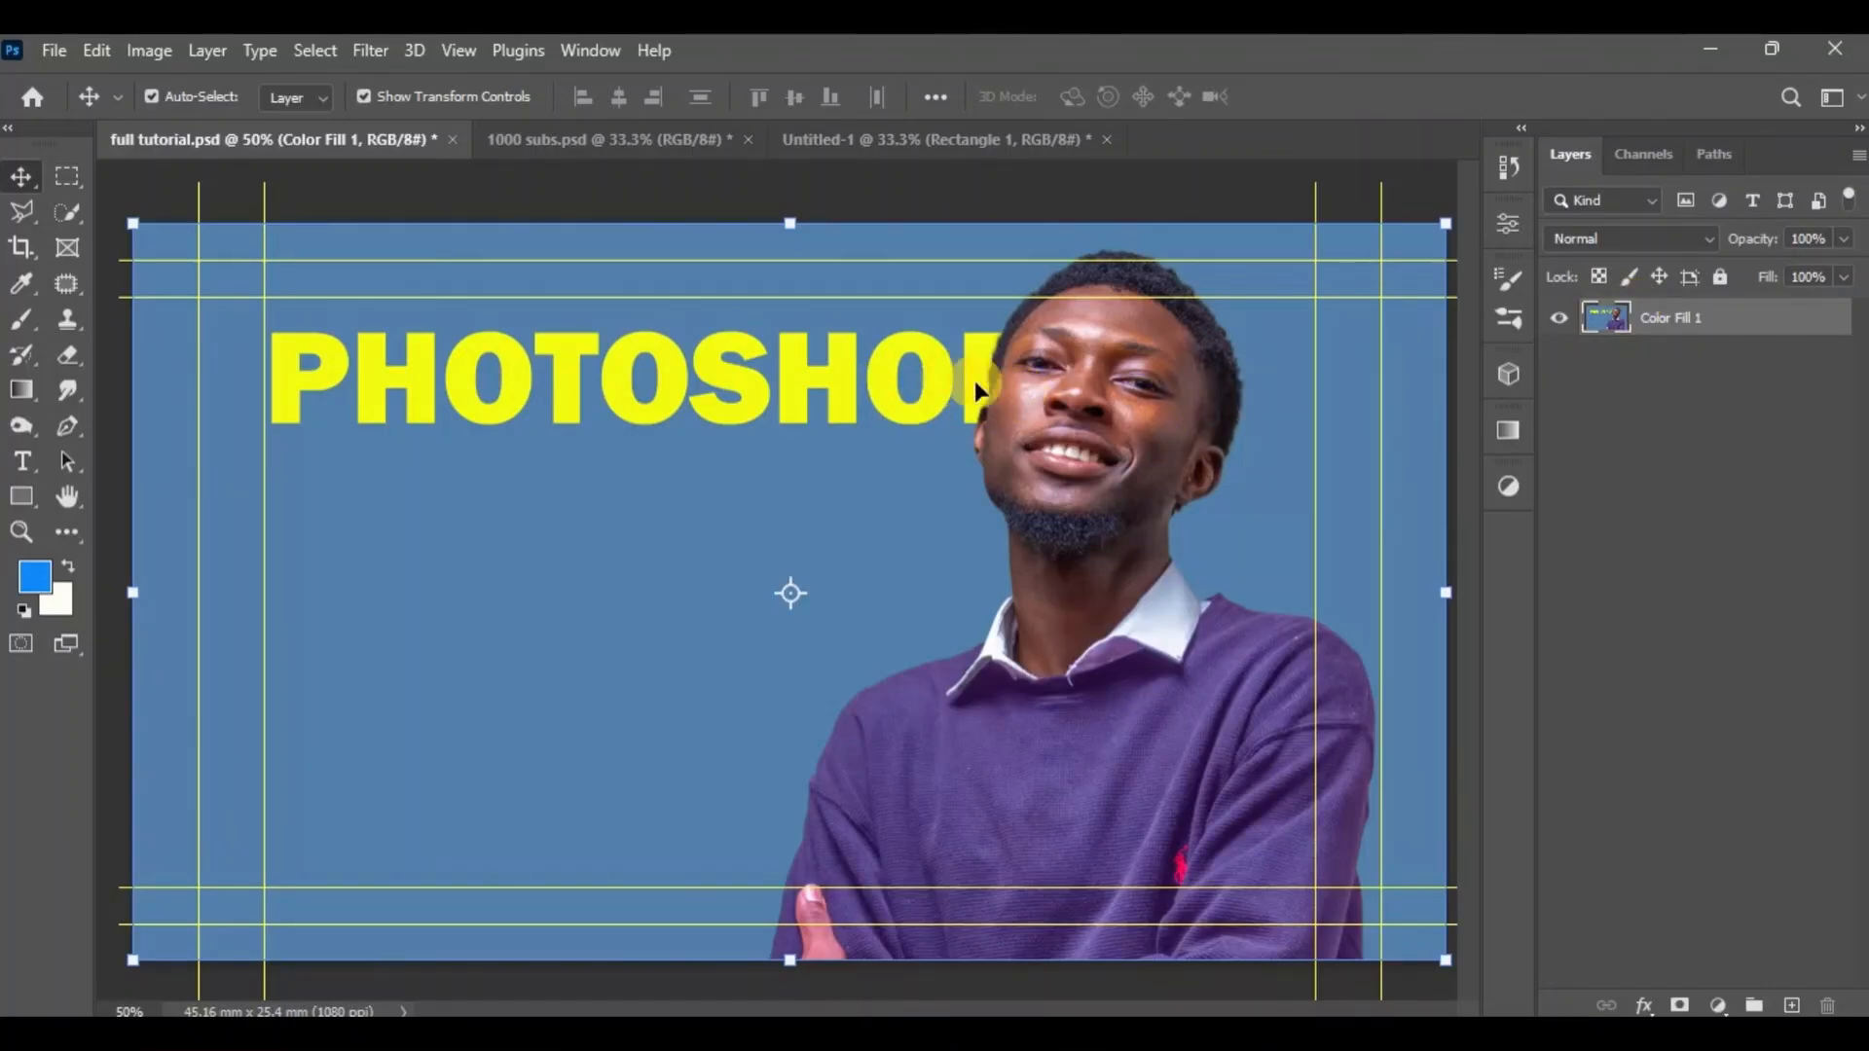
drag(944, 389, 1238, 226)
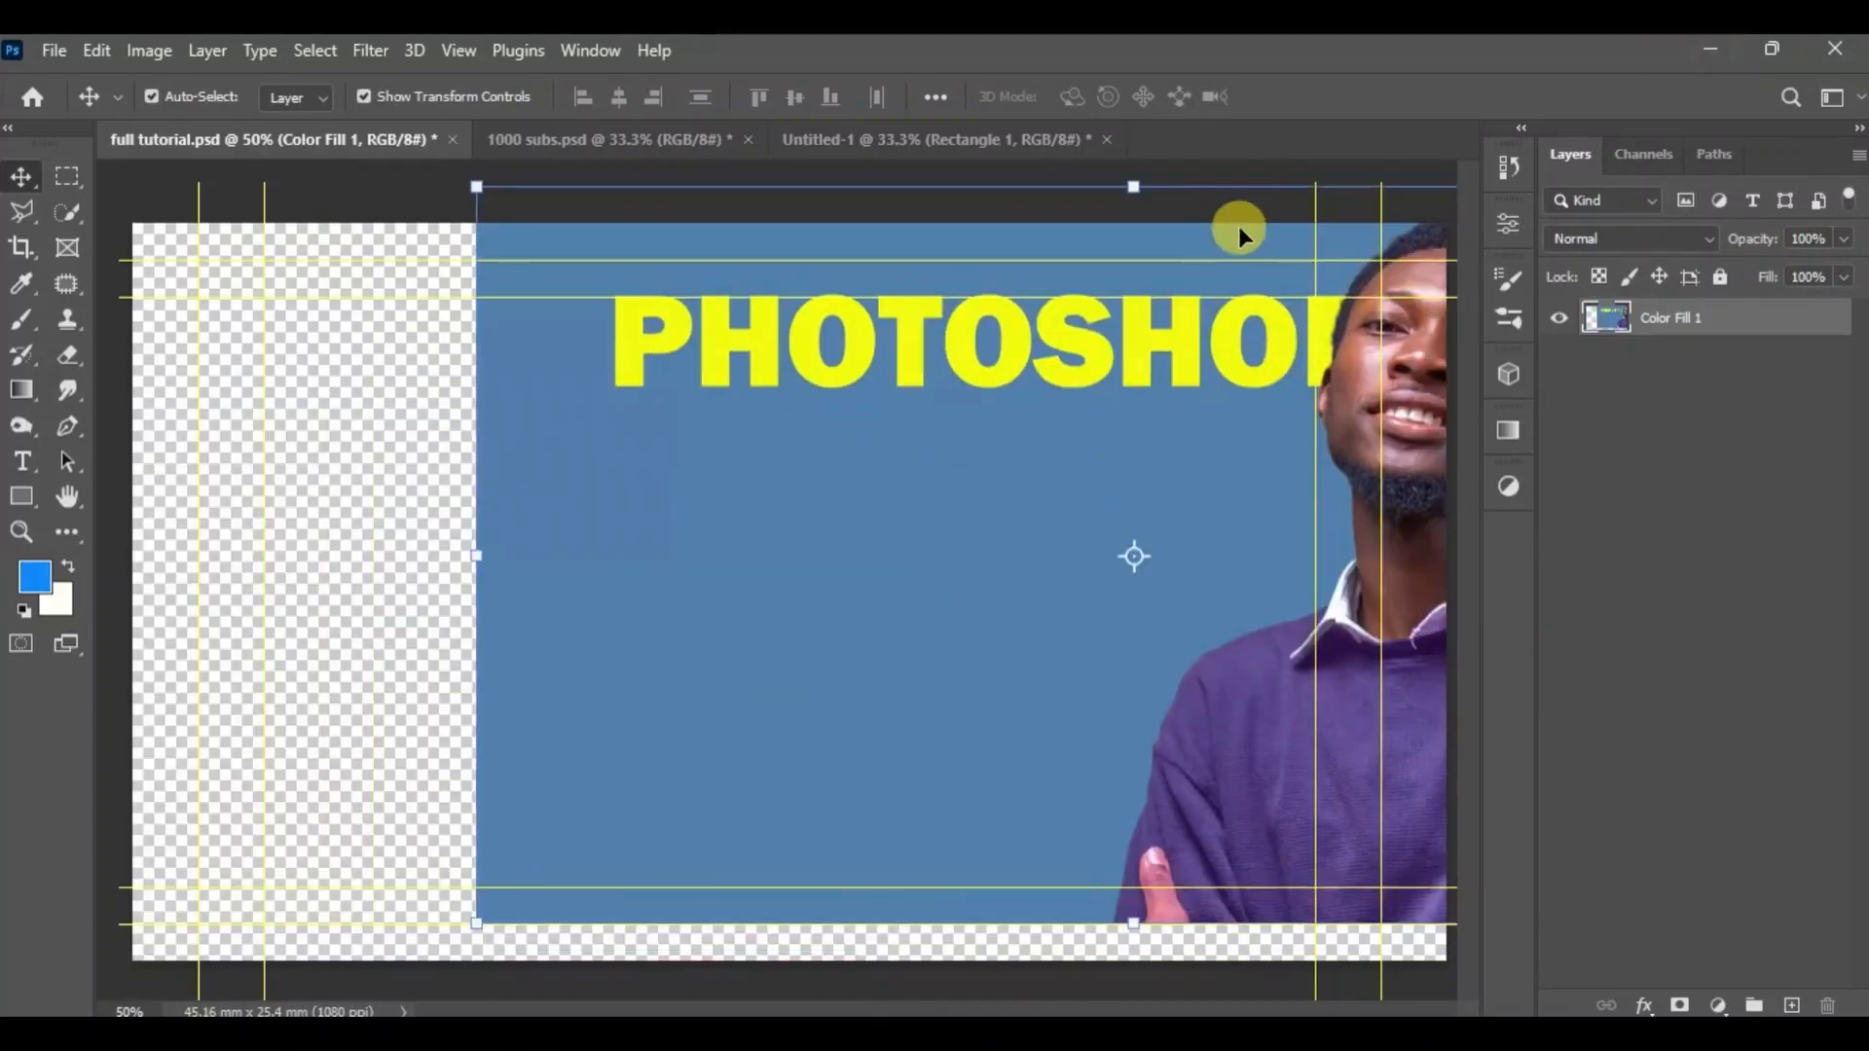
drag(1100, 394, 757, 426)
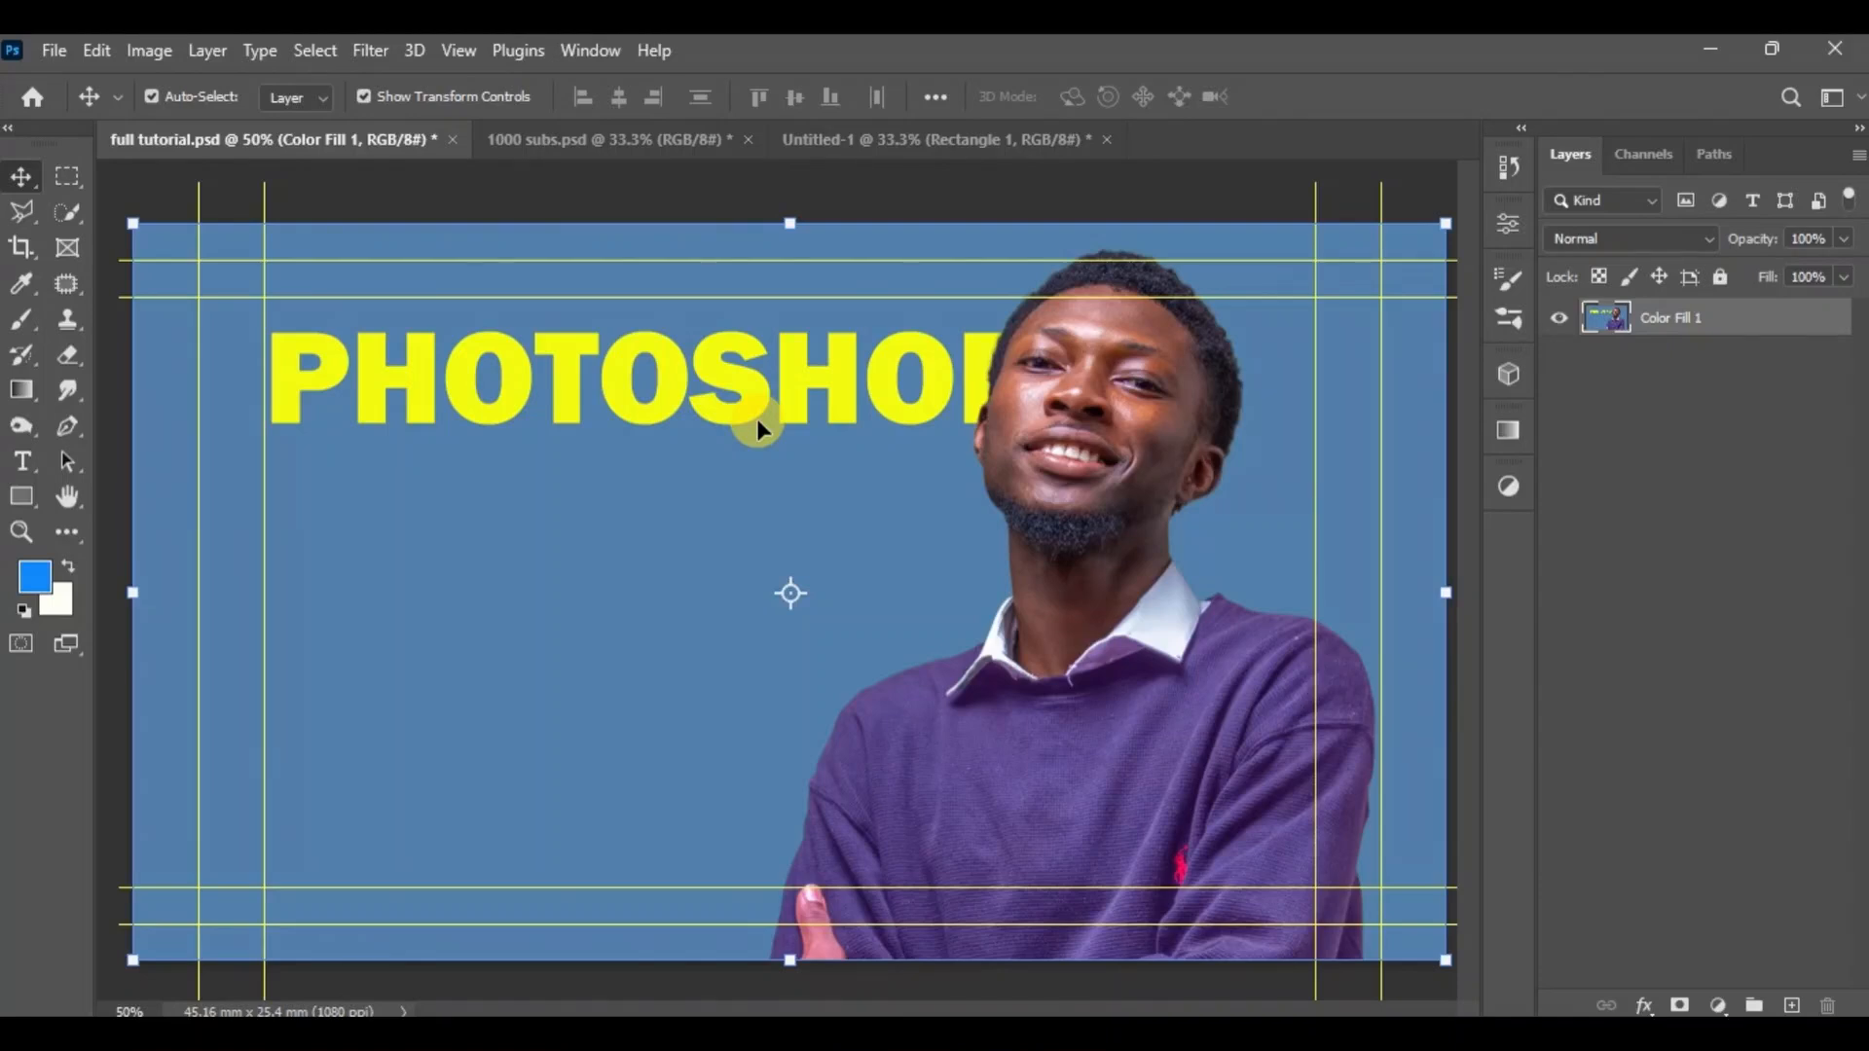
Undo the layer merge and view the available fill and adjustment layer types.
key(z)
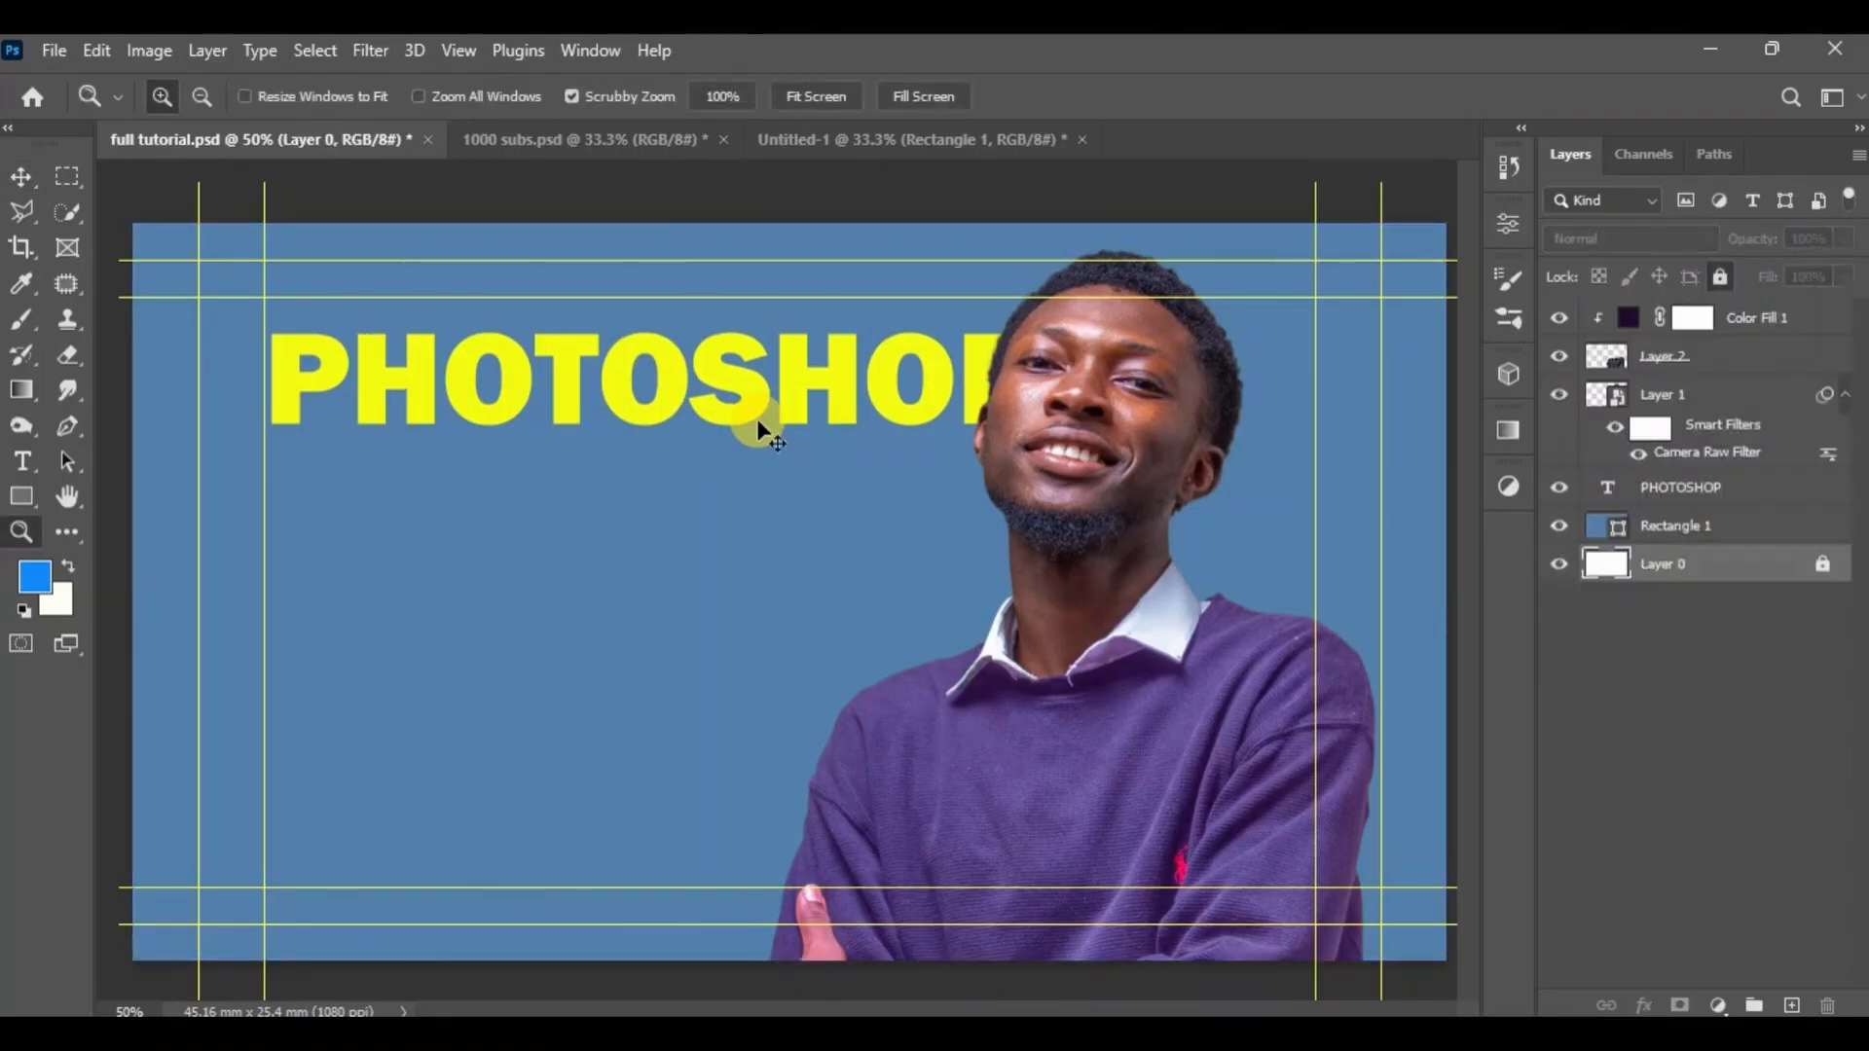
click(1668, 749)
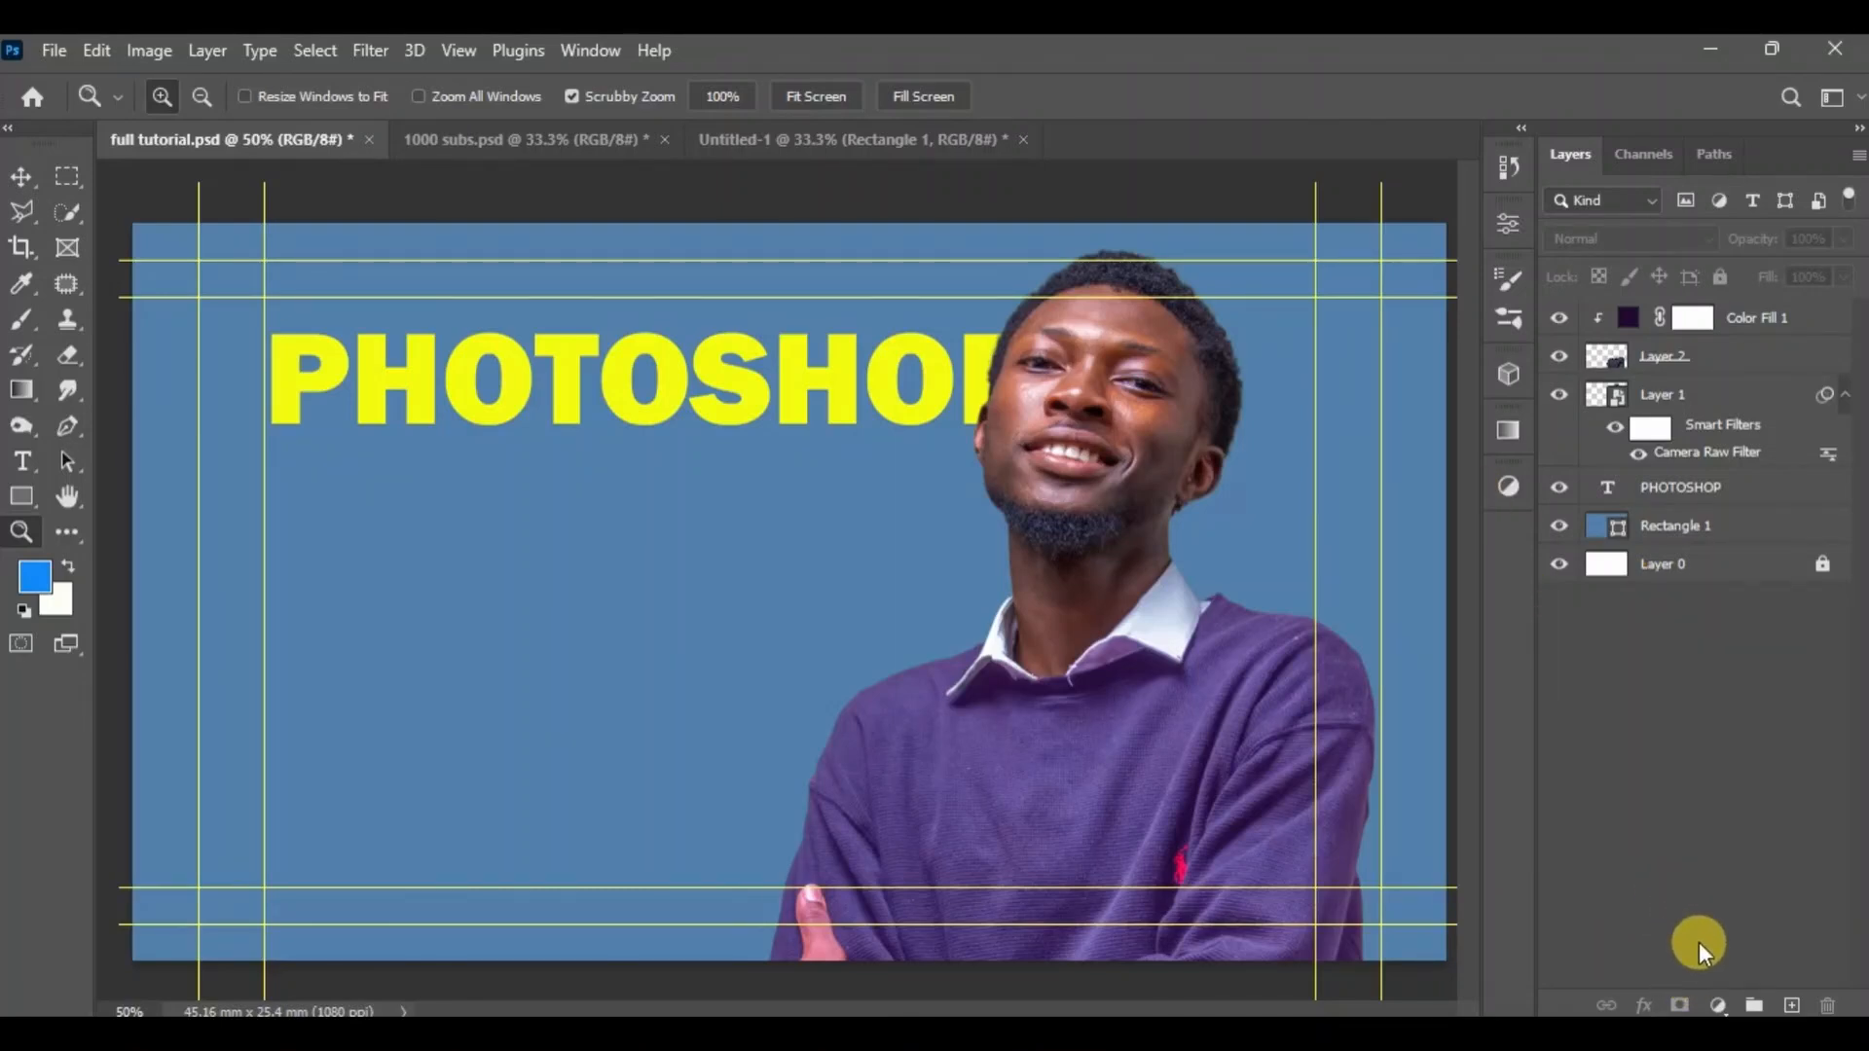
click(1717, 1007)
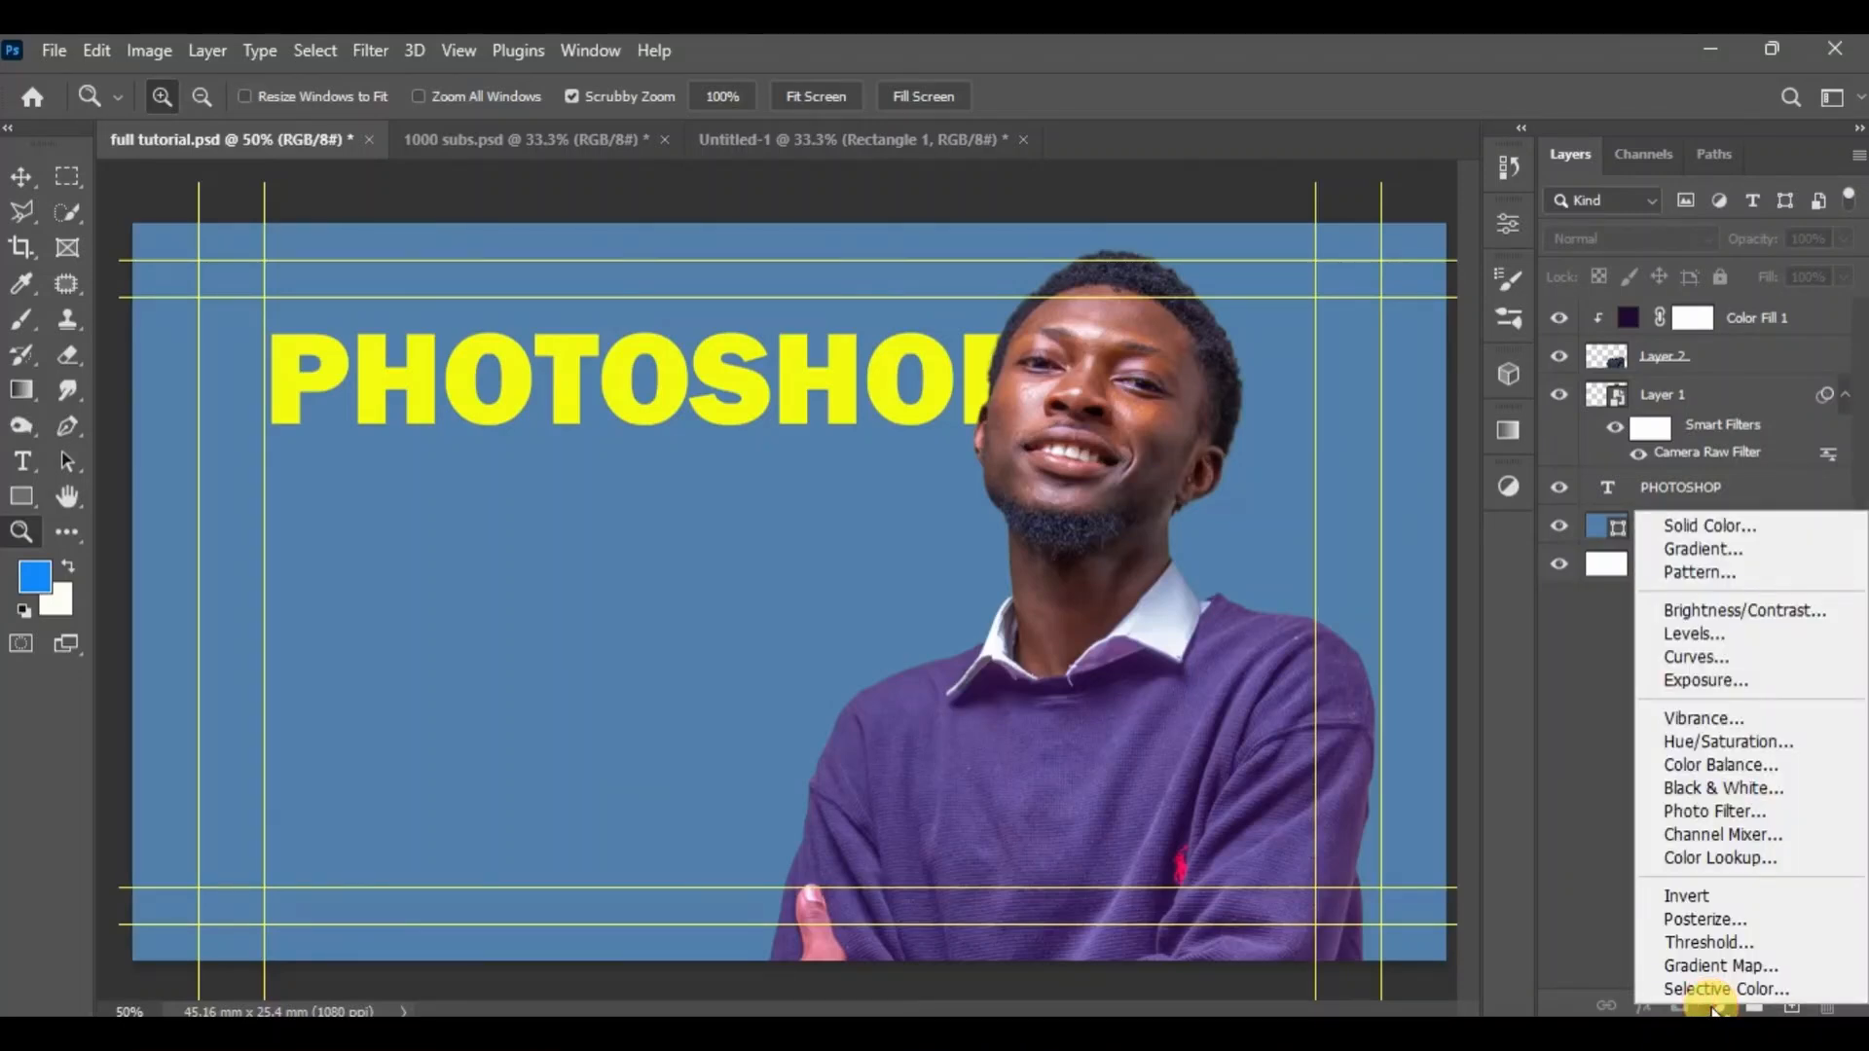
click(1587, 785)
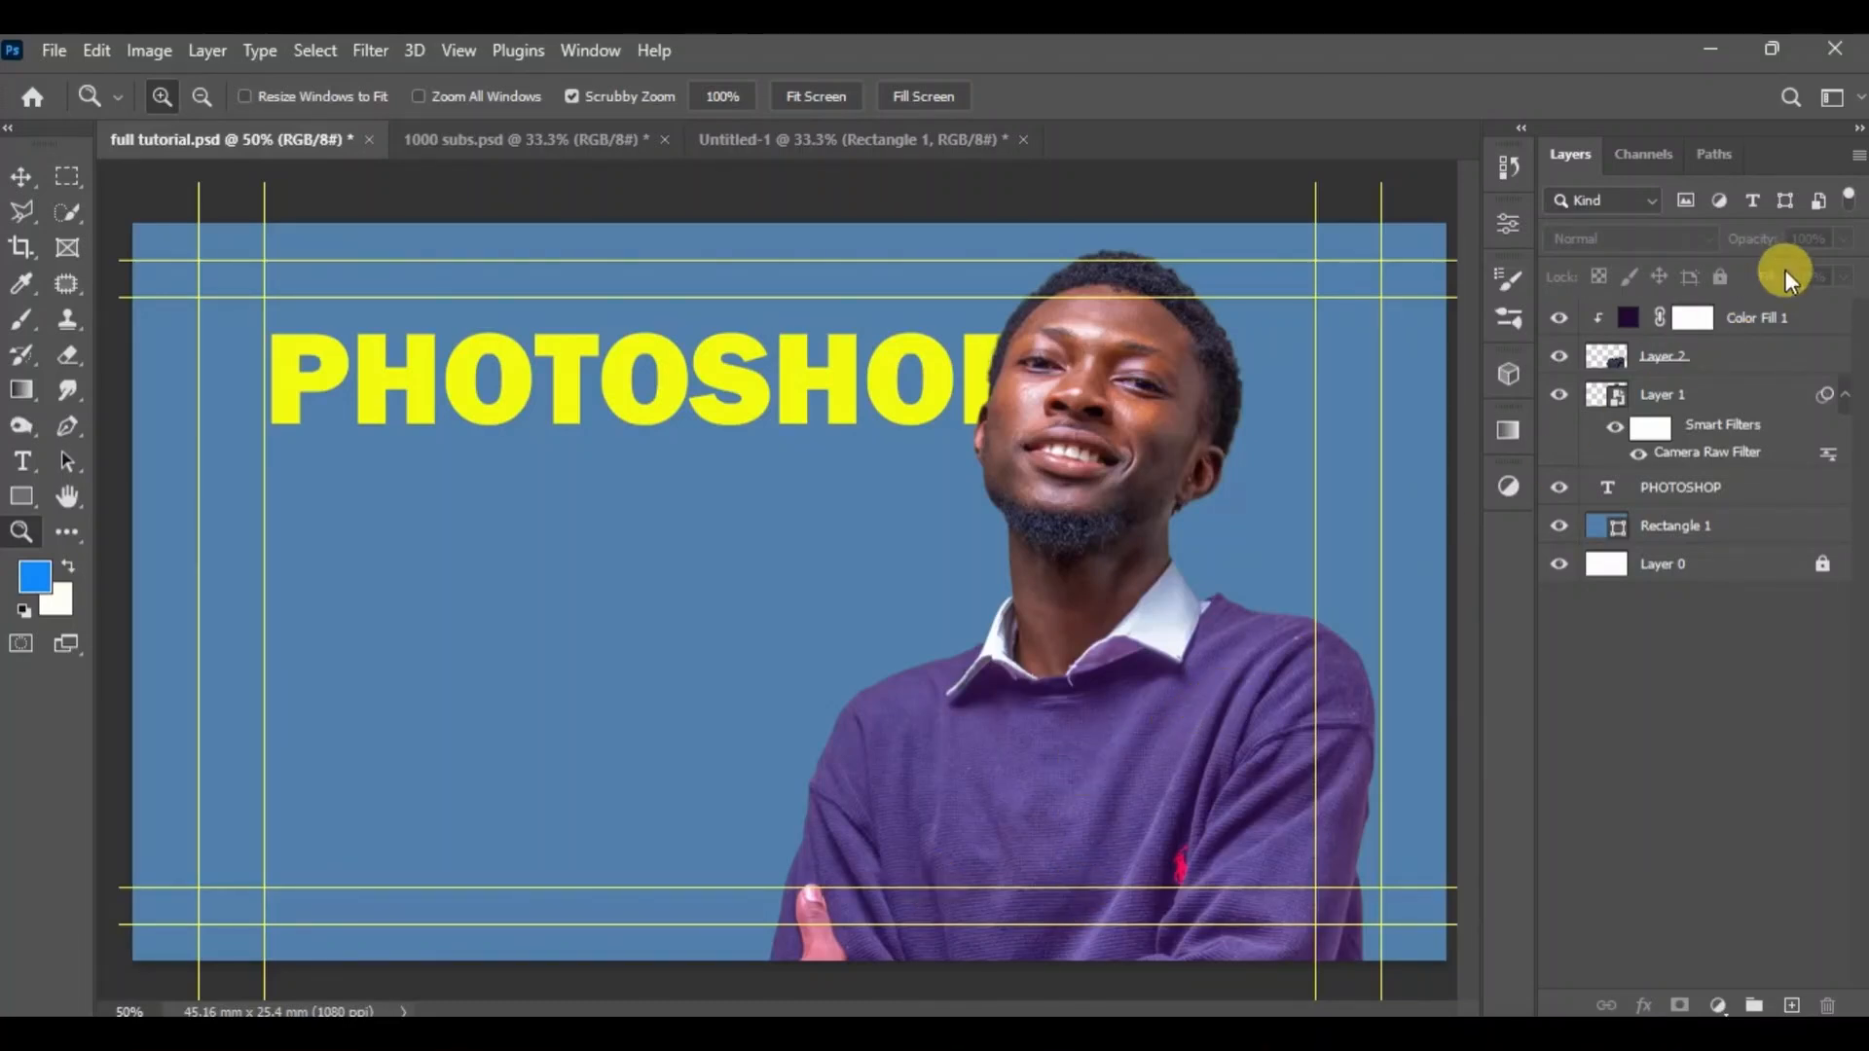
Delete the Color Fill 1 layer clipped to the sweater.
click(1777, 317)
key(Delete)
Try moving the sweater on Layer 2 away from the portrait, and undo the move.
key(v)
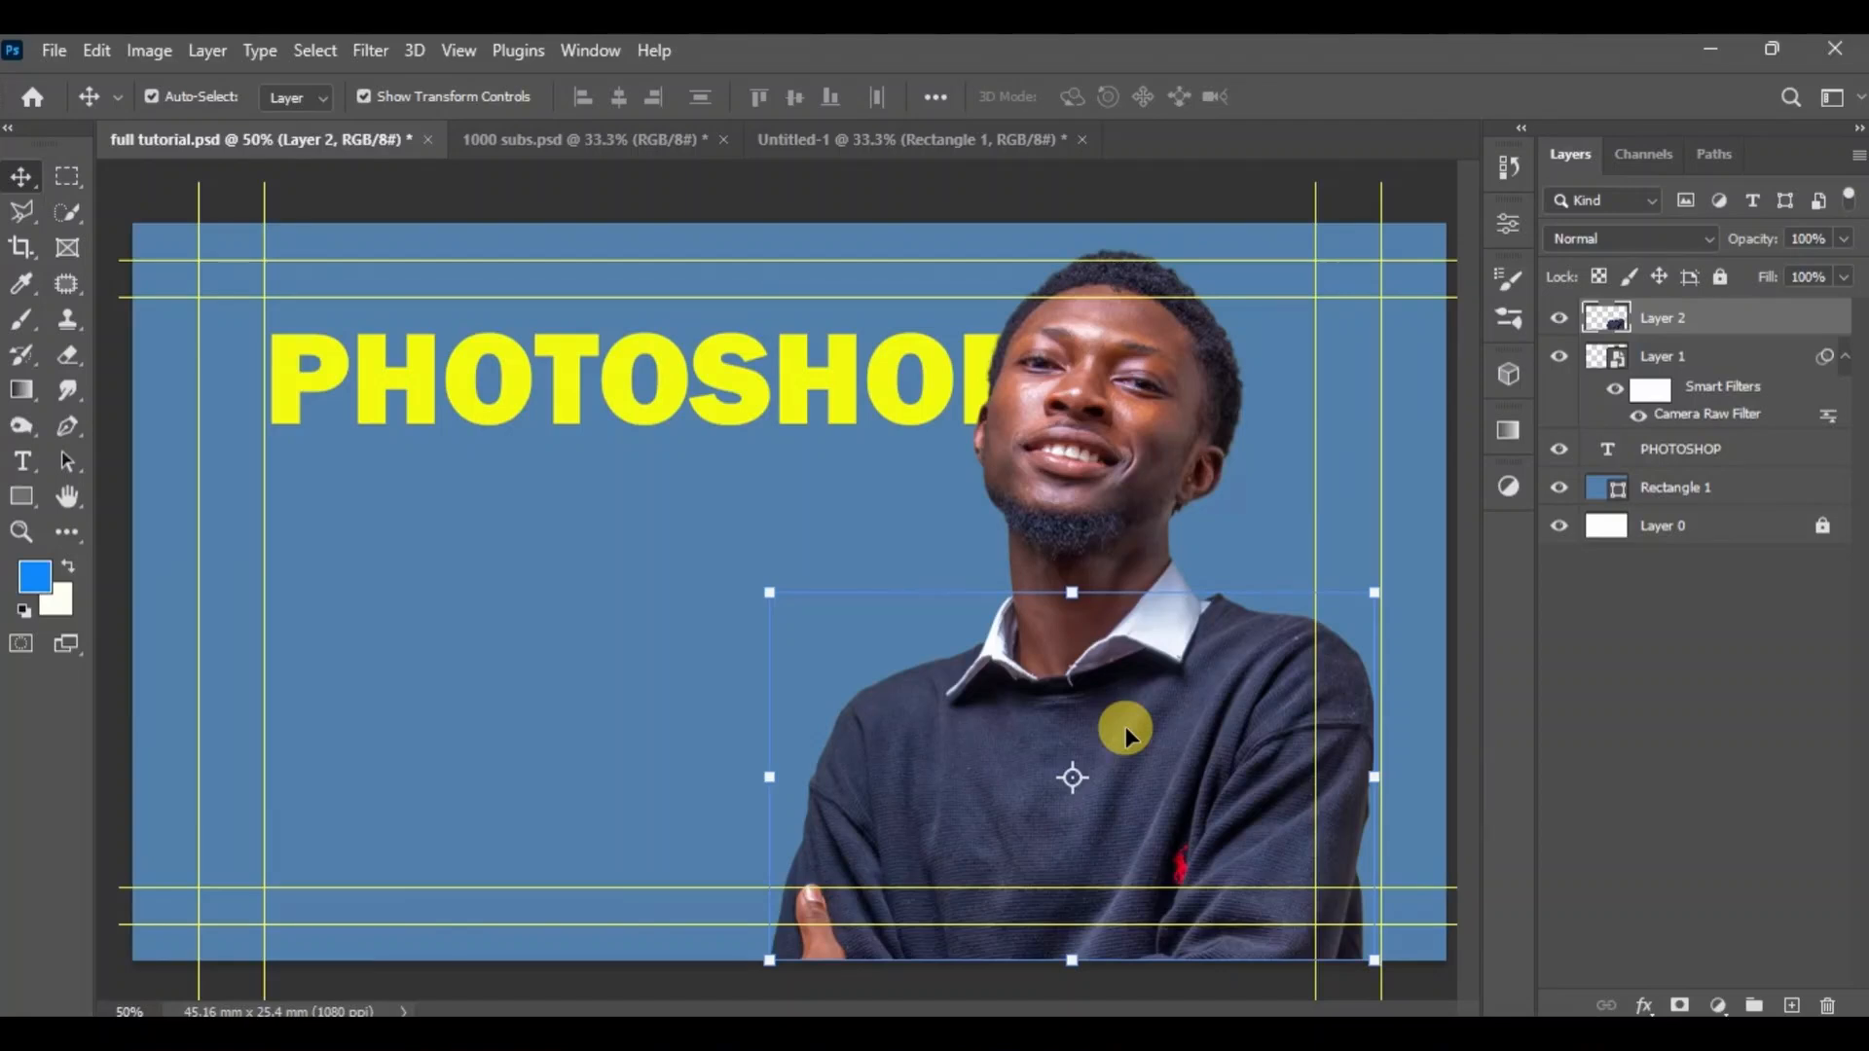
drag(1125, 726, 658, 621)
key(ctrl+z)
Add a Solid Color fill layer in blue #0f8afc above Layer 2 and clip it to the sweater layer.
click(1718, 1004)
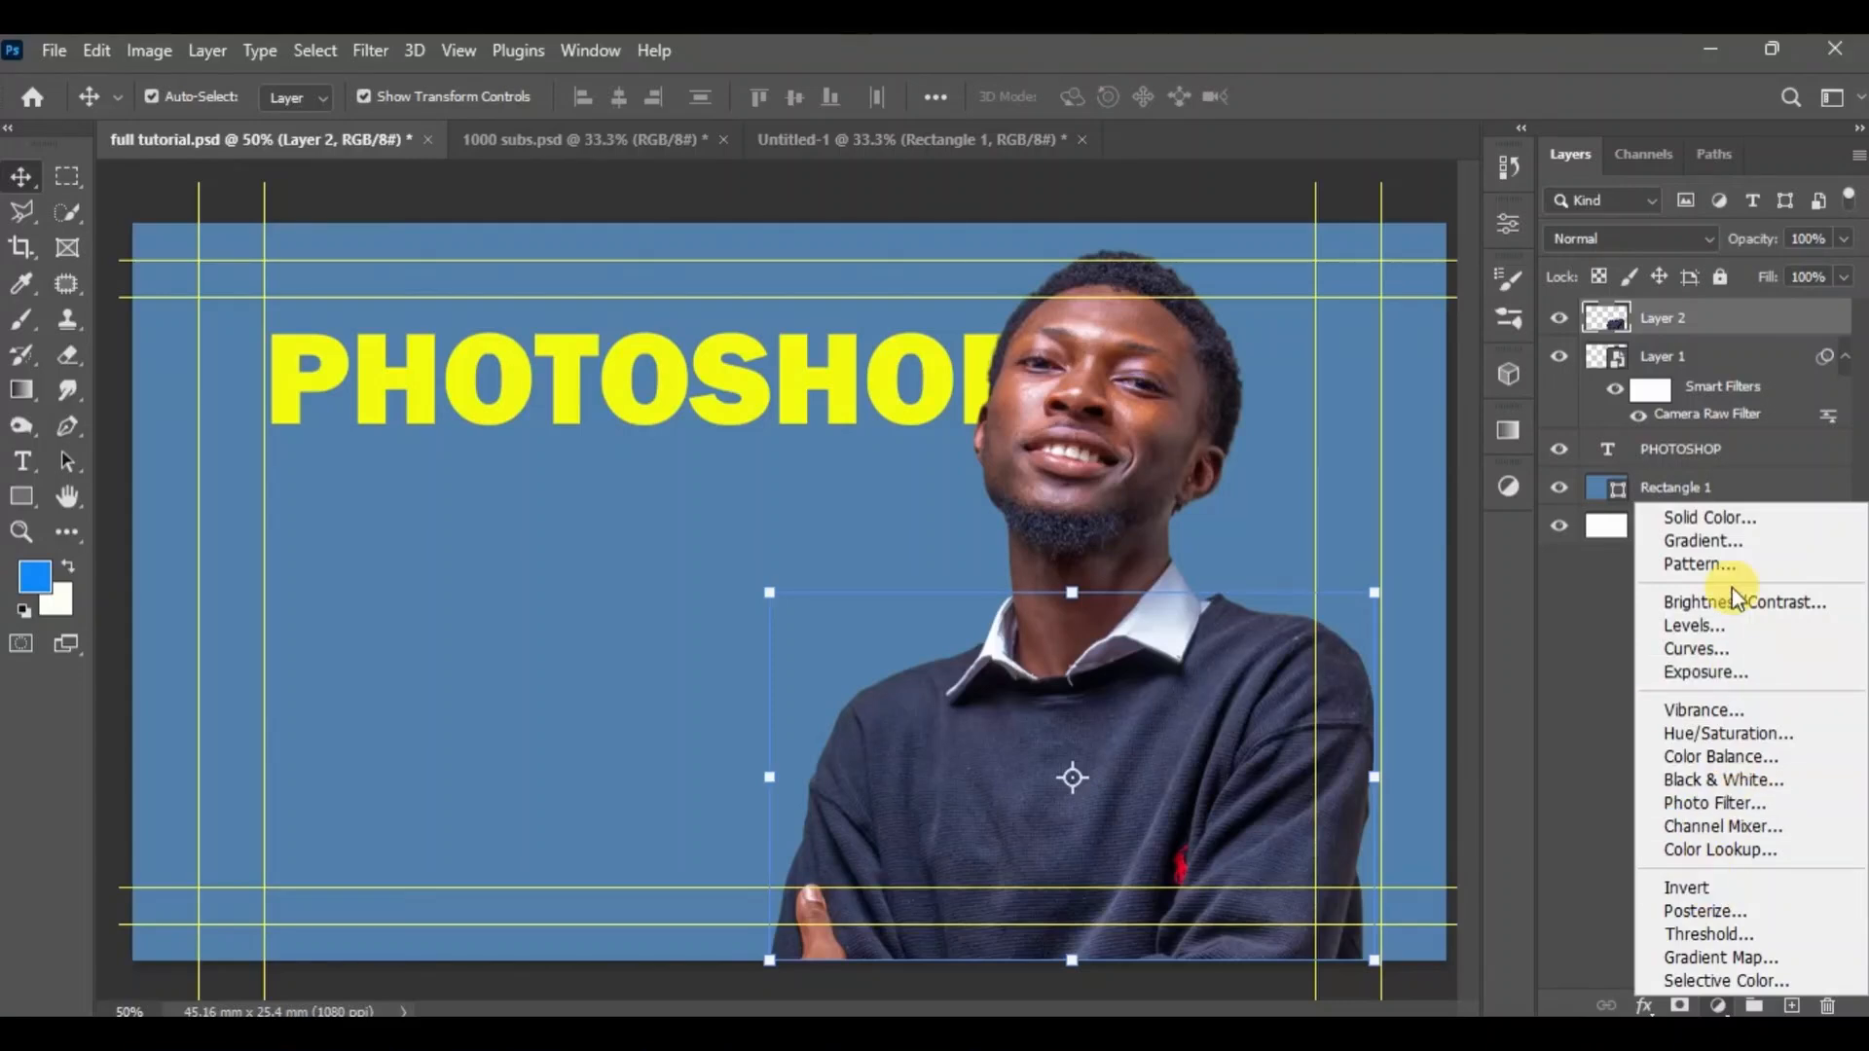
click(1729, 531)
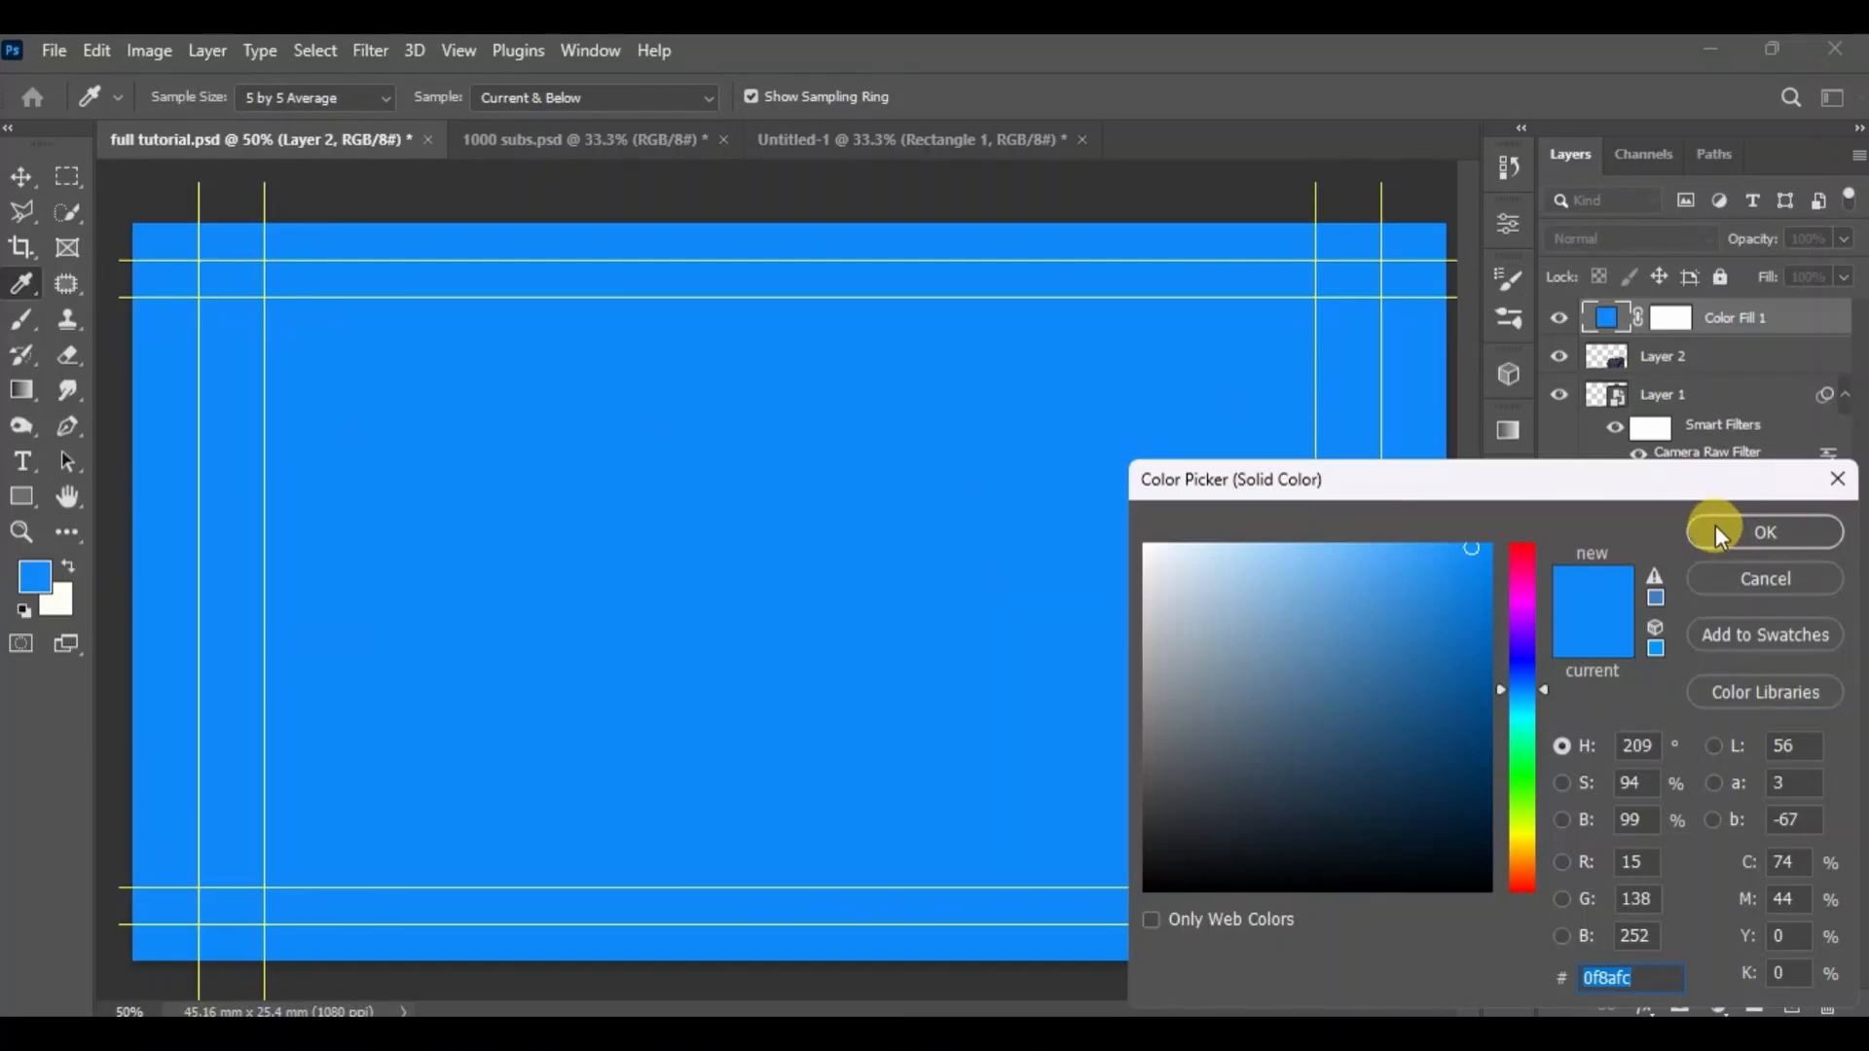
click(1717, 525)
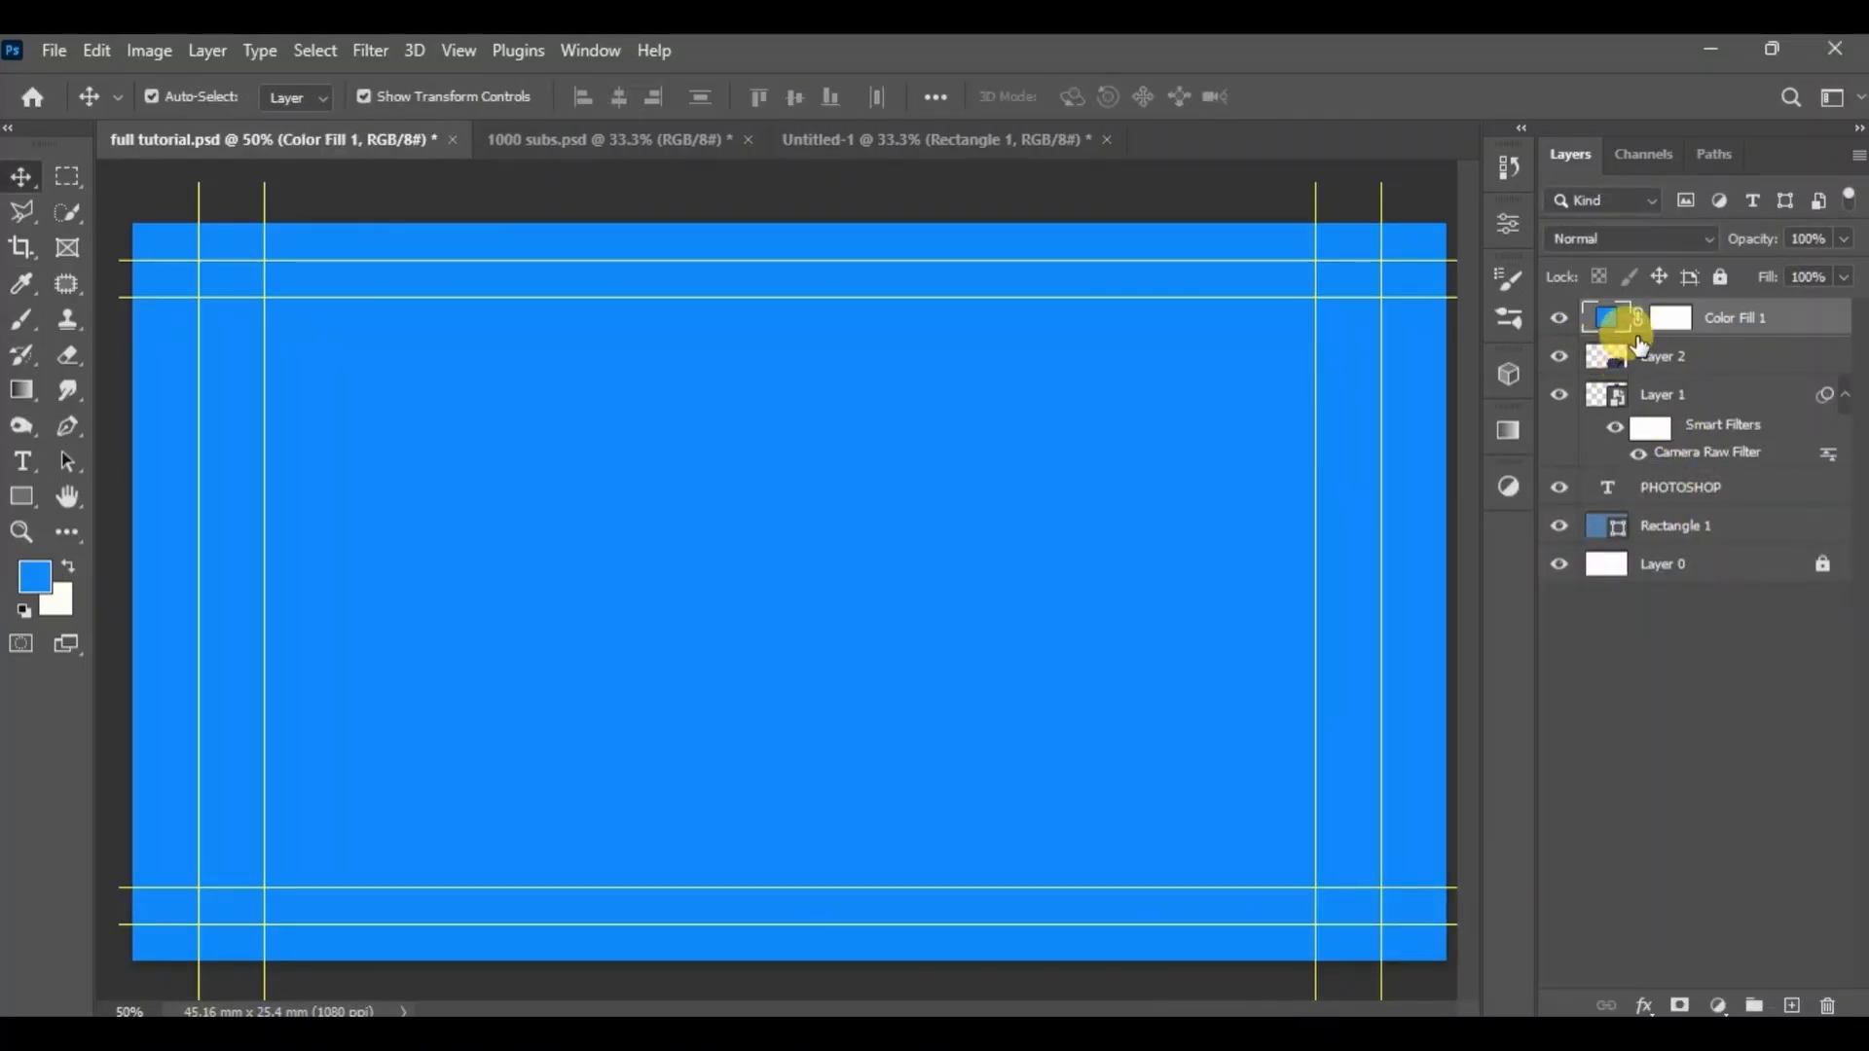
alt+click(1643, 336)
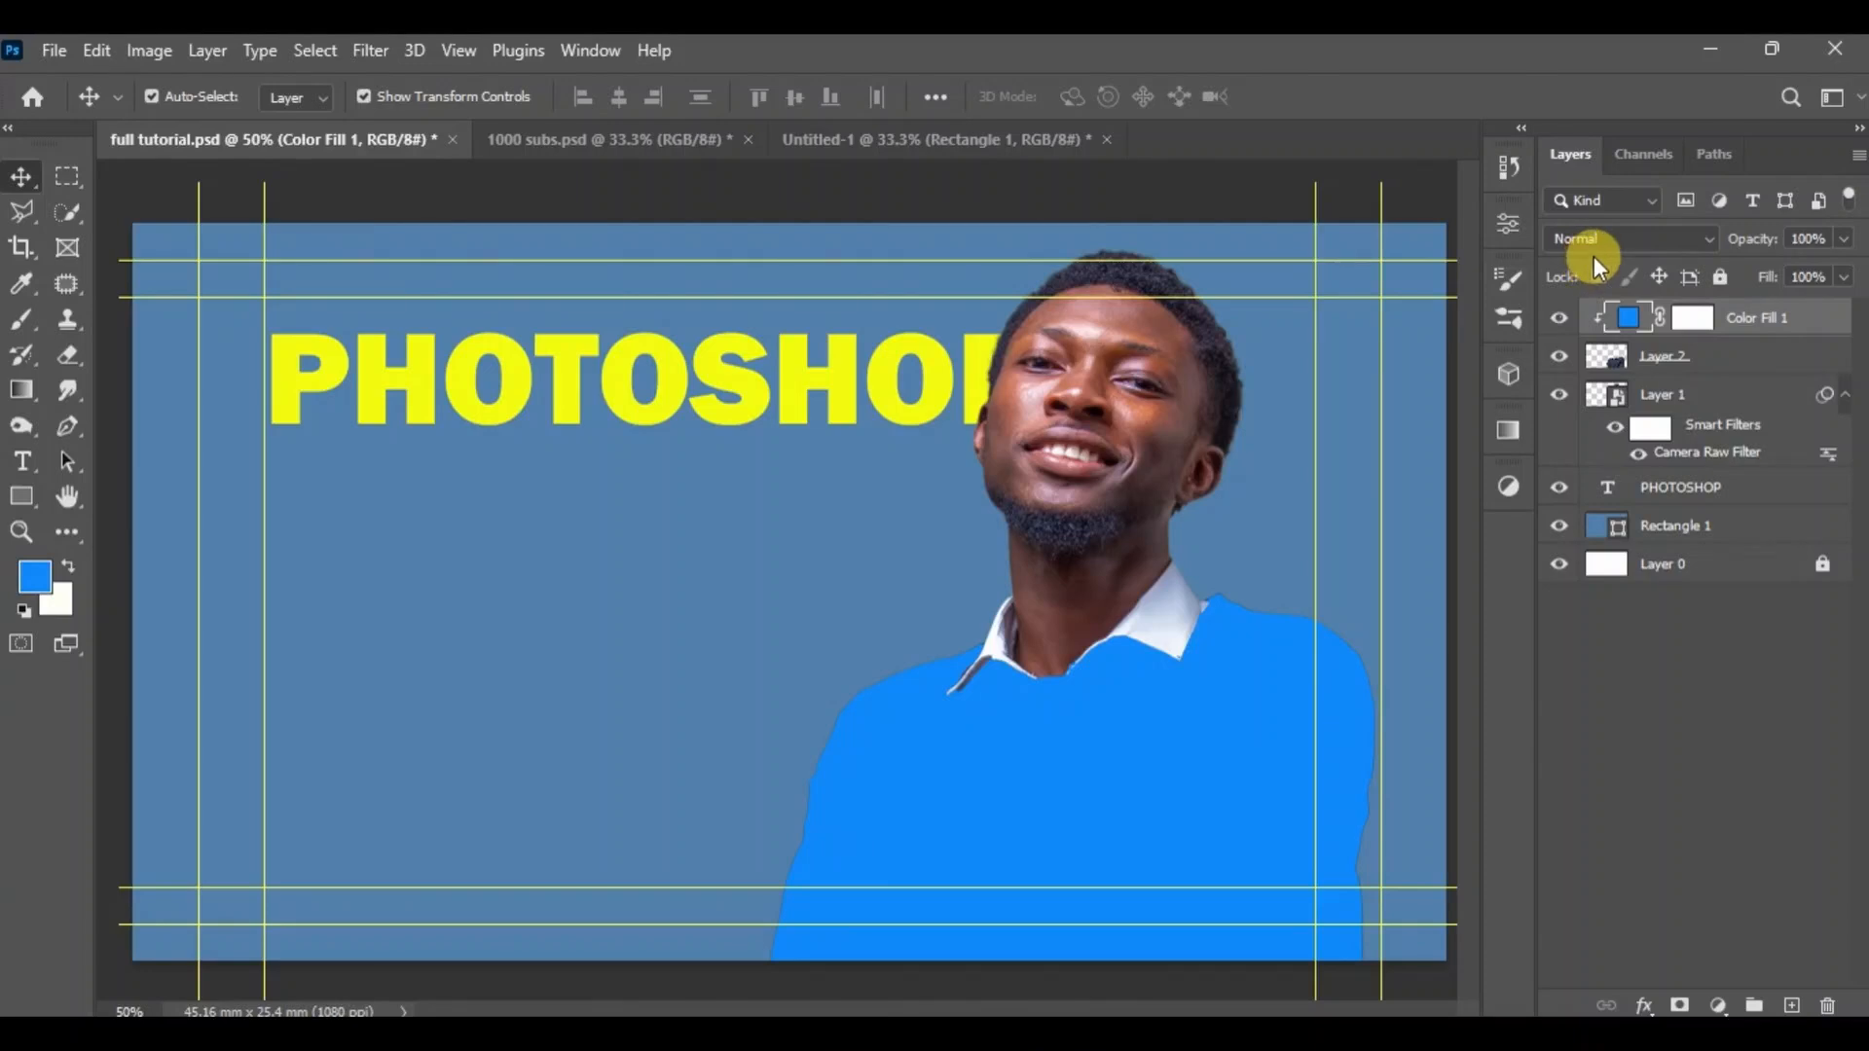
Set the blend mode of the Color Fill 1 layer clipped to the sweater to Linear Dodge (Add).
click(1631, 233)
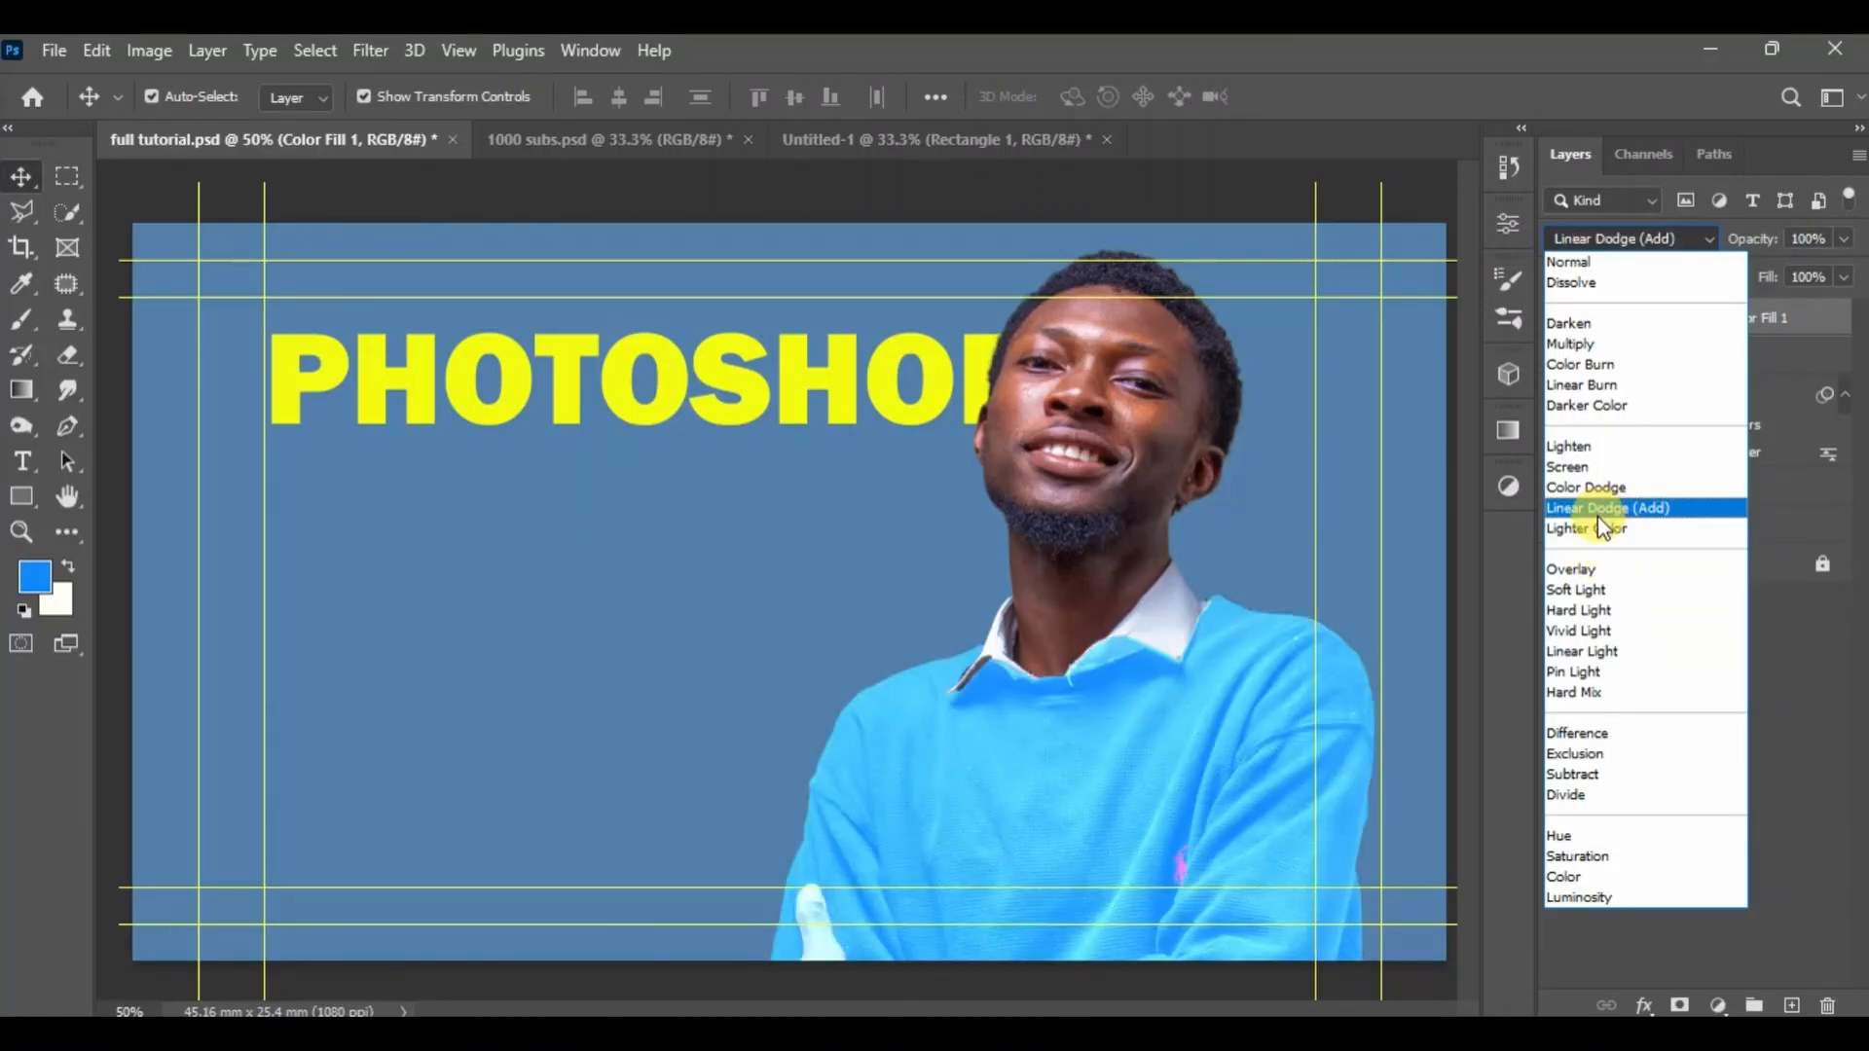
click(1597, 506)
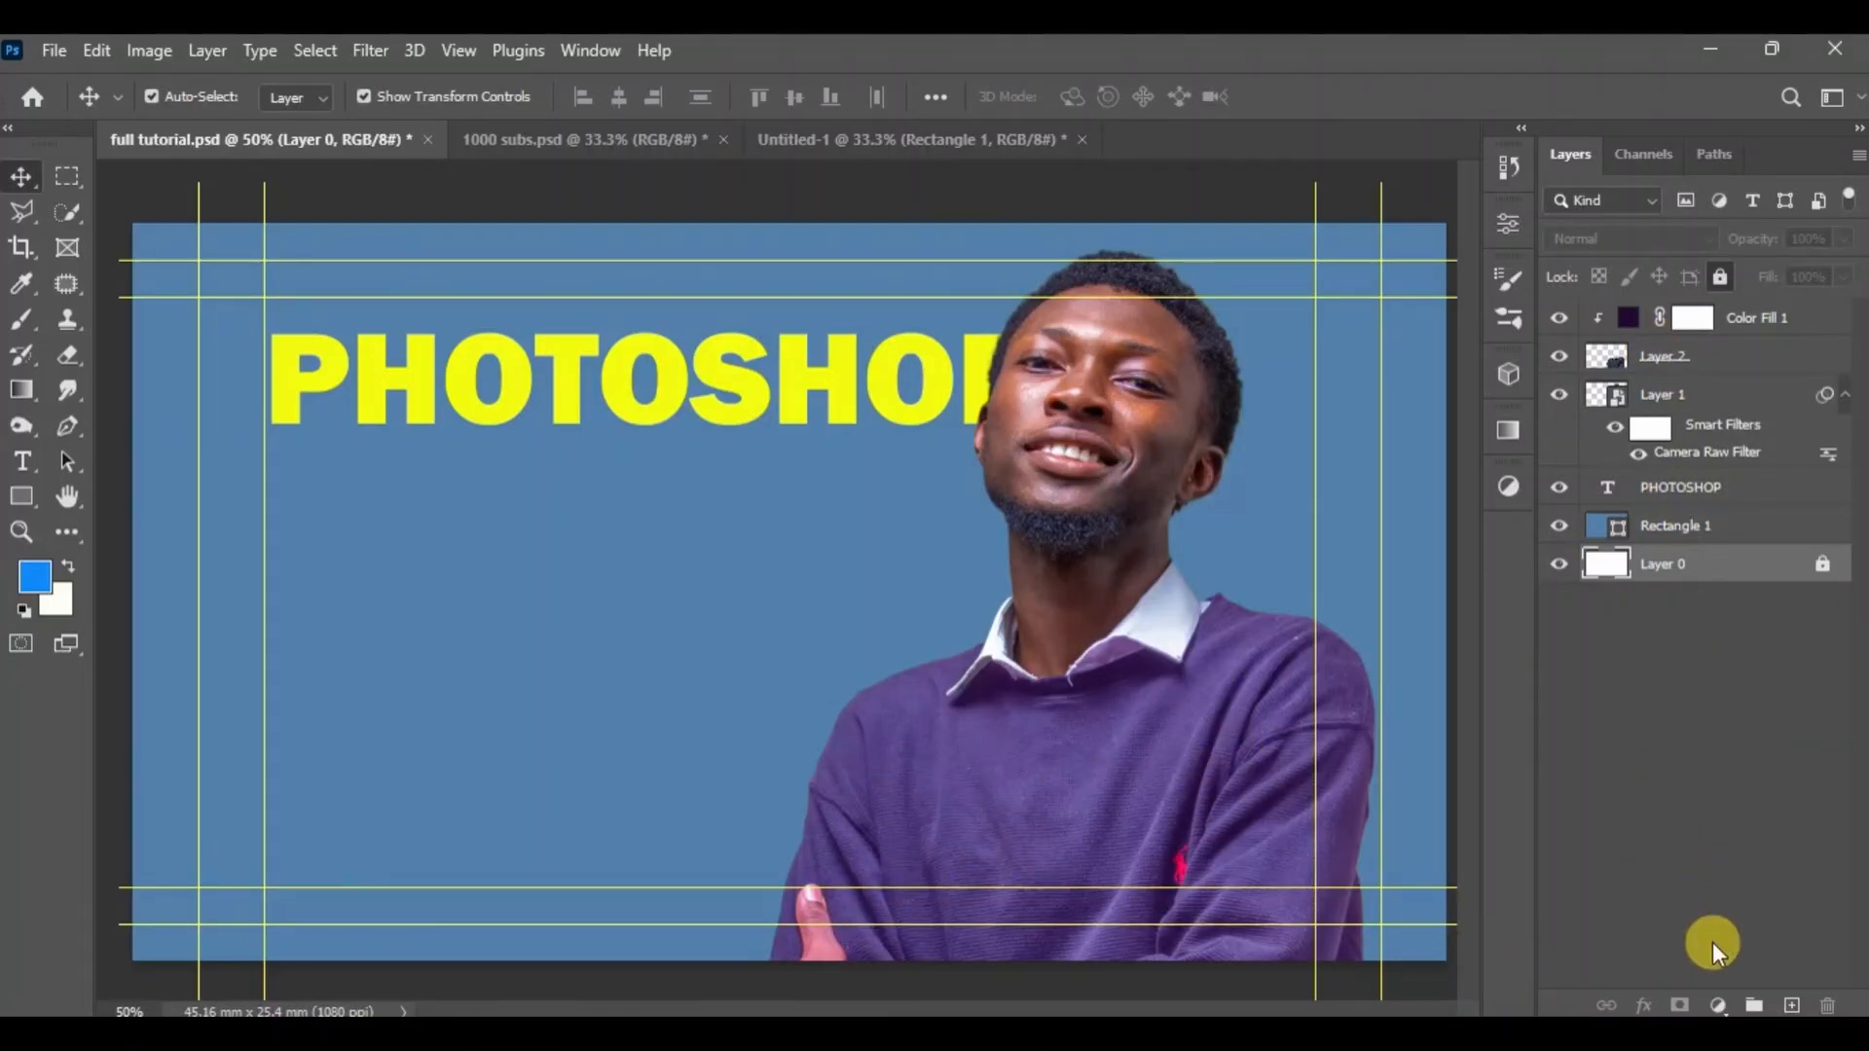
View the available fill and adjustment layer types, and leave all layers deselected.
click(1715, 1006)
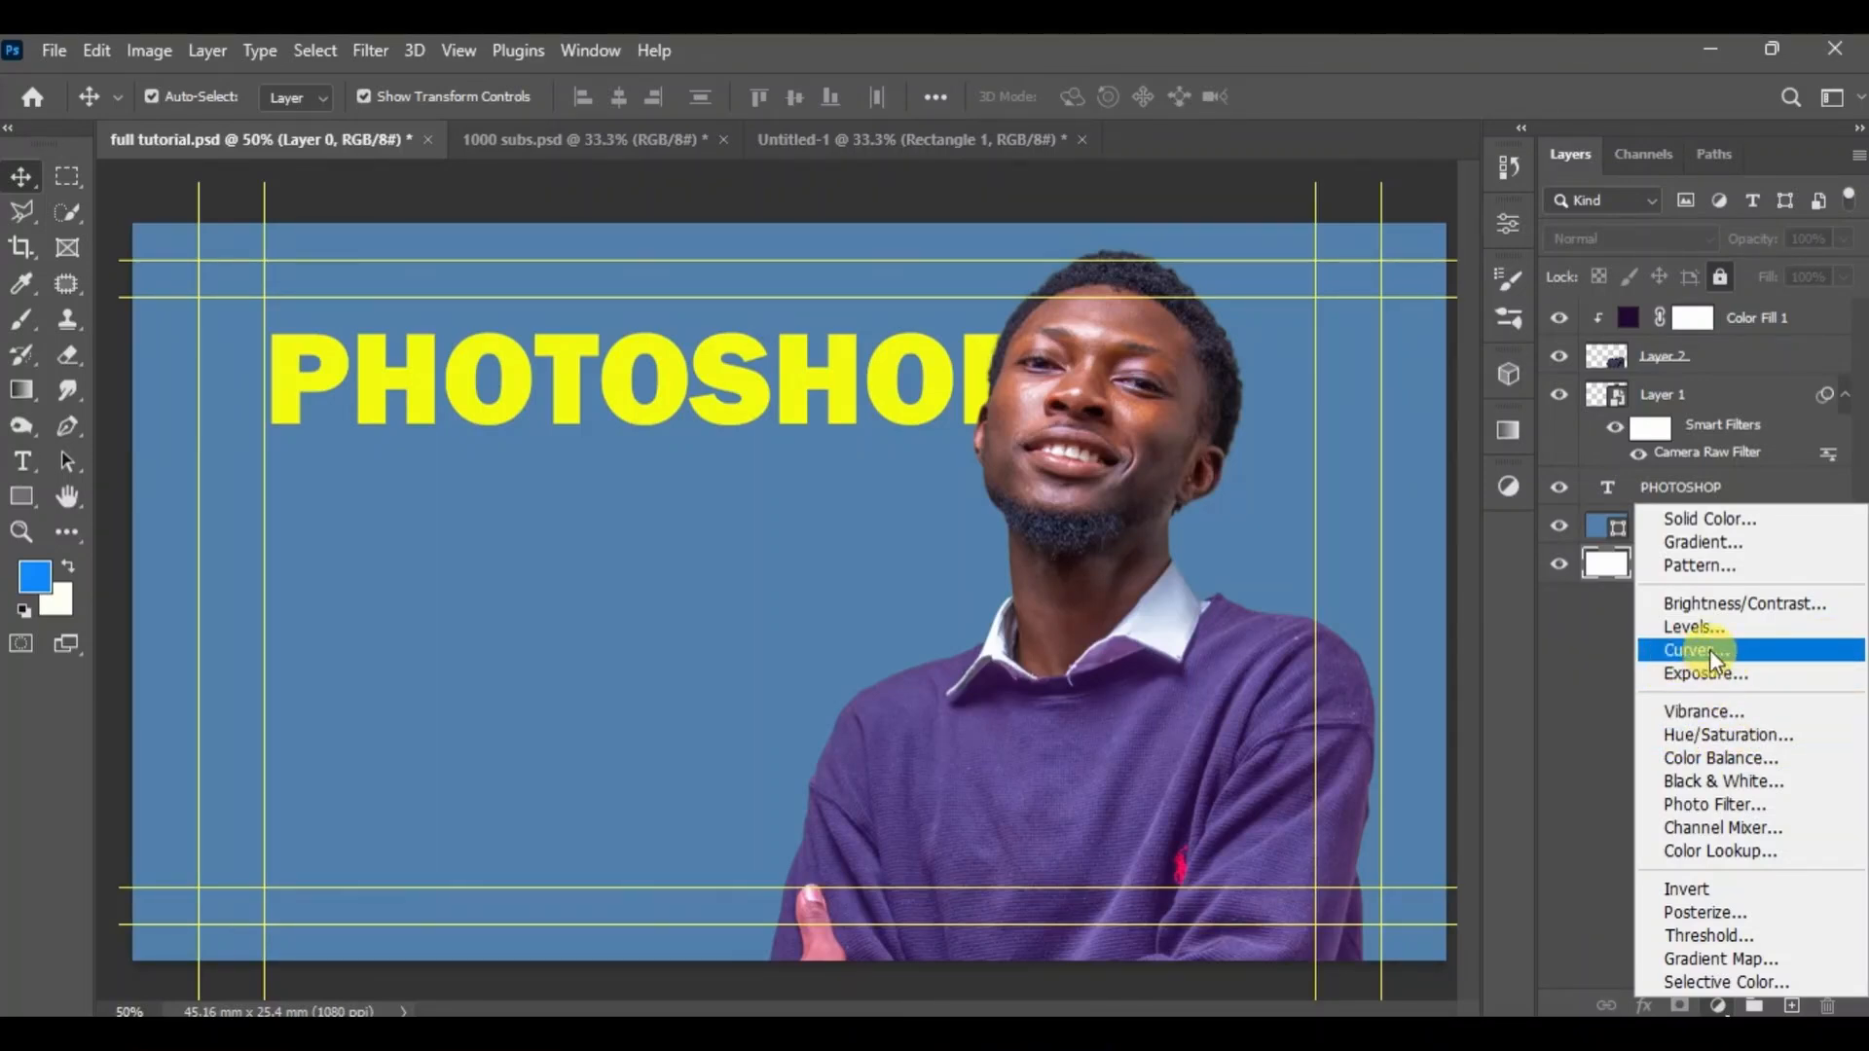
click(1602, 673)
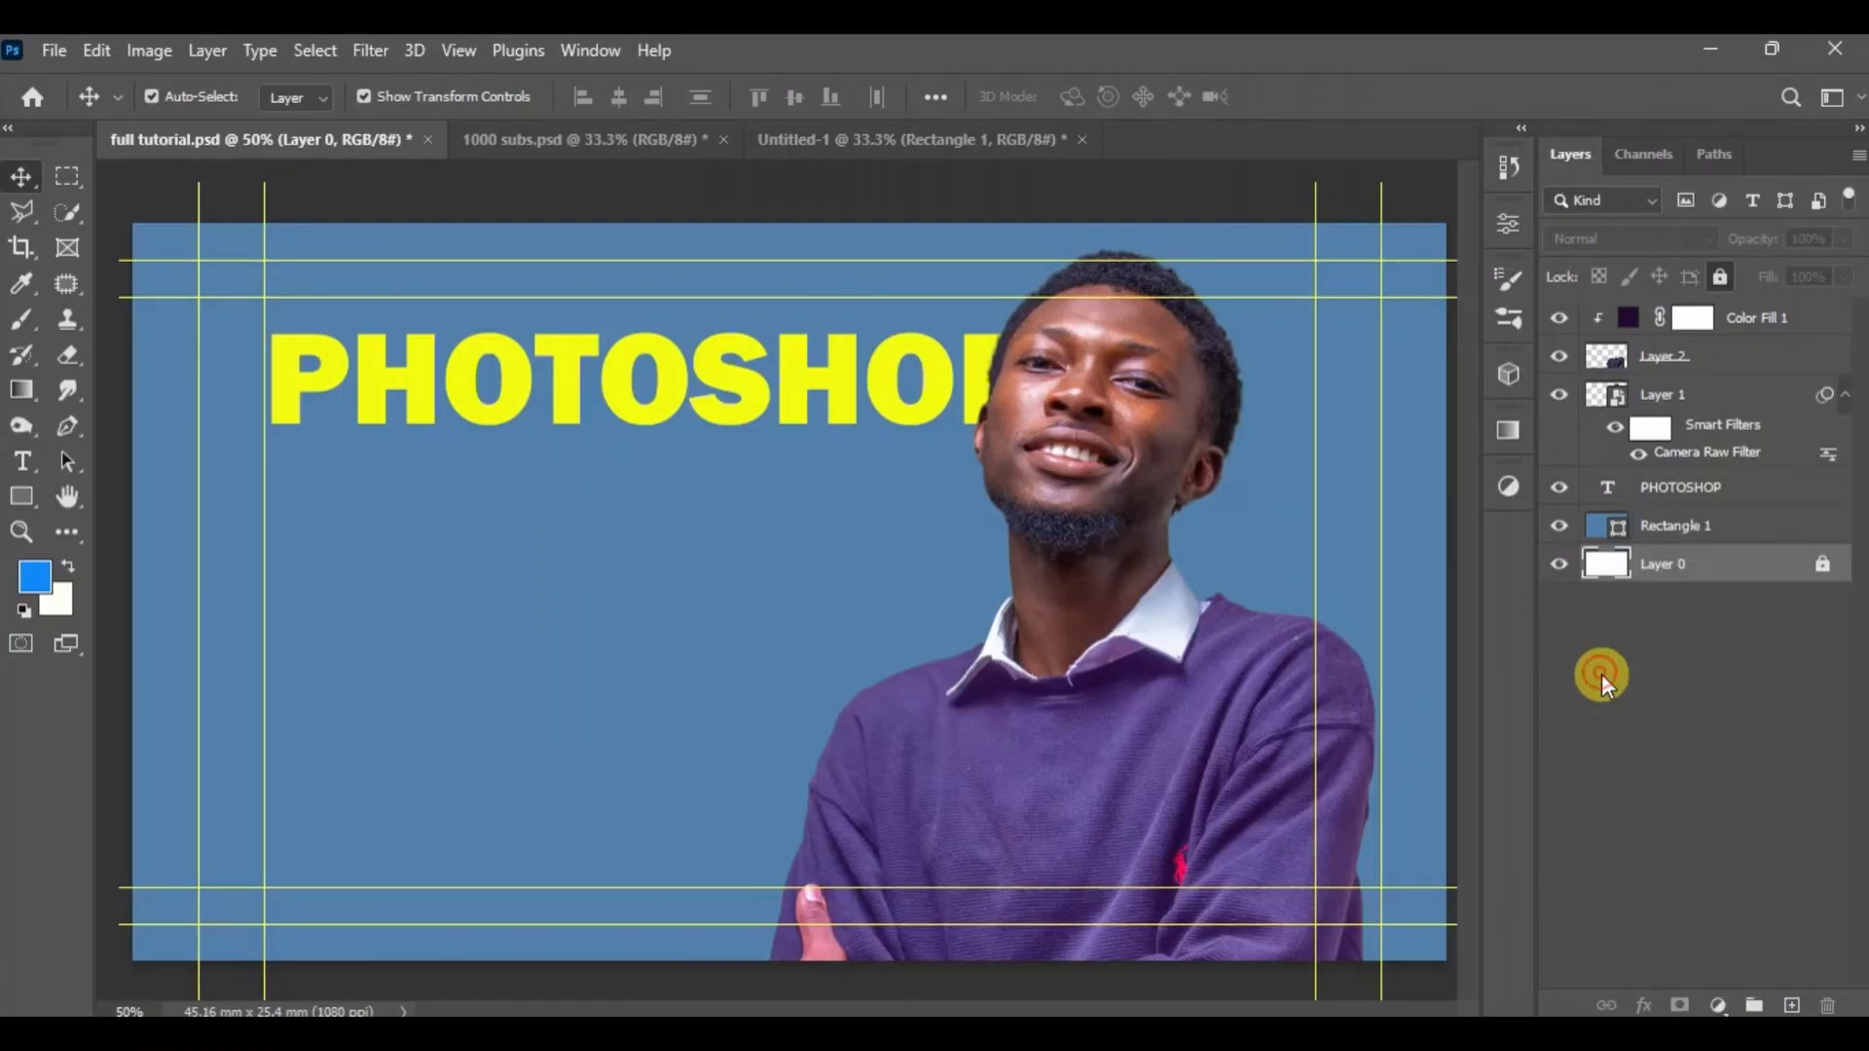
click(1676, 1006)
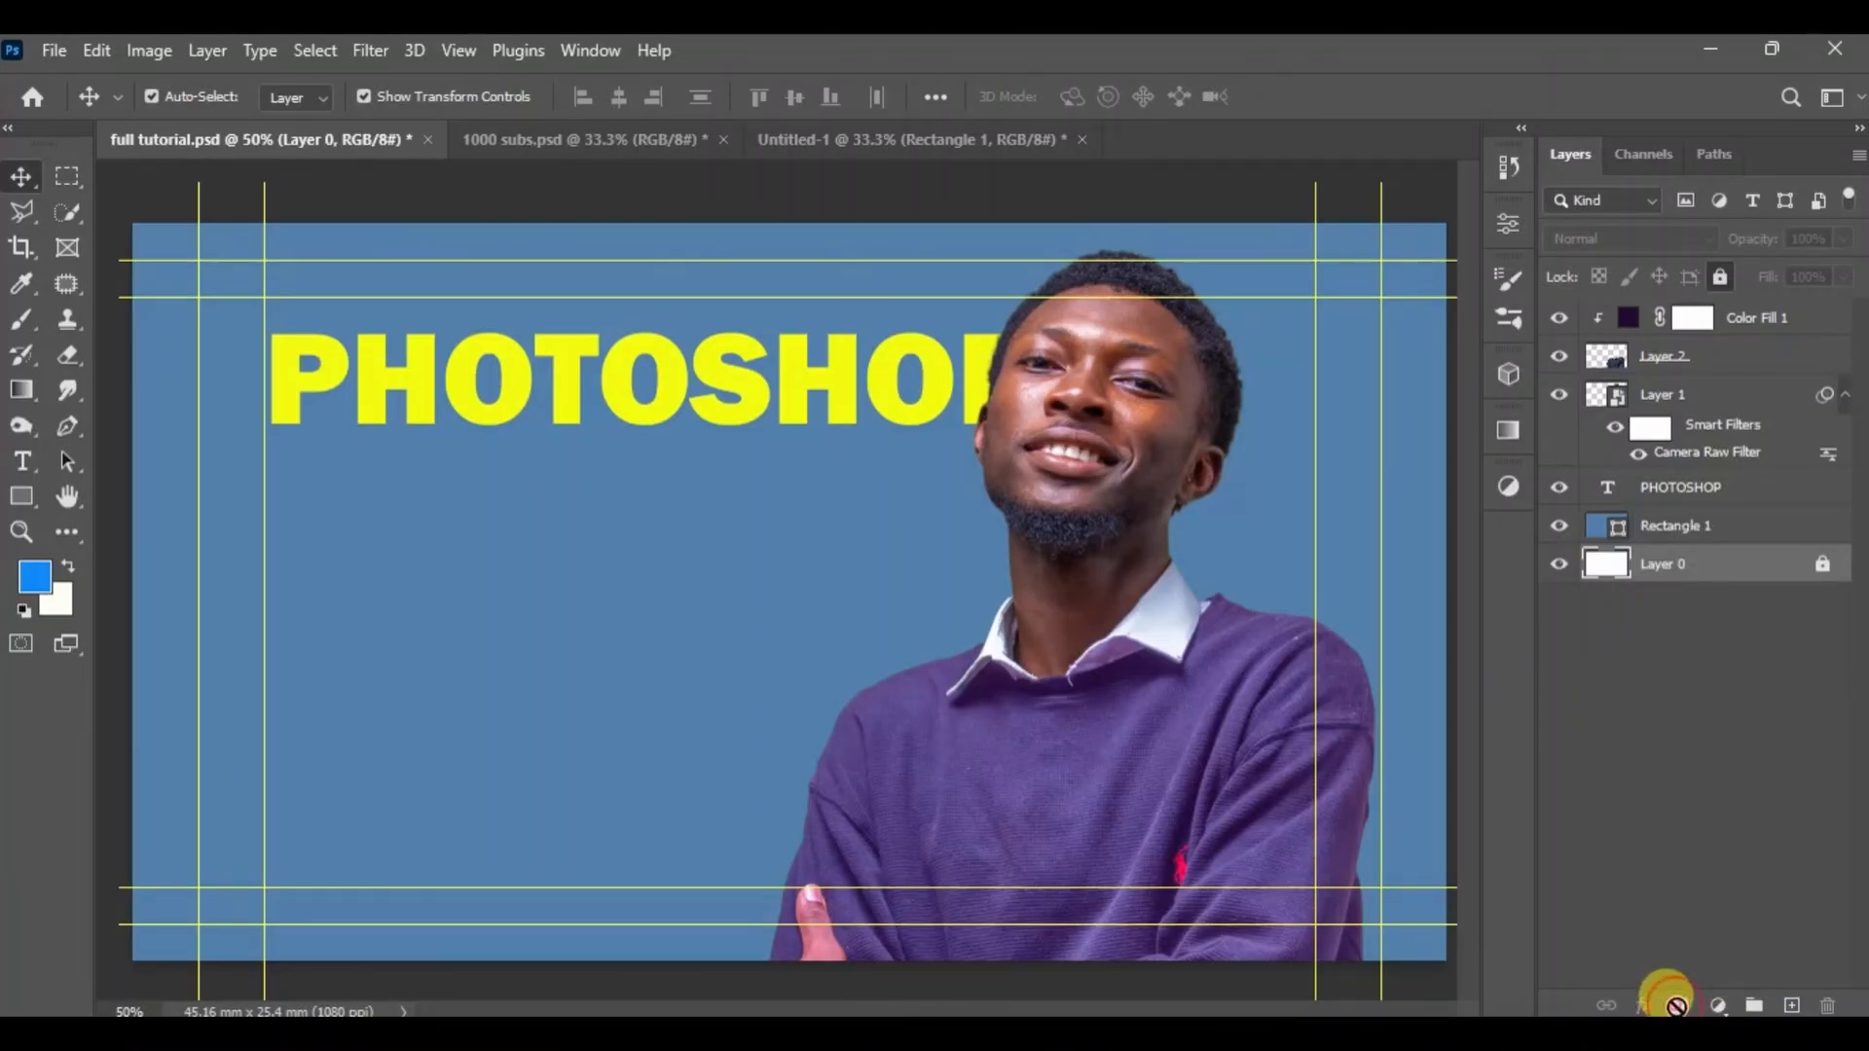
click(1674, 750)
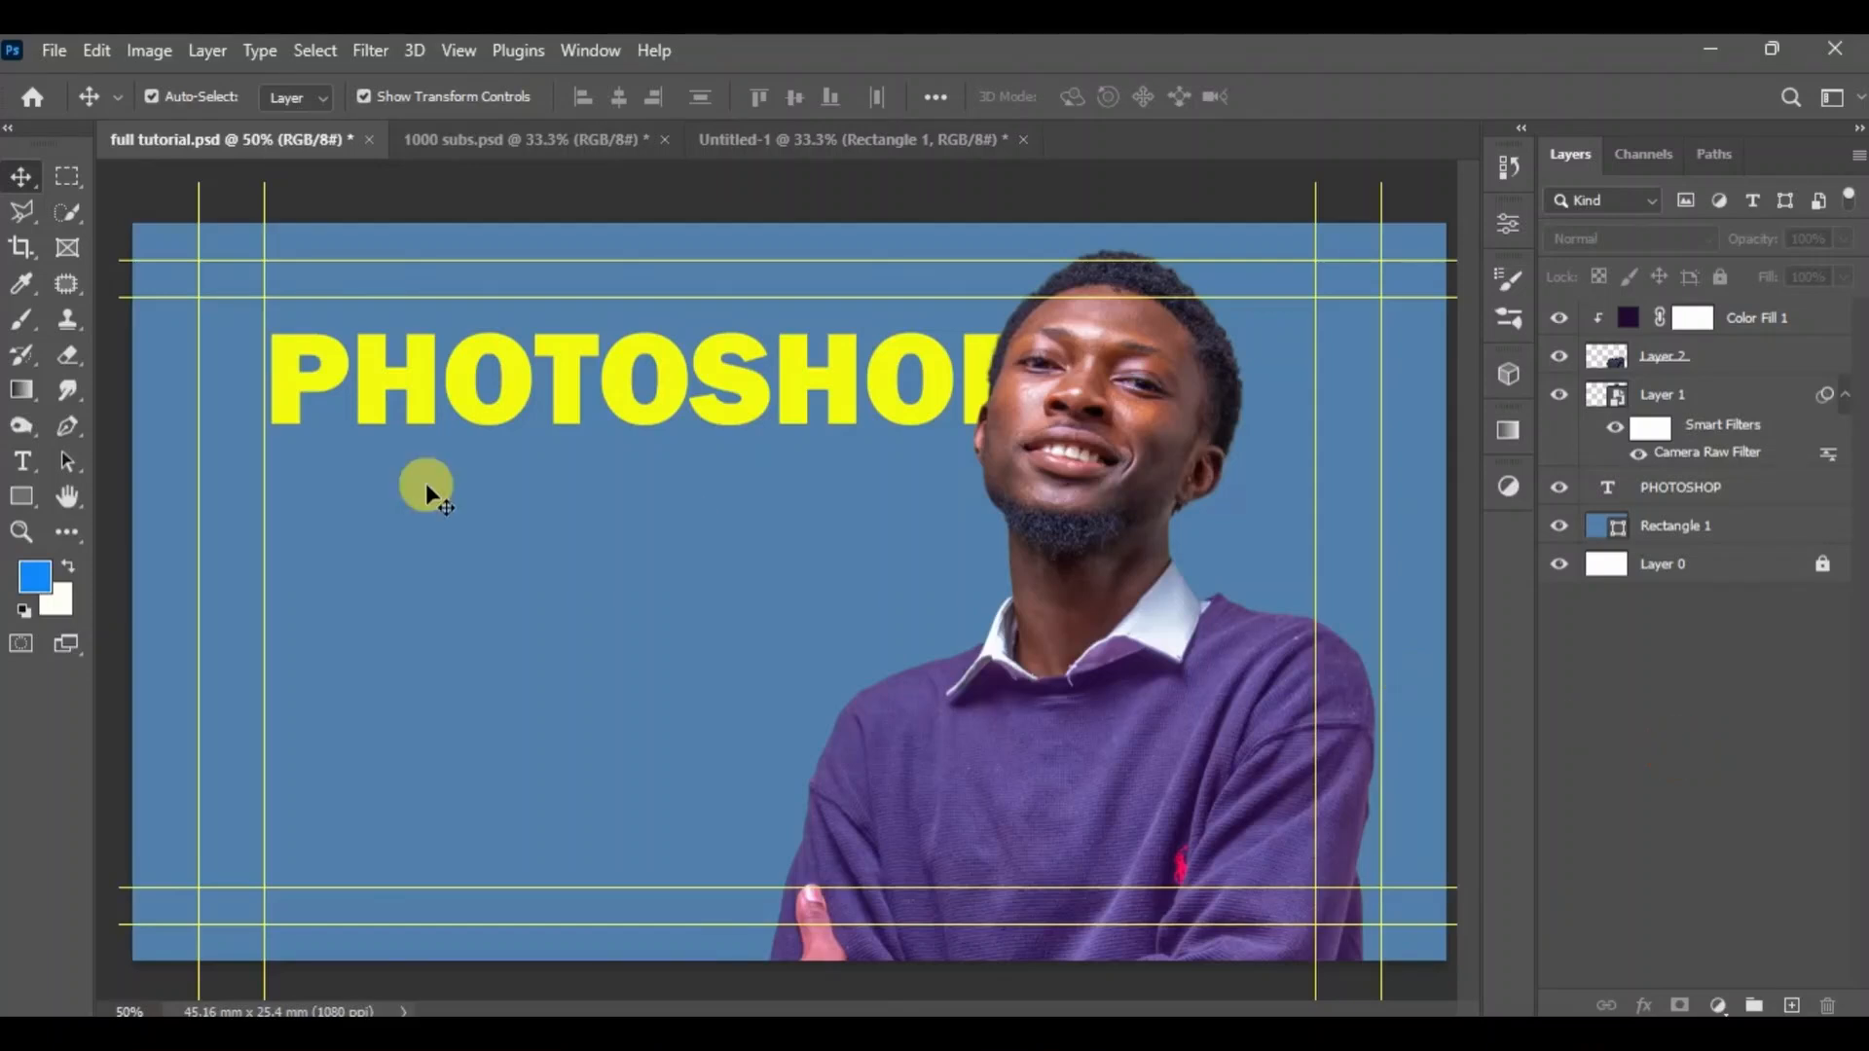
Select the man's face and neck on Layer 1 with the Quick Selection tool and try masking the layer to that selection.
click(52, 209)
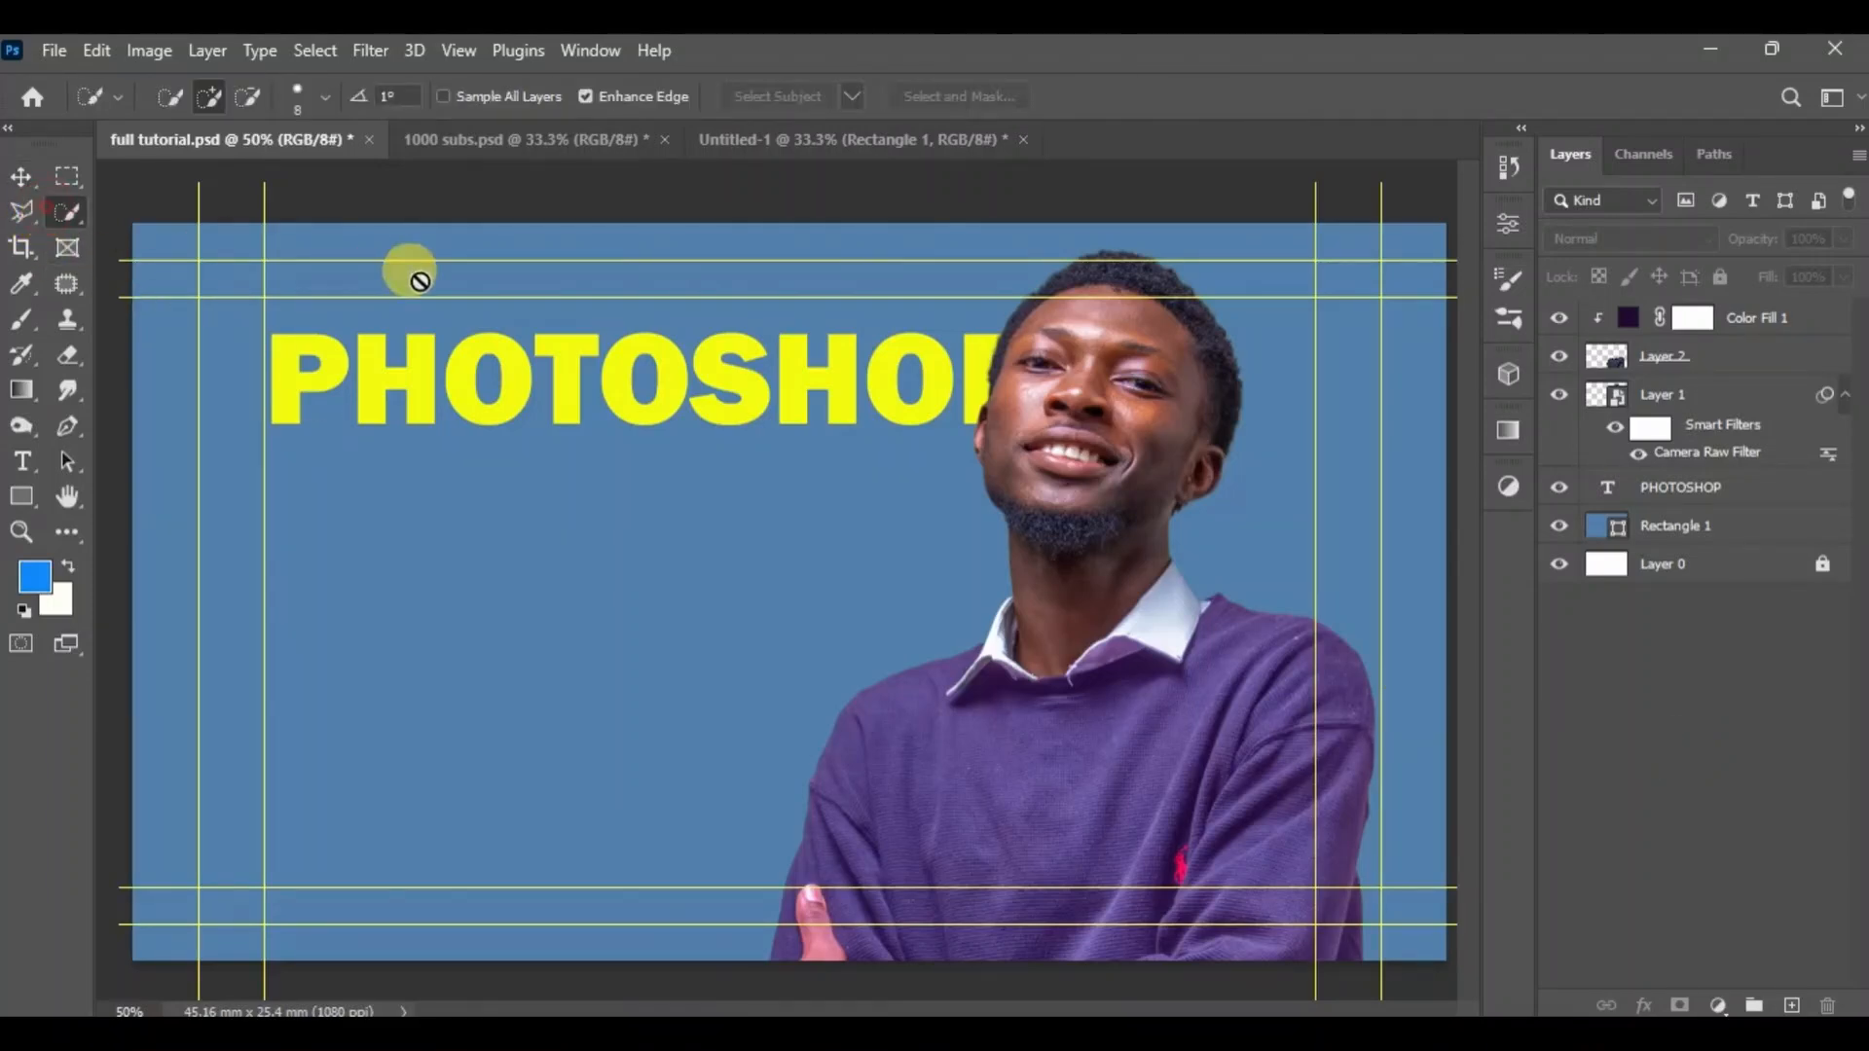
click(1776, 319)
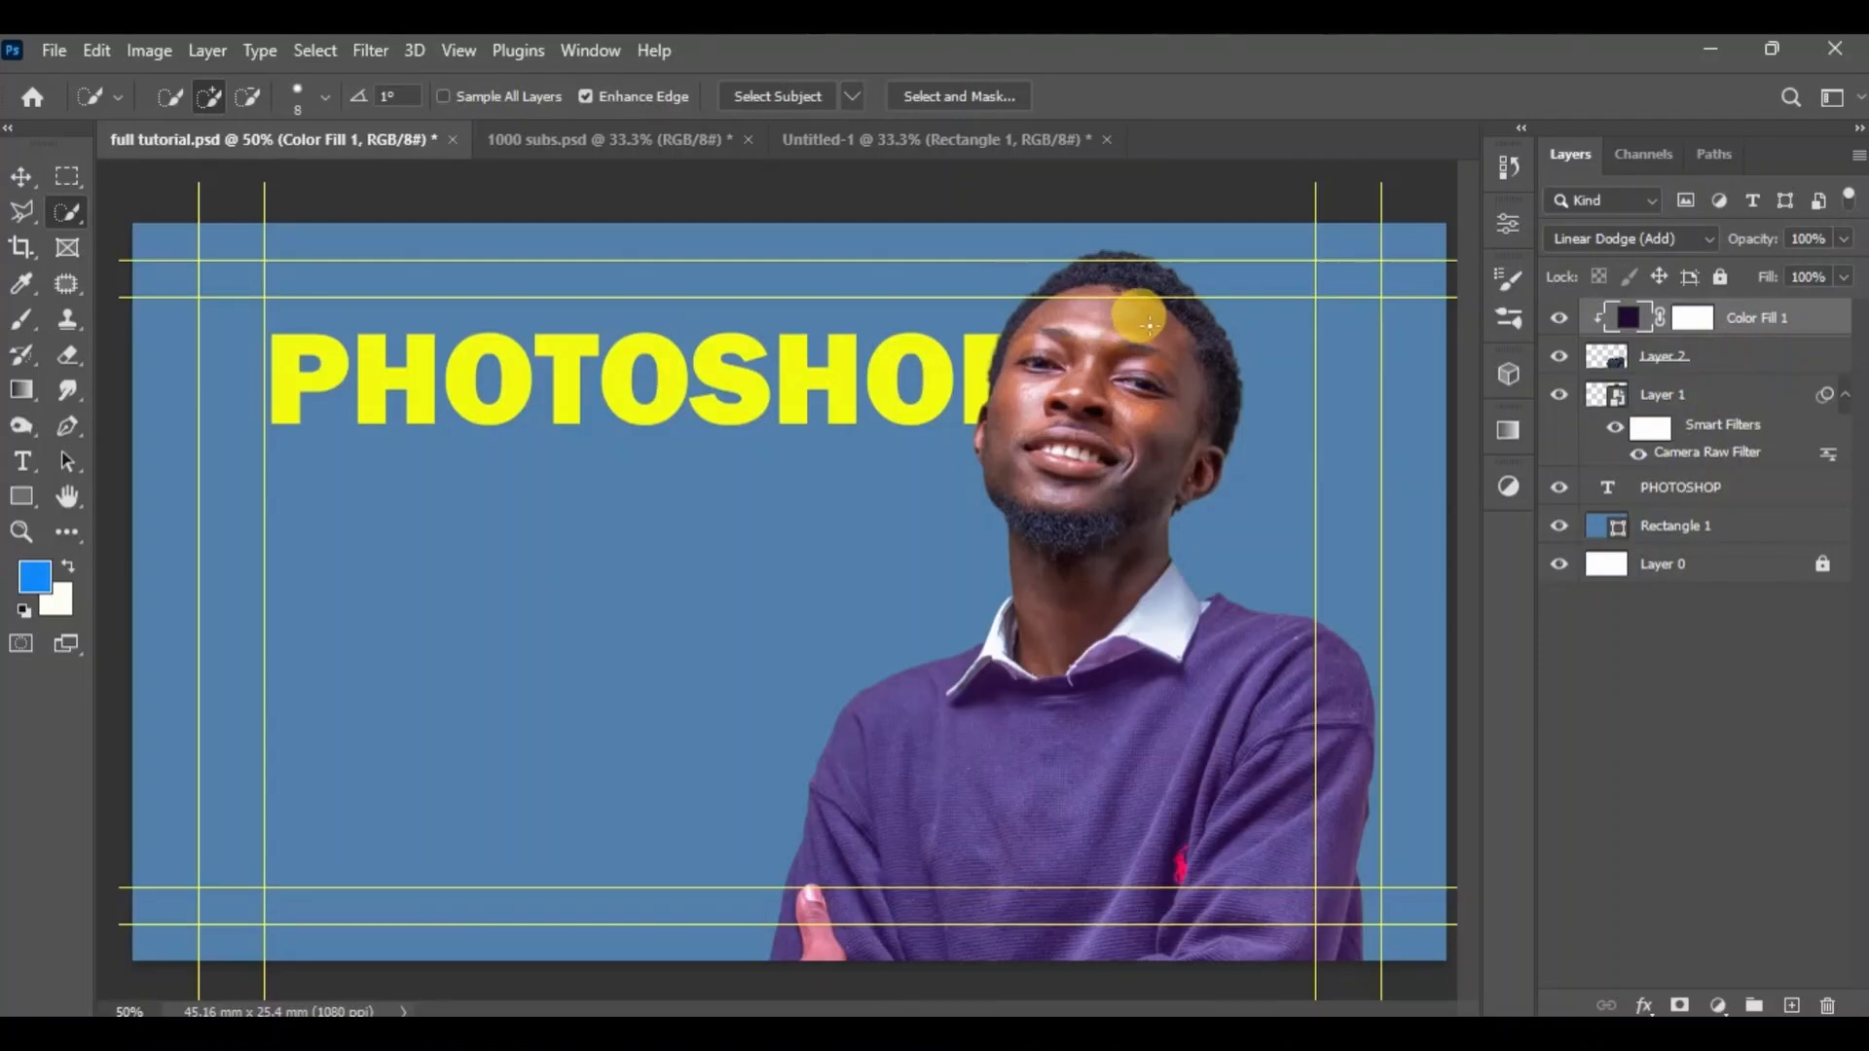
click(1732, 397)
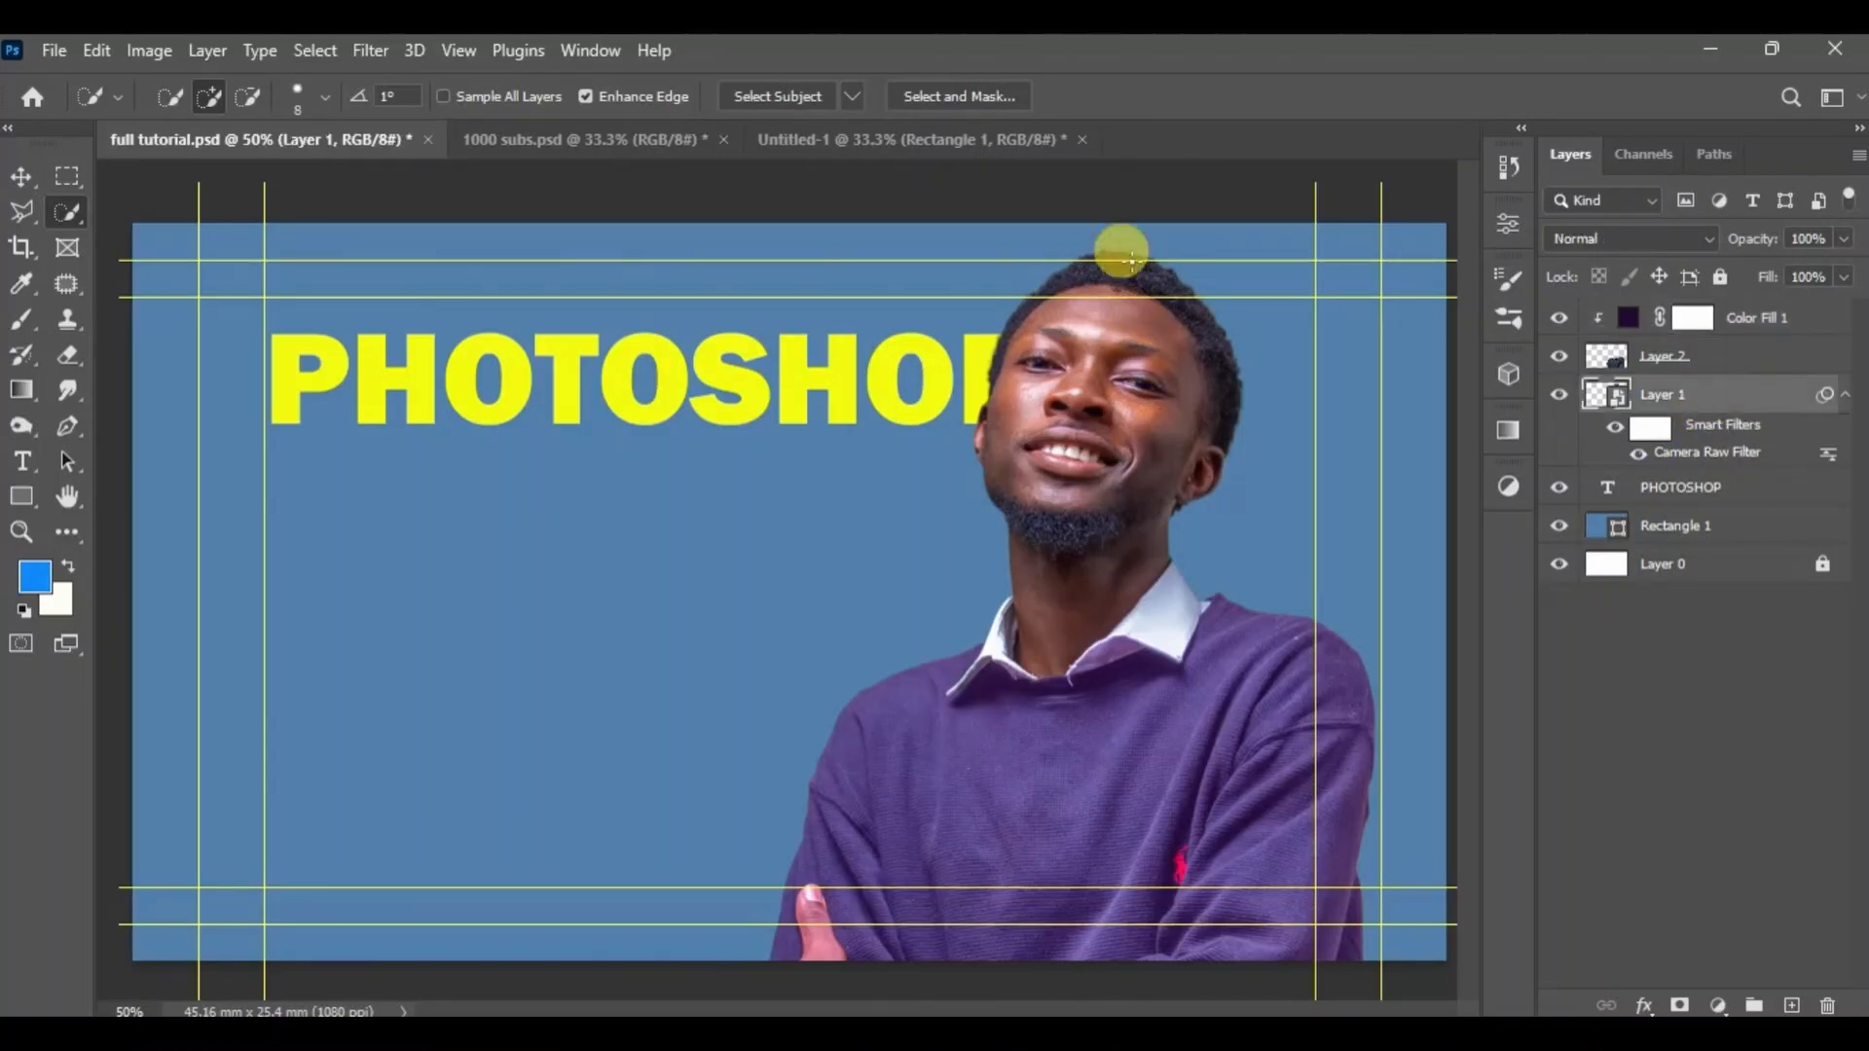
mouse_move(1131, 257)
mouse_down()
mouse_move(1180, 305)
mouse_move(1022, 385)
mouse_move(1187, 368)
mouse_move(1071, 321)
mouse_move(1150, 481)
mouse_up()
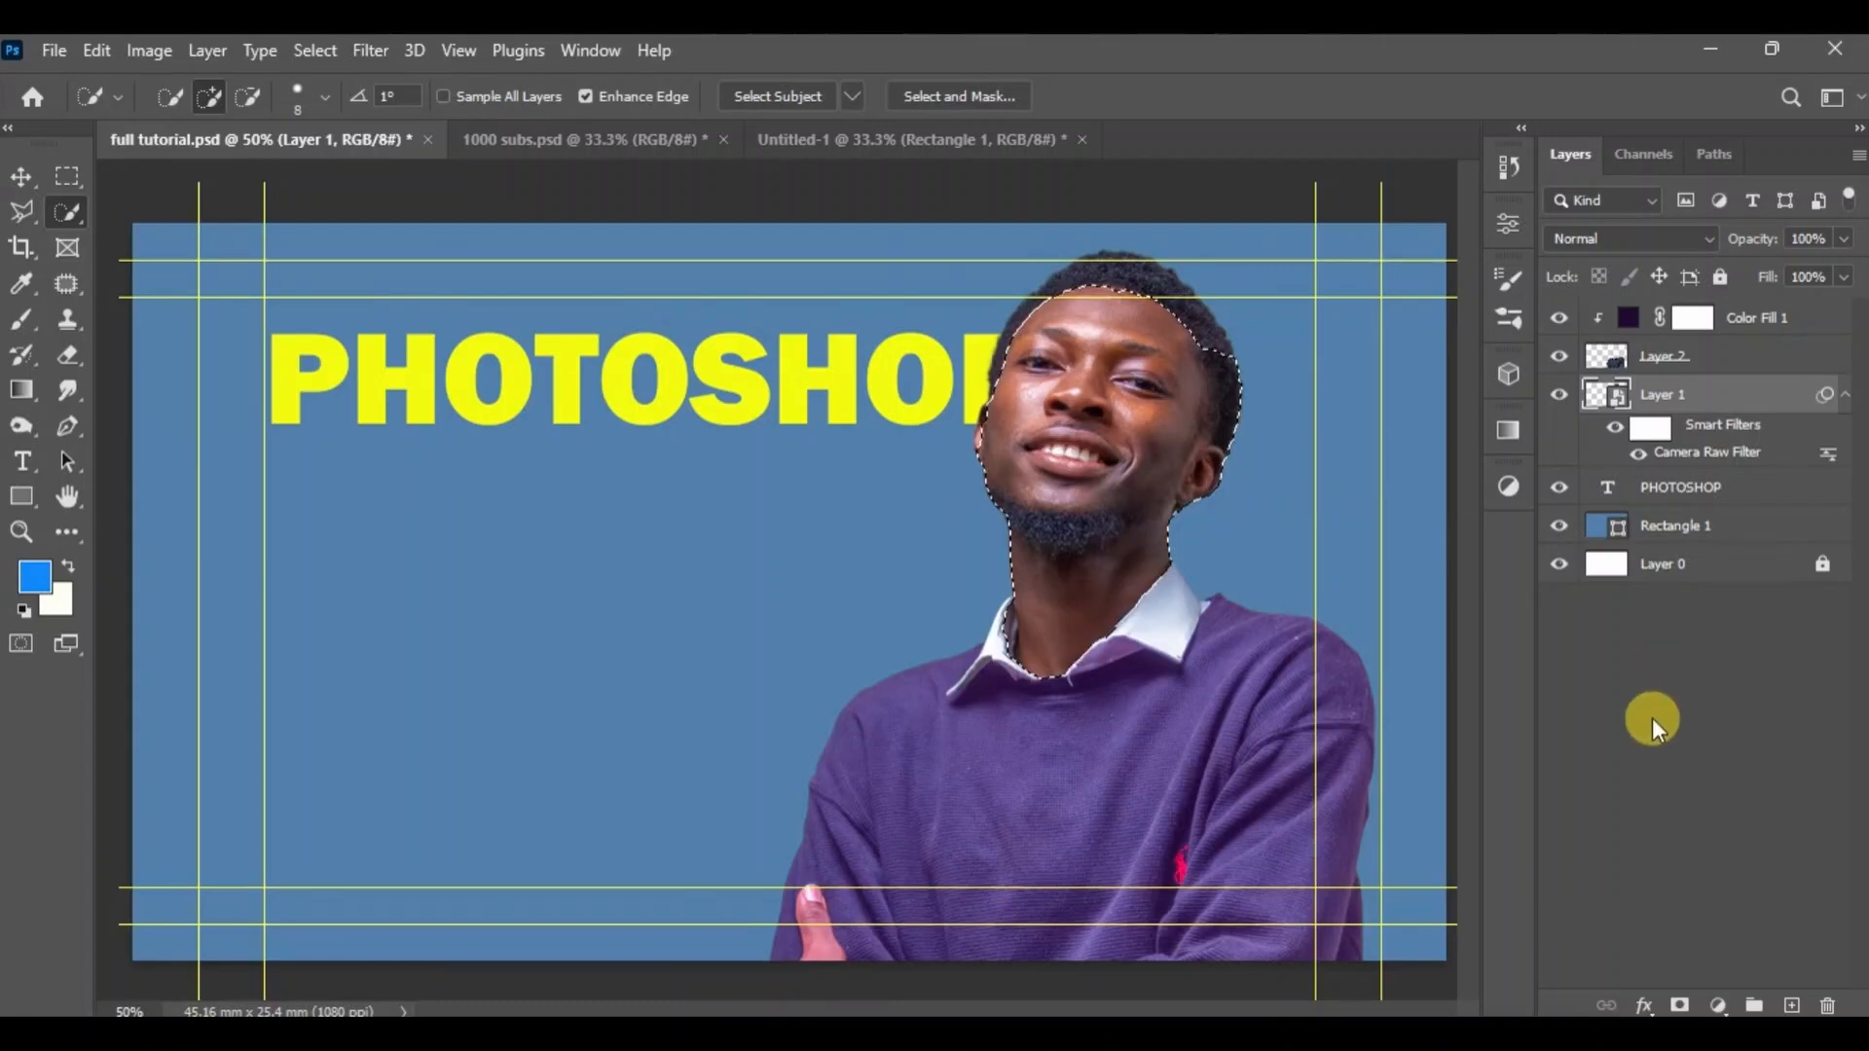
click(1680, 1004)
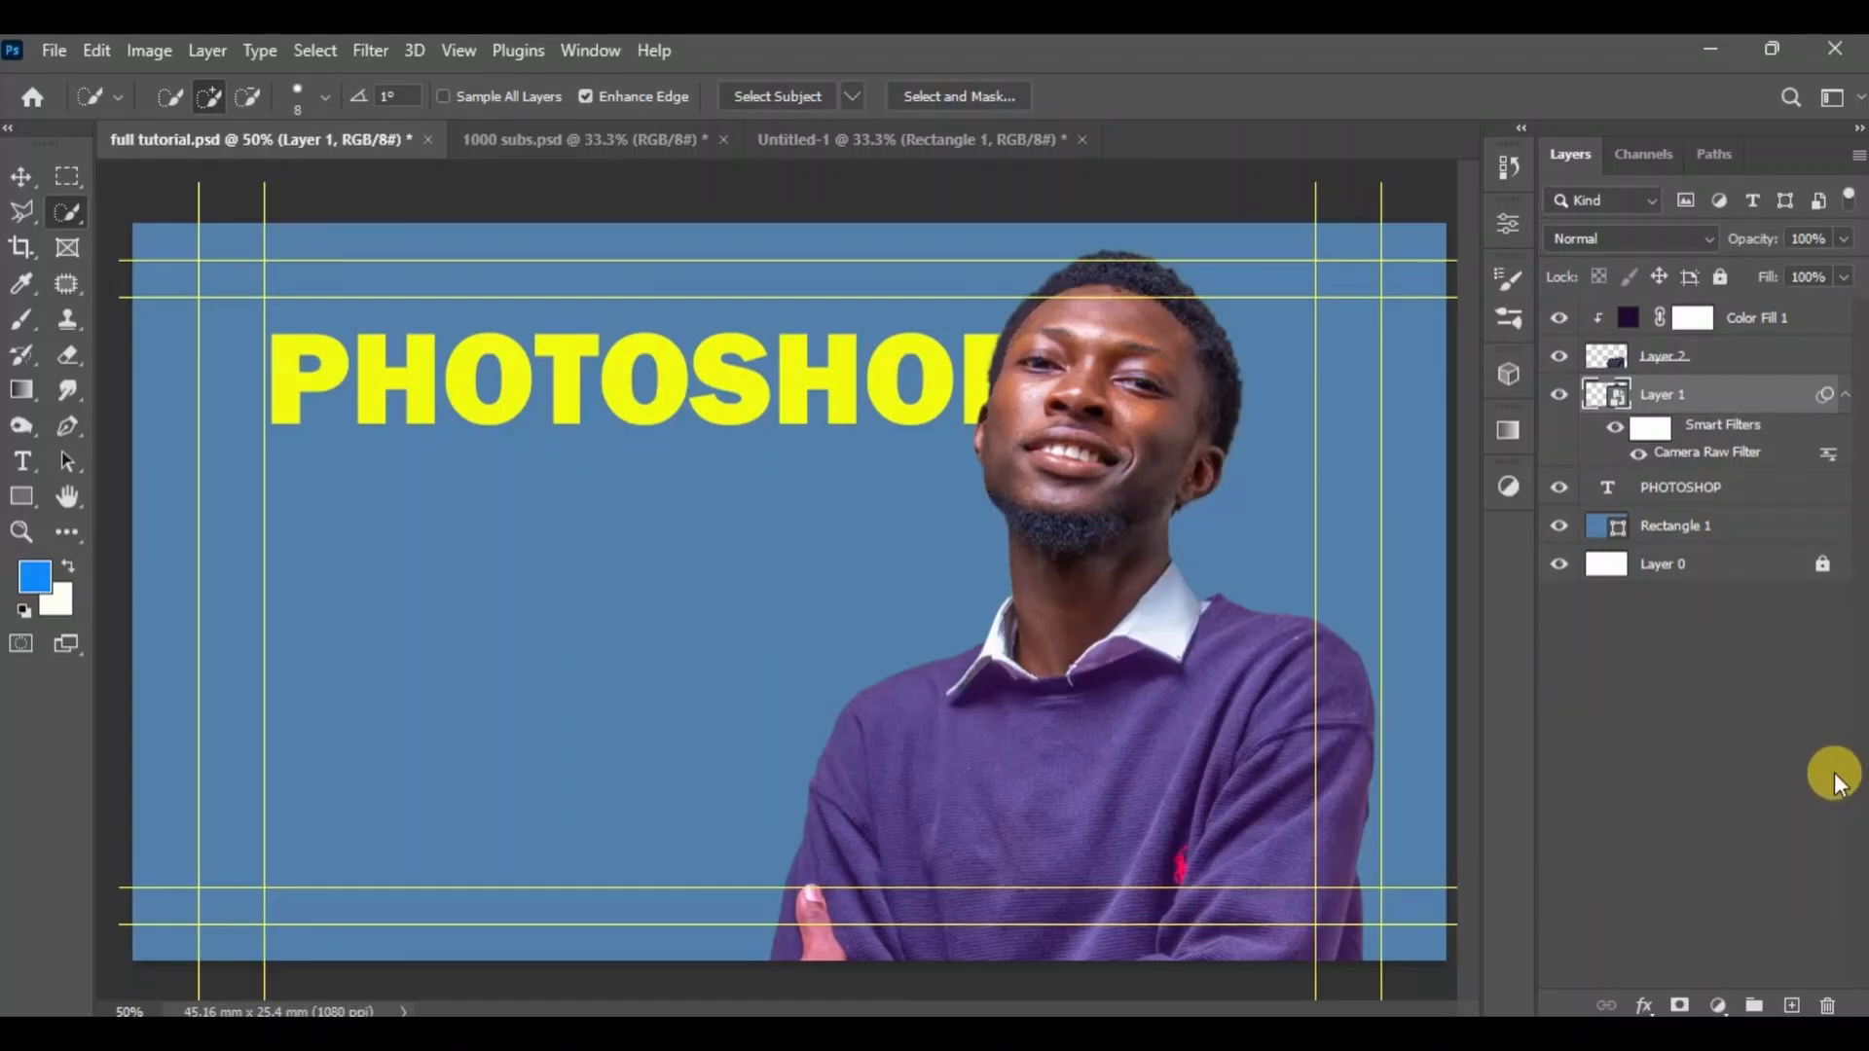
View the layer style effects available for Layer 1.
click(1643, 1006)
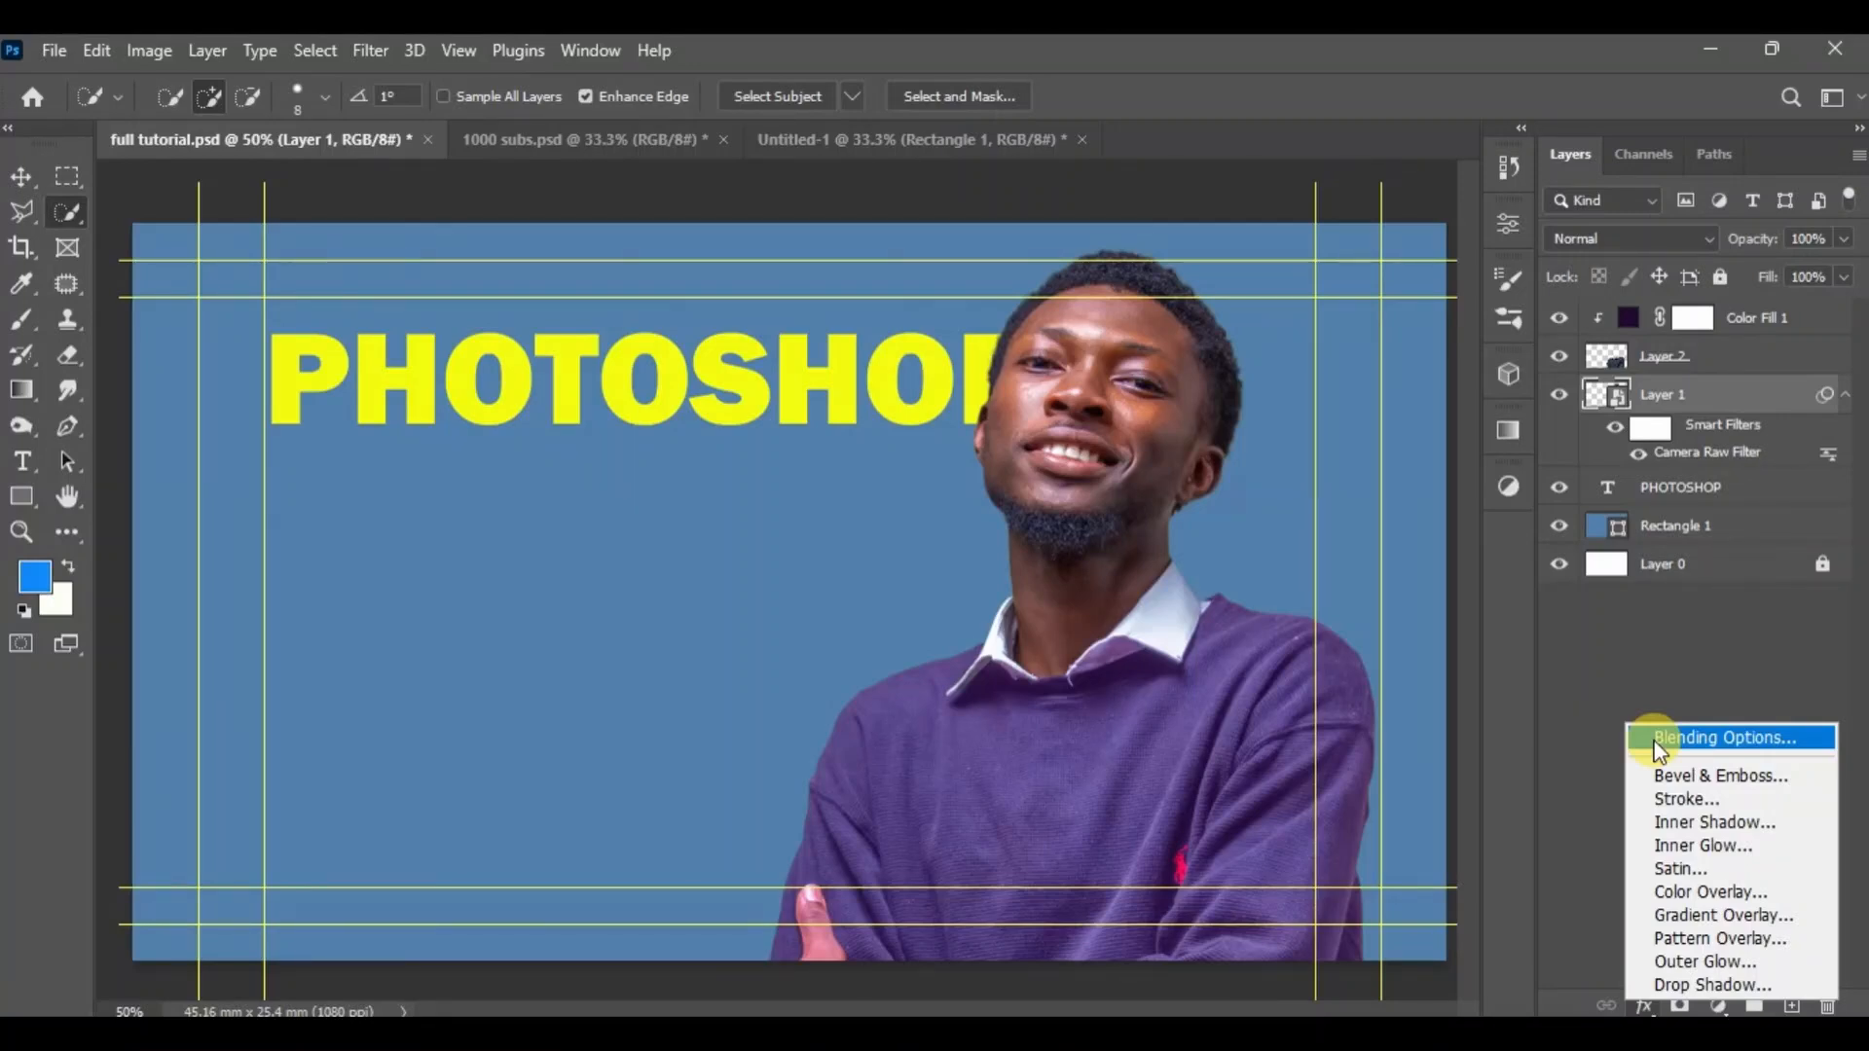
click(1625, 674)
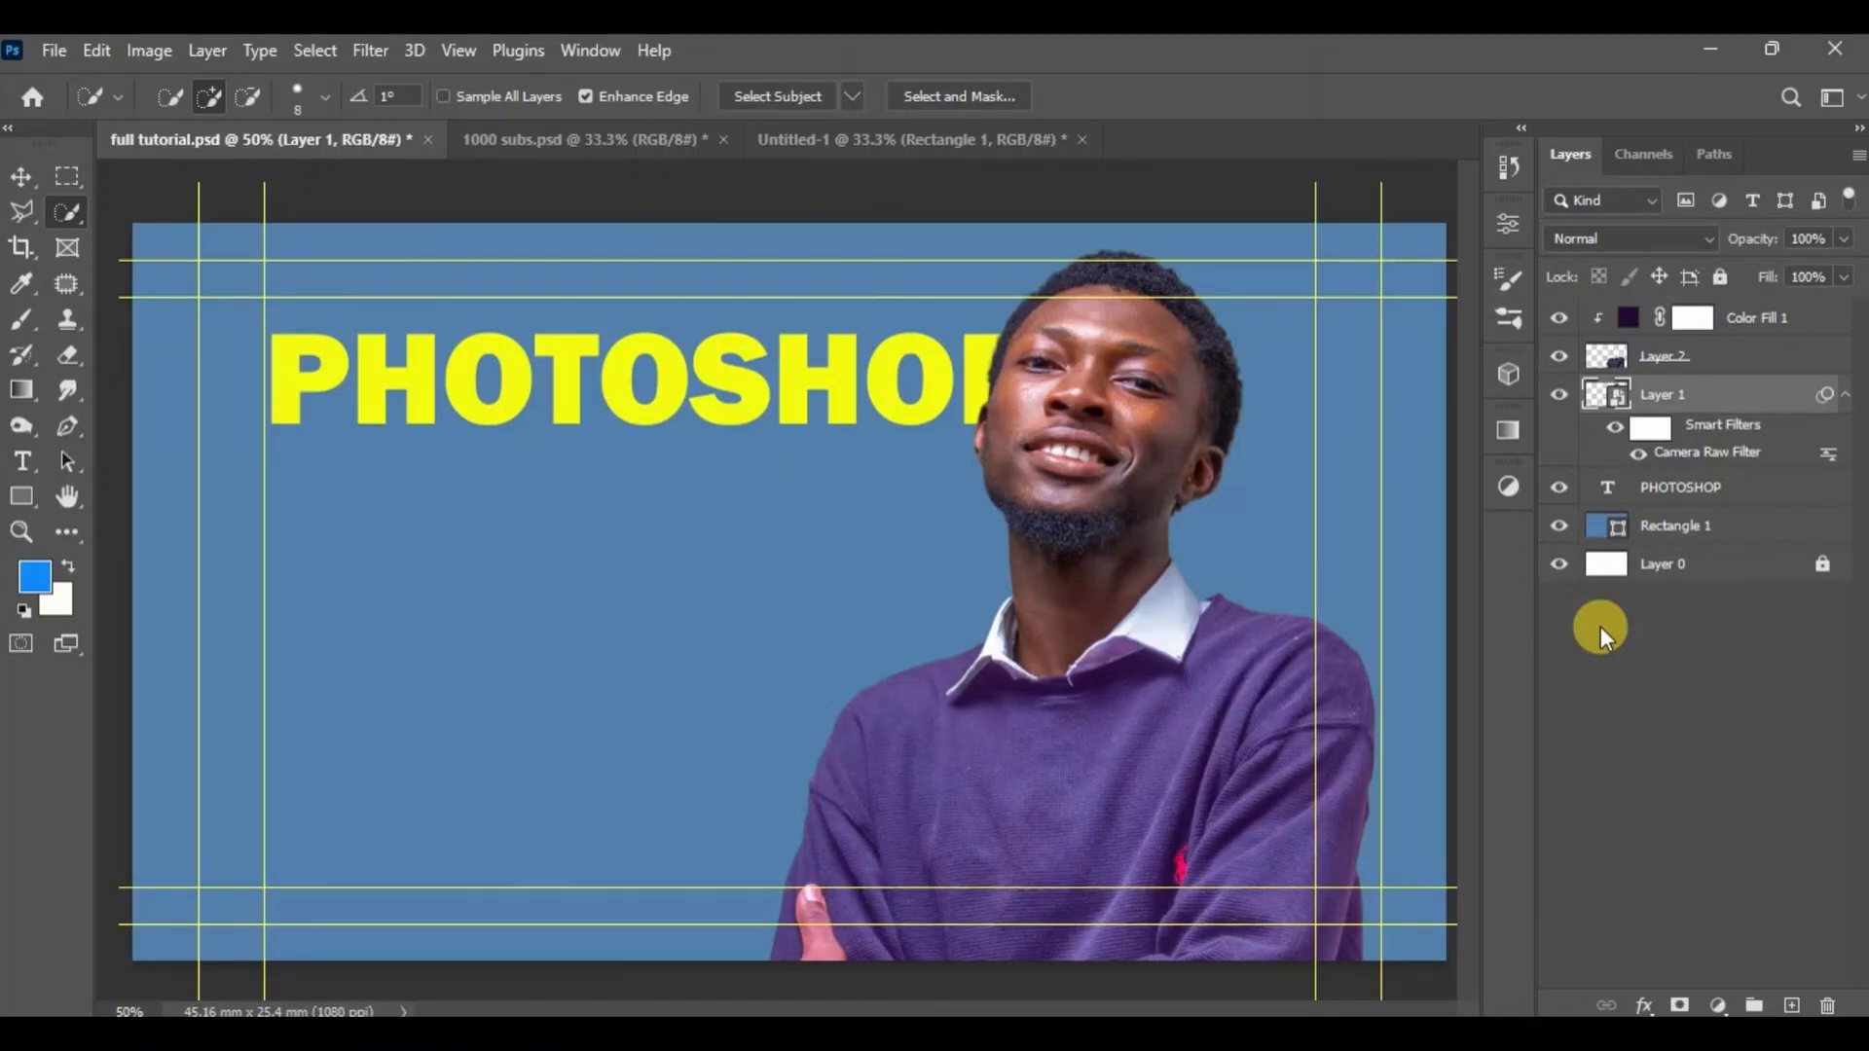
Duplicate the PHOTOSHOP text layer, place the copy below the original text, and bring it to the top of the layer stack.
click(1654, 487)
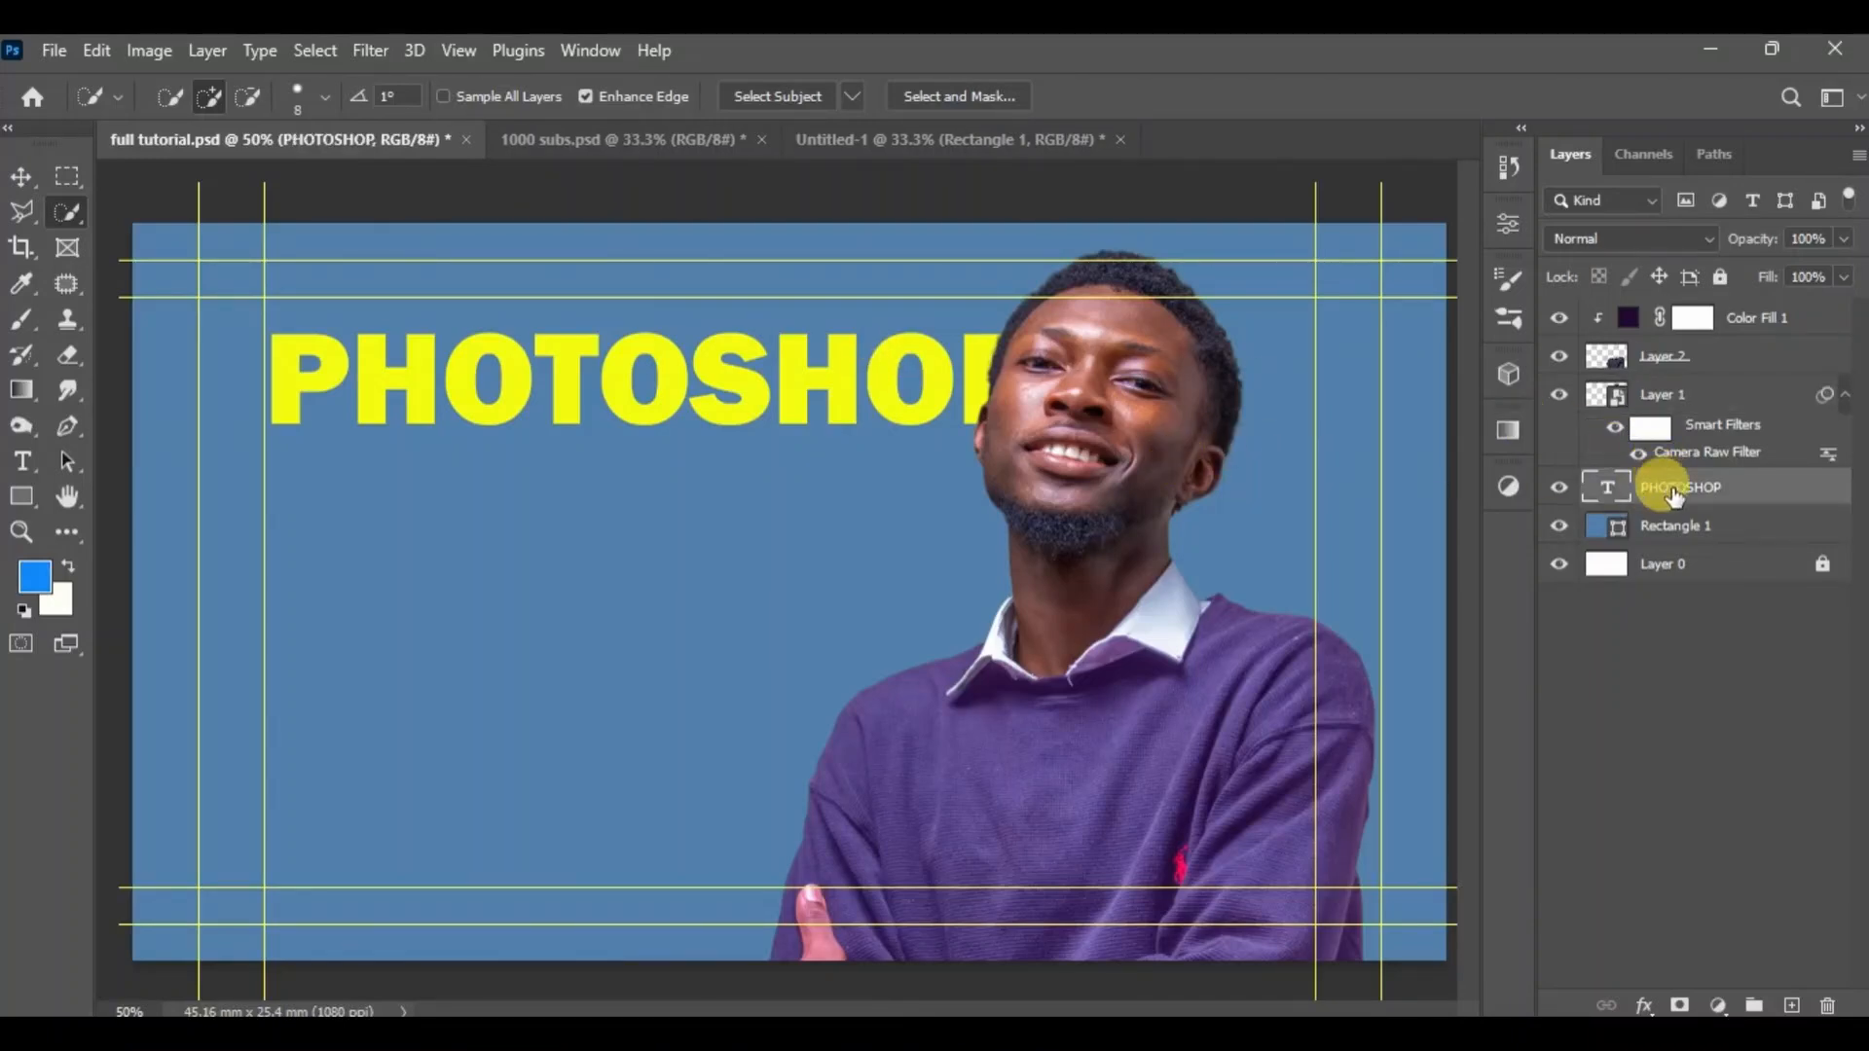
key(ctrl+j)
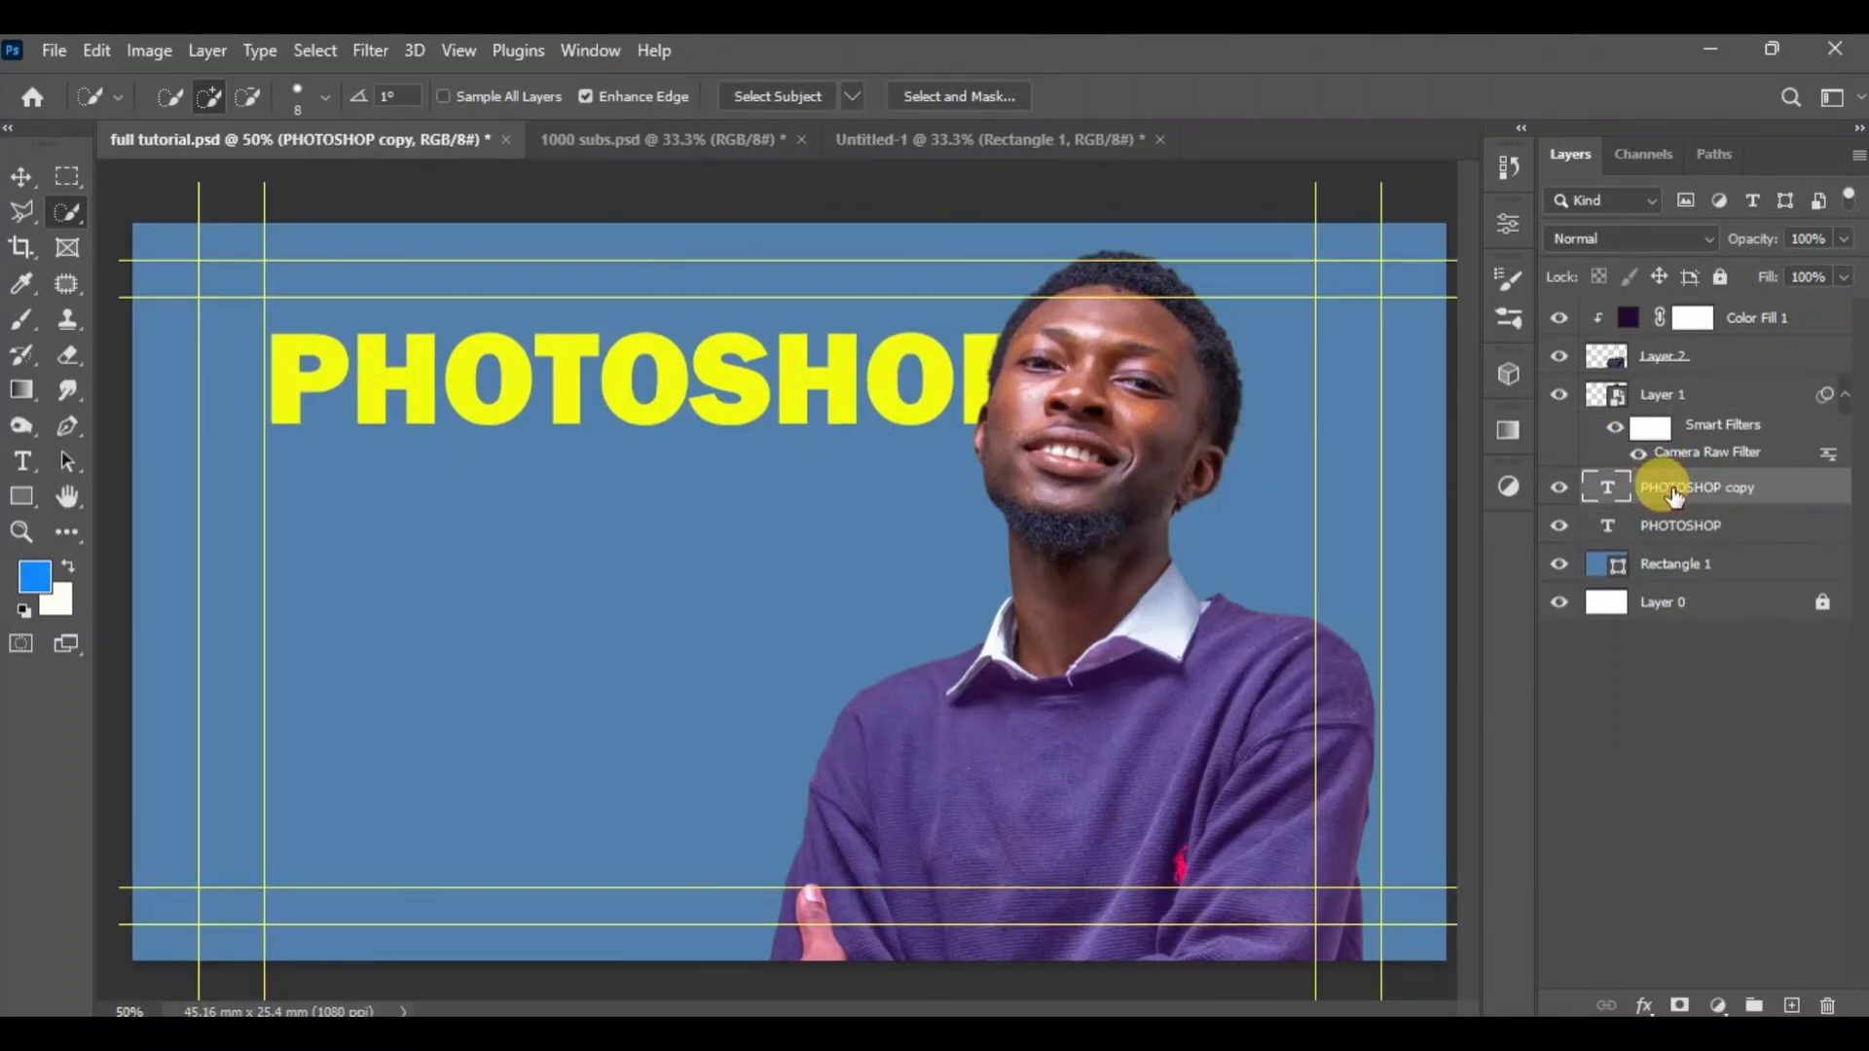
key(v)
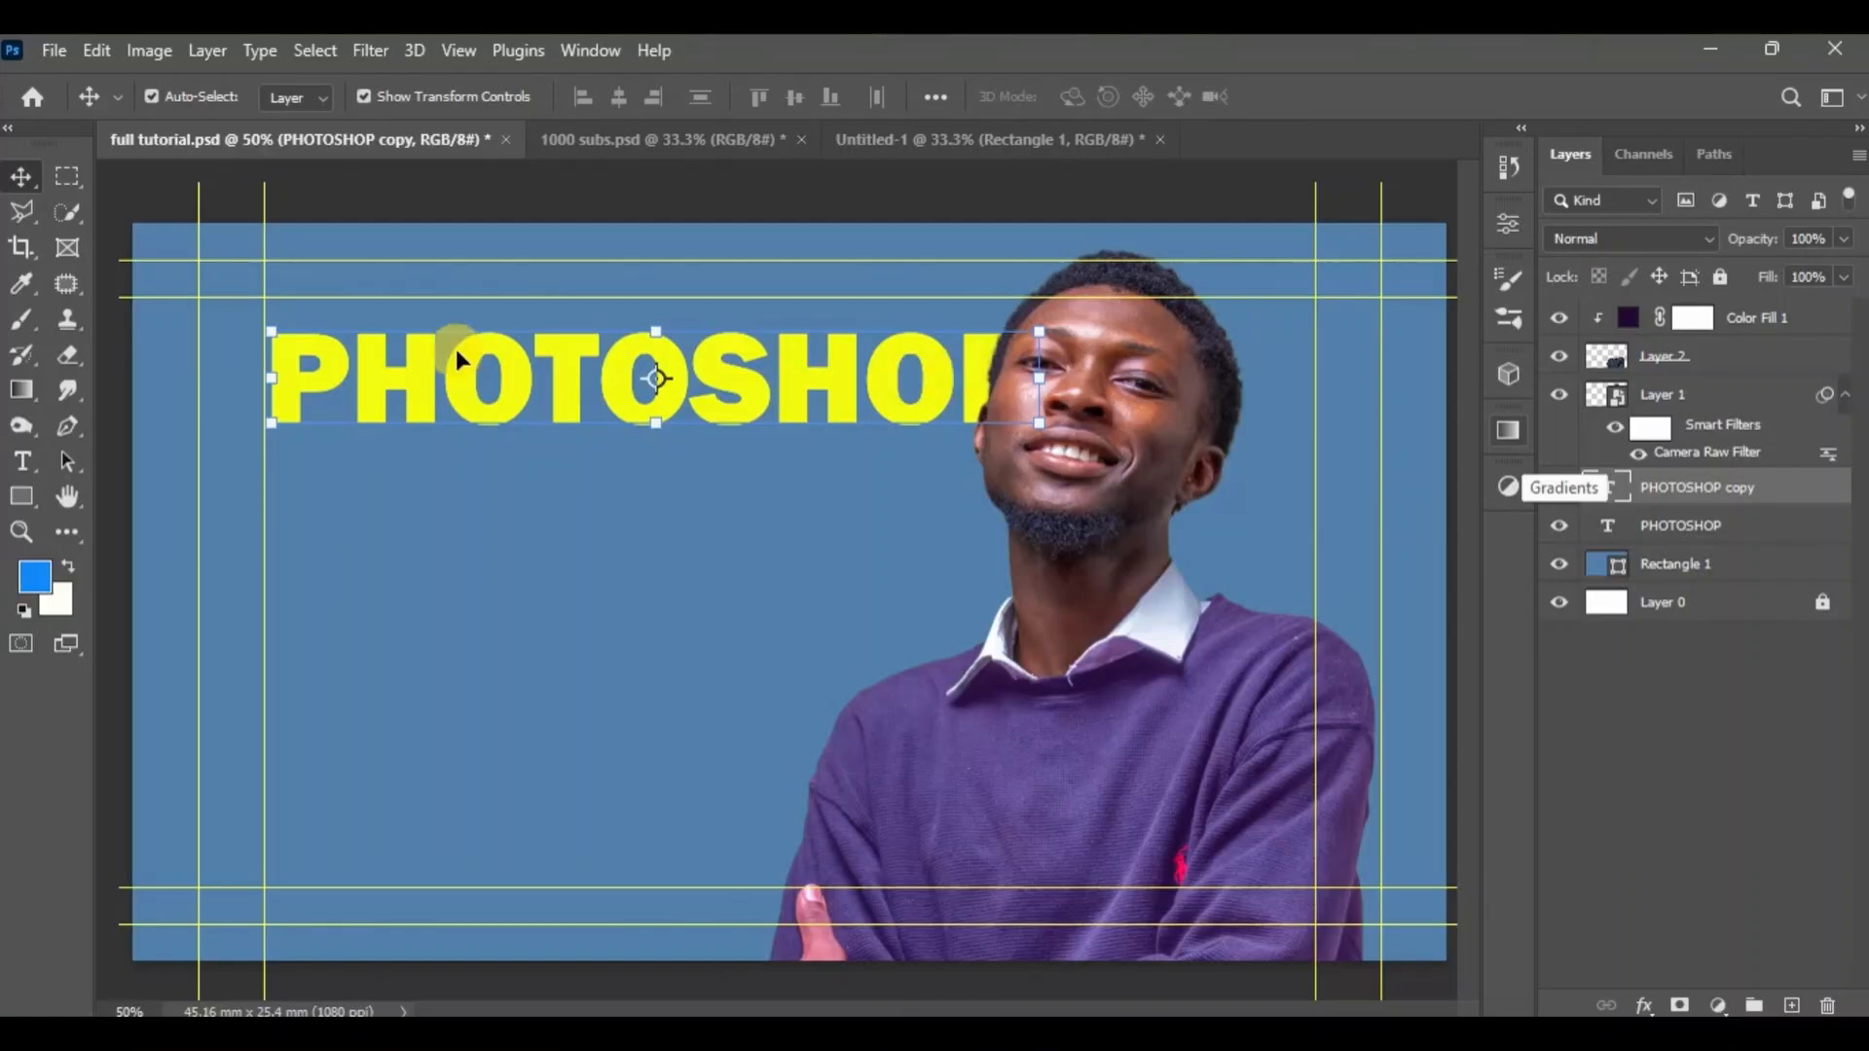
drag(790, 375, 884, 597)
drag(1642, 486, 1619, 317)
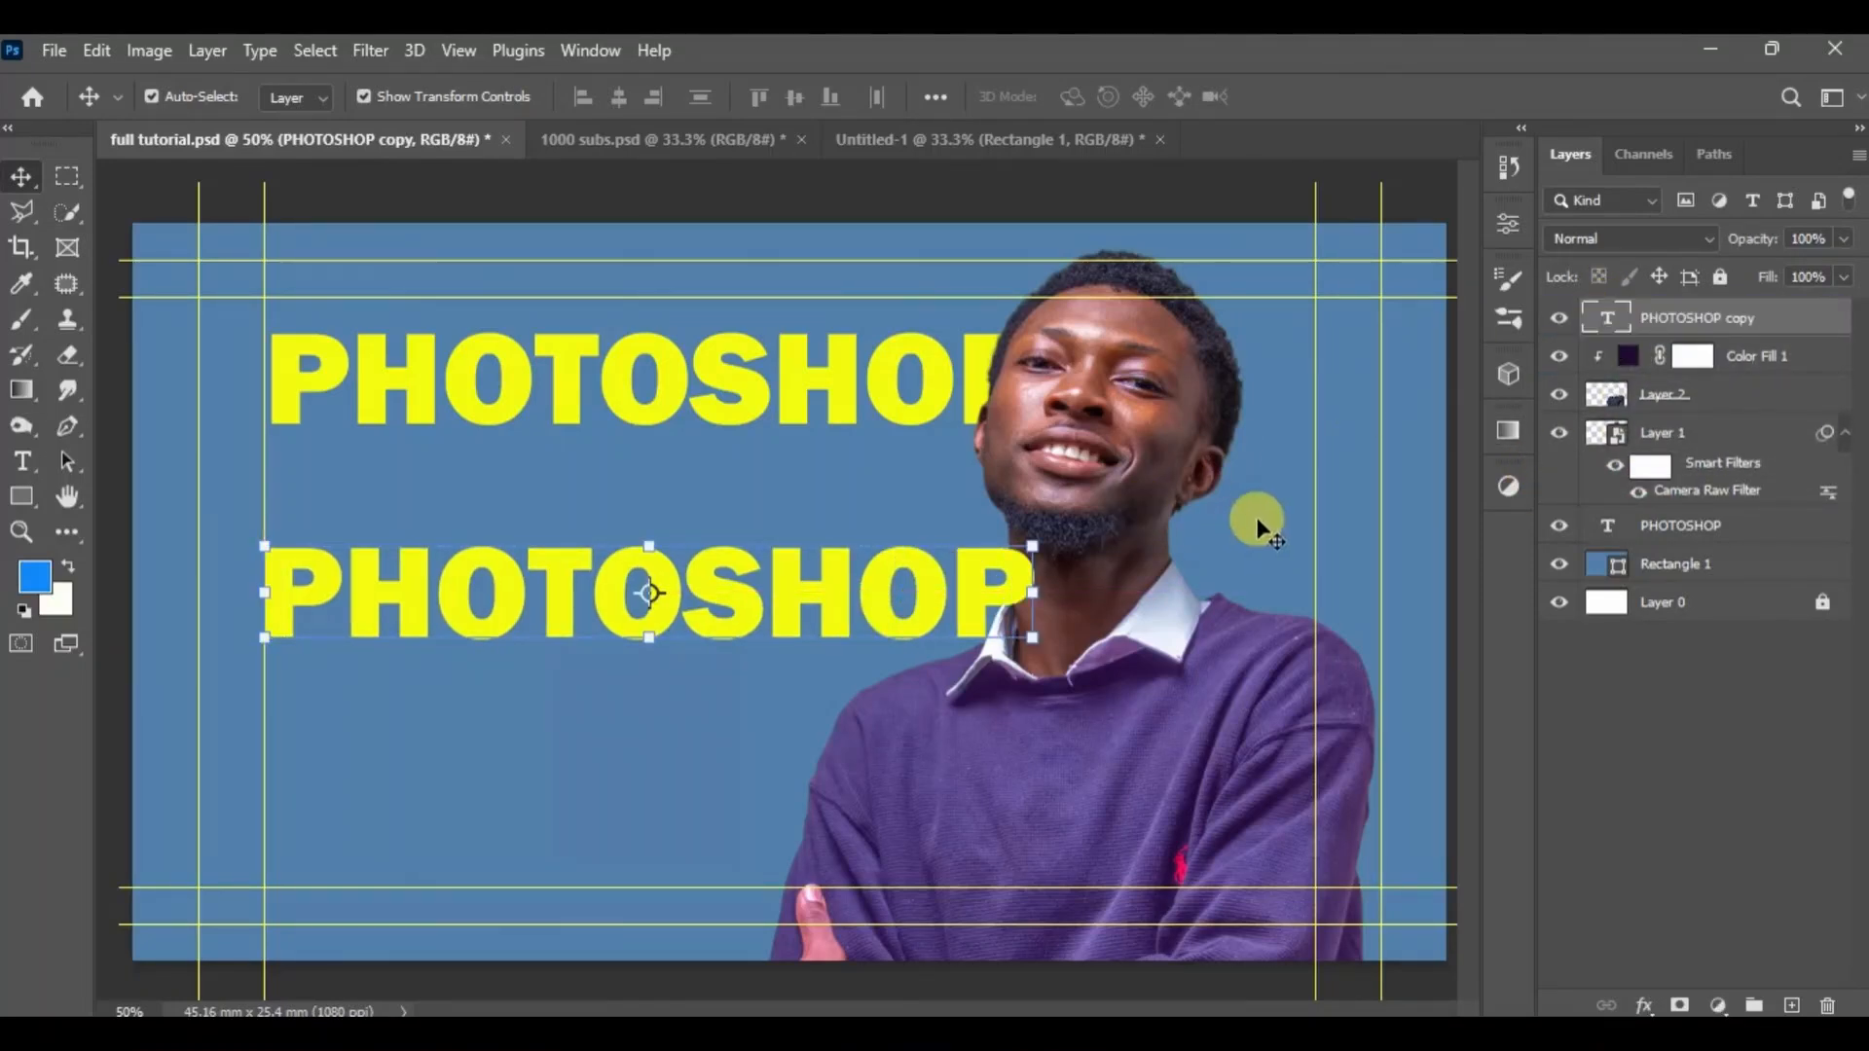
Try a lower opacity on the blue Rectangle 1 background and restore it to 100%.
click(1345, 526)
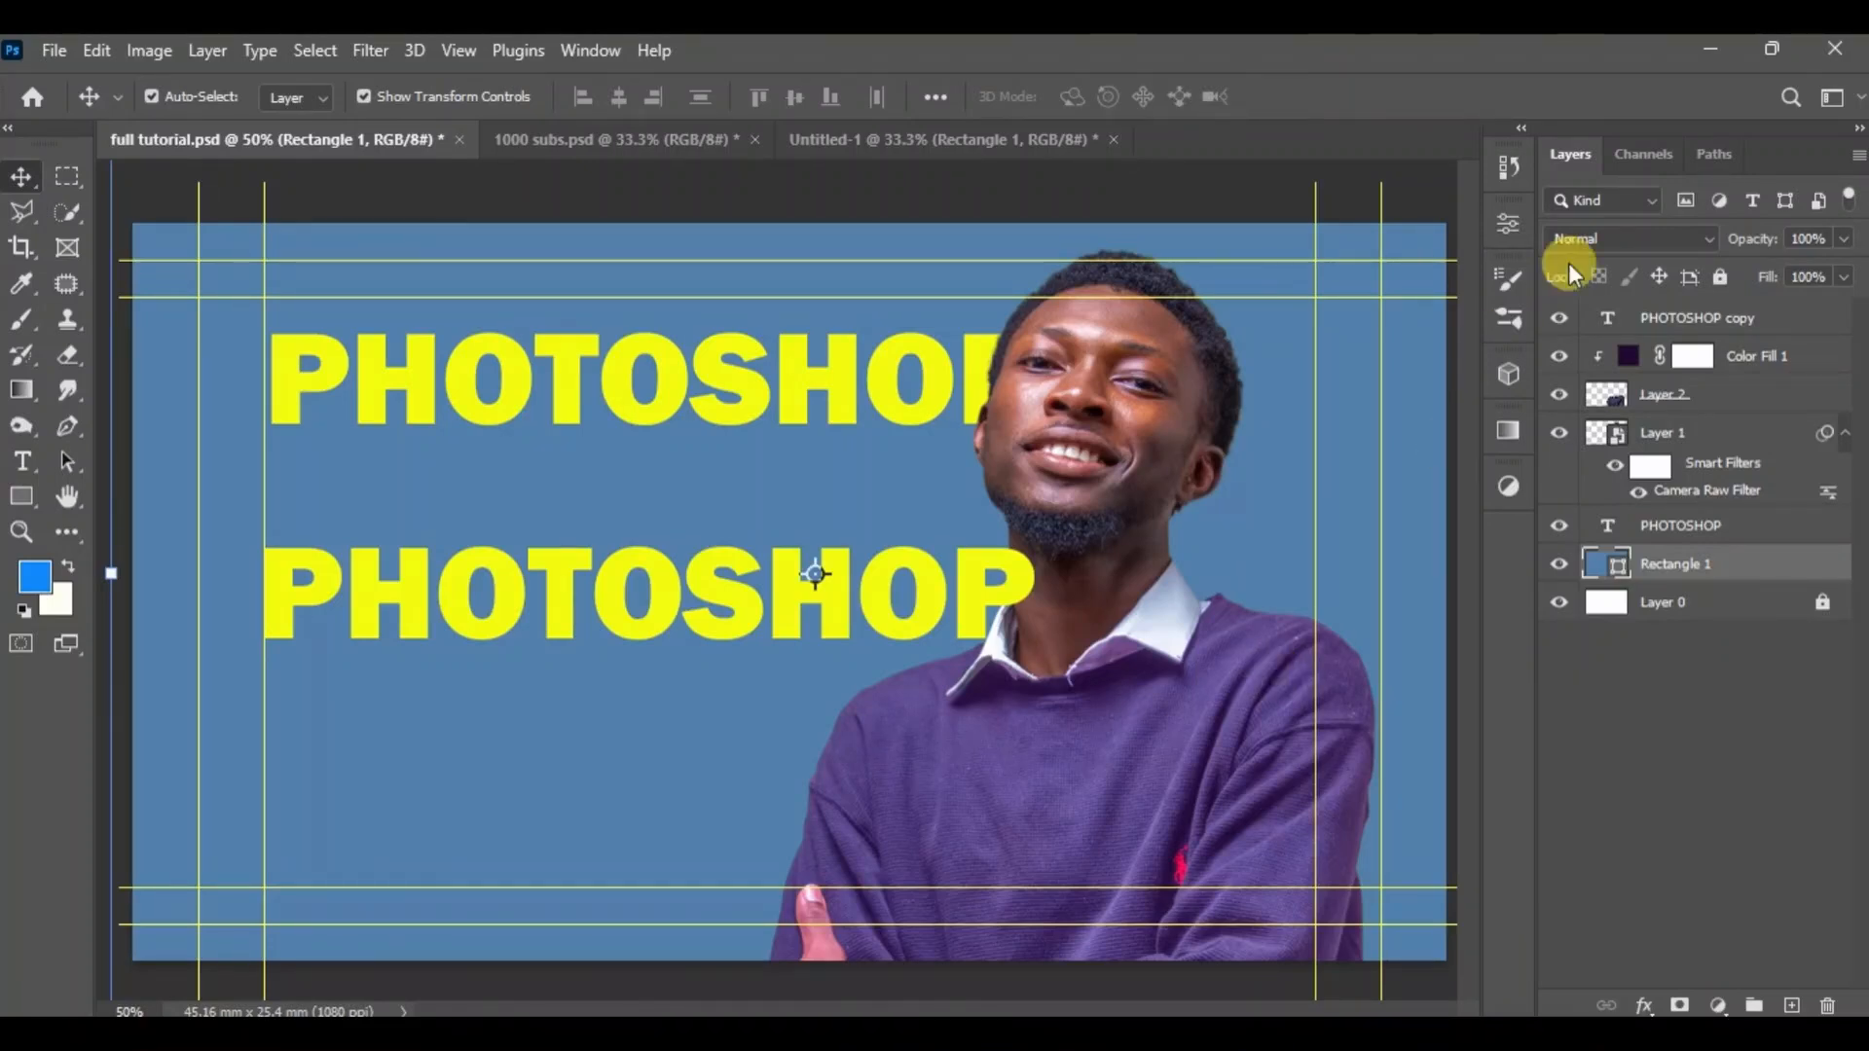
click(1842, 238)
mouse_move(1842, 265)
mouse_down()
mouse_move(1773, 269)
mouse_move(1852, 277)
mouse_up()
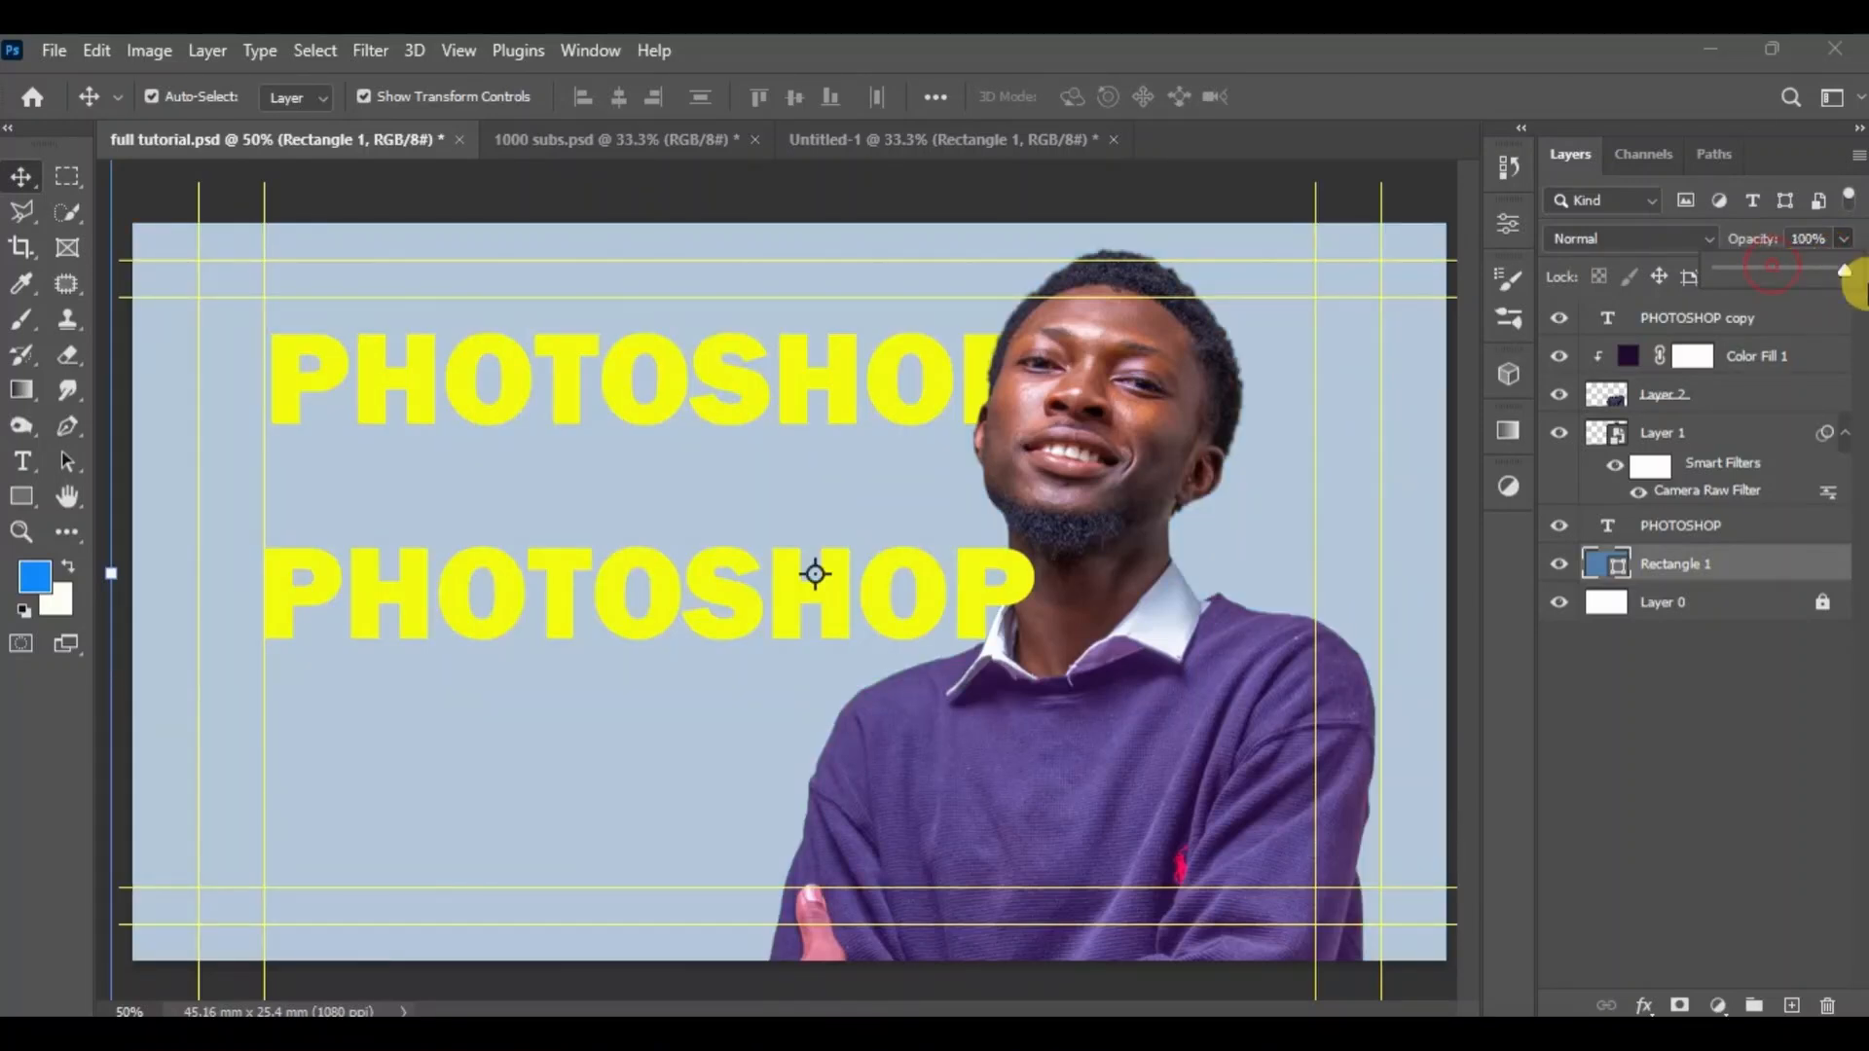
Try the PHOTOSHOP copy text layer at 0% and 55% opacity, restore it to 100%, and deselect the layer.
click(1752, 531)
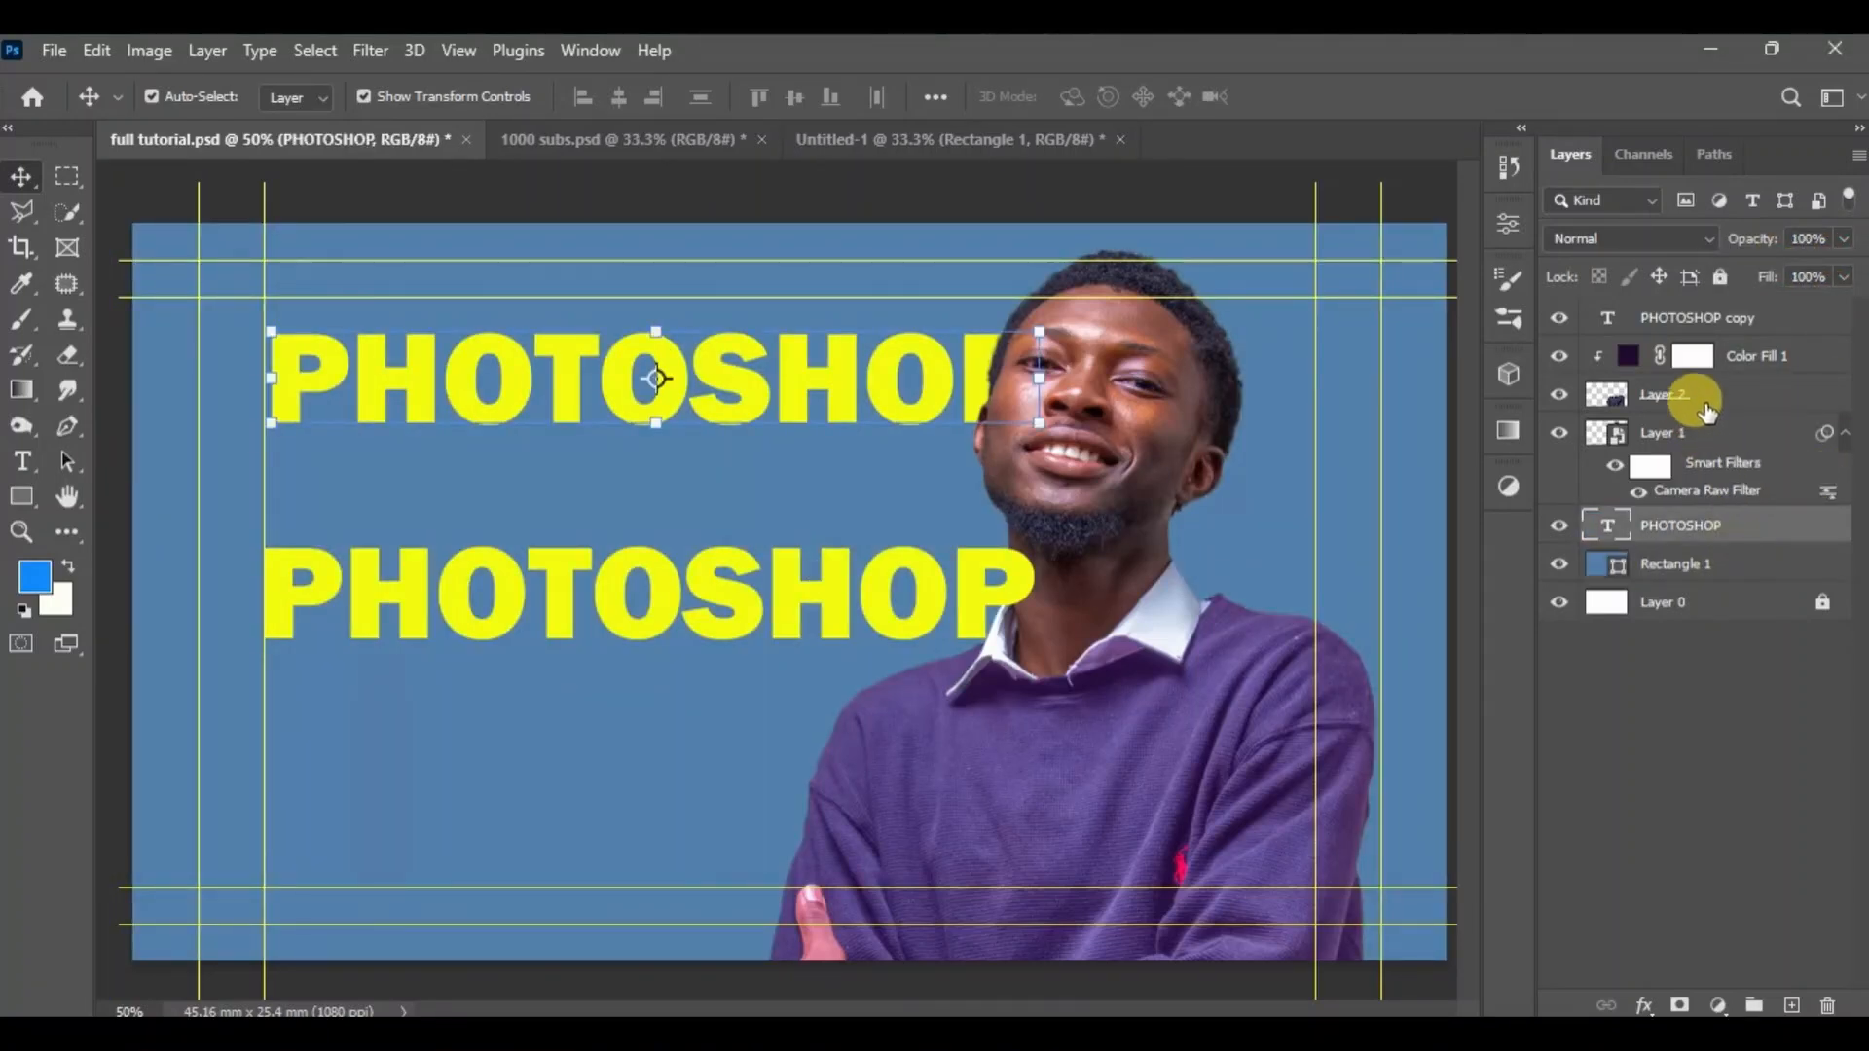
click(1750, 323)
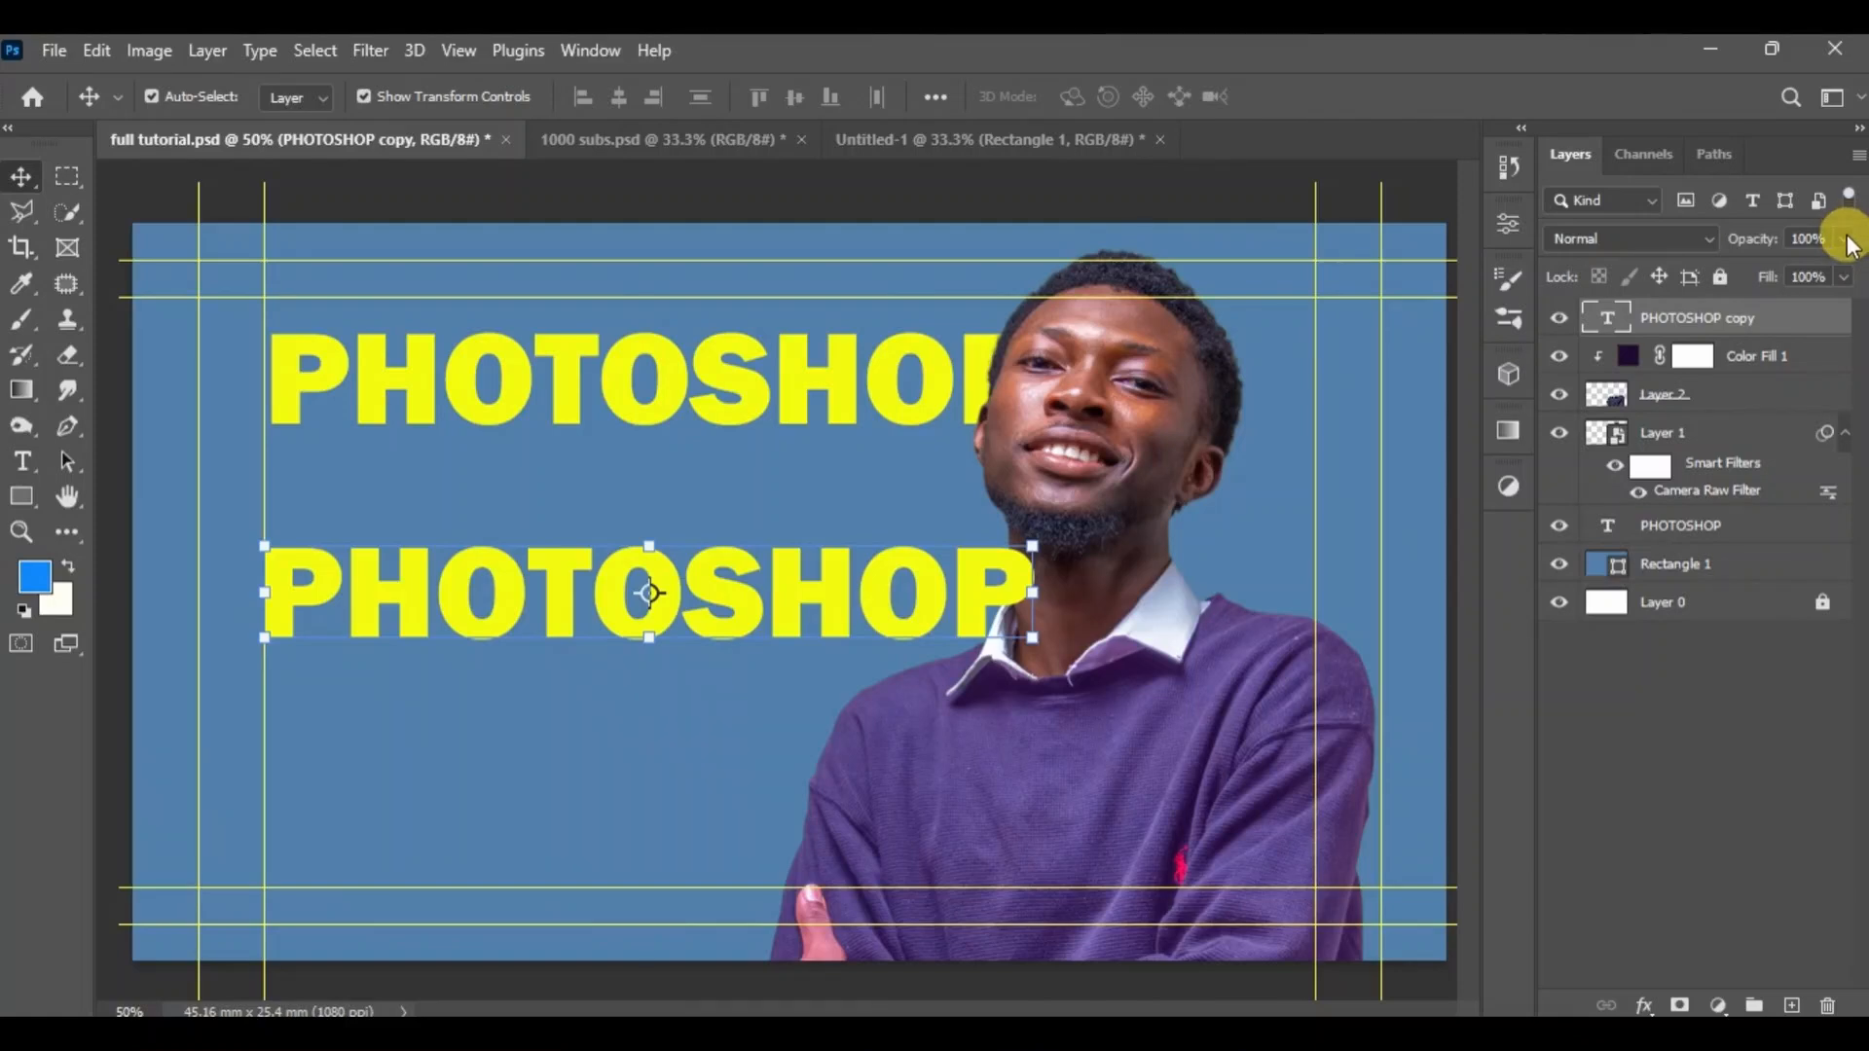
drag(1844, 238, 1765, 287)
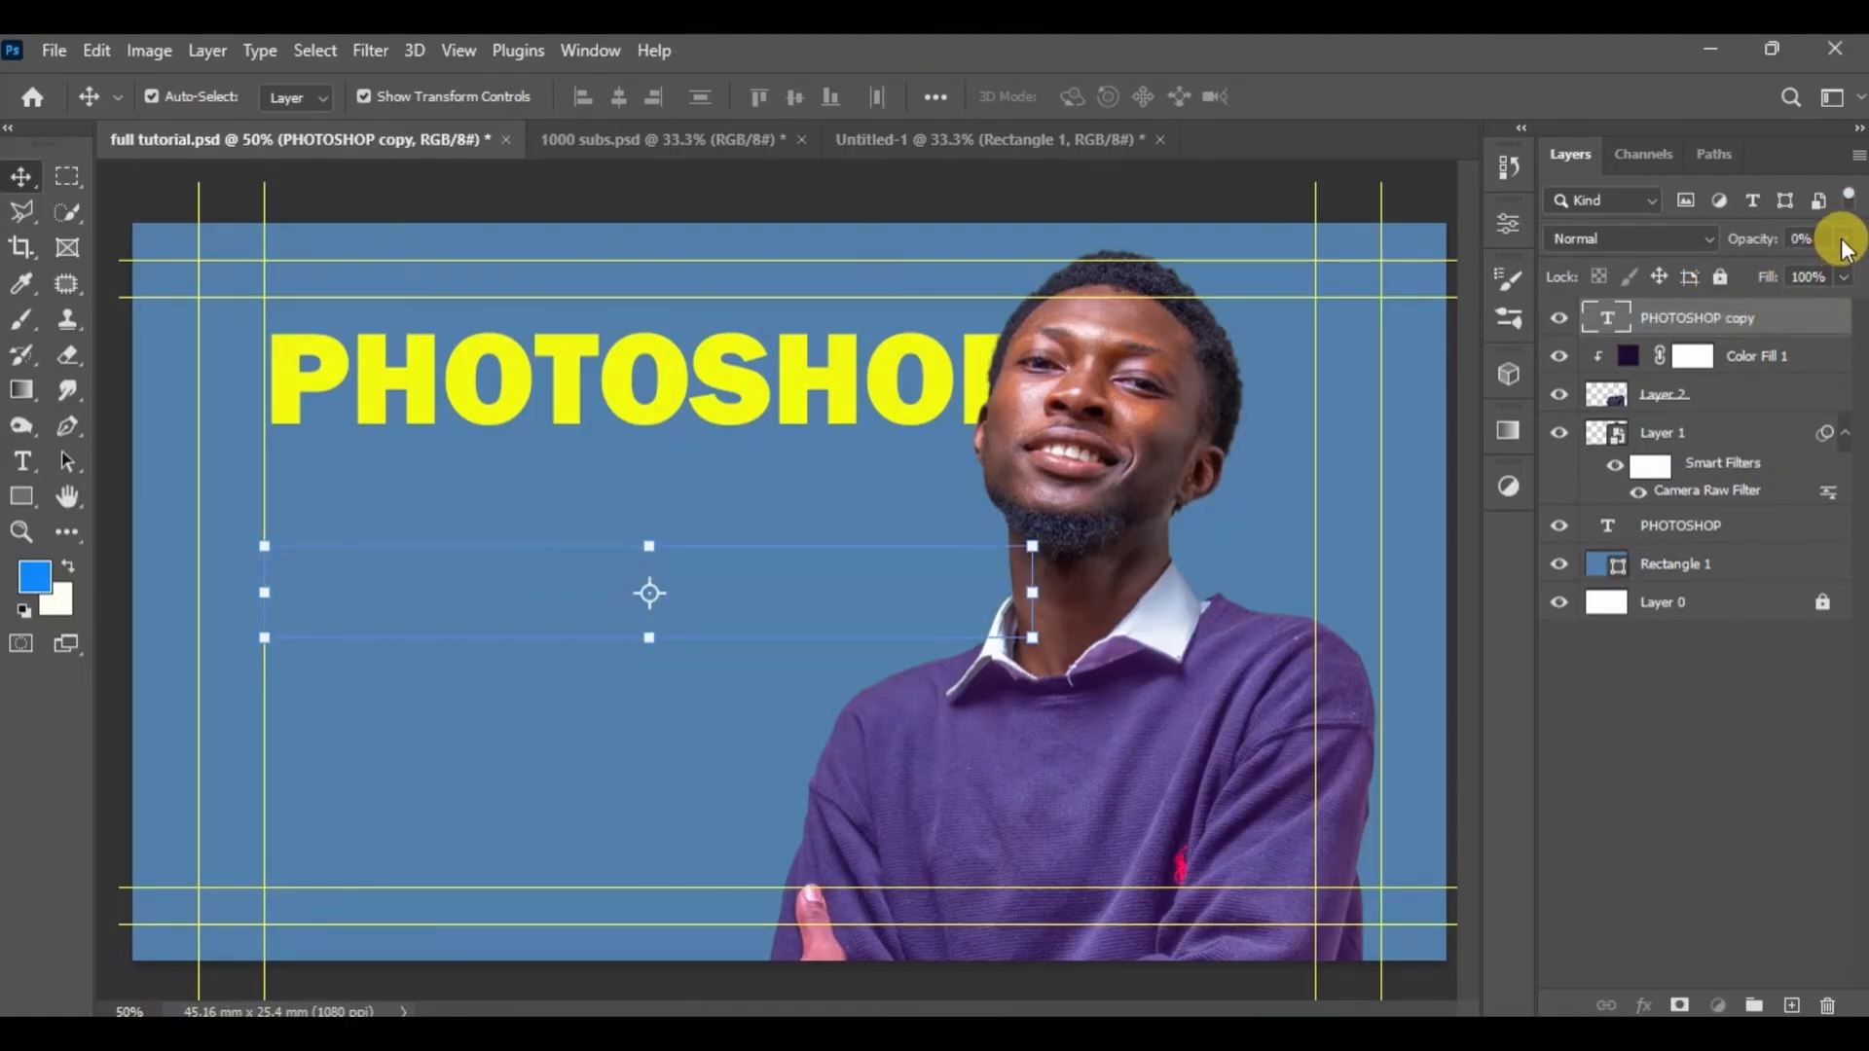
click(1844, 239)
click(1794, 268)
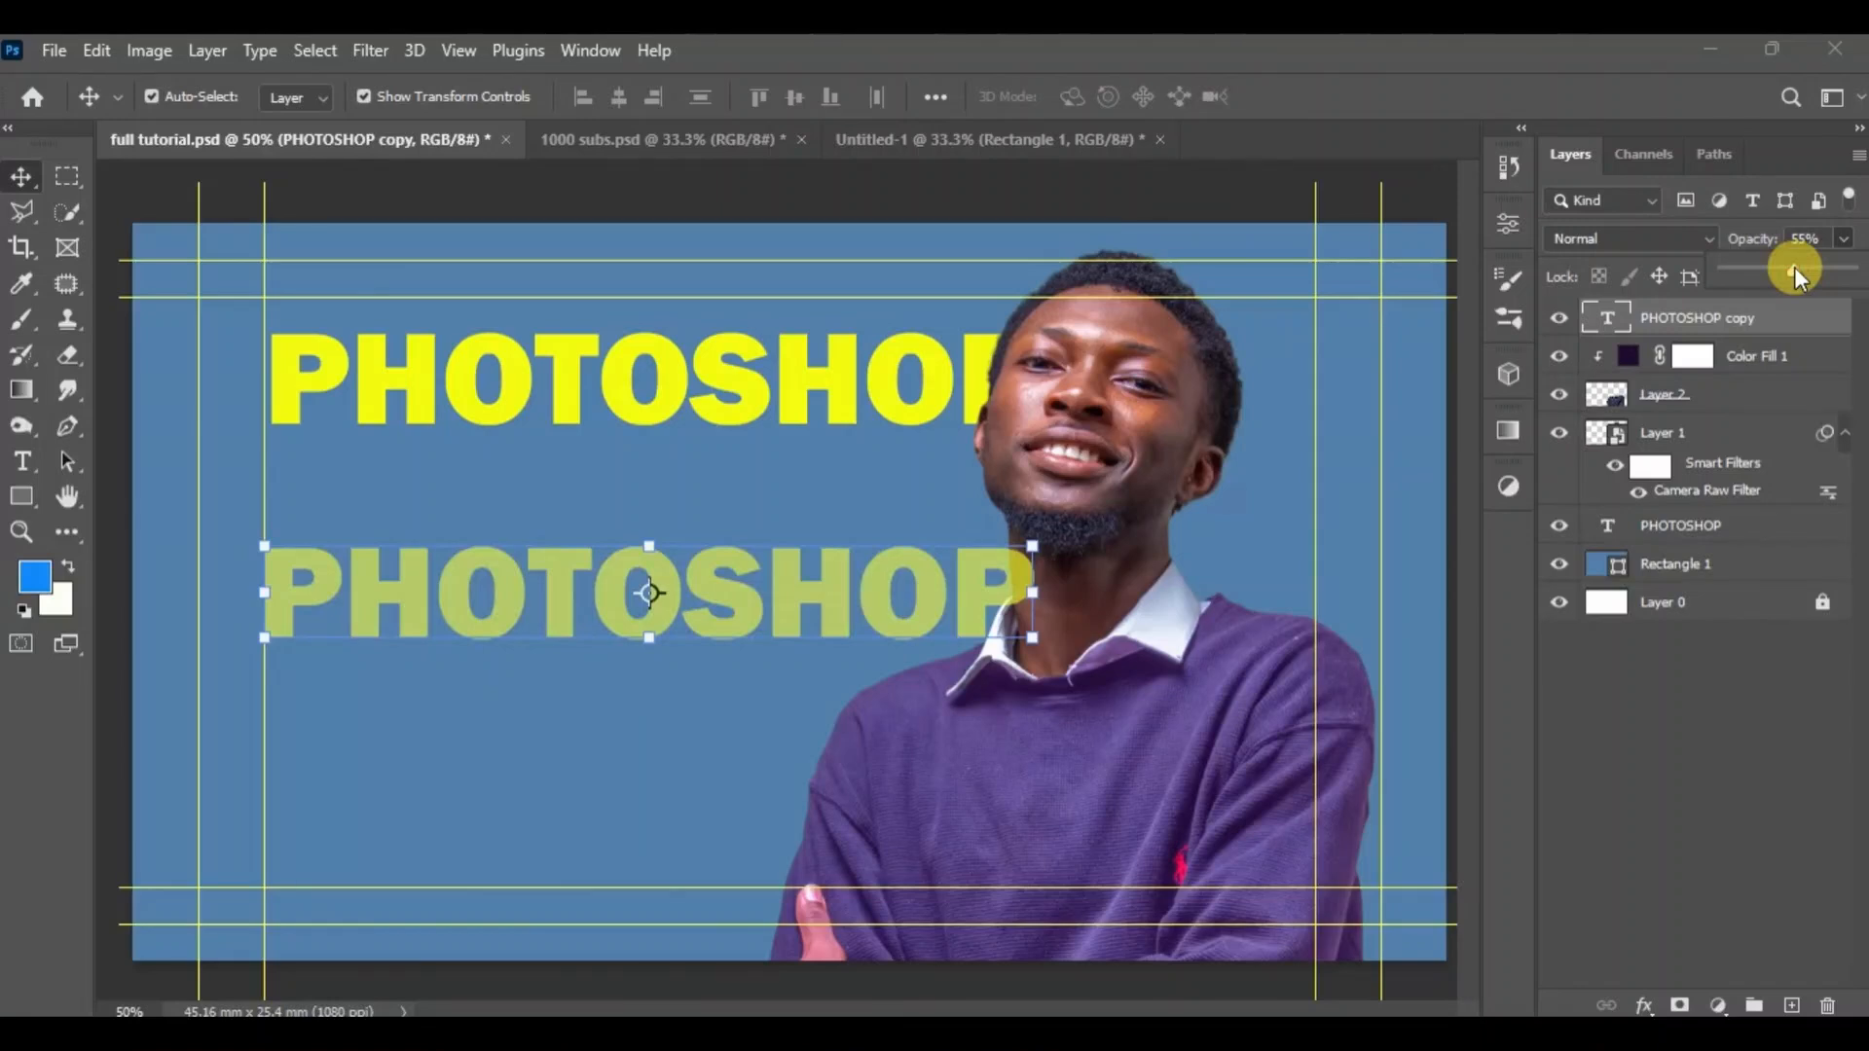
drag(1801, 271, 1848, 271)
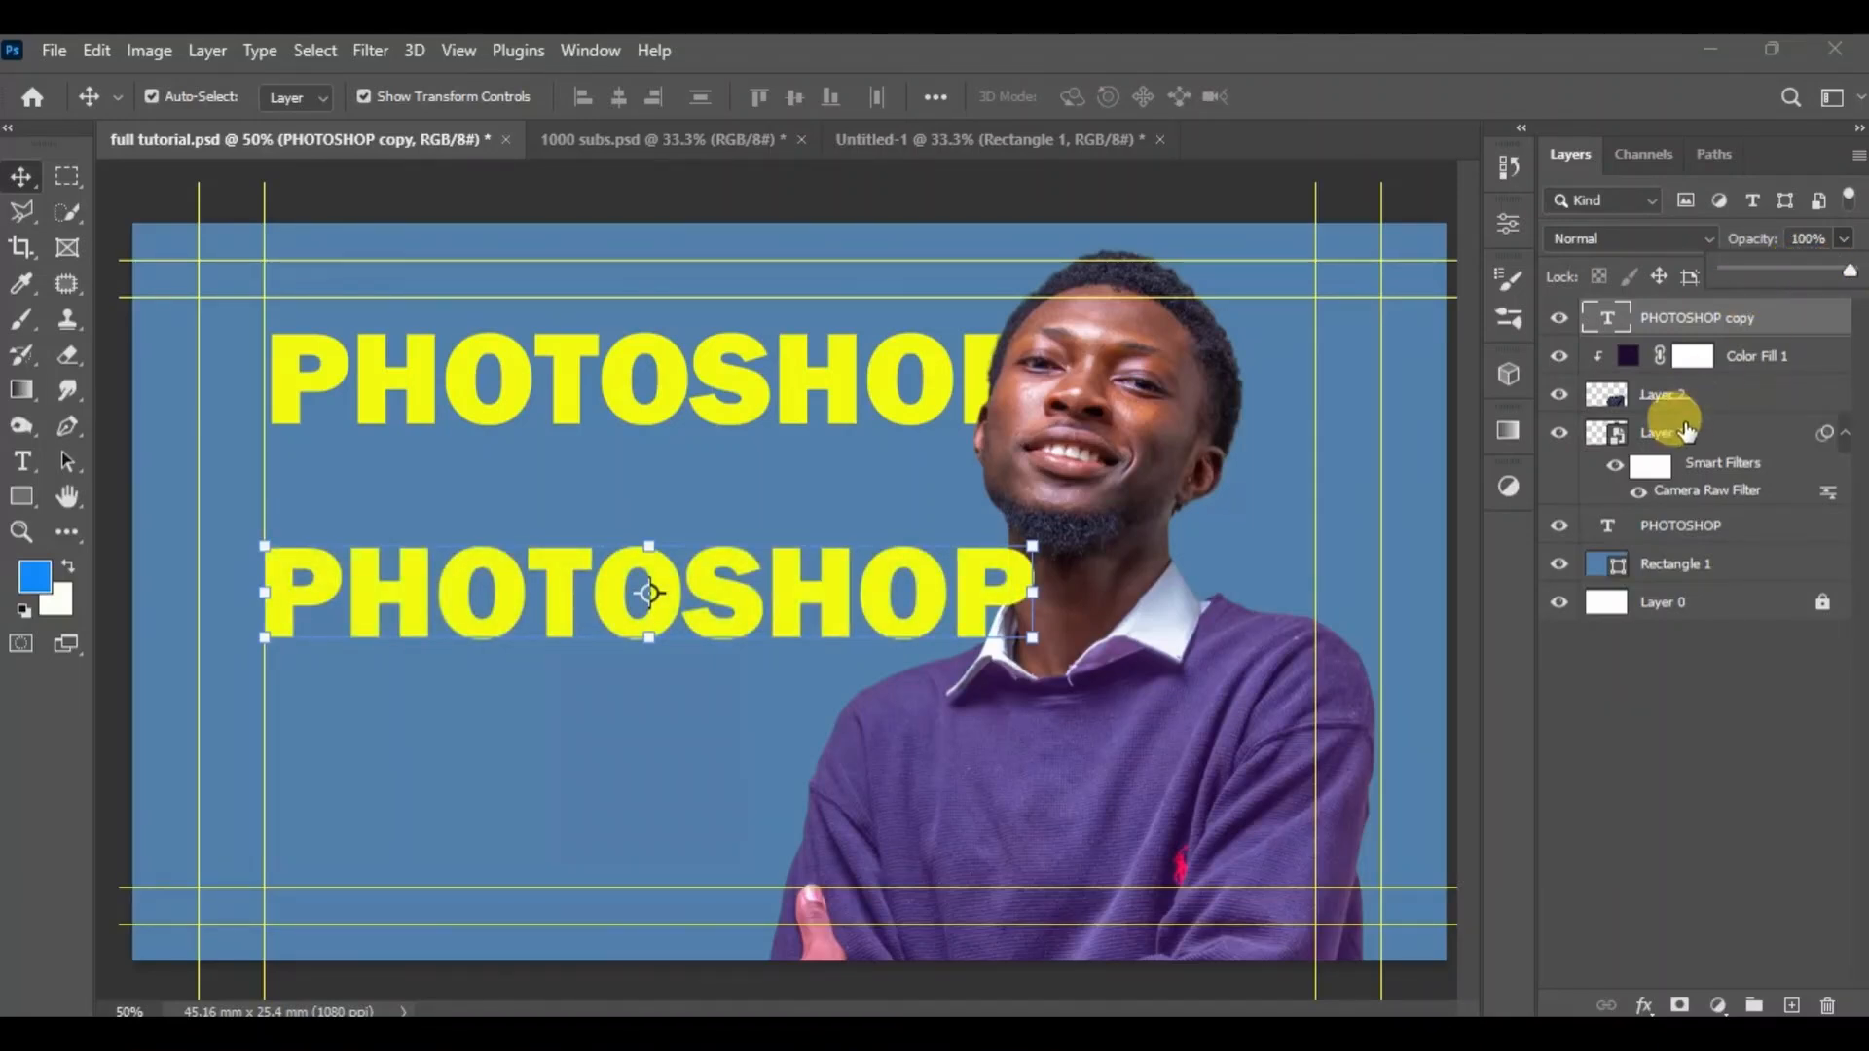
click(1659, 730)
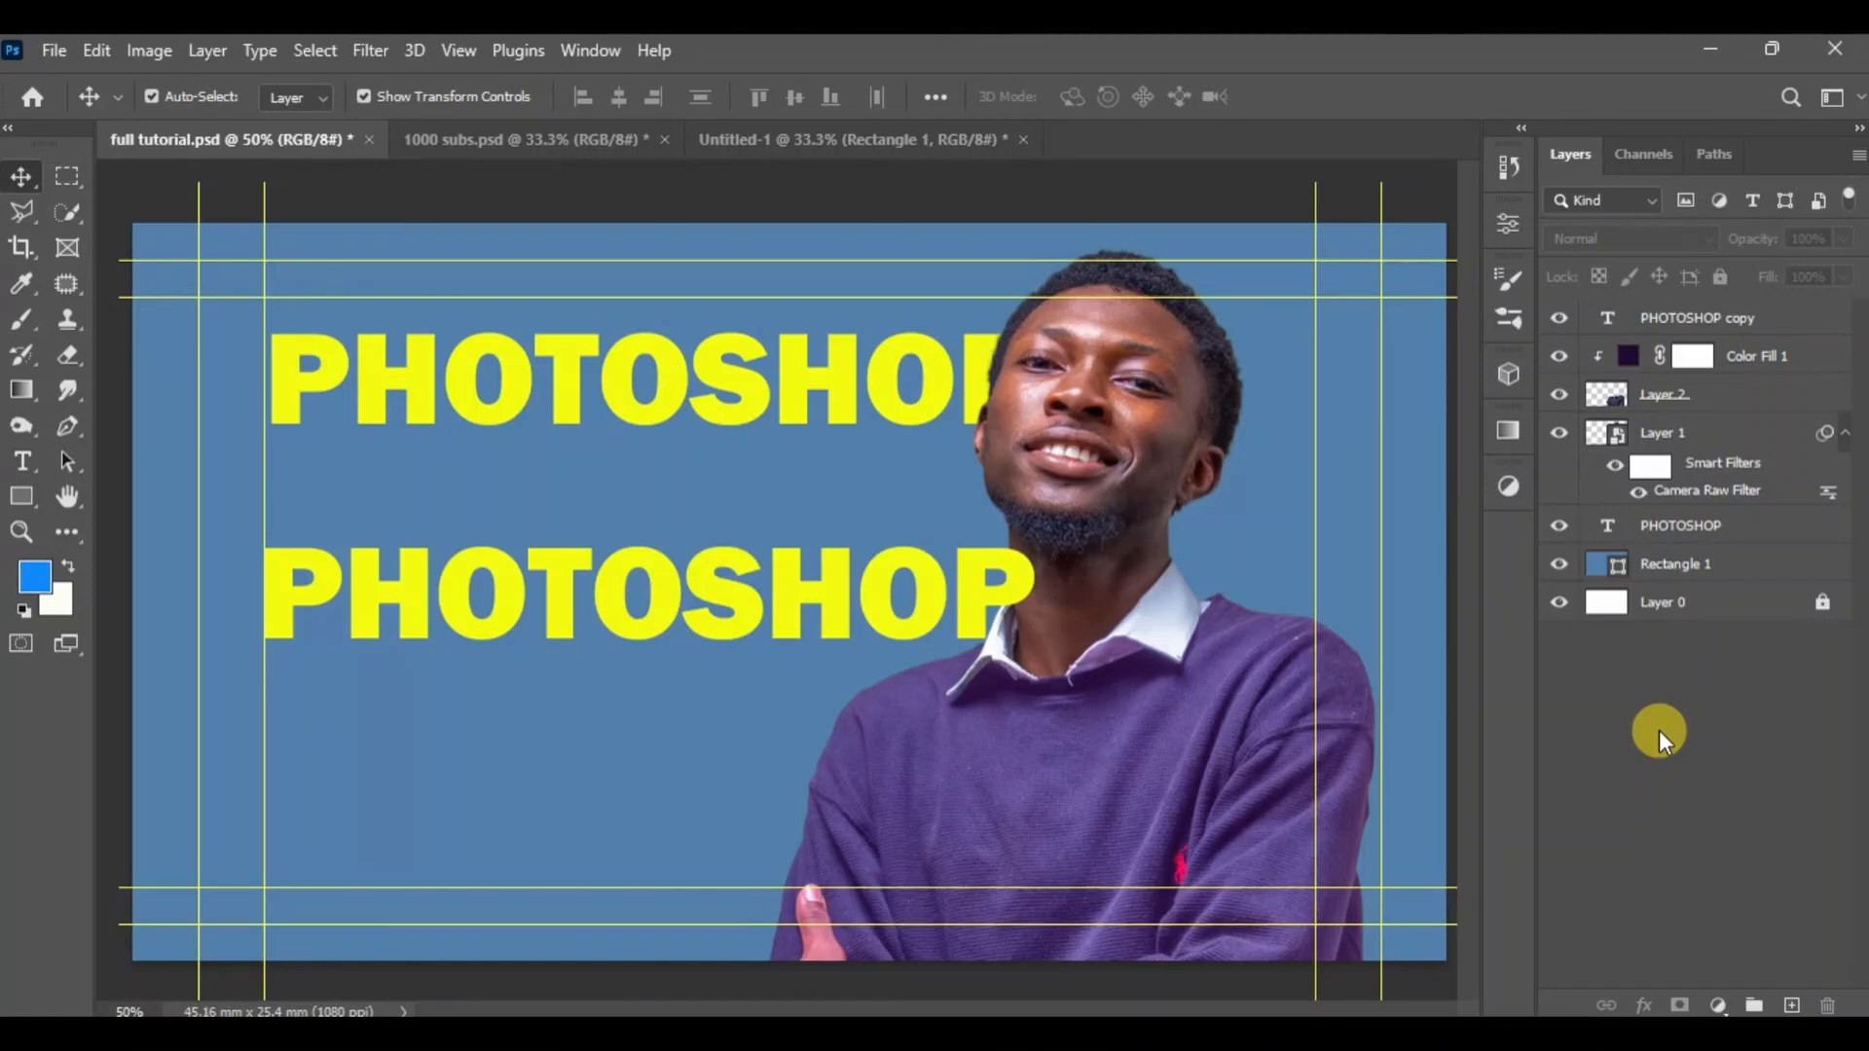